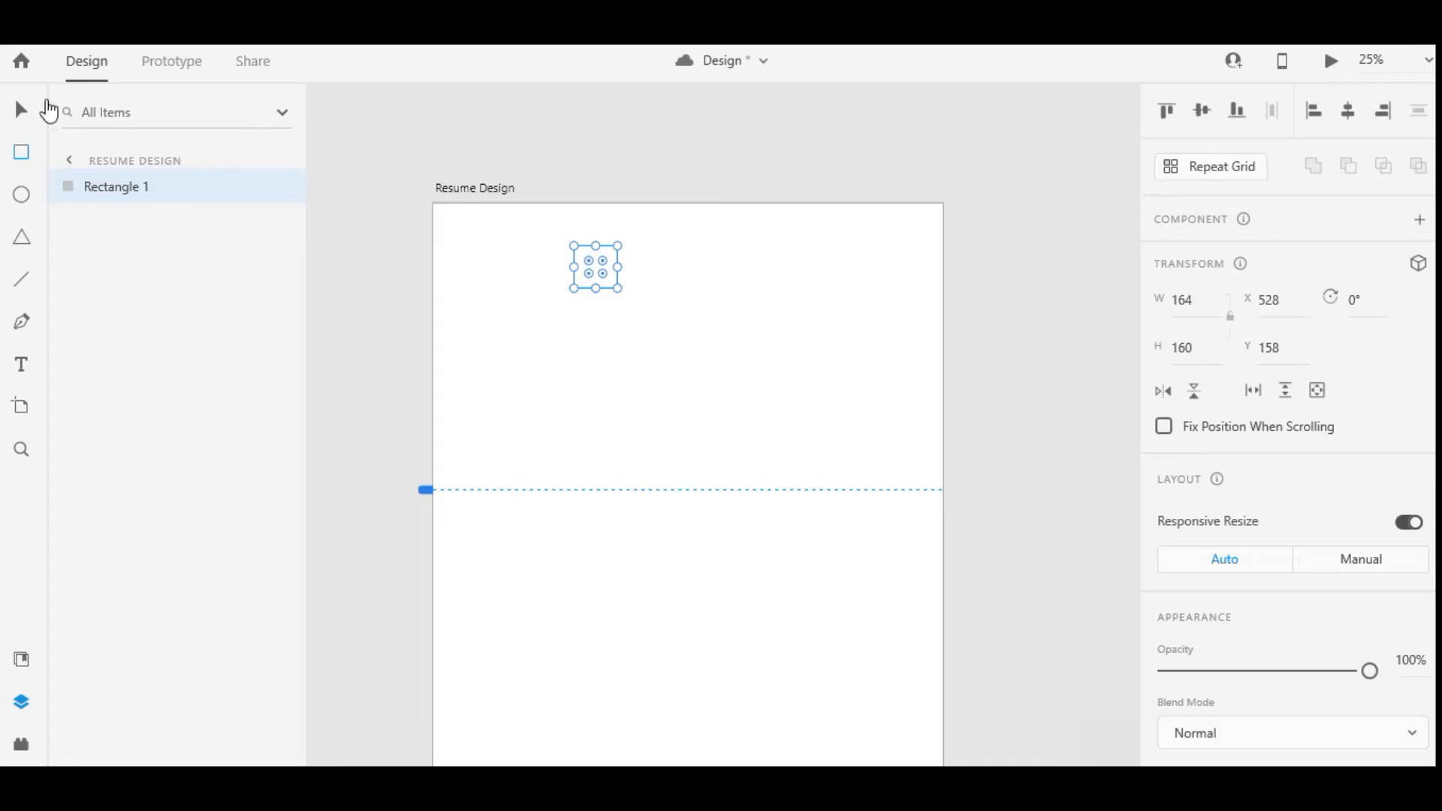
Make a 200 px tall helper rectangle and a copy, placed along the artboard's lower edges
{"action": "left_click", "coordinate": [1190, 358]}
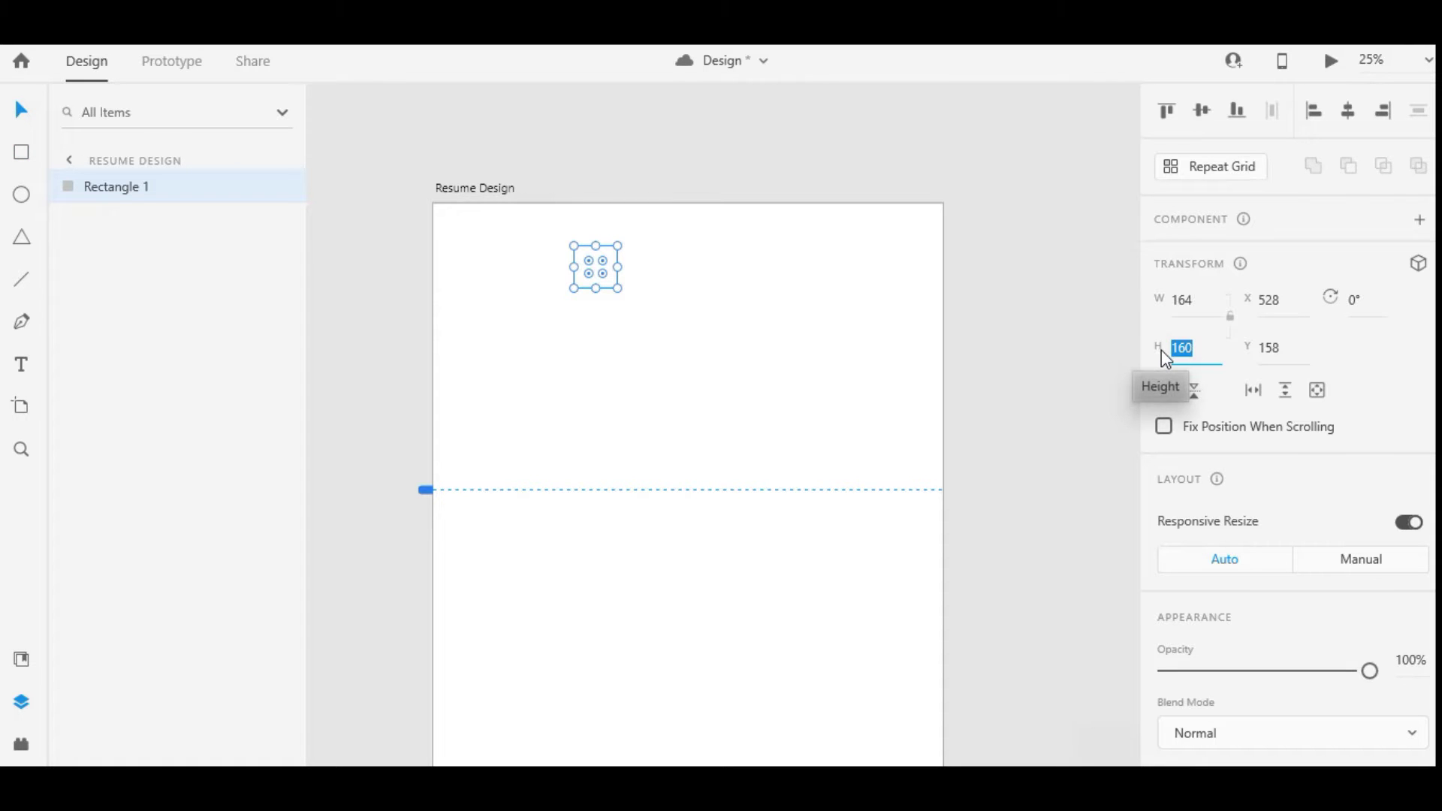
{"action": "type", "text": "200"}
{"action": "key", "text": "Return"}
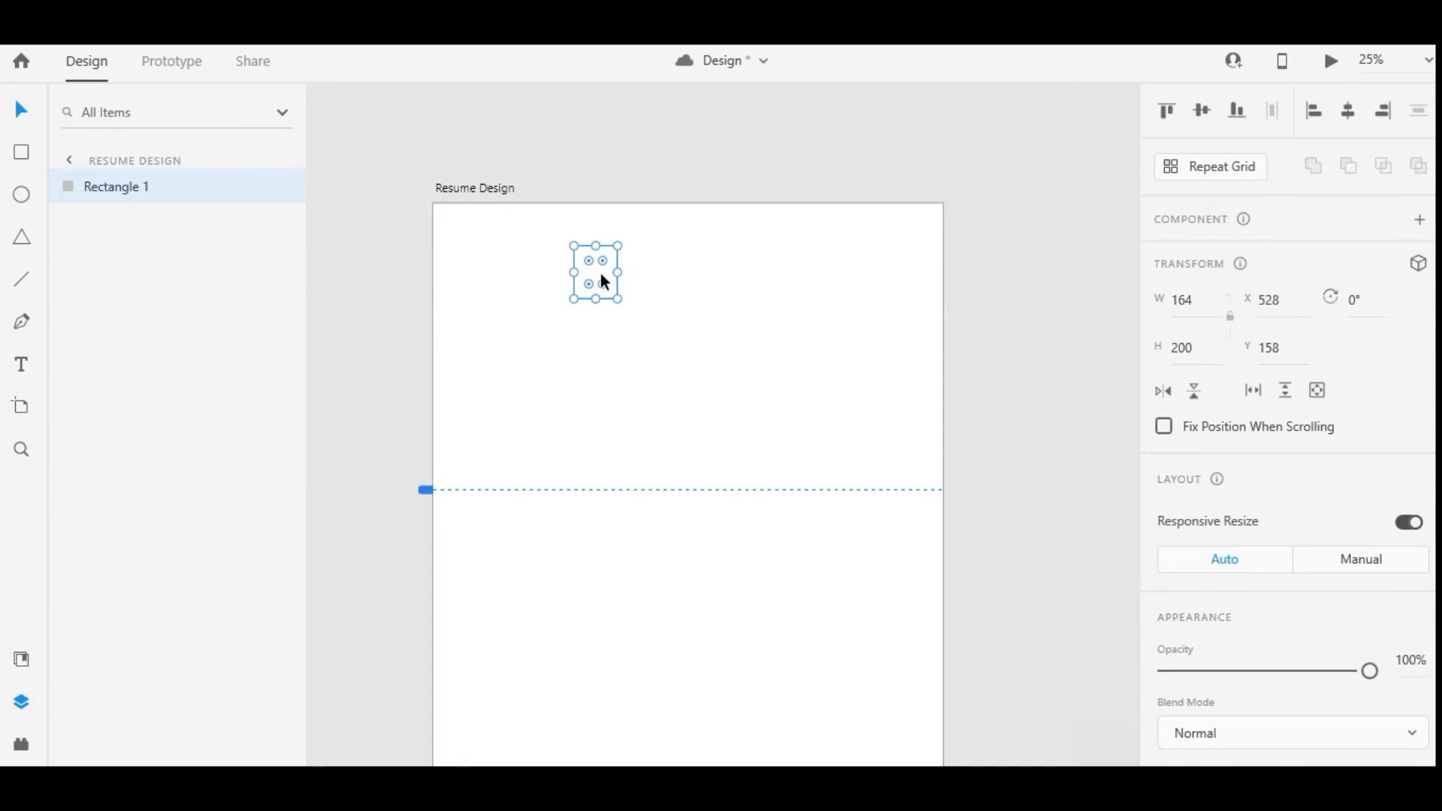
{"action": "left_click_drag", "start_coordinate": [602, 275], "coordinate": [596, 559]}
{"action": "key", "text": "ctrl+z"}
{"action": "scroll", "coordinate": [593, 229], "scroll_direction": "down", "scroll_amount": 3}
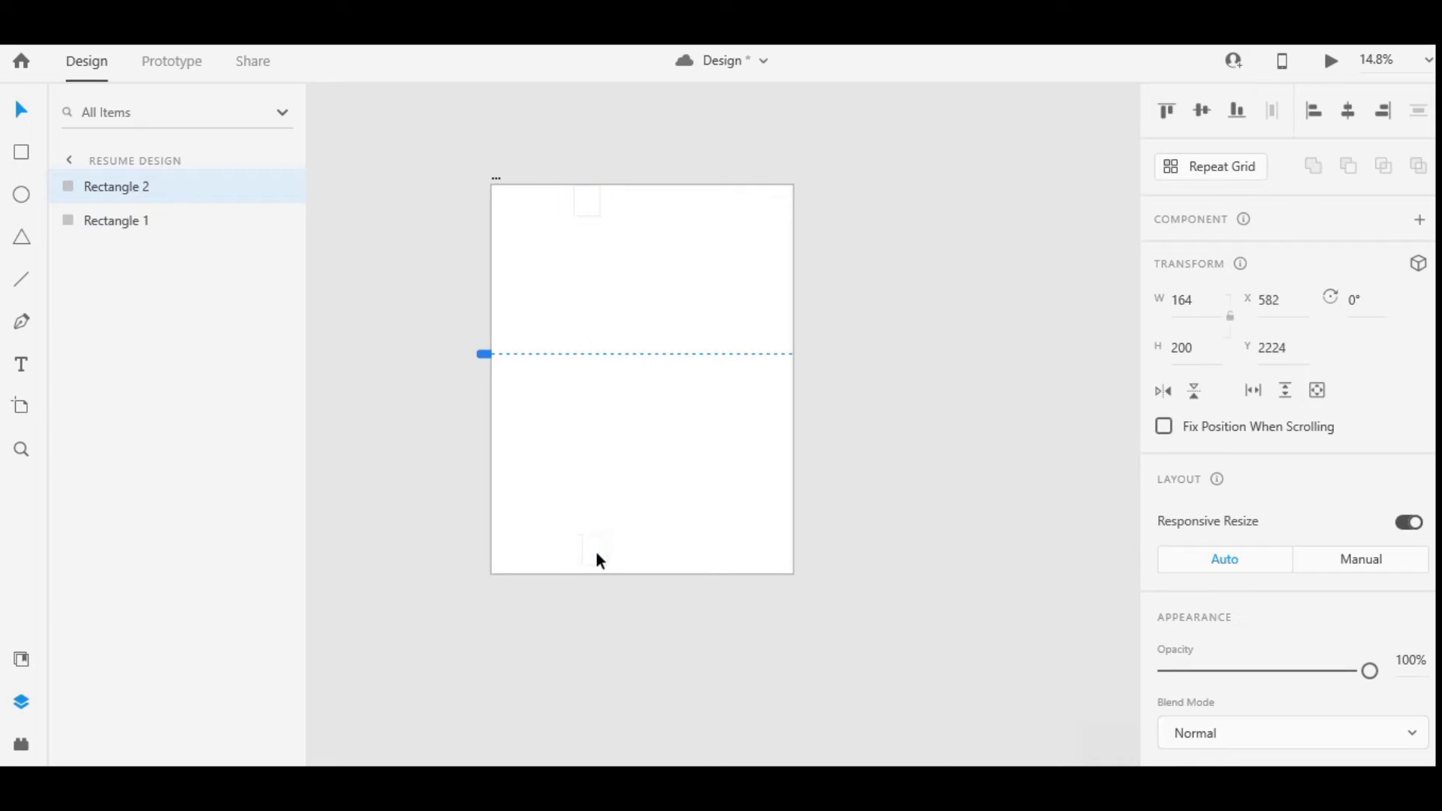
{"action": "left_click", "coordinate": [636, 174]}
{"action": "scroll", "coordinate": [655, 182], "scroll_direction": "up", "scroll_amount": 2}
{"action": "left_click", "coordinate": [605, 217]}
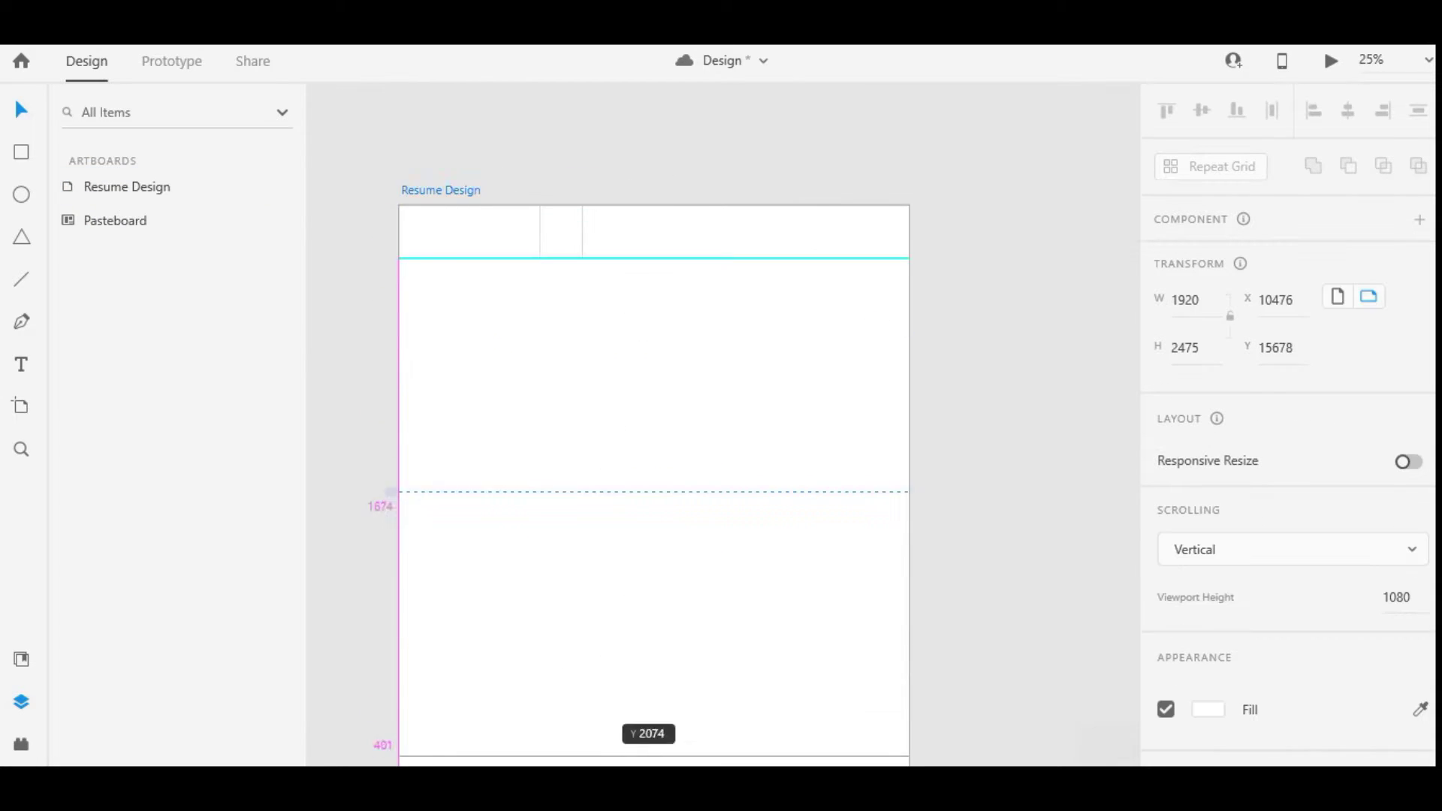
{"action": "scroll", "coordinate": [588, 451], "scroll_direction": "down", "scroll_amount": 3}
{"action": "left_click", "coordinate": [431, 488]}
{"action": "scroll", "coordinate": [566, 435], "scroll_direction": "up", "scroll_amount": 3}
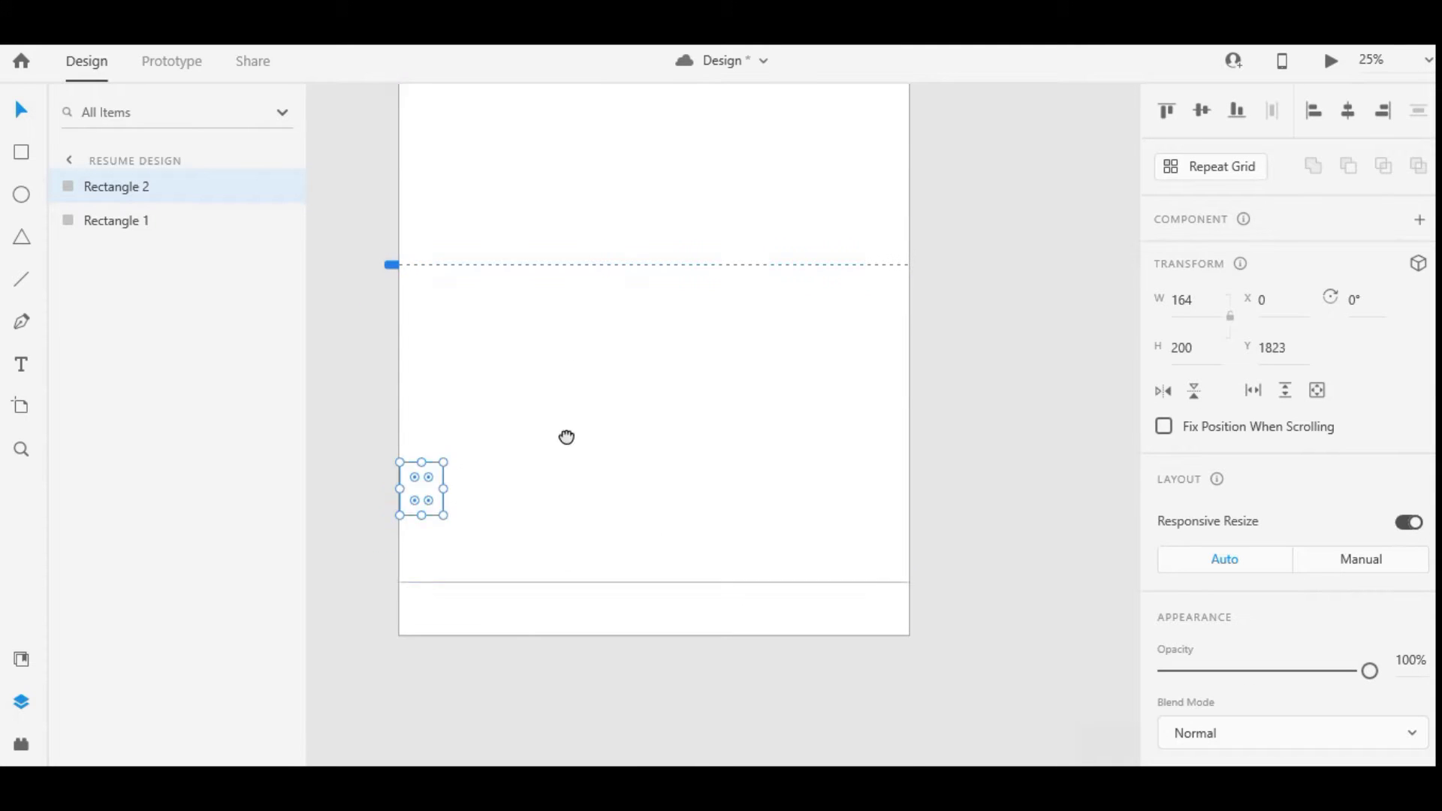
{"action": "left_click", "coordinate": [816, 432]}
{"action": "left_click_drag", "start_coordinate": [885, 603], "coordinate": [885, 603]}
Set both helper rectangles to 100 px wide
{"action": "key", "text": "ctrl+a"}
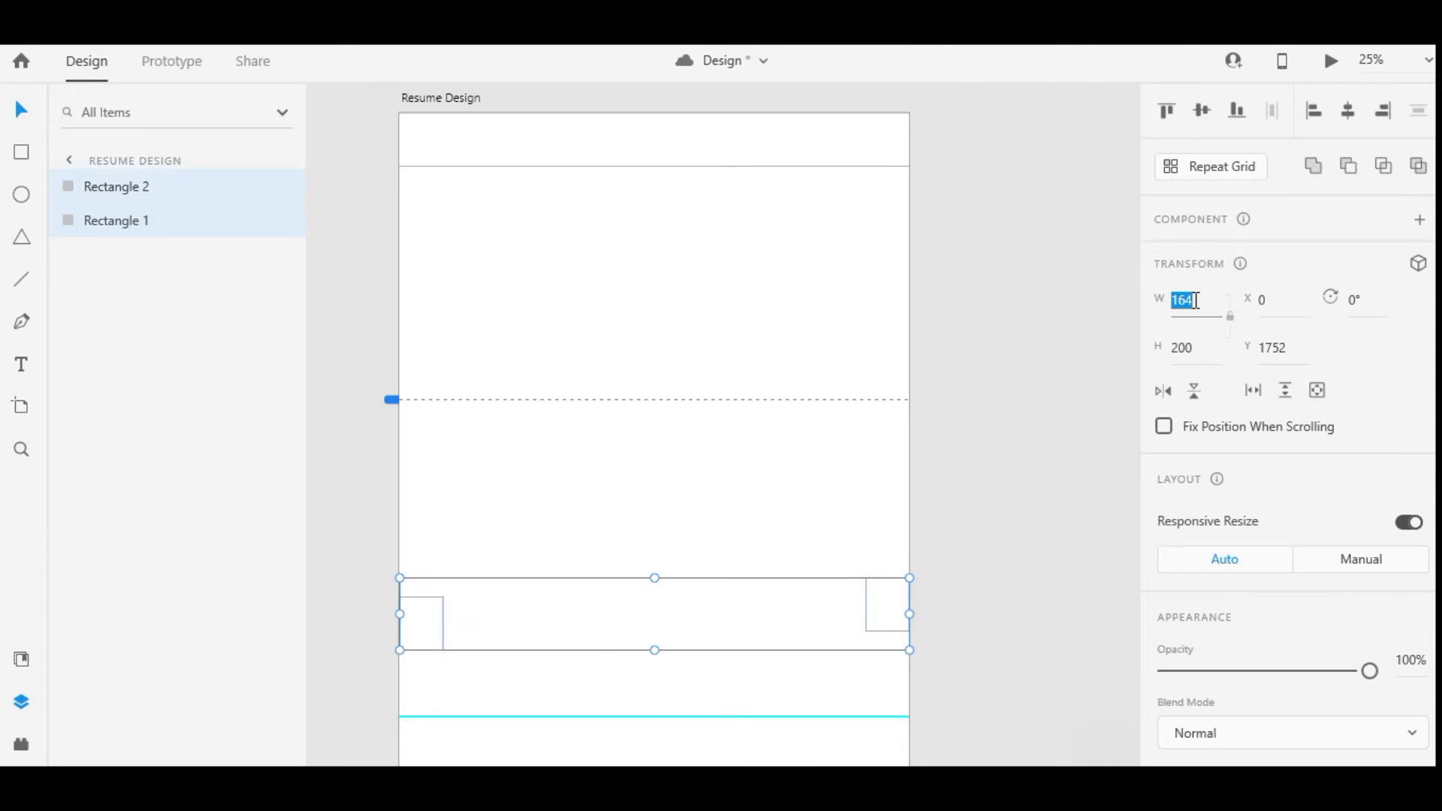
{"action": "left_click", "coordinate": [1196, 299]}
{"action": "type", "text": "100"}
{"action": "key", "text": "Return"}
{"action": "key", "text": "Escape"}
Drag a vertical guide near the left margin and widen the left helper to 120
{"action": "left_click", "coordinate": [880, 610]}
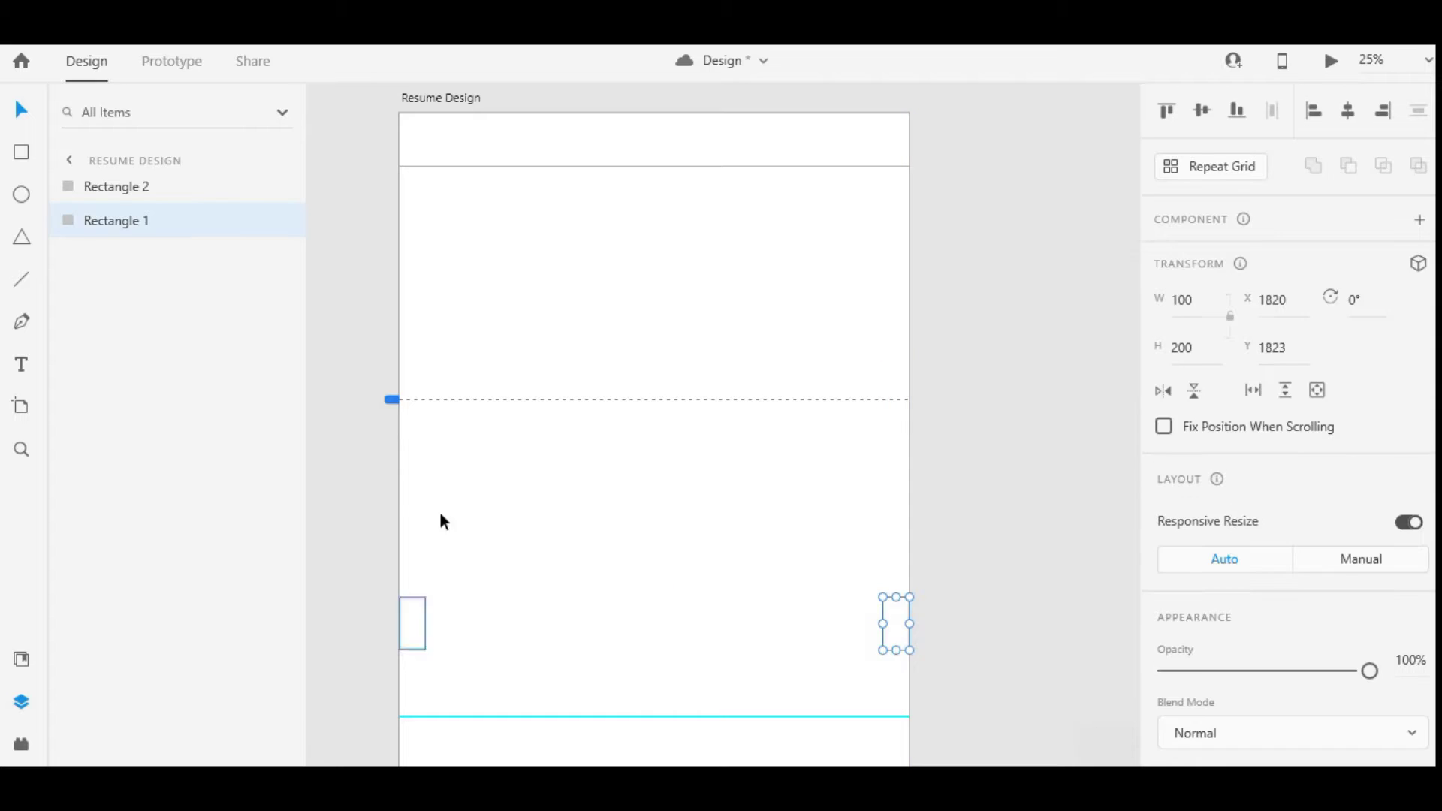
{"action": "left_click_drag", "start_coordinate": [401, 526], "coordinate": [882, 639]}
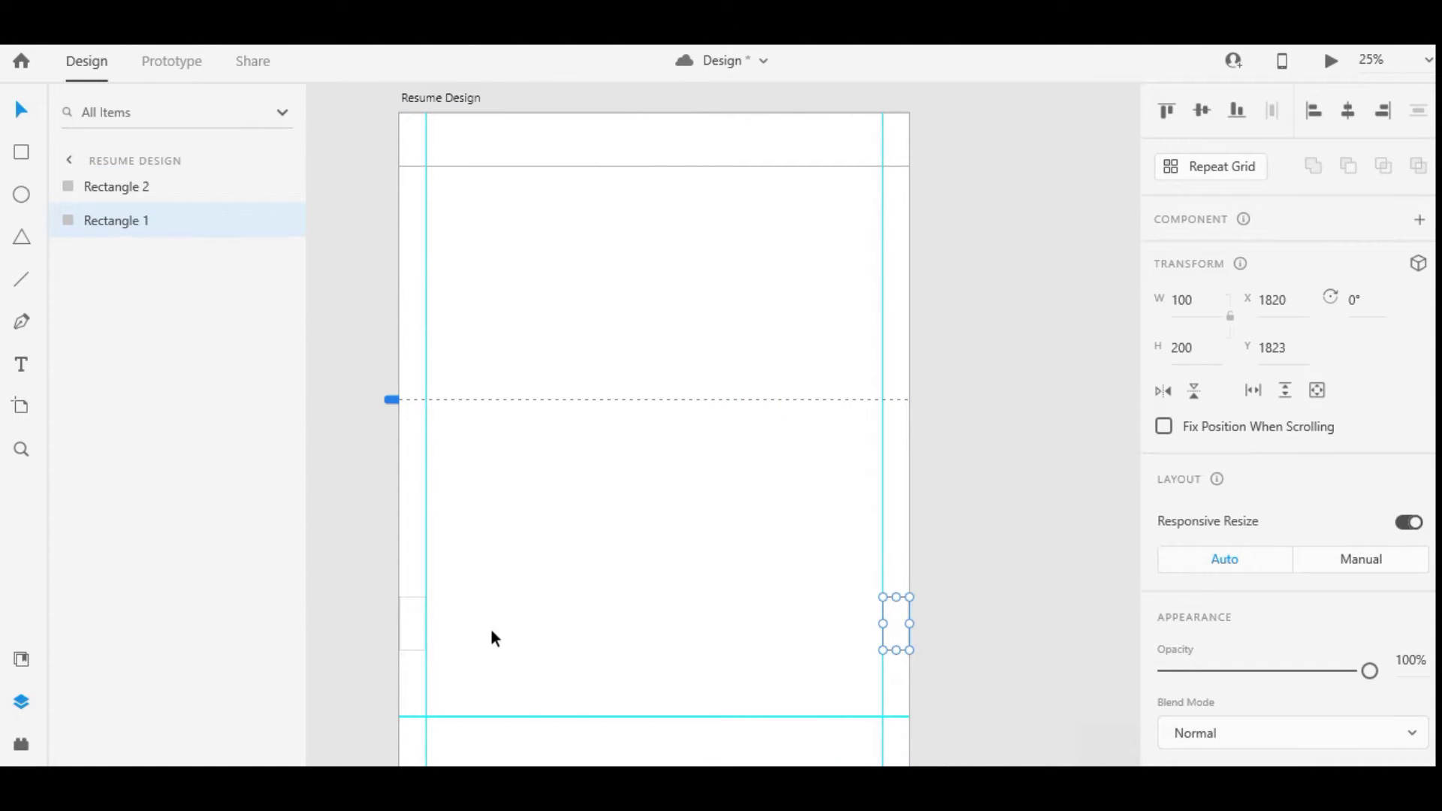
{"action": "left_click", "coordinate": [416, 633]}
{"action": "left_click", "coordinate": [1200, 350]}
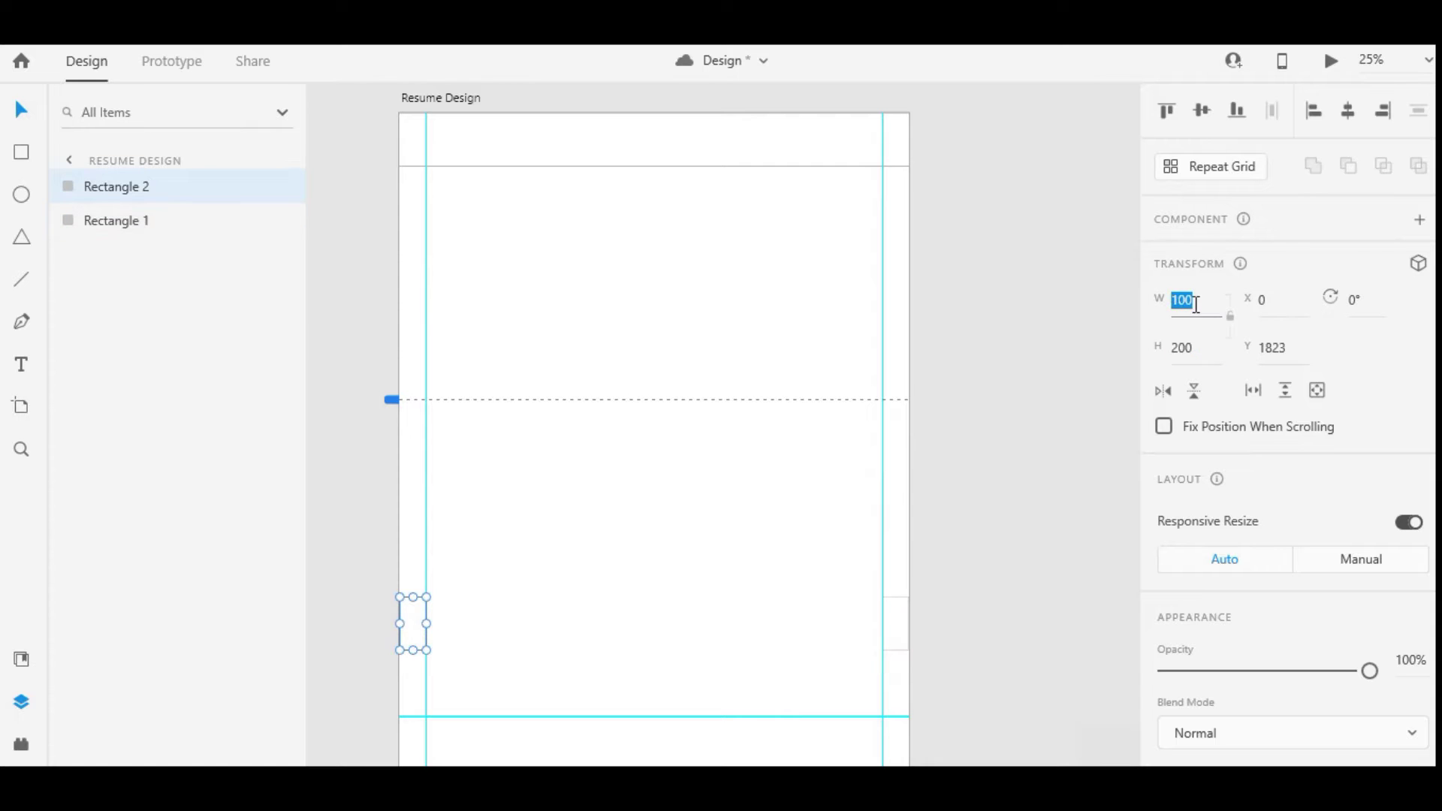
{"action": "type", "text": "120"}
{"action": "key", "text": "Return"}
Widen the right helper and snap both margin guides onto the helpers' inner edges
{"action": "left_click", "coordinate": [992, 616]}
{"action": "left_click", "coordinate": [887, 623]}
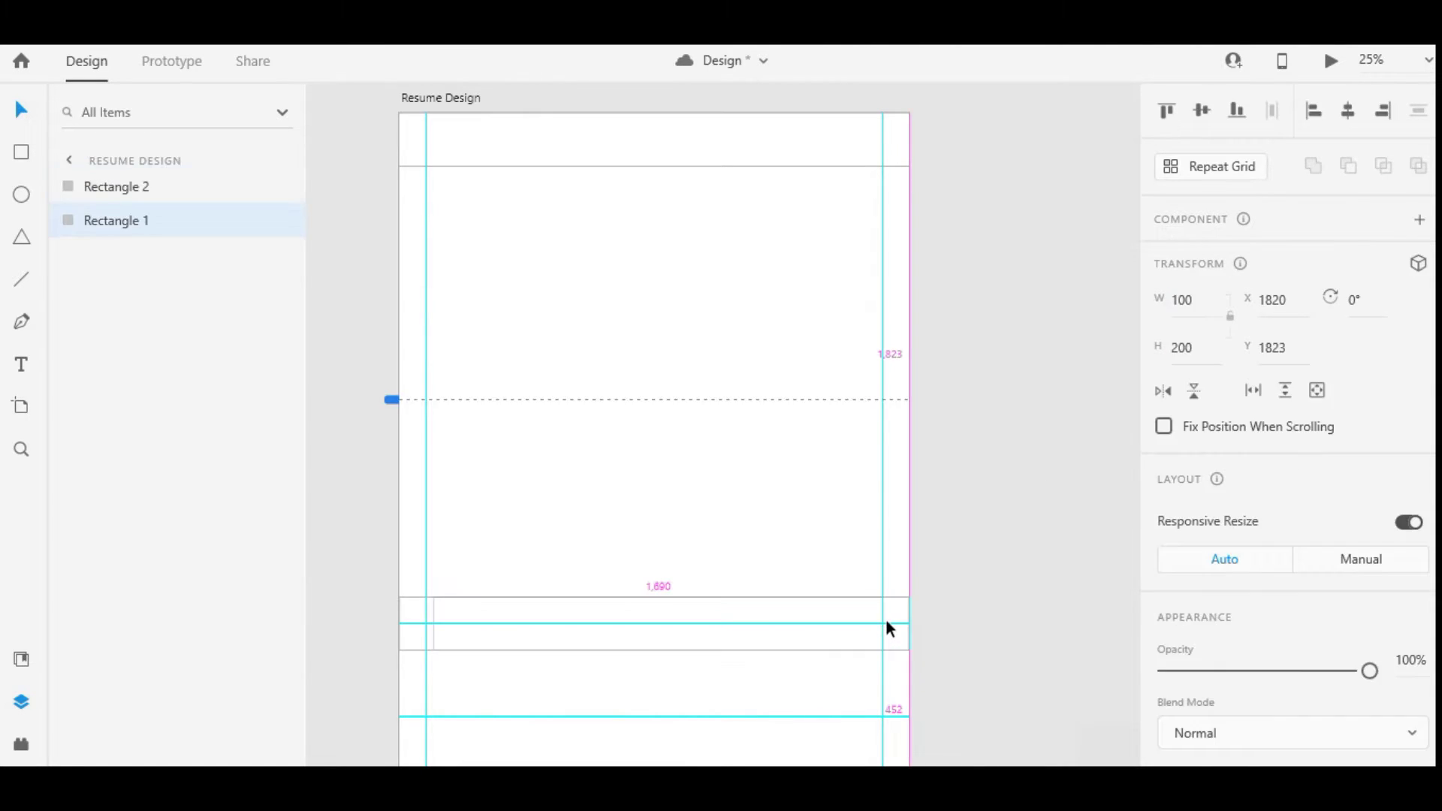
{"action": "left_click", "coordinate": [1184, 299]}
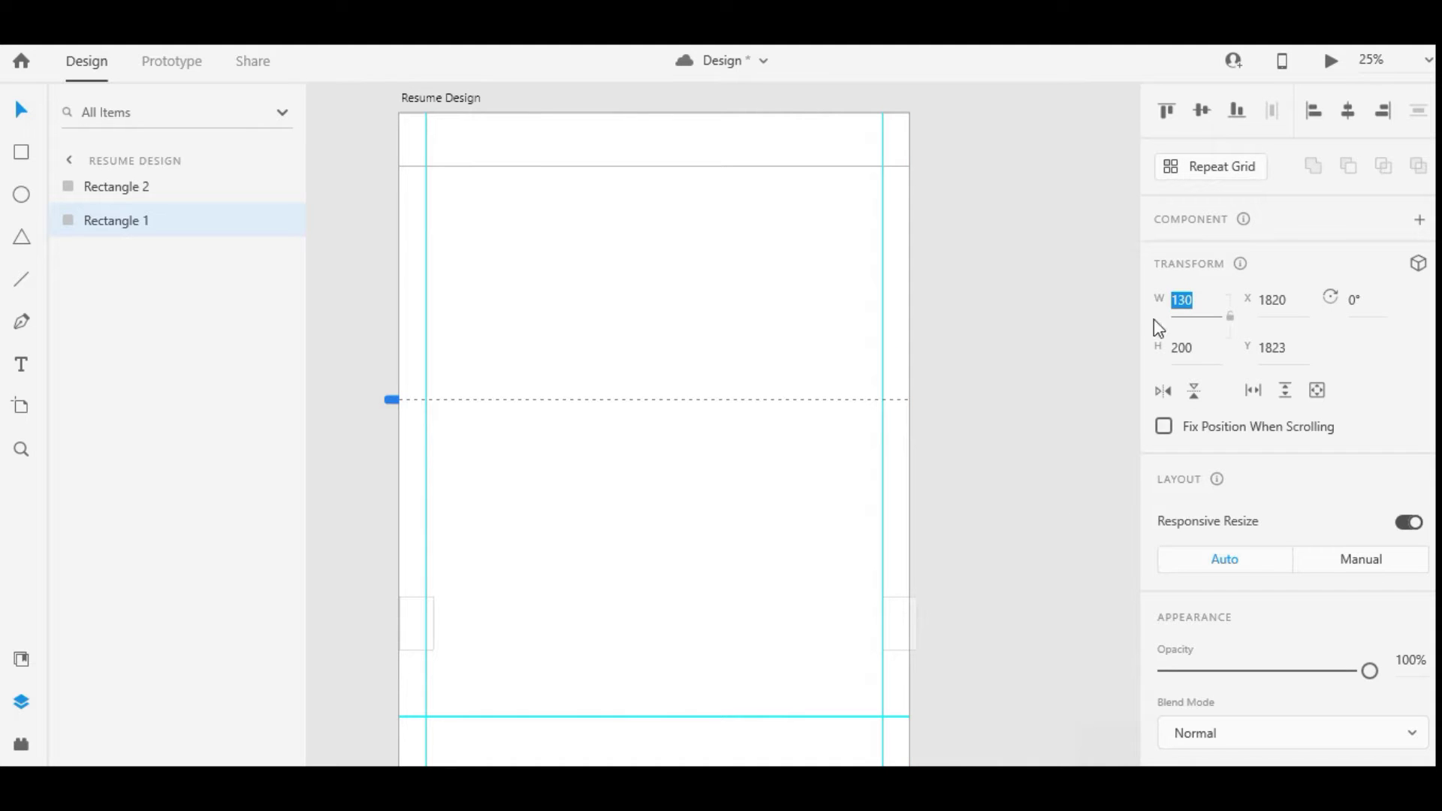
{"action": "left_click_drag", "start_coordinate": [899, 620], "coordinate": [892, 620]}
{"action": "left_click_drag", "start_coordinate": [882, 669], "coordinate": [873, 672]}
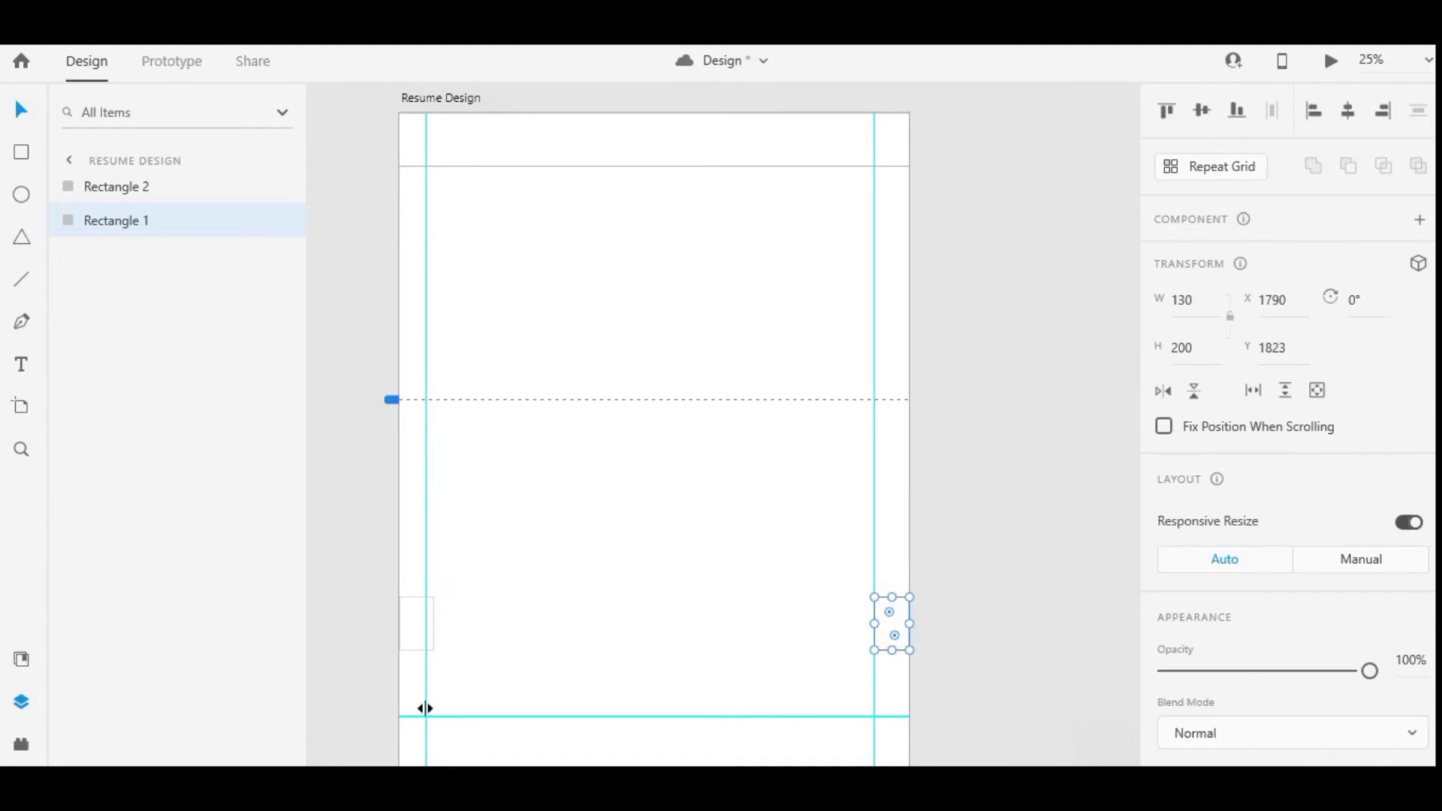
{"action": "left_click_drag", "start_coordinate": [425, 708], "coordinate": [434, 709]}
Delete both helper rectangles
{"action": "left_click", "coordinate": [404, 619]}
{"action": "key", "text": "Delete"}
{"action": "left_click", "coordinate": [886, 625]}
{"action": "key", "text": "Delete"}
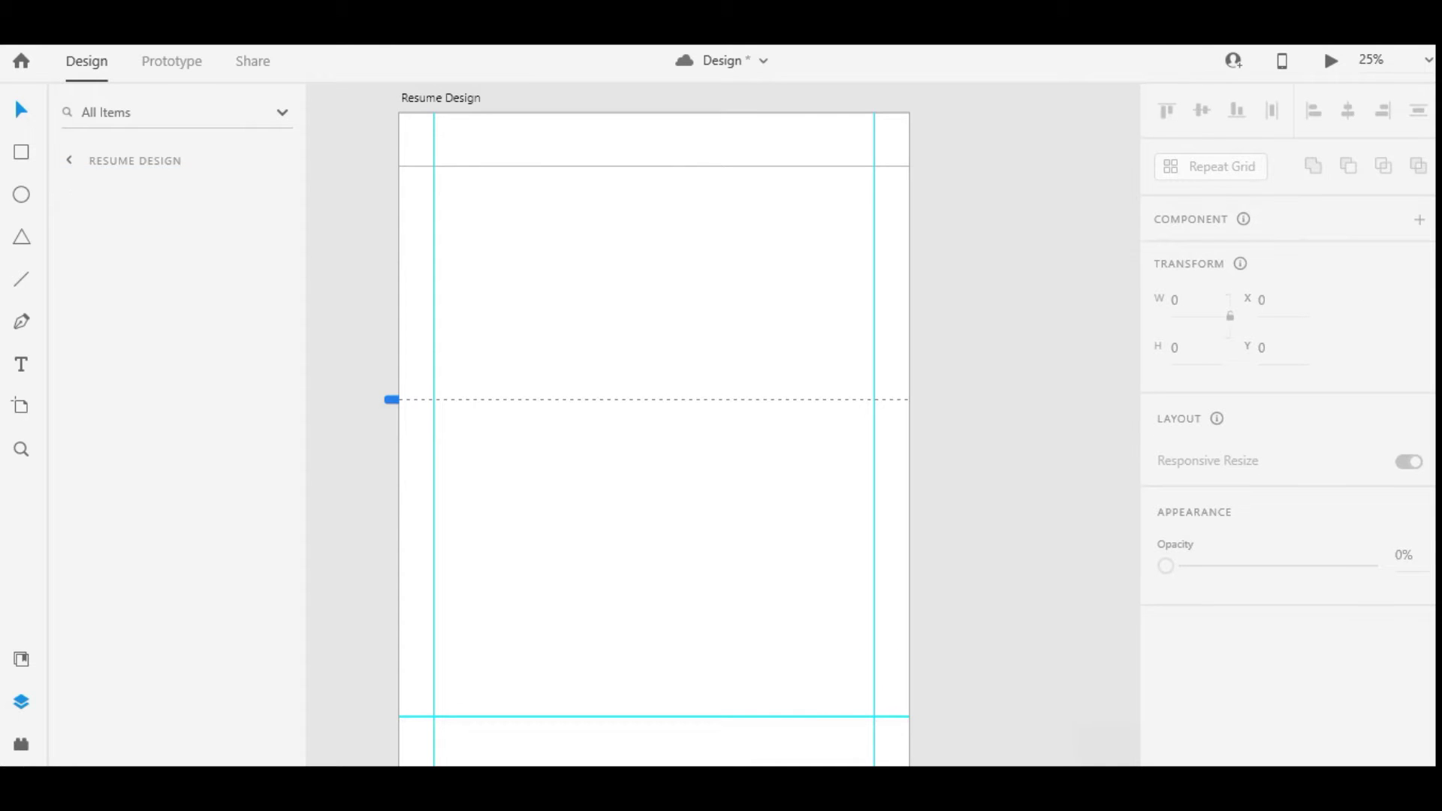
Draw the profile-photo frame at the top-left margin and size it 350 × 450
{"action": "mouse_move", "coordinate": [435, 168]}
{"action": "left_mouse_down"}
{"action": "mouse_move", "coordinate": [517, 291]}
{"action": "mouse_move", "coordinate": [603, 290]}
{"action": "left_mouse_up"}
{"action": "scroll", "coordinate": [493, 228], "scroll_direction": "up", "scroll_amount": 3}
{"action": "scroll", "coordinate": [520, 385], "scroll_direction": "down", "scroll_amount": 3}
{"action": "left_click", "coordinate": [1015, 335]}
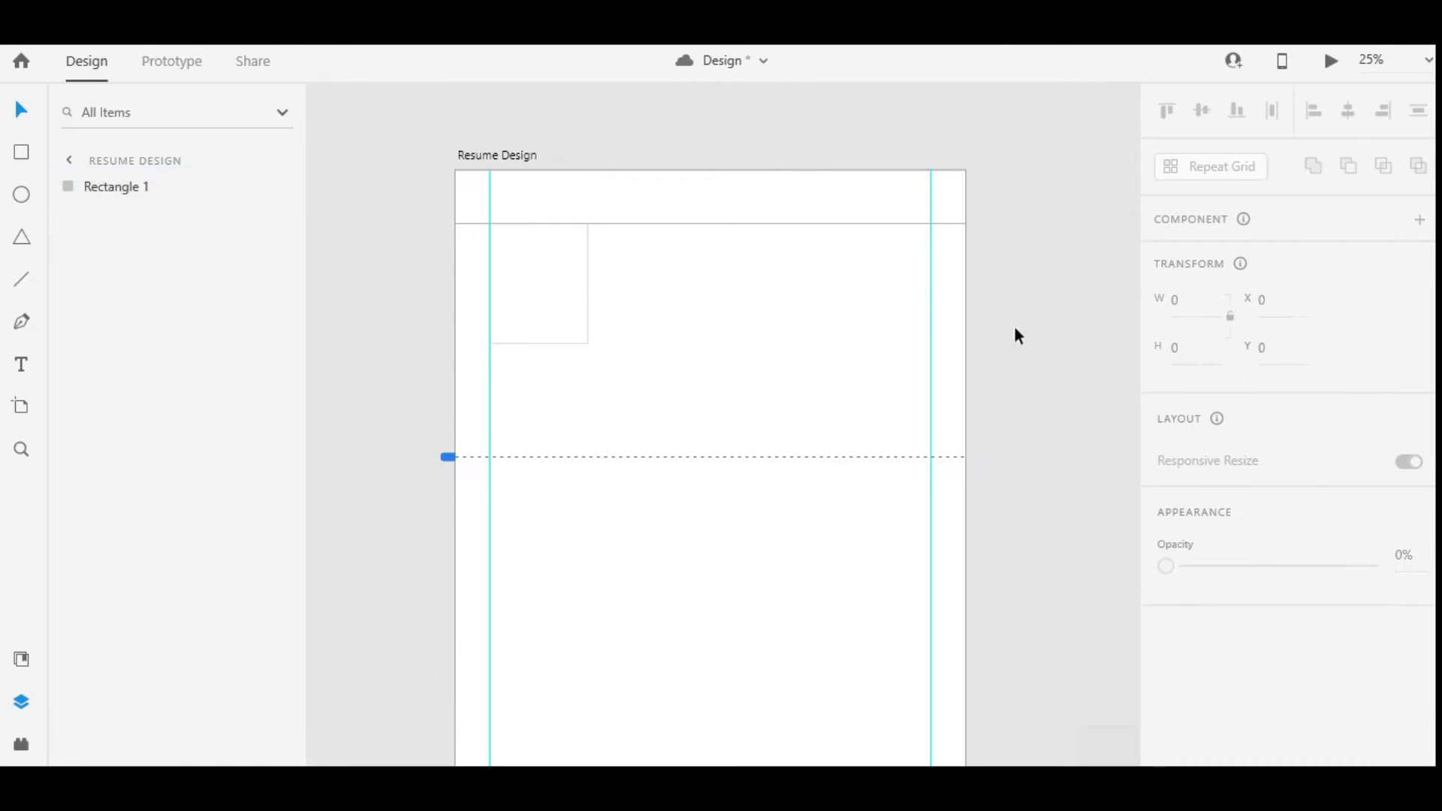
{"action": "key", "text": "ctrl+a"}
{"action": "left_click", "coordinate": [1190, 342]}
{"action": "type", "text": "450"}
{"action": "key", "text": "Return"}
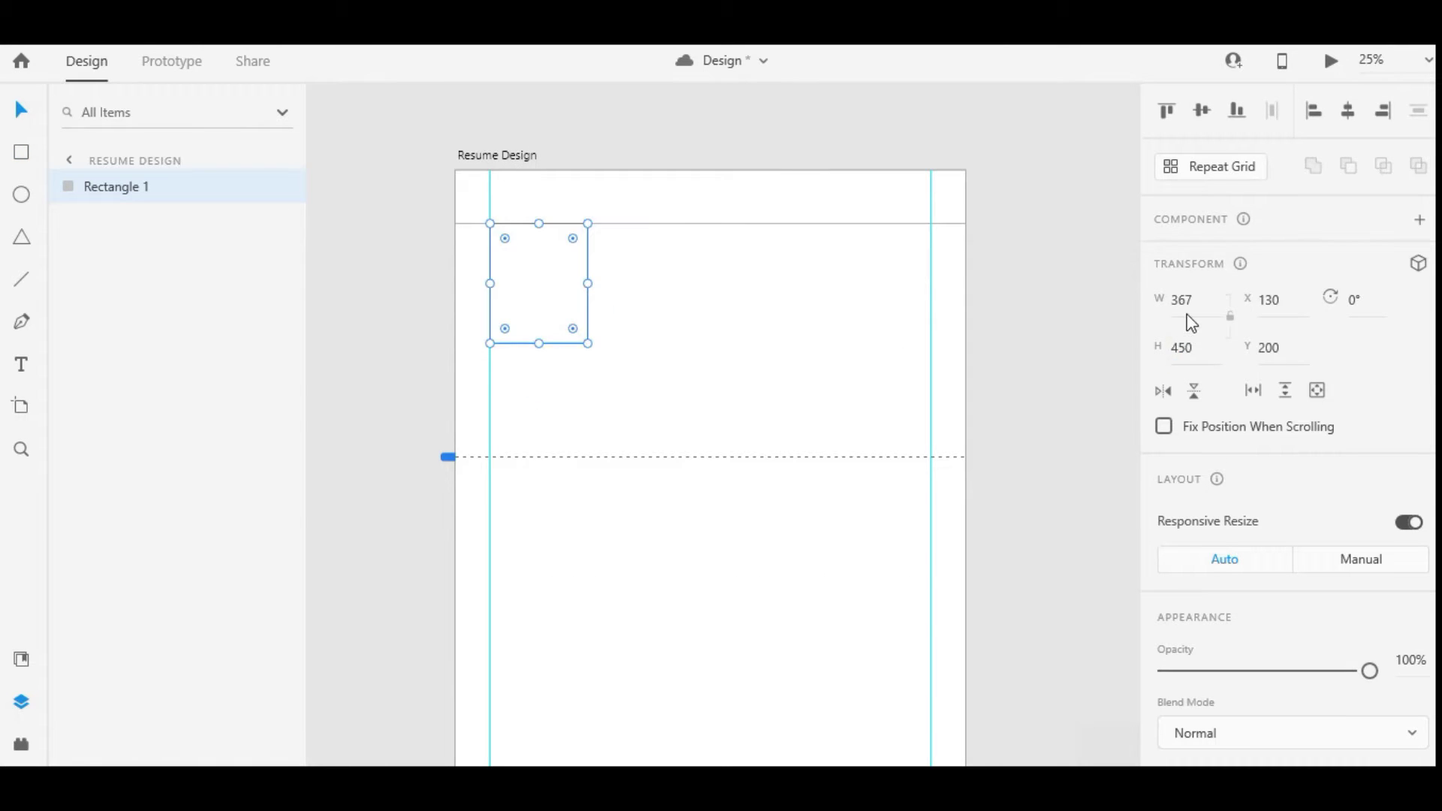
{"action": "left_click", "coordinate": [1189, 314]}
{"action": "type", "text": "360"}
{"action": "key", "text": "Return"}
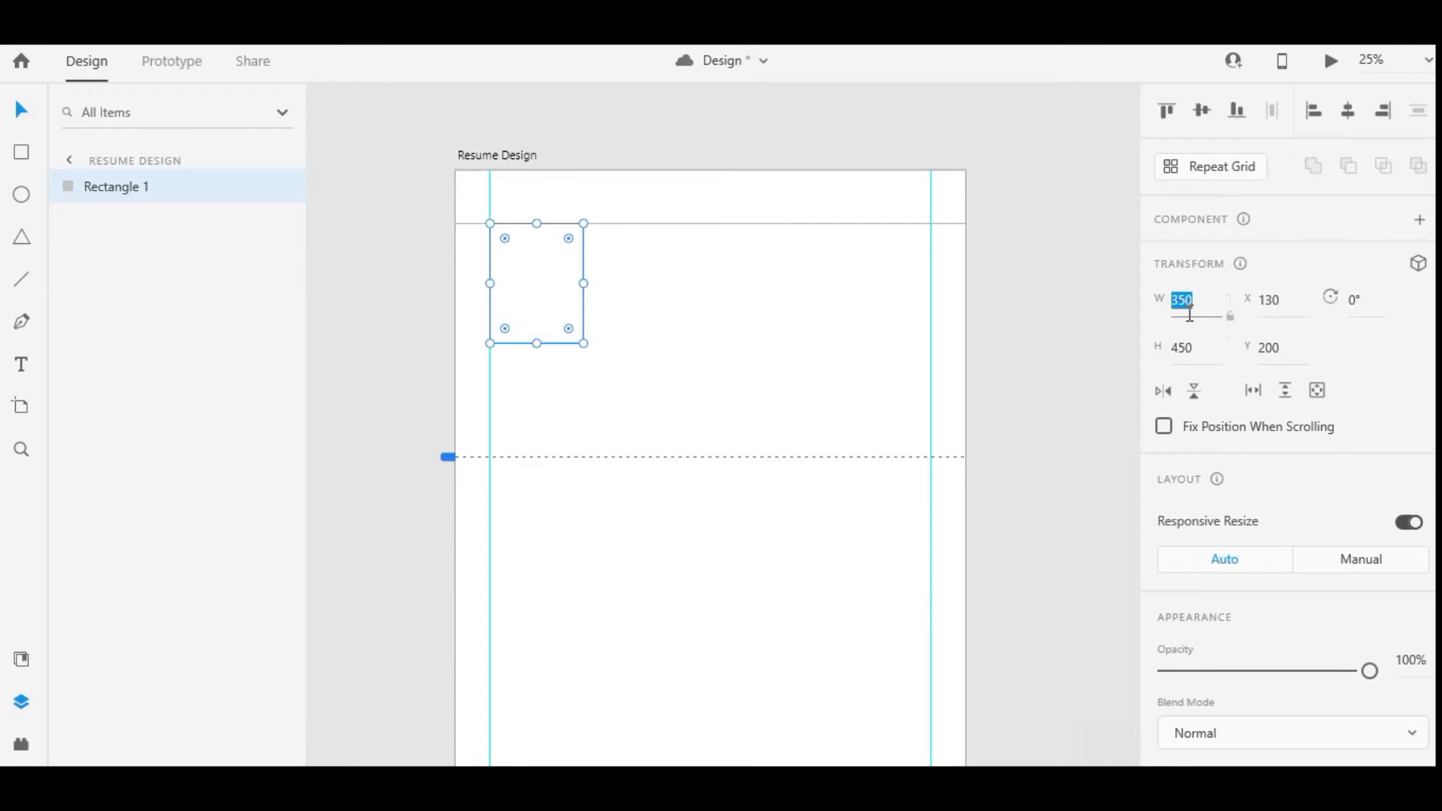
Drag the portrait photo from the assets folder into the frame
{"action": "key", "text": "super+Tab"}
{"action": "left_click", "coordinate": [314, 421]}
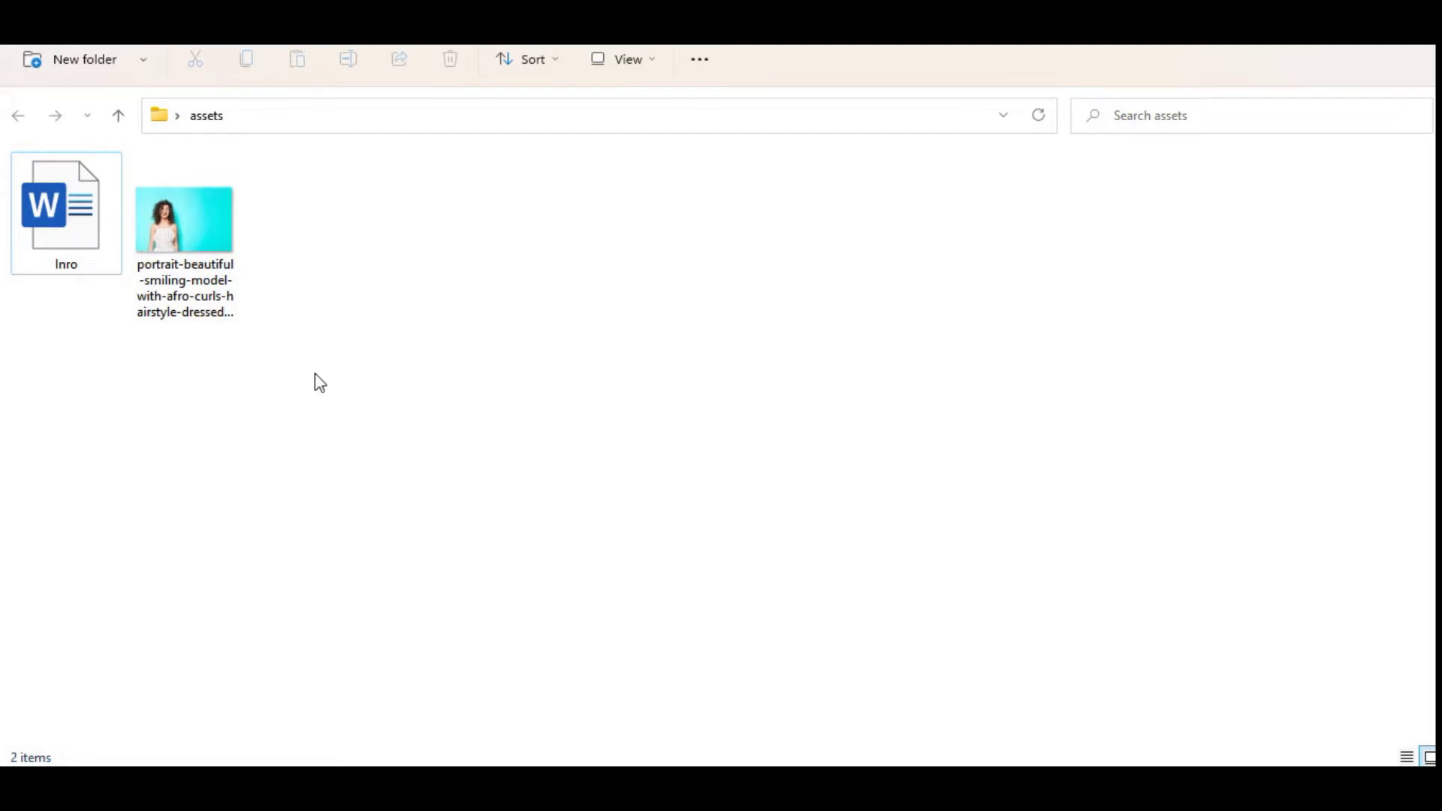
{"action": "left_click_drag", "start_coordinate": [225, 308], "coordinate": [530, 290]}
{"action": "key", "text": "alt+Tab"}
{"action": "double_click", "coordinate": [534, 301]}
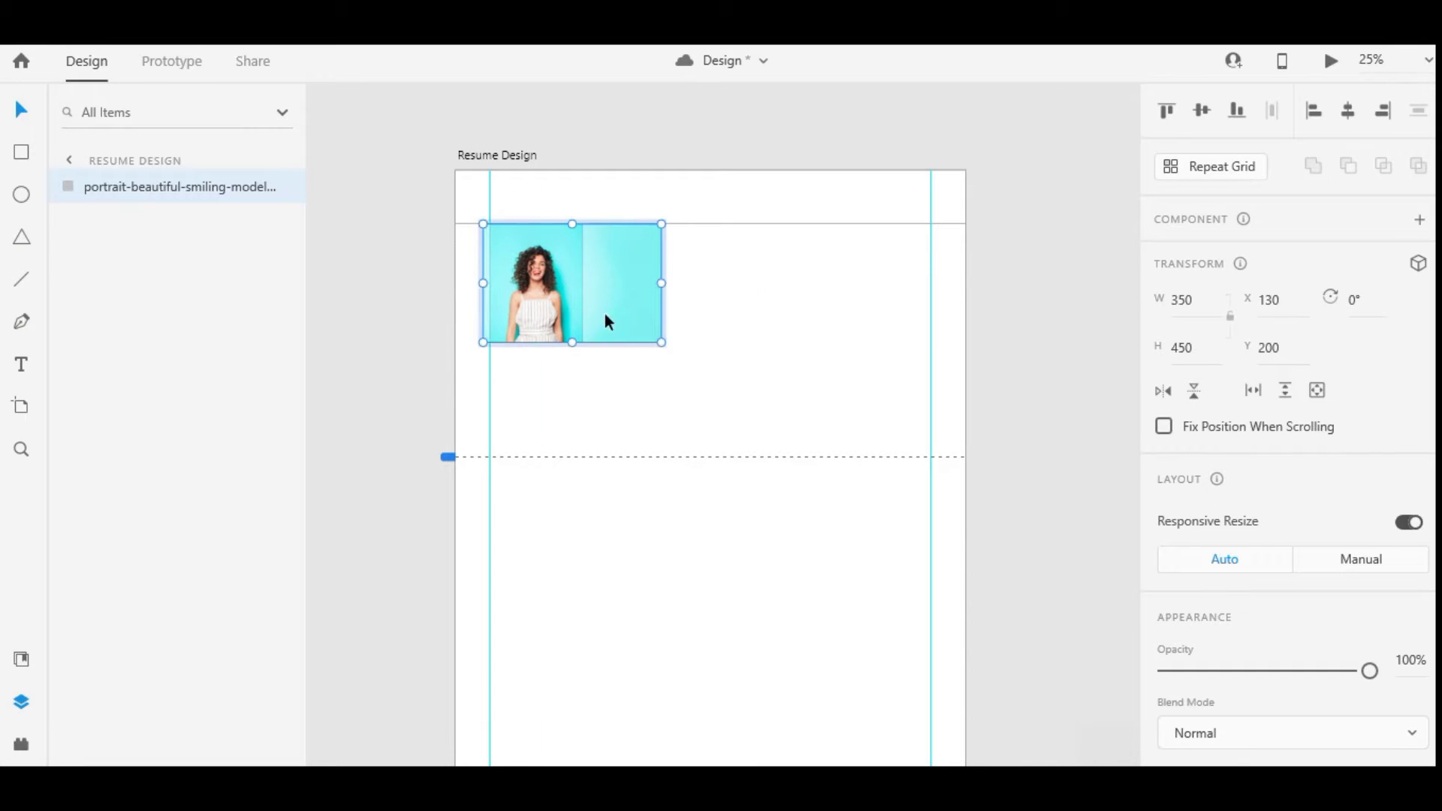
Enlarge and reposition the portrait within its frame
{"action": "left_click_drag", "start_coordinate": [626, 343], "coordinate": [727, 380]}
{"action": "key", "text": "Escape"}
{"action": "key", "text": "Escape"}
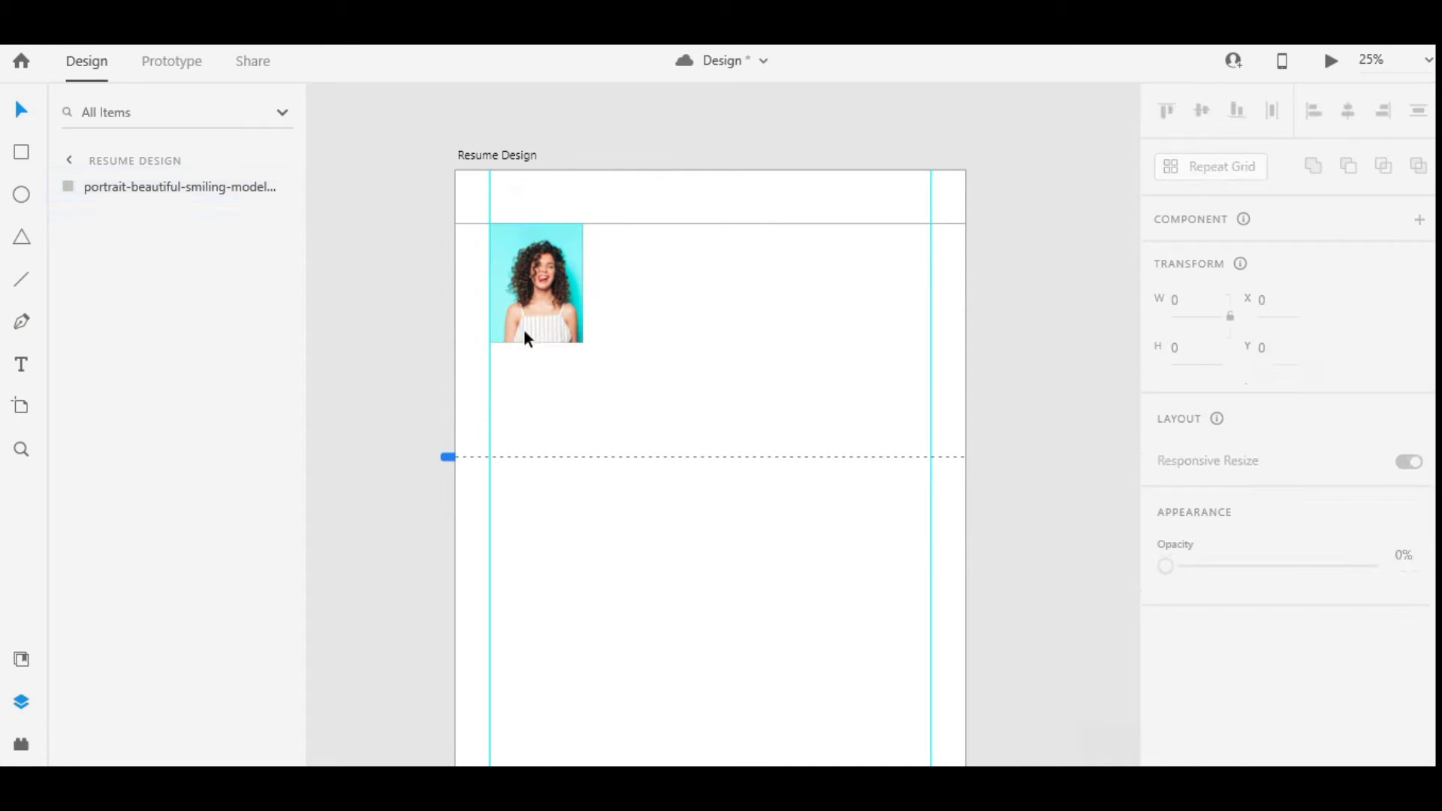
{"action": "double_click", "coordinate": [534, 313]}
{"action": "key", "text": "Escape"}
{"action": "key", "text": "Escape"}
{"action": "left_click", "coordinate": [556, 311]}
{"action": "scroll", "coordinate": [1163, 500], "scroll_direction": "down", "scroll_amount": 3}
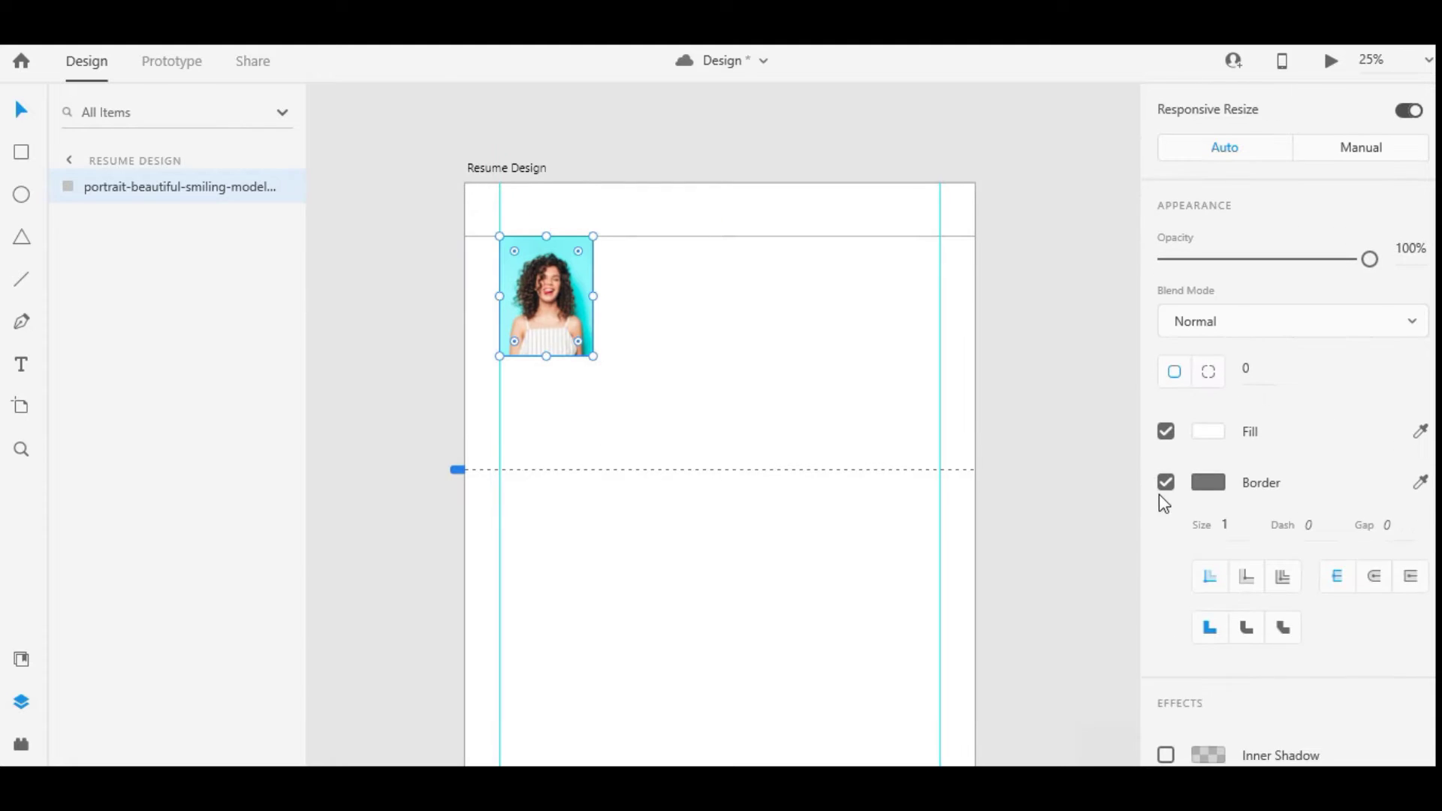
{"action": "scroll", "coordinate": [608, 283], "scroll_direction": "up", "scroll_amount": 3}
{"action": "scroll", "coordinate": [518, 316], "scroll_direction": "down", "scroll_amount": 5}
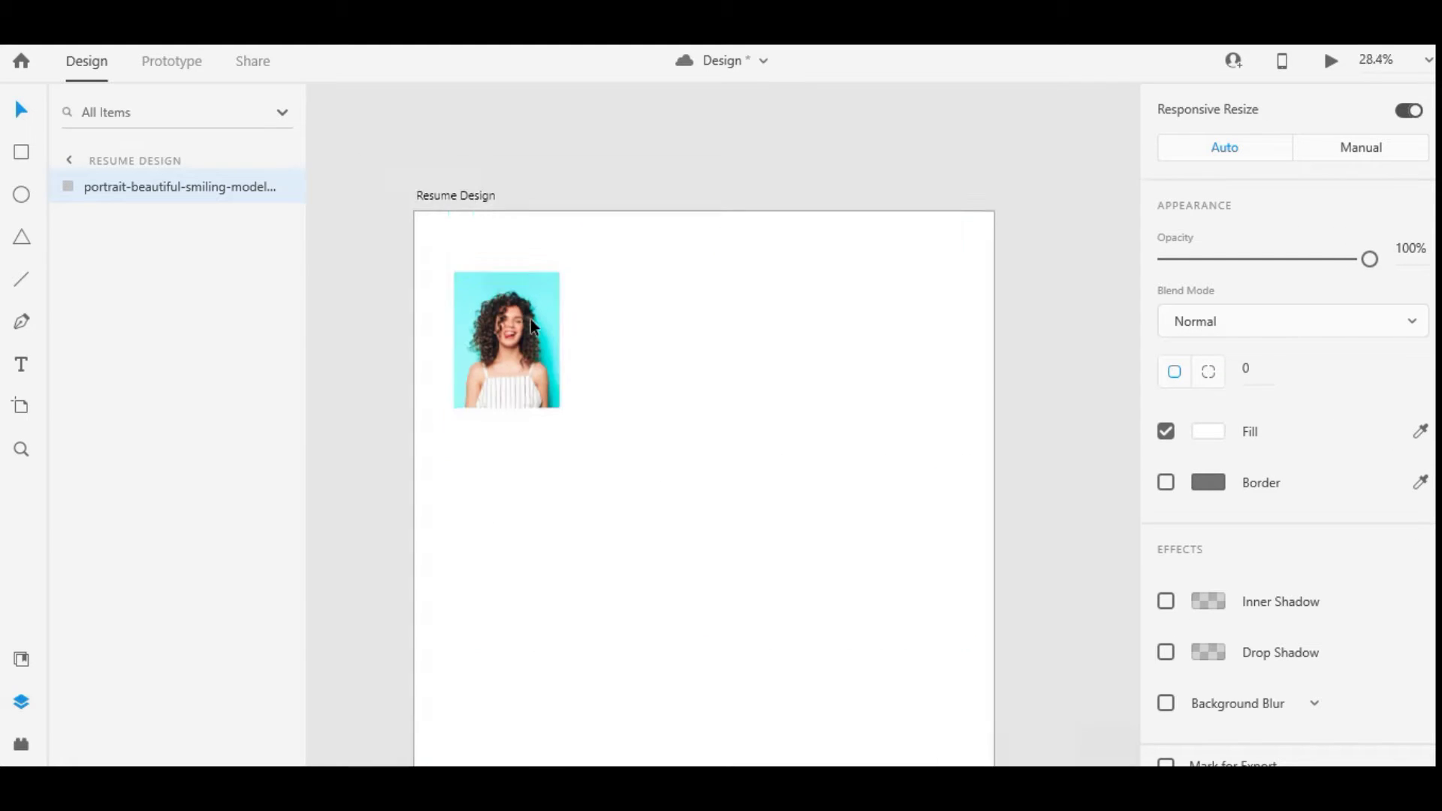
{"action": "scroll", "coordinate": [705, 299], "scroll_direction": "up", "scroll_amount": 3}
{"action": "left_click_drag", "start_coordinate": [671, 298], "coordinate": [648, 314]}
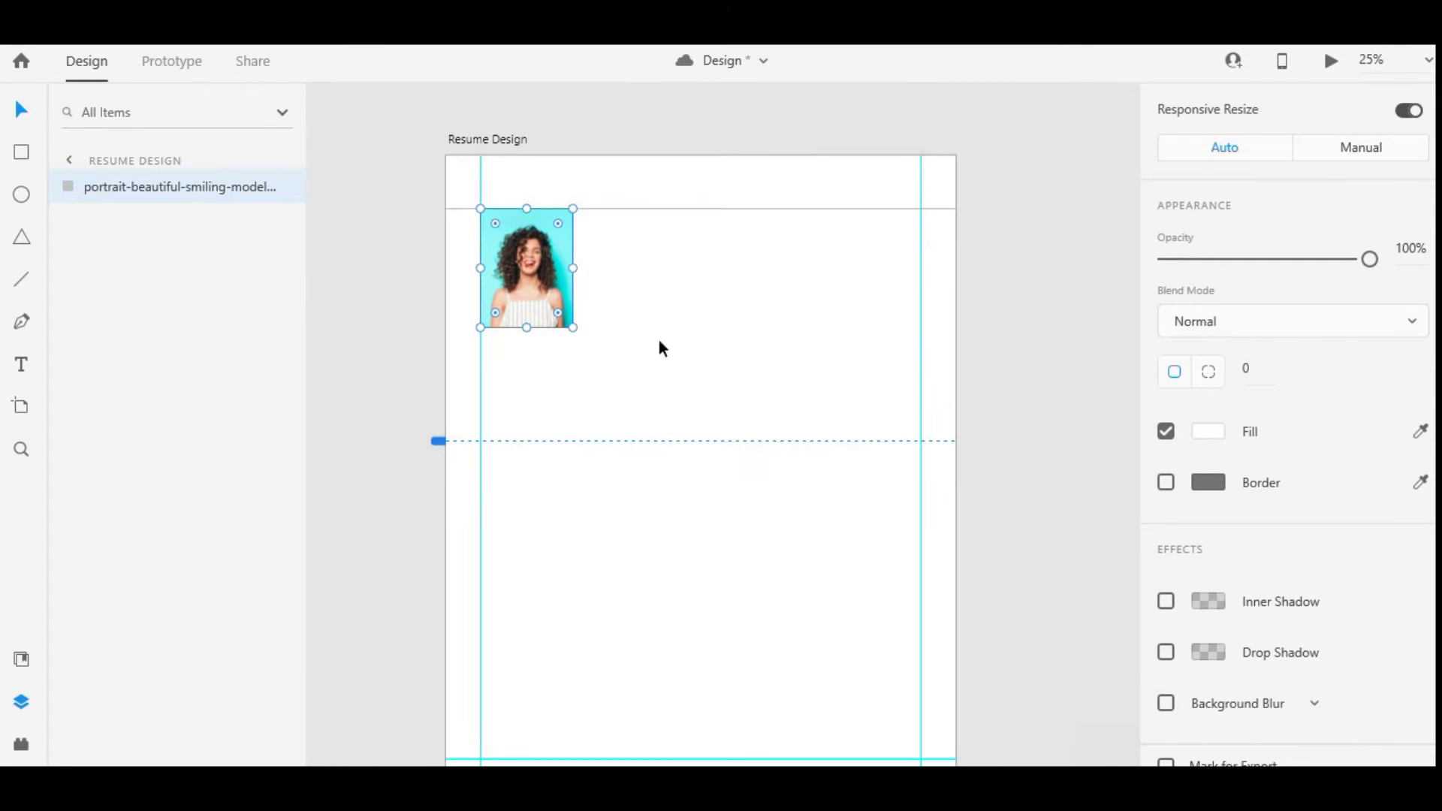
{"action": "scroll", "coordinate": [1288, 301], "scroll_direction": "up", "scroll_amount": 3}
Resize the portrait frame to 380 × 460
{"action": "left_click", "coordinate": [1182, 142]}
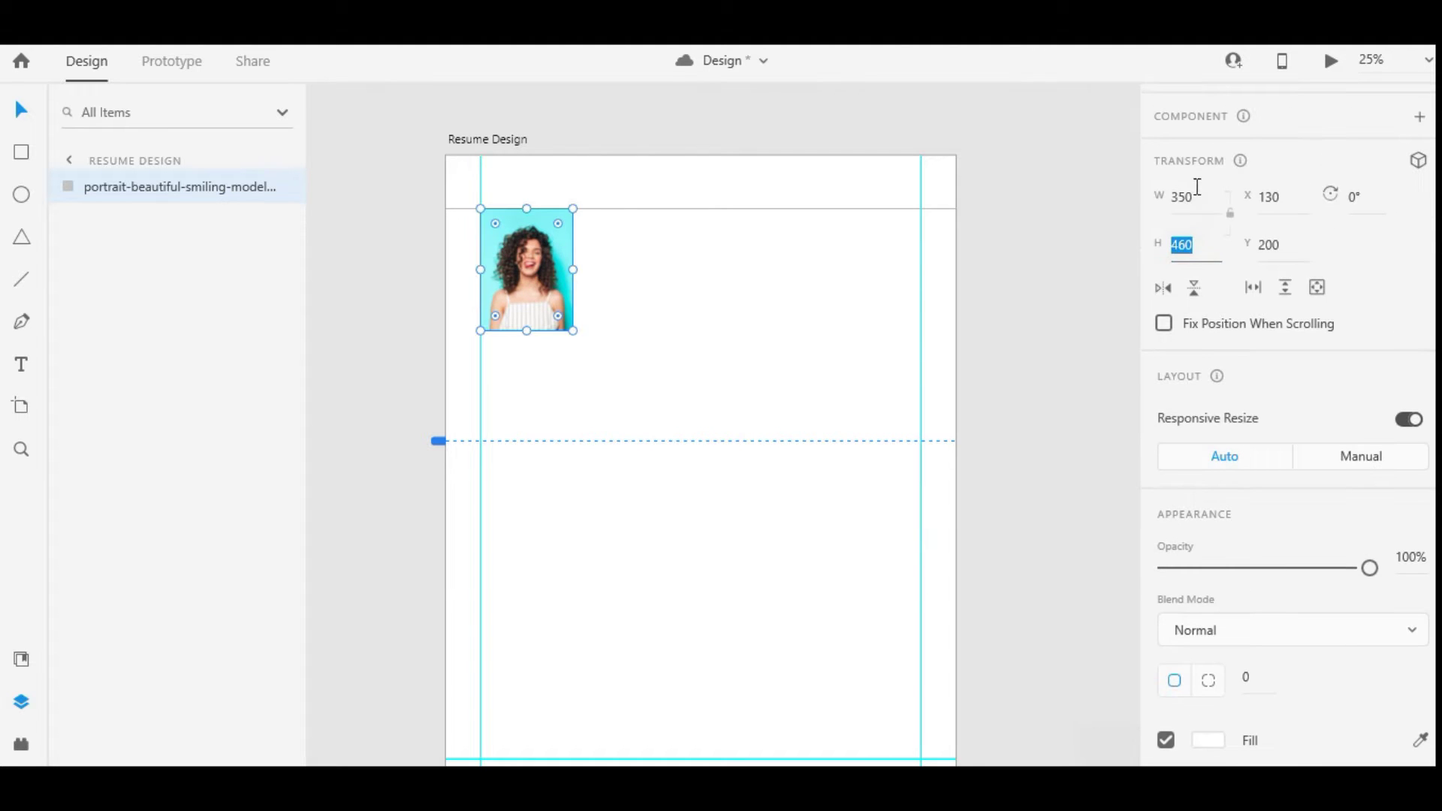
{"action": "type", "text": "460"}
{"action": "left_click", "coordinate": [1201, 205]}
{"action": "key", "text": "shift+Up"}
{"action": "key", "text": "Tab"}
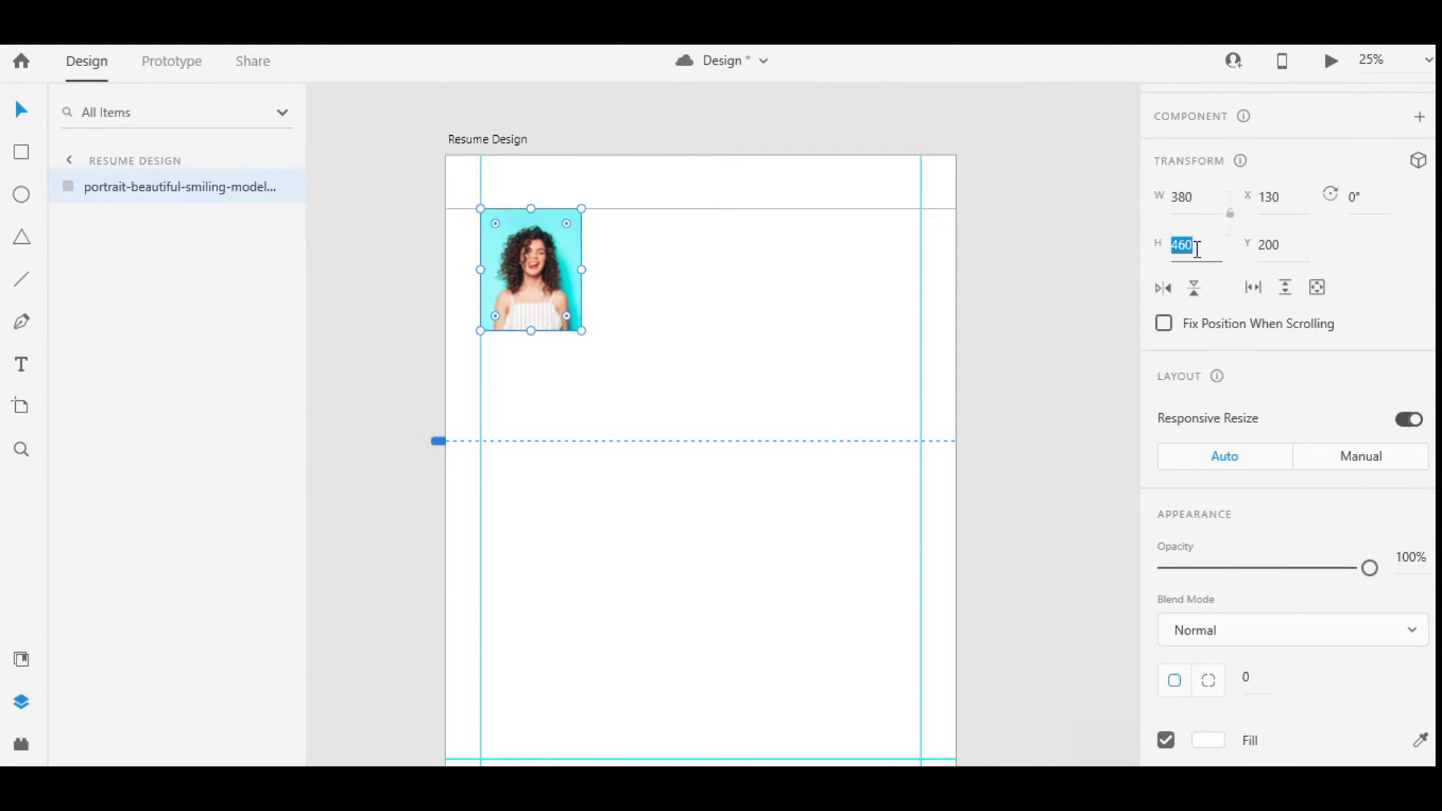
{"action": "key", "text": "shift+Up"}
{"action": "key", "text": "Return"}
{"action": "key", "text": "Escape"}
{"action": "key", "text": "r"}
{"action": "scroll", "coordinate": [466, 270], "scroll_direction": "up", "scroll_amount": 1}
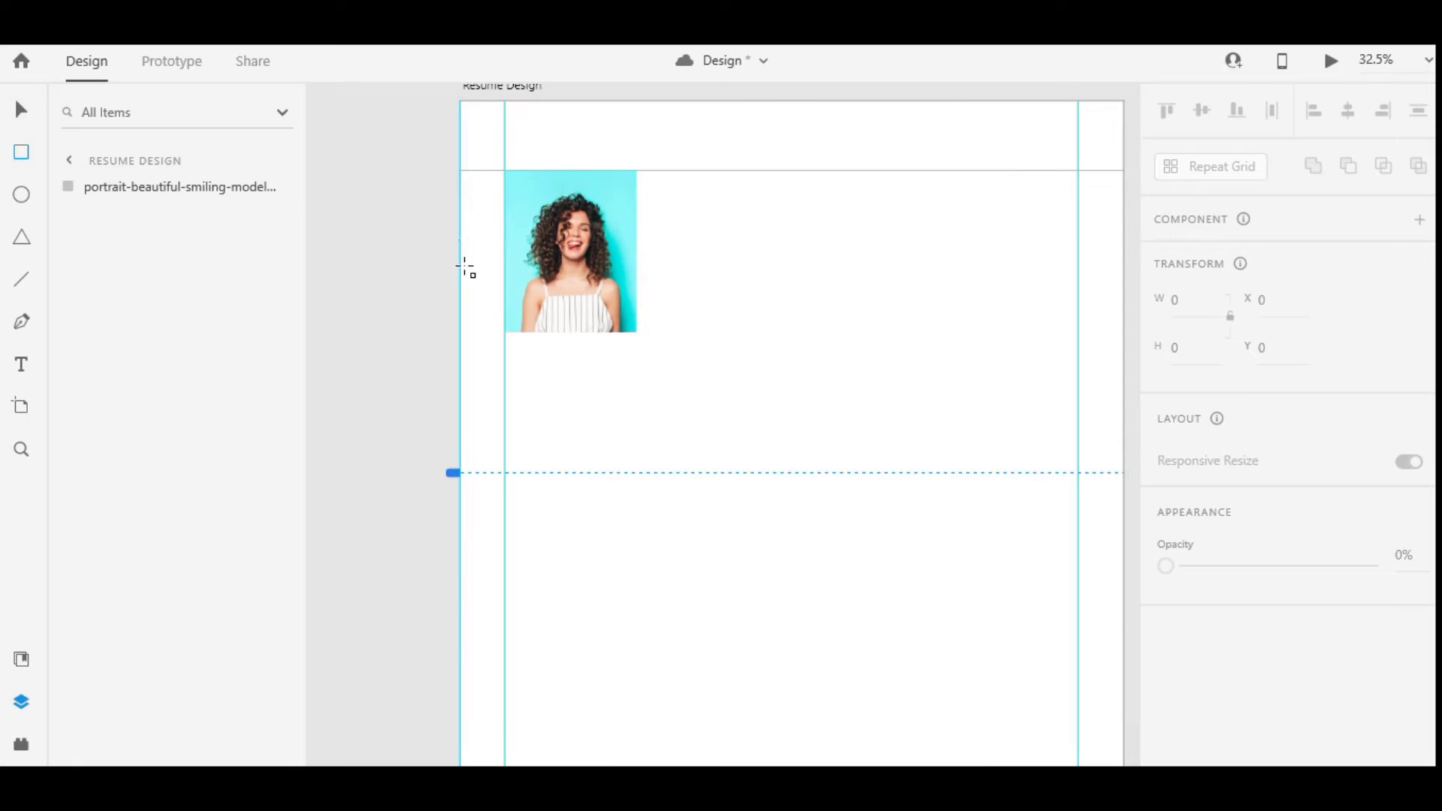
Draw a borderless yellow band across the portrait and send it behind the photo
{"action": "left_click_drag", "start_coordinate": [461, 227], "coordinate": [672, 279]}
{"action": "scroll", "coordinate": [1189, 576], "scroll_direction": "down", "scroll_amount": 5}
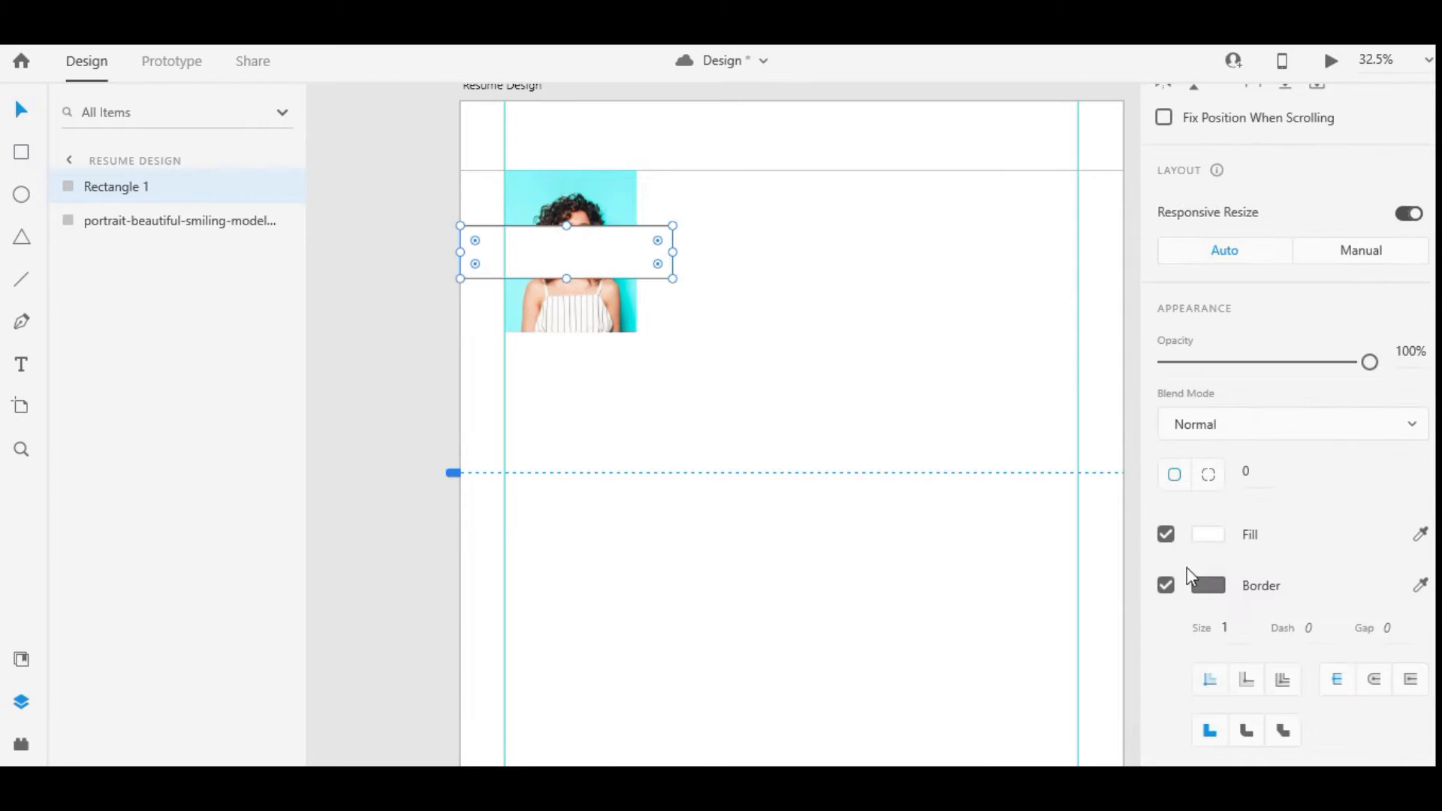
{"action": "left_click", "coordinate": [1166, 585]}
{"action": "key", "text": "ctrl+bracketleft"}
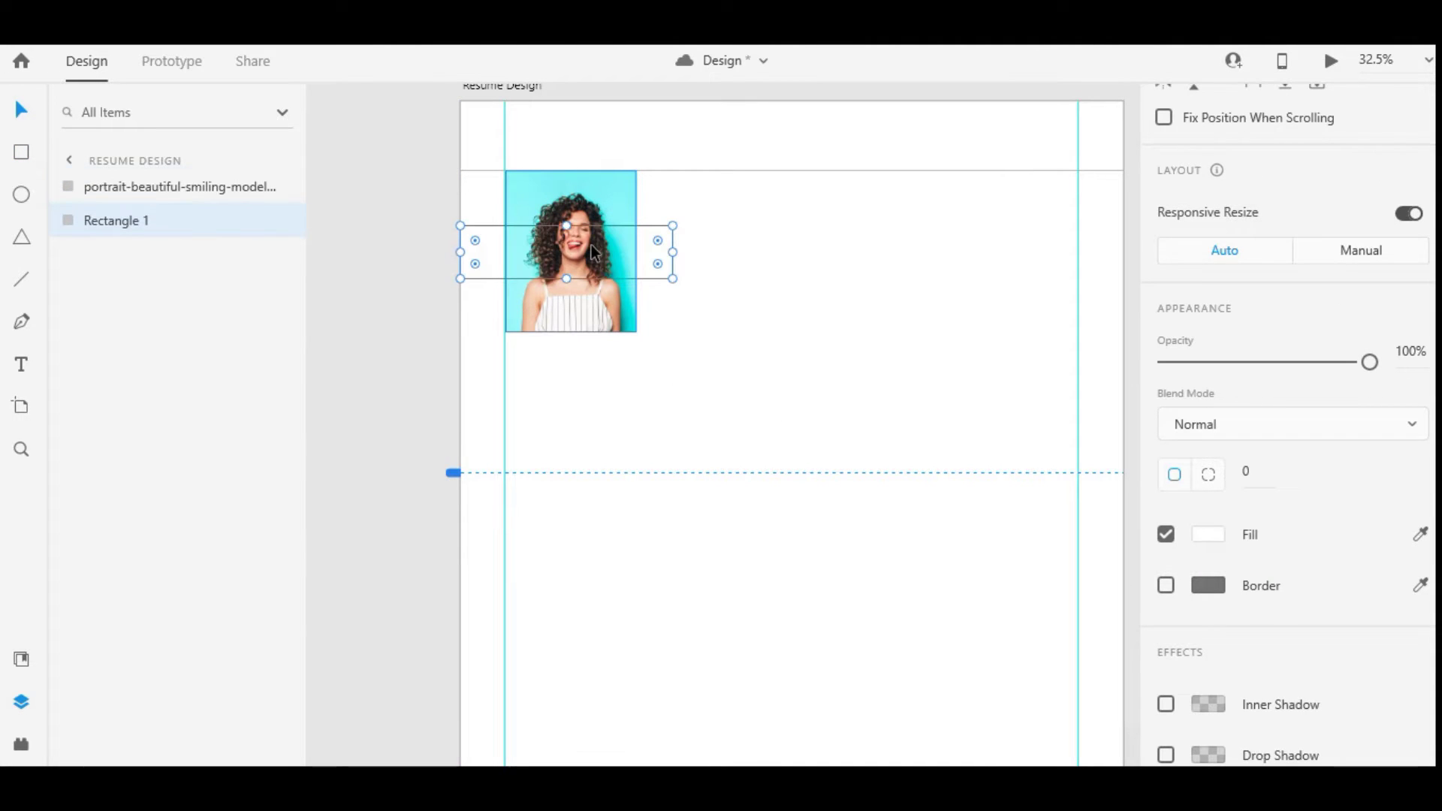
{"action": "scroll", "coordinate": [1205, 421], "scroll_direction": "down", "scroll_amount": 3}
{"action": "left_click", "coordinate": [1206, 411]}
{"action": "left_click", "coordinate": [1100, 444]}
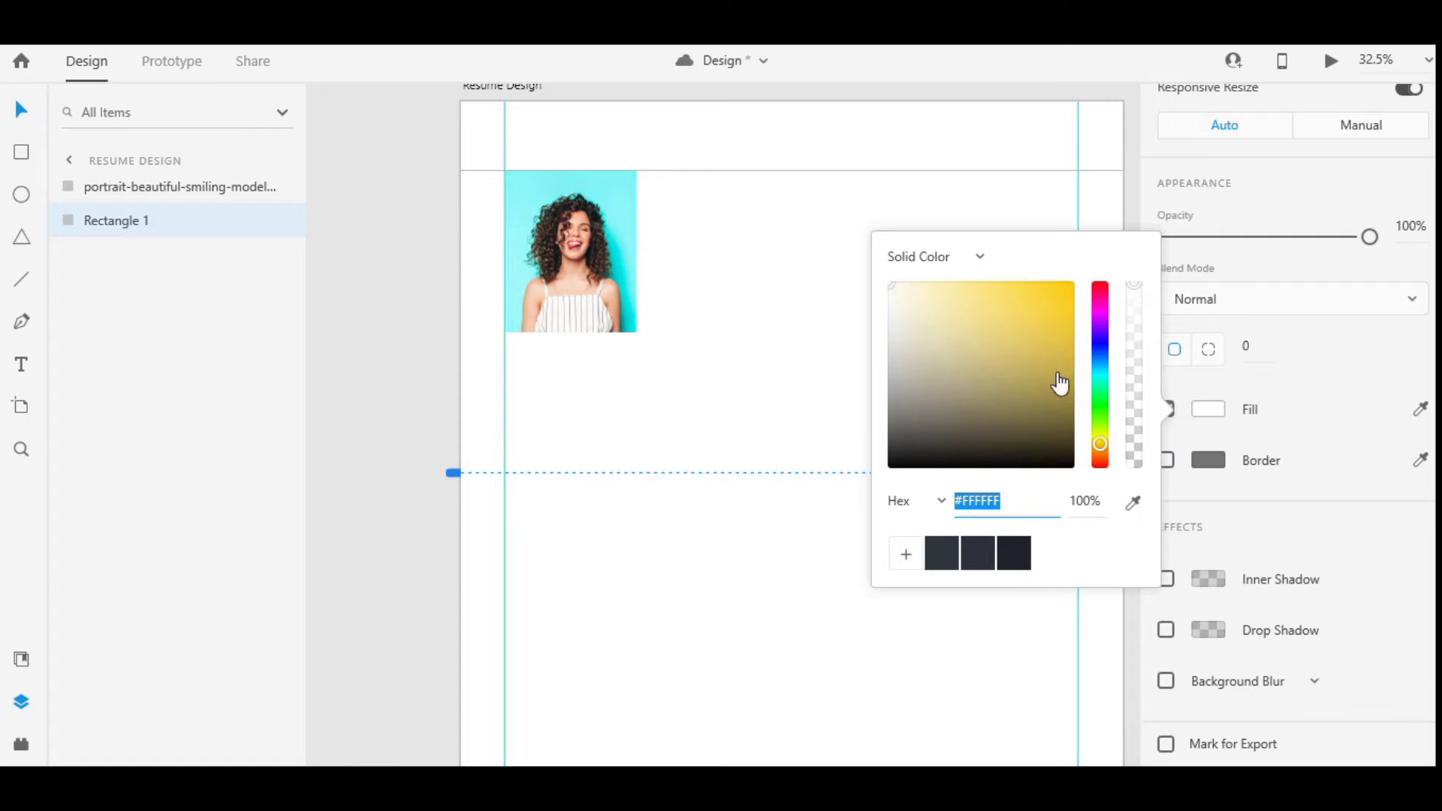
{"action": "left_click_drag", "start_coordinate": [1059, 386], "coordinate": [1061, 301]}
{"action": "left_click", "coordinate": [1104, 629]}
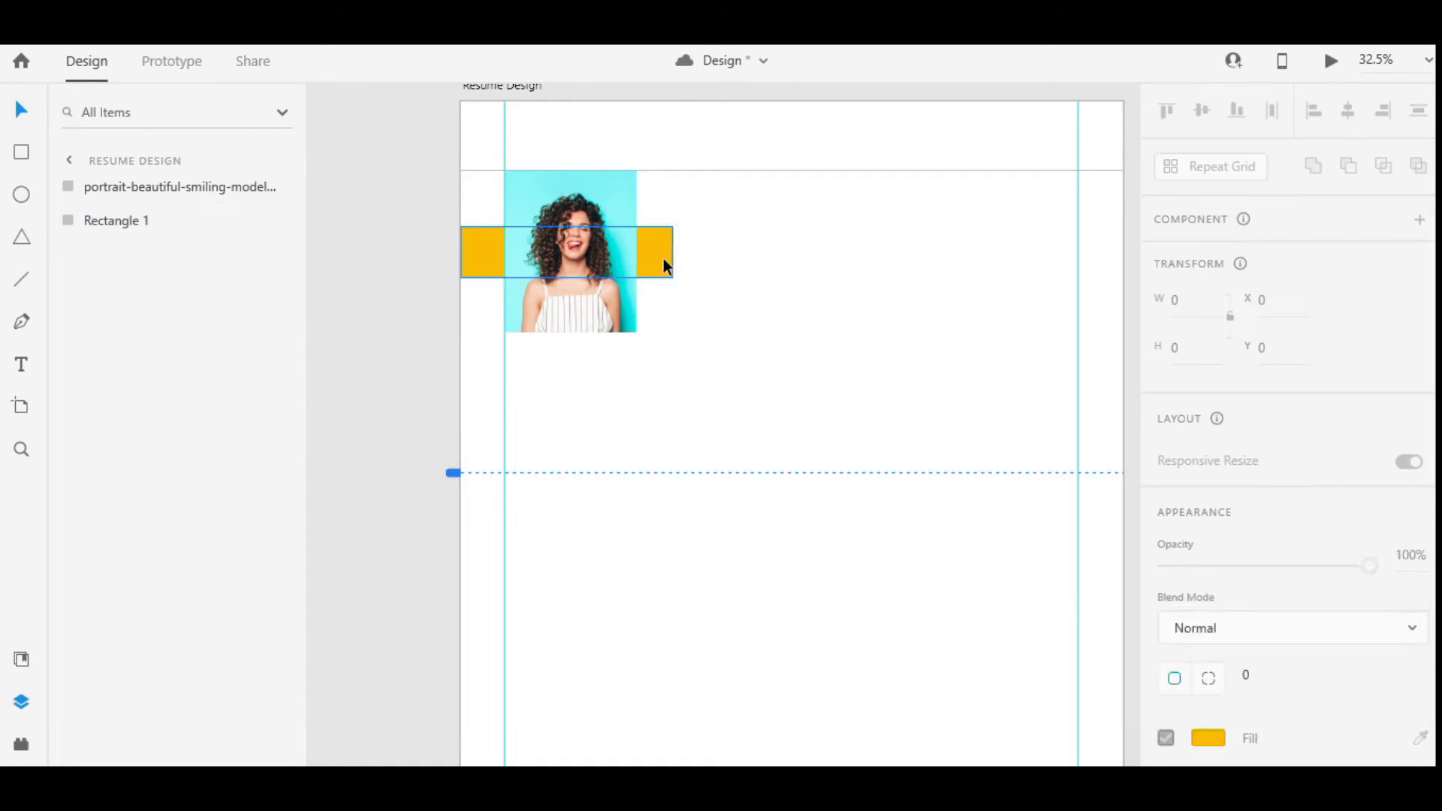
Set the band's fill to #FDBC00 and lower its opacity to 30%
{"action": "left_click", "coordinate": [663, 259]}
{"action": "scroll", "coordinate": [1228, 430], "scroll_direction": "down", "scroll_amount": 1}
{"action": "left_click", "coordinate": [1209, 429]}
{"action": "left_click", "coordinate": [1072, 308]}
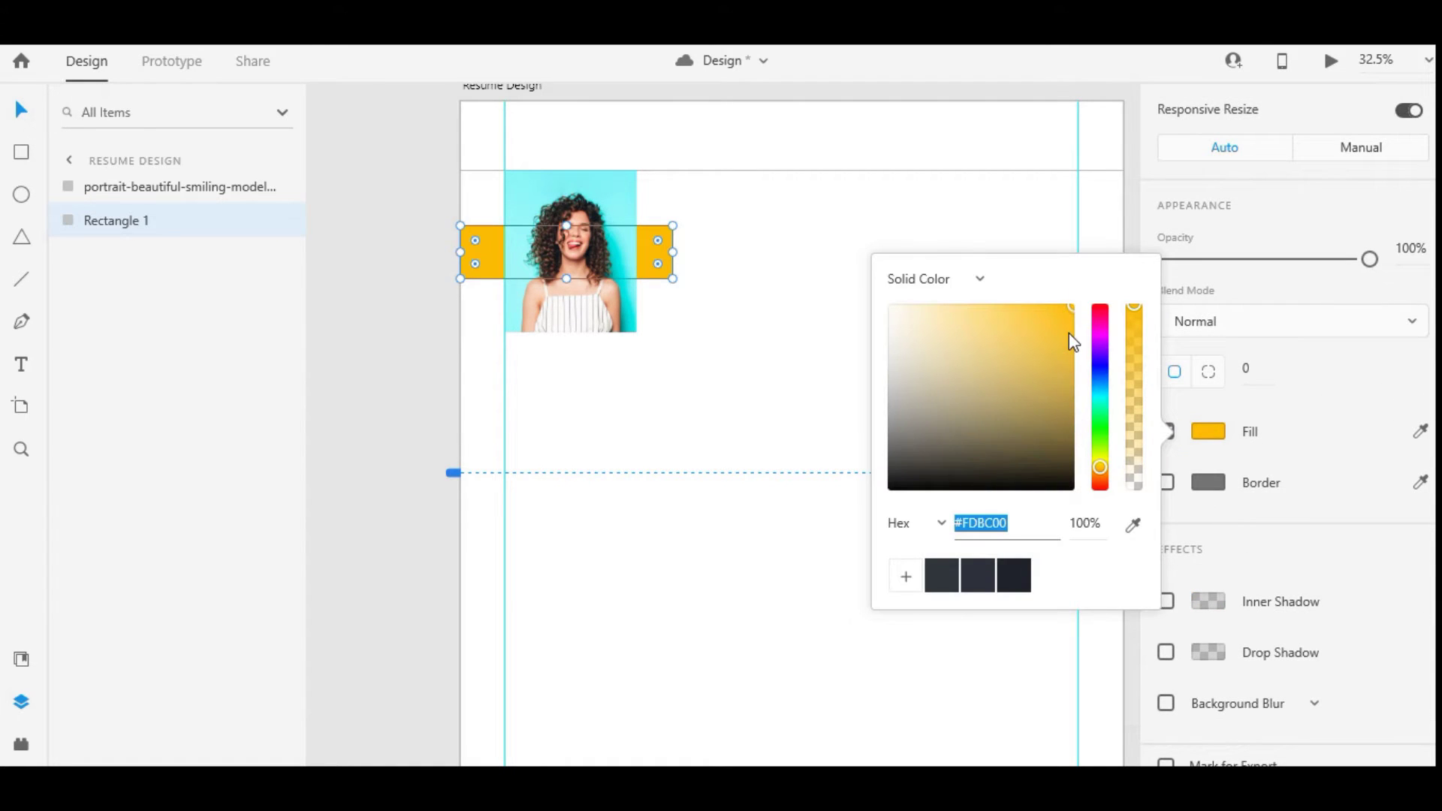
{"action": "left_click", "coordinate": [1028, 519]}
{"action": "left_click", "coordinate": [705, 435]}
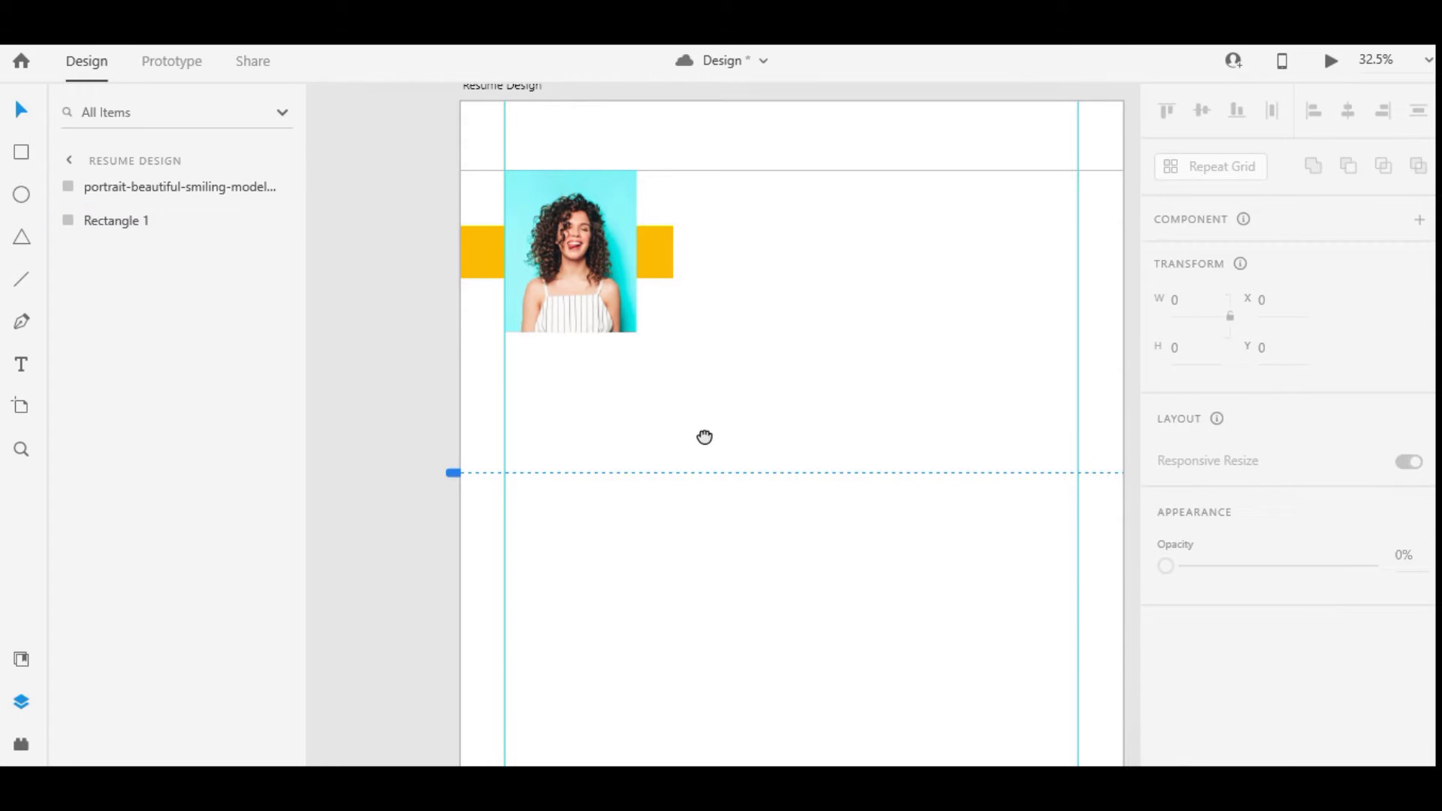
{"action": "left_click", "coordinate": [639, 264]}
{"action": "scroll", "coordinate": [1233, 331], "scroll_direction": "up", "scroll_amount": 3}
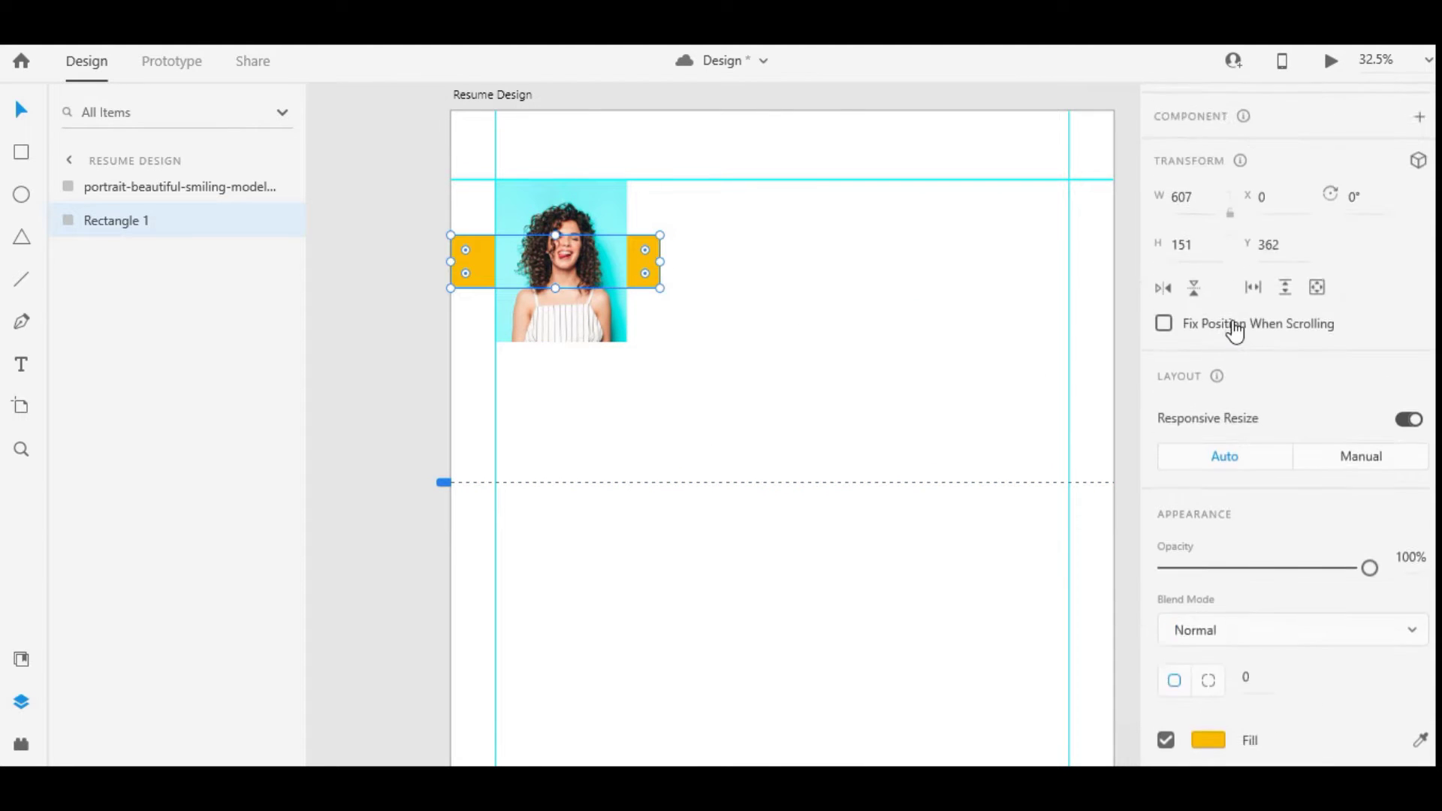
{"action": "scroll", "coordinate": [1234, 330], "scroll_direction": "down", "scroll_amount": 4}
{"action": "left_click_drag", "start_coordinate": [1370, 258], "coordinate": [1240, 262]}
Try Luminosity blending on the portrait, then return it to Normal
{"action": "left_click", "coordinate": [561, 261]}
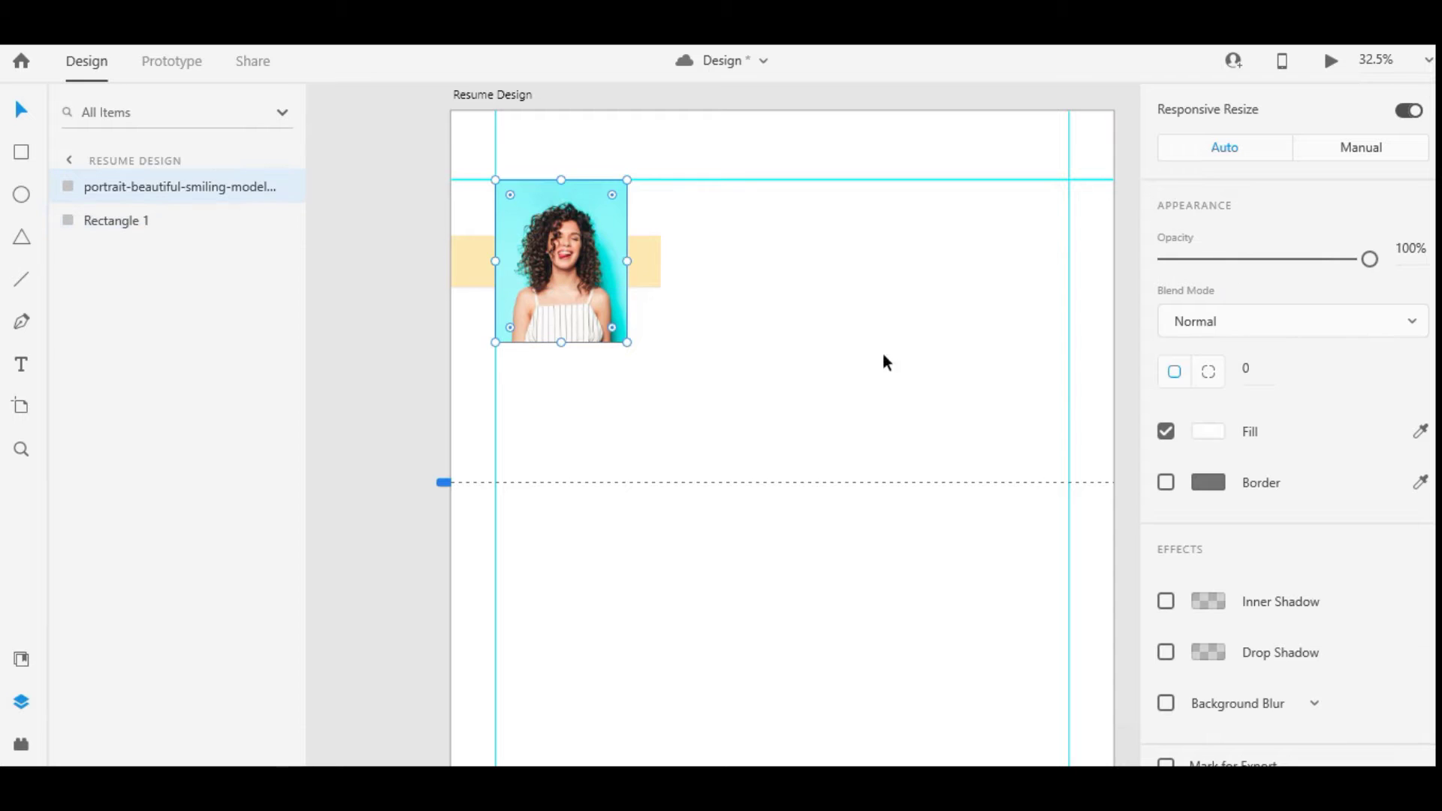
{"action": "left_click", "coordinate": [1292, 321]}
{"action": "left_click", "coordinate": [1242, 518]}
{"action": "left_click", "coordinate": [682, 441]}
{"action": "scroll", "coordinate": [607, 299], "scroll_direction": "up", "scroll_amount": 2}
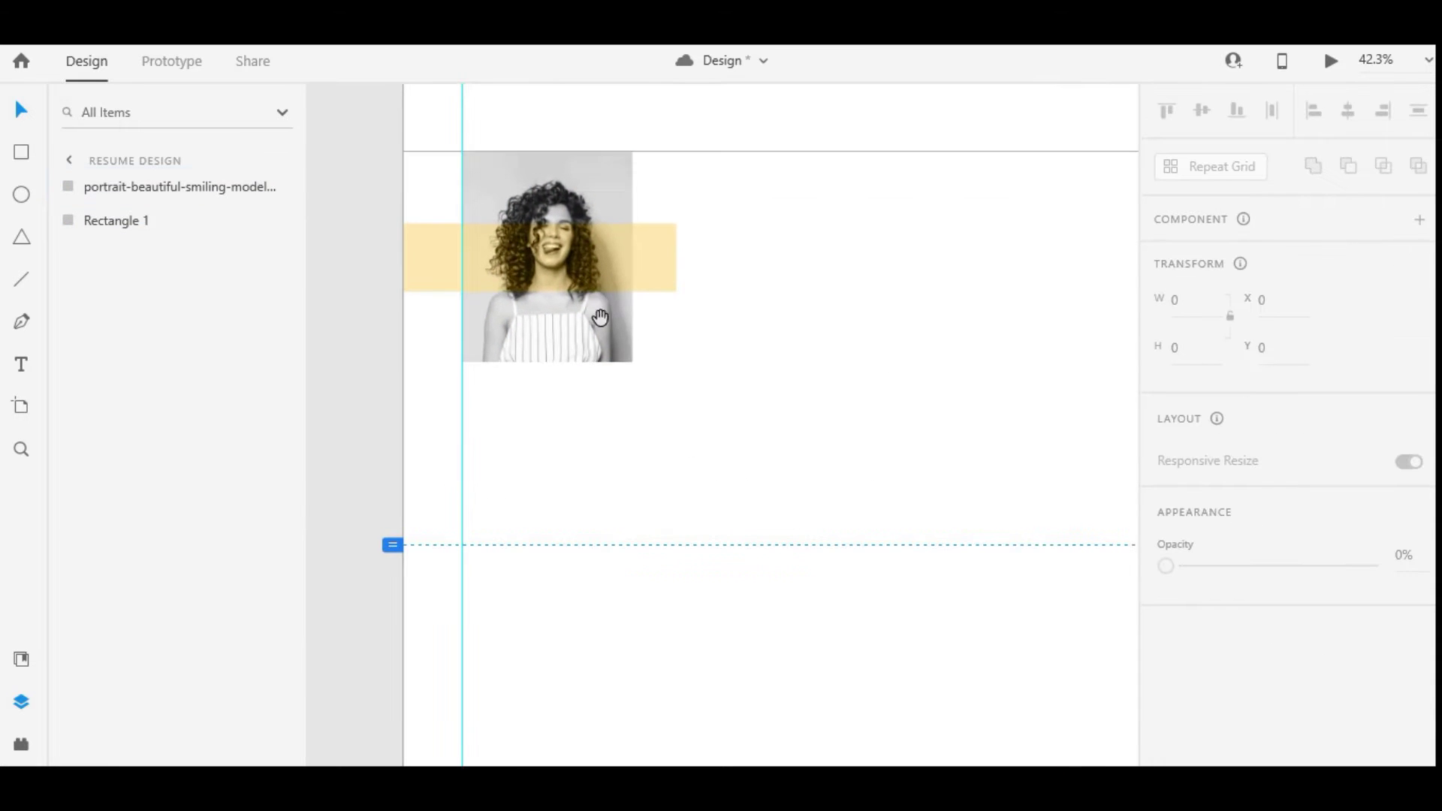
{"action": "left_click", "coordinate": [629, 287]}
{"action": "left_click", "coordinate": [648, 263]}
{"action": "left_click", "coordinate": [633, 255]}
{"action": "left_click", "coordinate": [652, 259]}
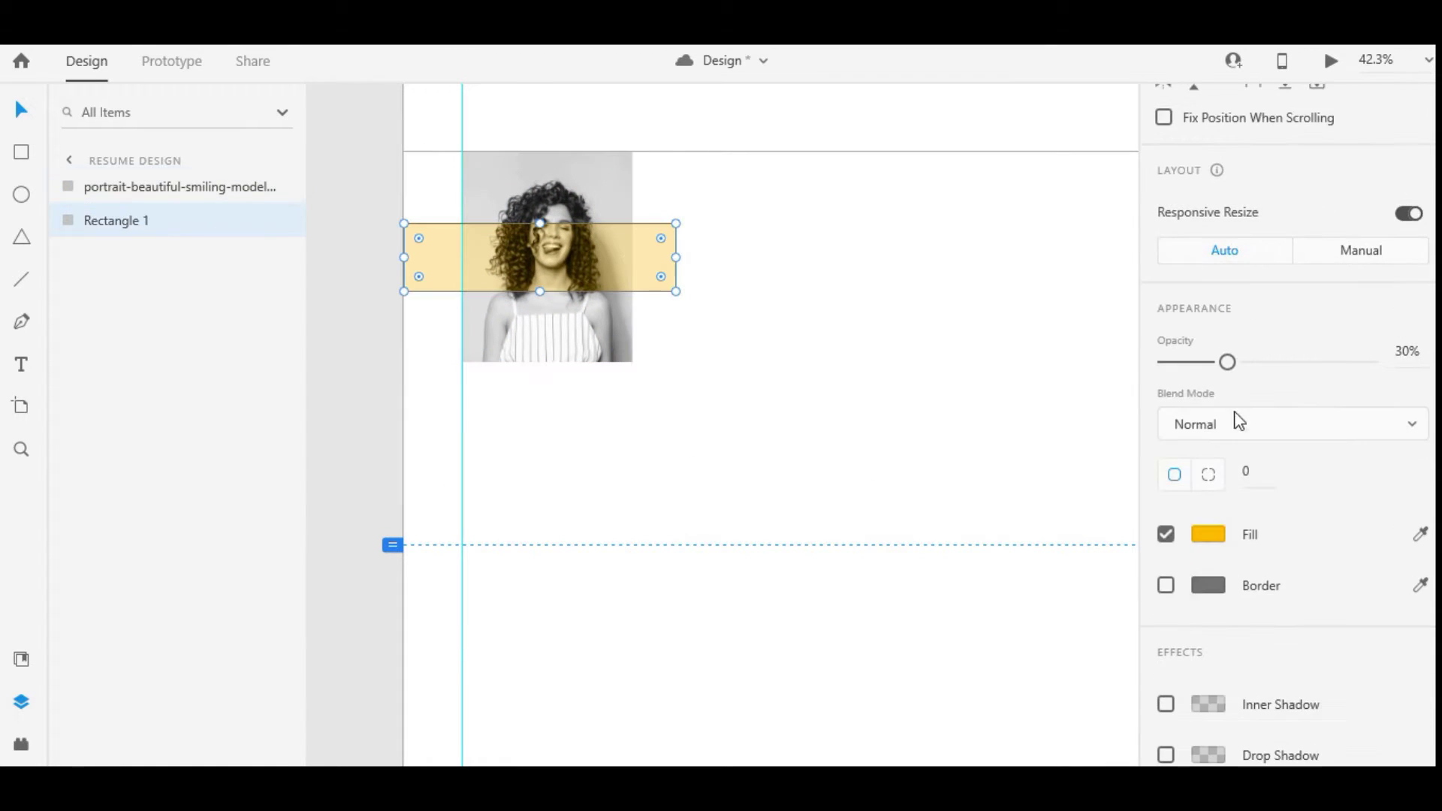
{"action": "left_click", "coordinate": [588, 340]}
{"action": "scroll", "coordinate": [1262, 375], "scroll_direction": "down", "scroll_amount": 4}
{"action": "left_click", "coordinate": [1256, 323]}
{"action": "scroll", "coordinate": [1232, 338], "scroll_direction": "up", "scroll_amount": 5}
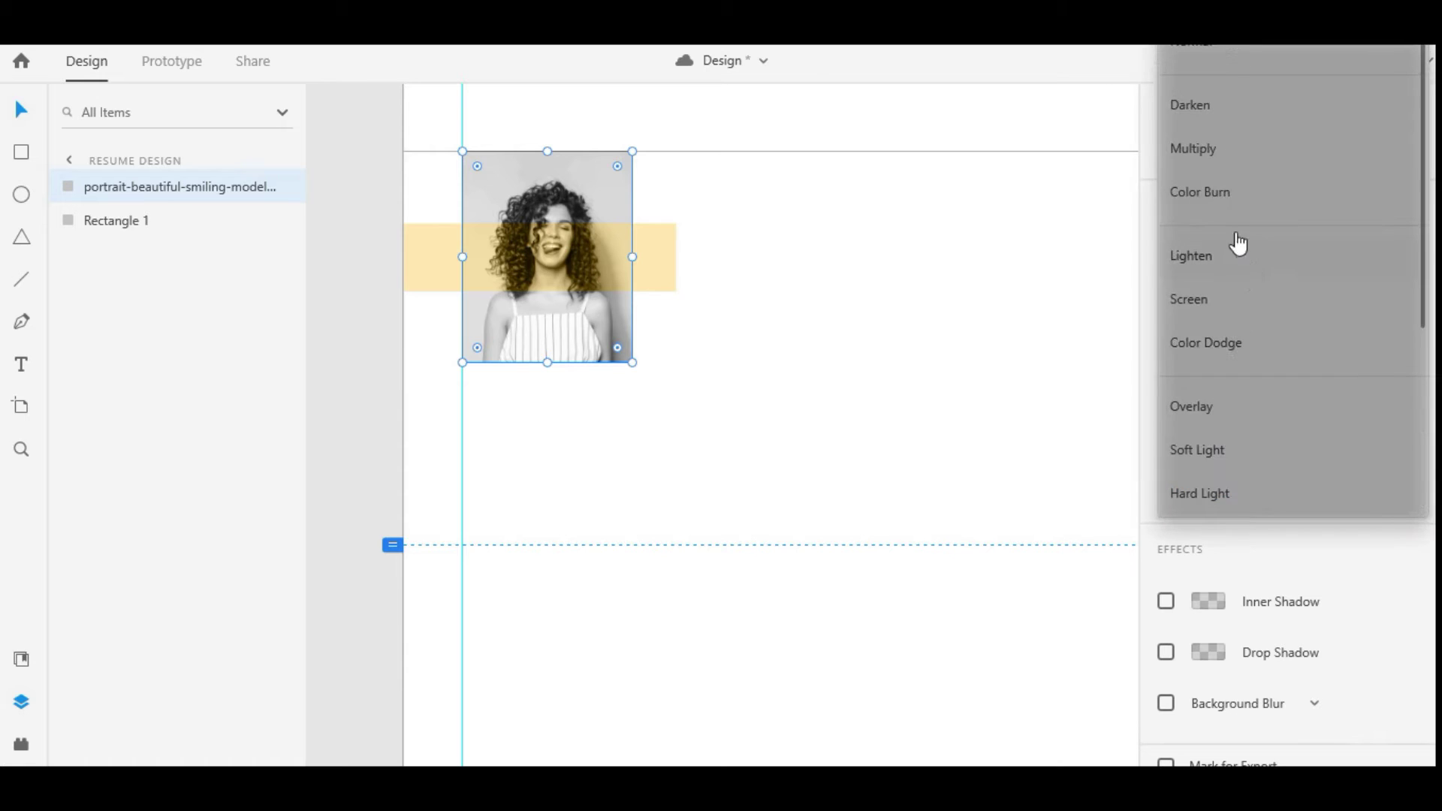
{"action": "left_click", "coordinate": [1224, 78]}
Open the portrait for editing in Photoshop
{"action": "right_click", "coordinate": [620, 181]}
{"action": "left_click", "coordinate": [704, 221]}
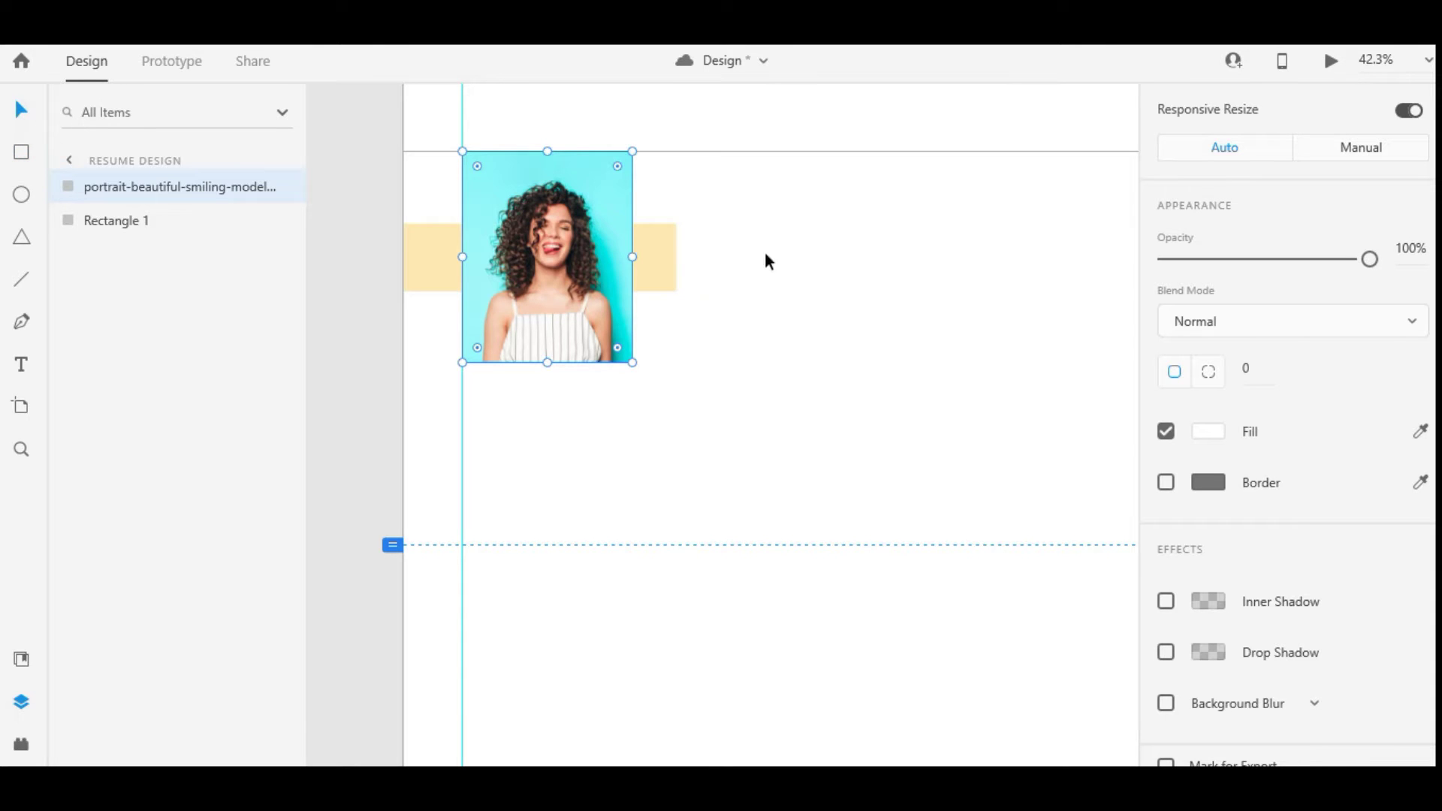
{"action": "left_click", "coordinate": [759, 320]}
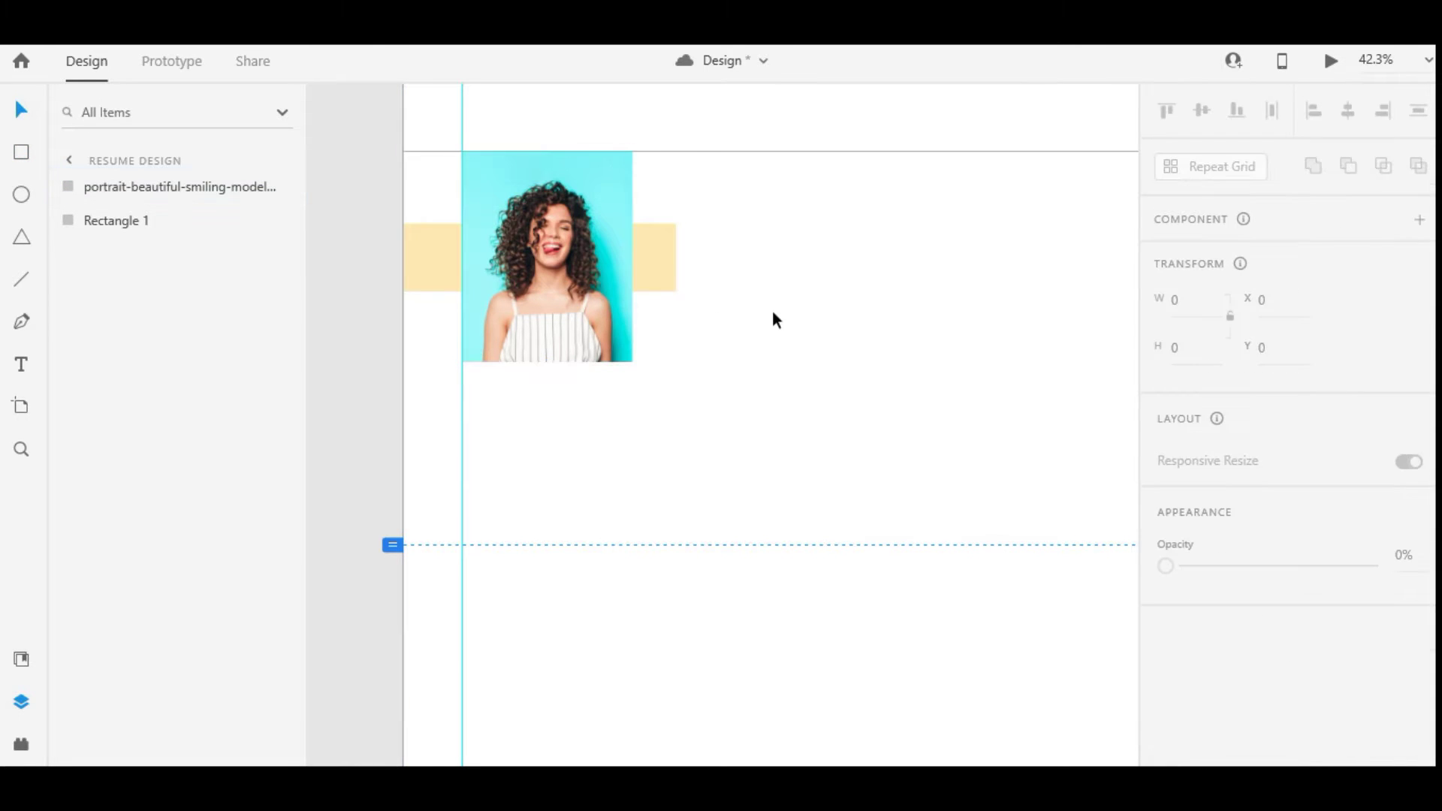
Duplicate the band as a narrow solid yellow bar right of the portrait, moving both lower
{"action": "left_click", "coordinate": [652, 264]}
{"action": "left_click_drag", "start_coordinate": [652, 264], "coordinate": [711, 257]}
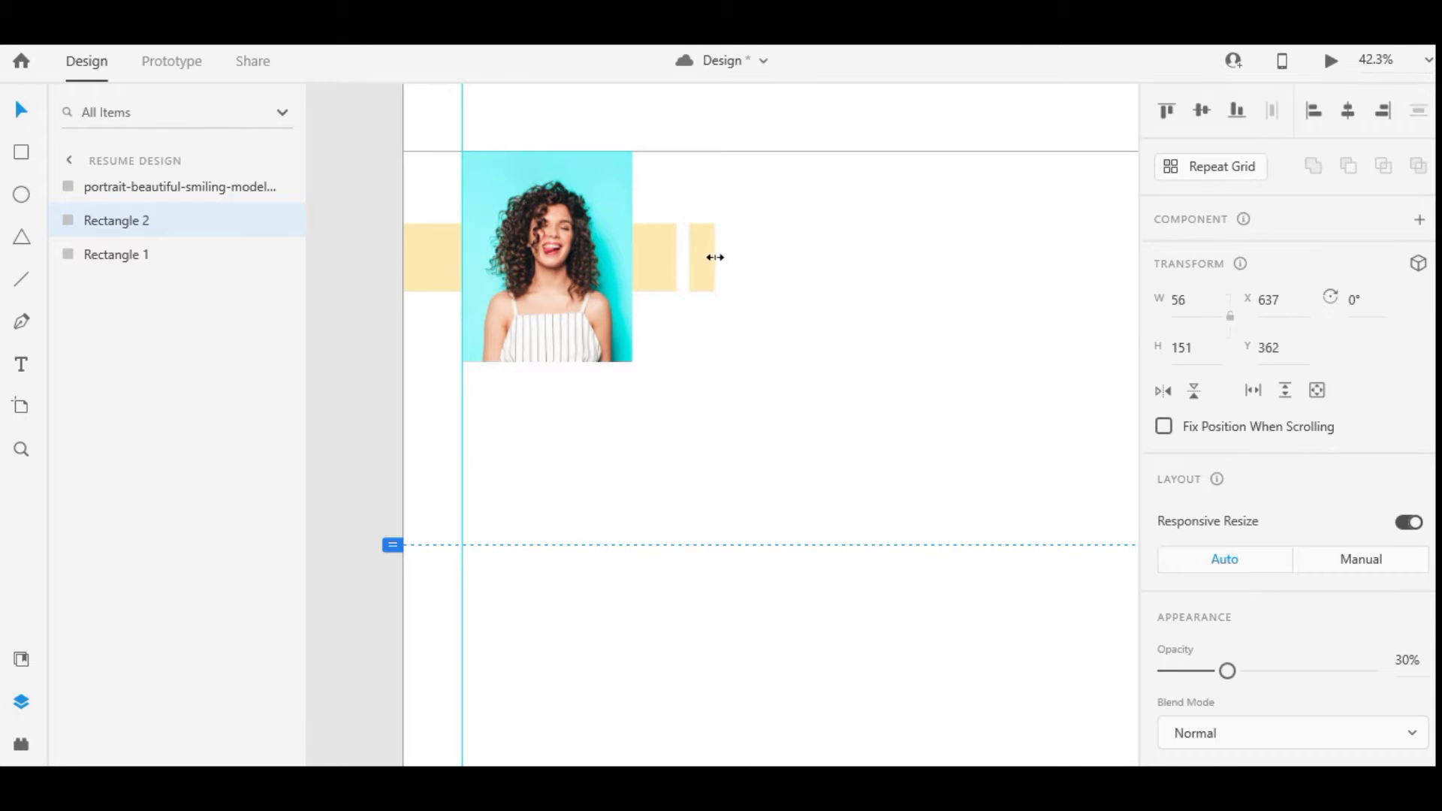
{"action": "scroll", "coordinate": [1293, 438], "scroll_direction": "down", "scroll_amount": 5}
{"action": "left_click_drag", "start_coordinate": [1227, 258], "coordinate": [1410, 275]}
{"action": "left_click", "coordinate": [863, 322]}
{"action": "scroll", "coordinate": [849, 361], "scroll_direction": "up", "scroll_amount": 1}
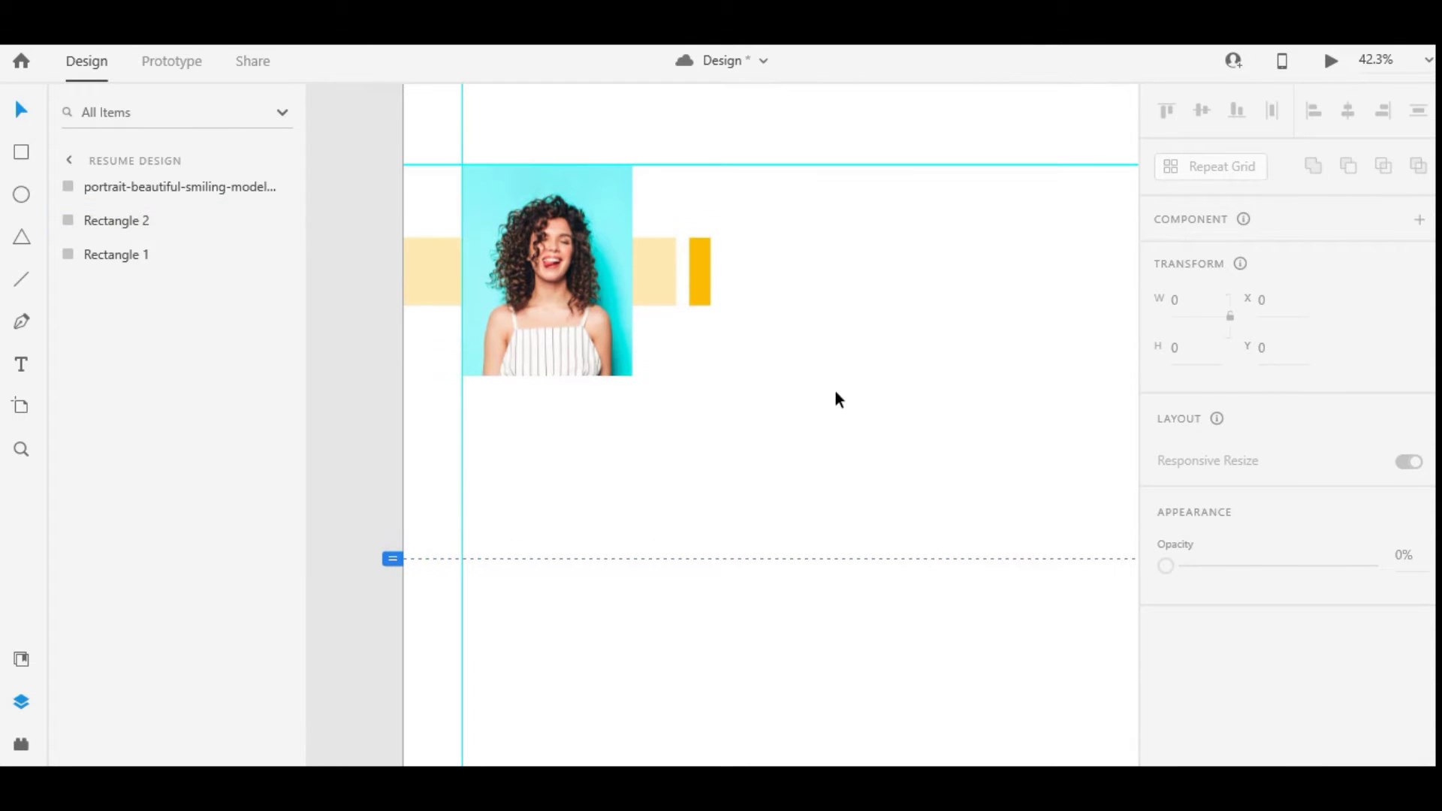
{"action": "left_click_drag", "start_coordinate": [835, 389], "coordinate": [661, 309]}
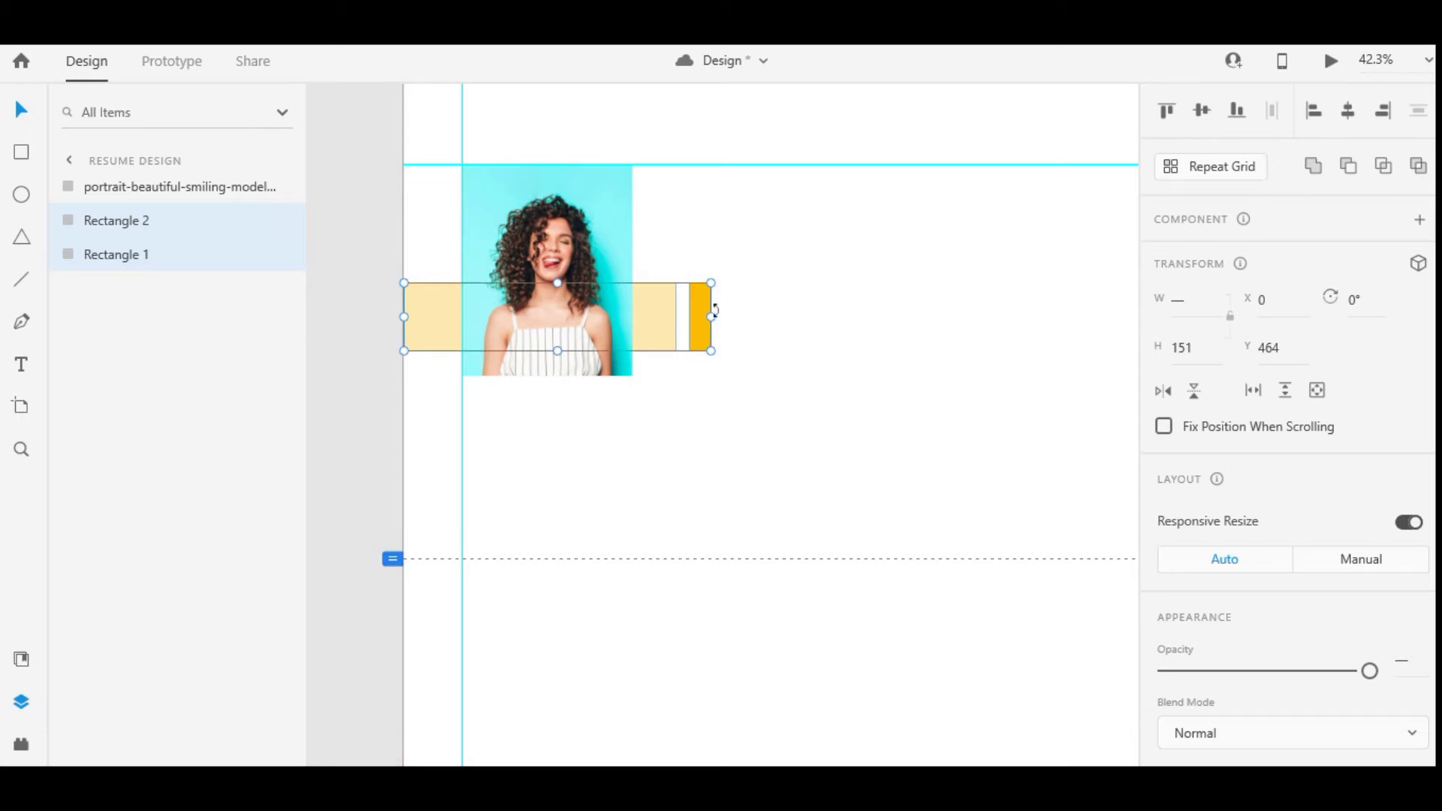
Start a new text box to the right of the portrait
{"action": "key", "text": "t"}
{"action": "scroll", "coordinate": [708, 263], "scroll_direction": "up", "scroll_amount": 1}
{"action": "left_click", "coordinate": [689, 191]}
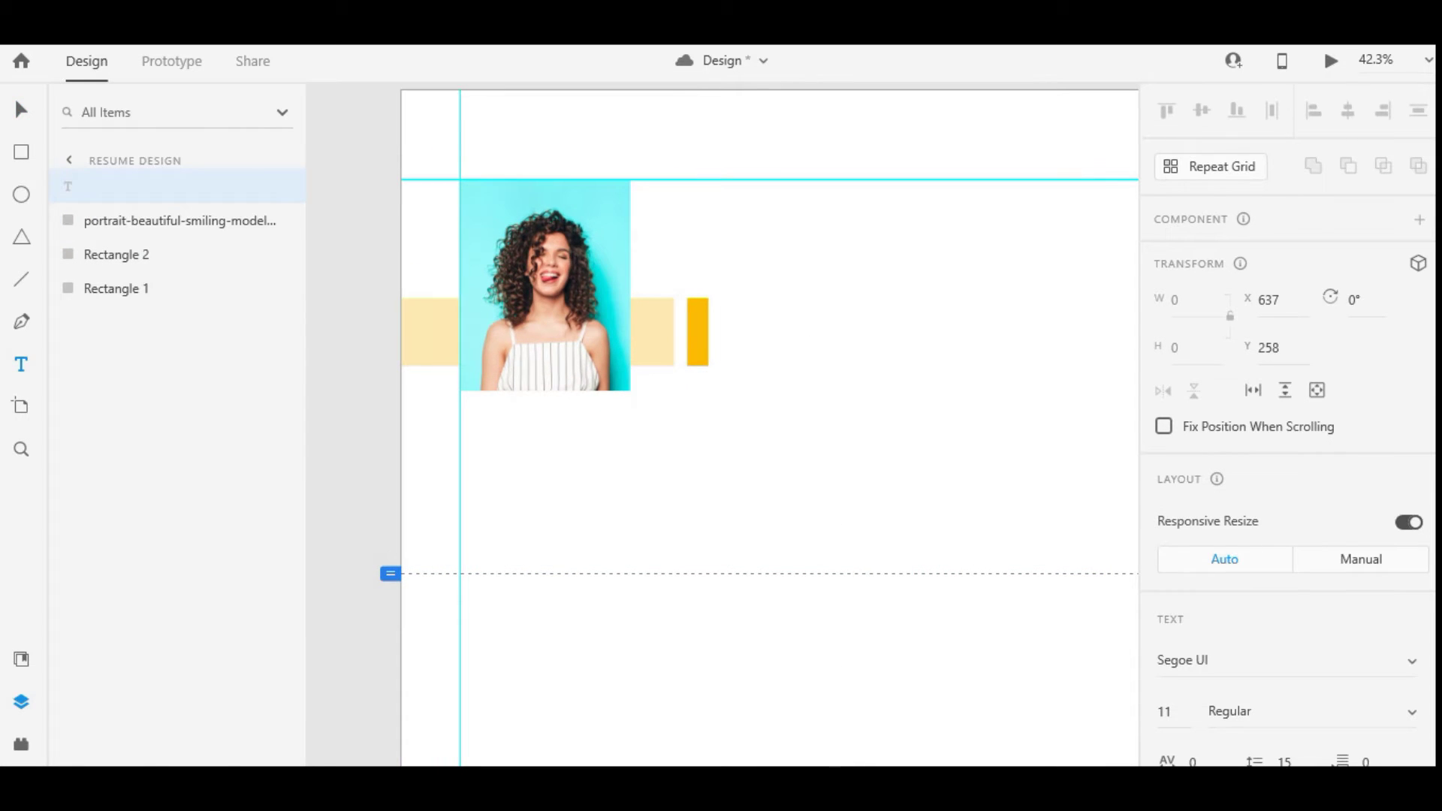
Paste the candidate's name from Word into the text box and place it beside the portrait
{"action": "key", "text": "alt+Tab"}
{"action": "left_click_drag", "start_coordinate": [444, 206], "coordinate": [556, 207]}
{"action": "key", "text": "alt+Tab"}
{"action": "key", "text": "Escape"}
{"action": "scroll", "coordinate": [1200, 419], "scroll_direction": "down", "scroll_amount": 4}
{"action": "type", "text": "1"}
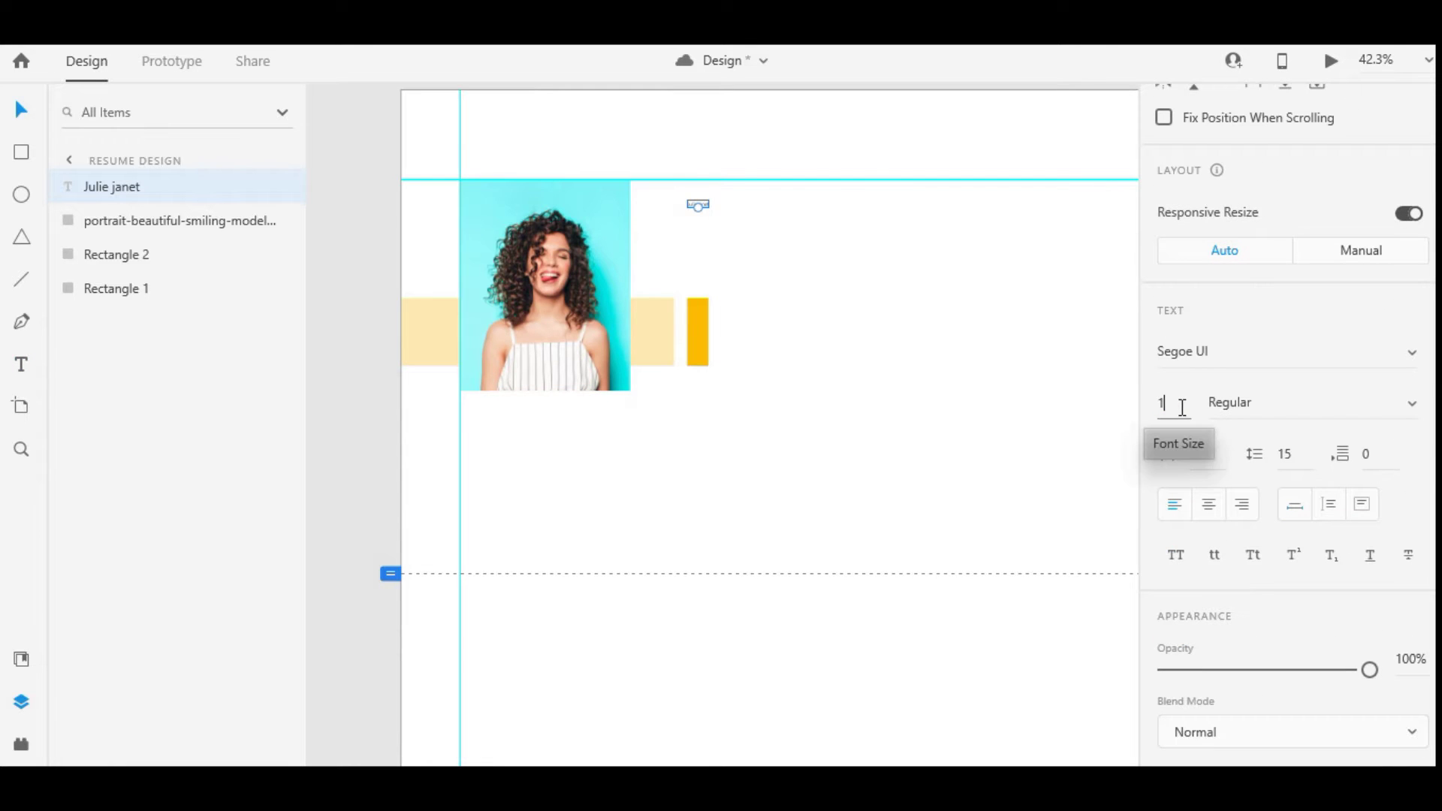
{"action": "key", "text": "Return"}
{"action": "left_click_drag", "start_coordinate": [809, 193], "coordinate": [795, 215]}
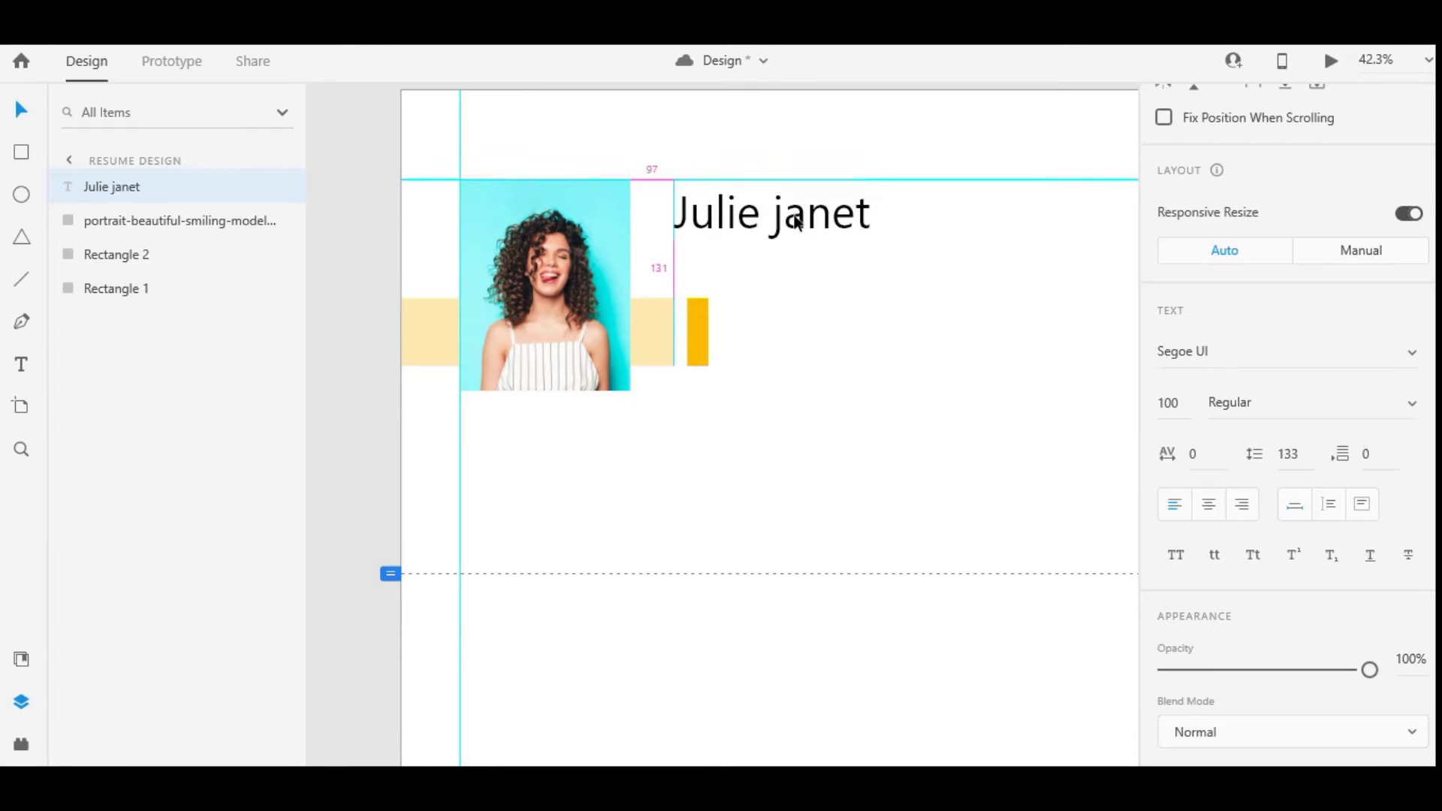
Style the name in Oswald, size 116, character spacing 90, Title Case
{"action": "left_click", "coordinate": [1207, 363]}
{"action": "type", "text": "os"}
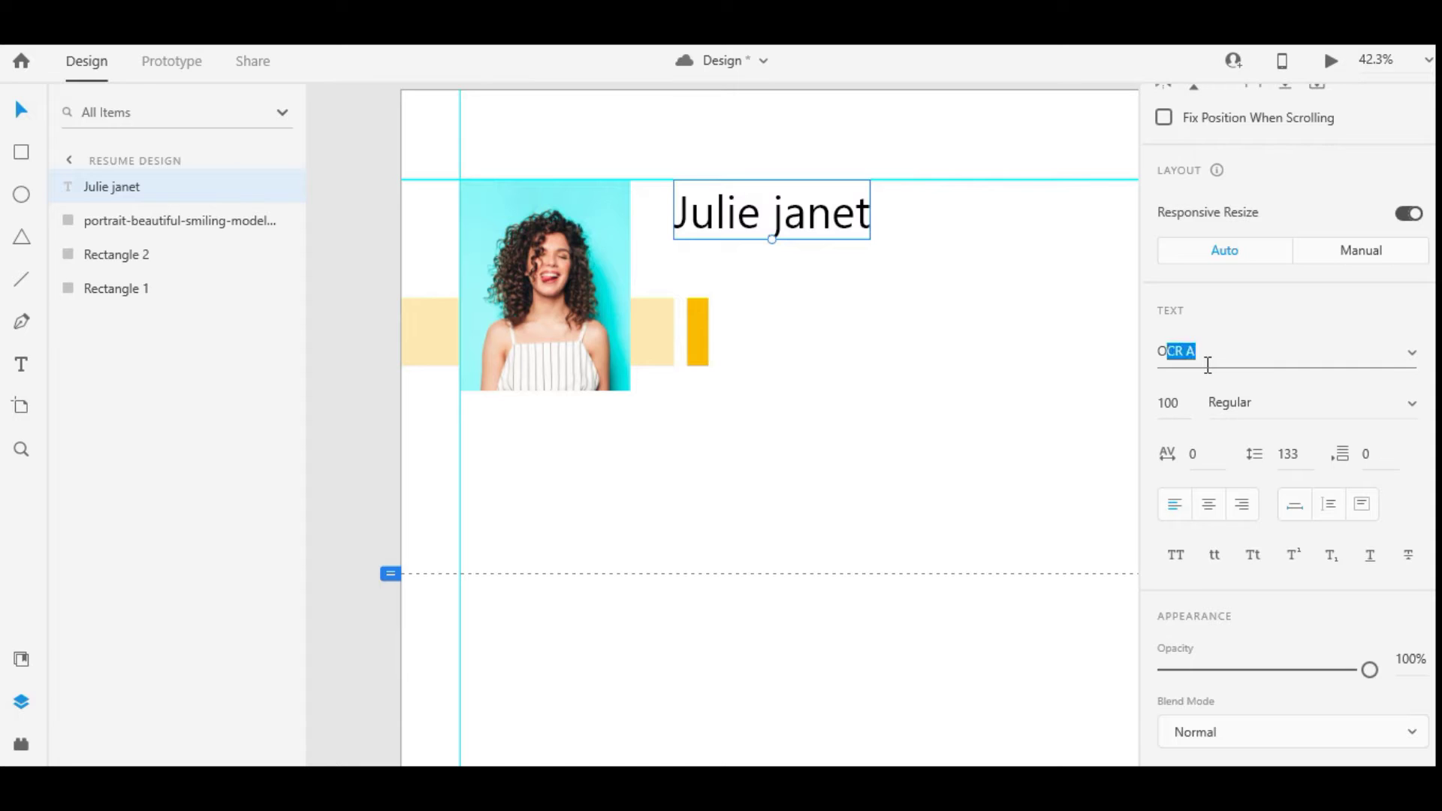
{"action": "key", "text": "Return"}
{"action": "left_click_drag", "start_coordinate": [755, 241], "coordinate": [801, 246]}
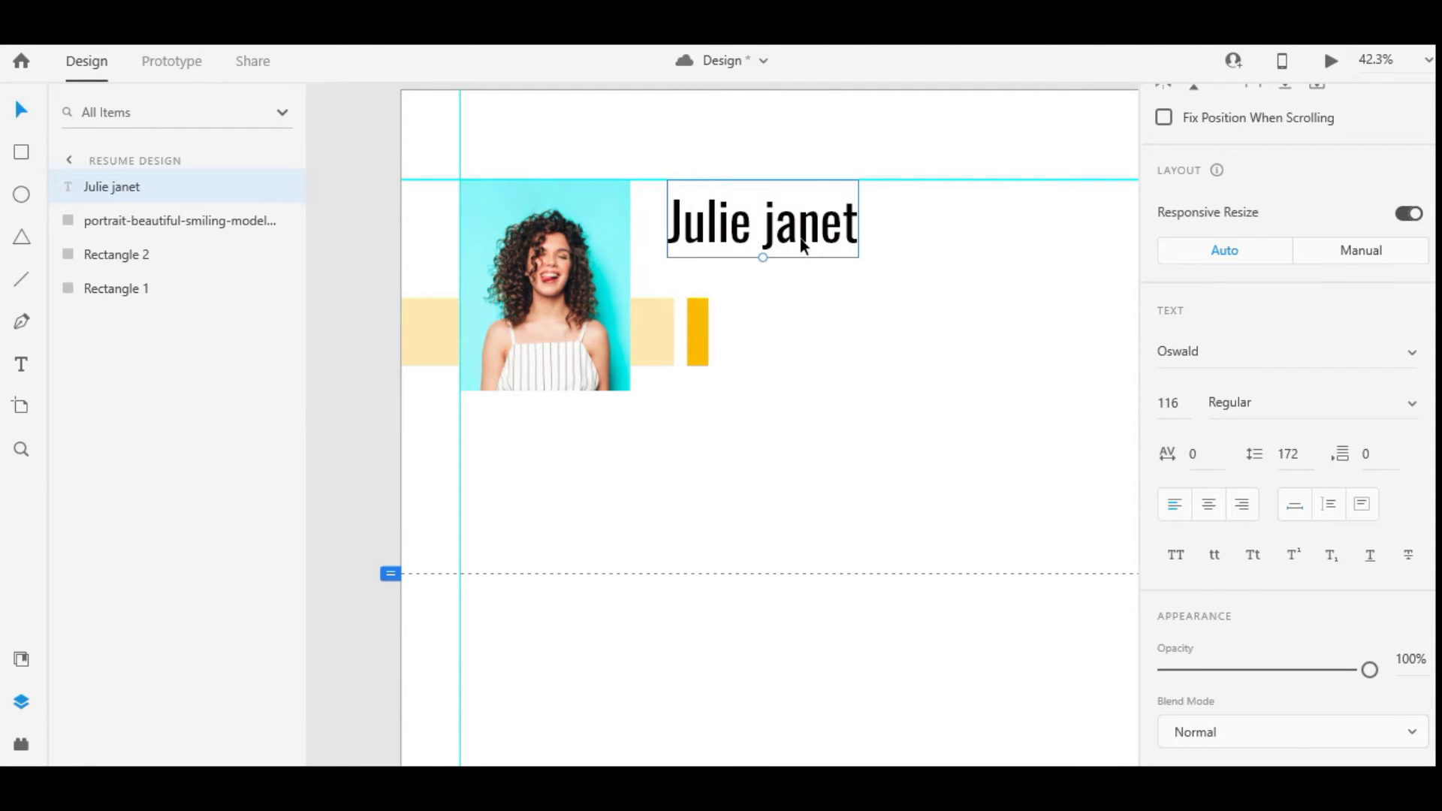
{"action": "left_click", "coordinate": [1193, 454]}
{"action": "type", "text": "100"}
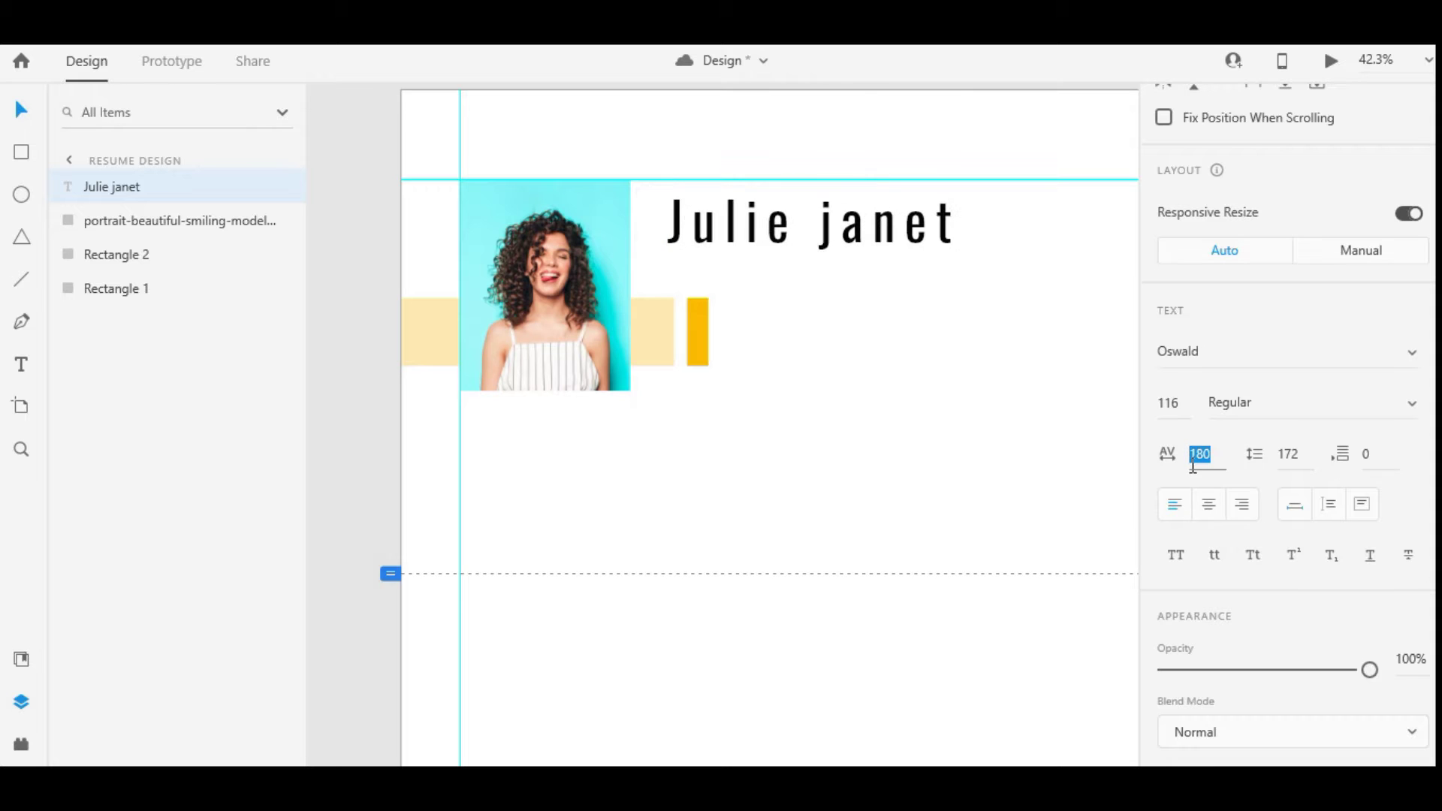
{"action": "key", "text": "Return"}
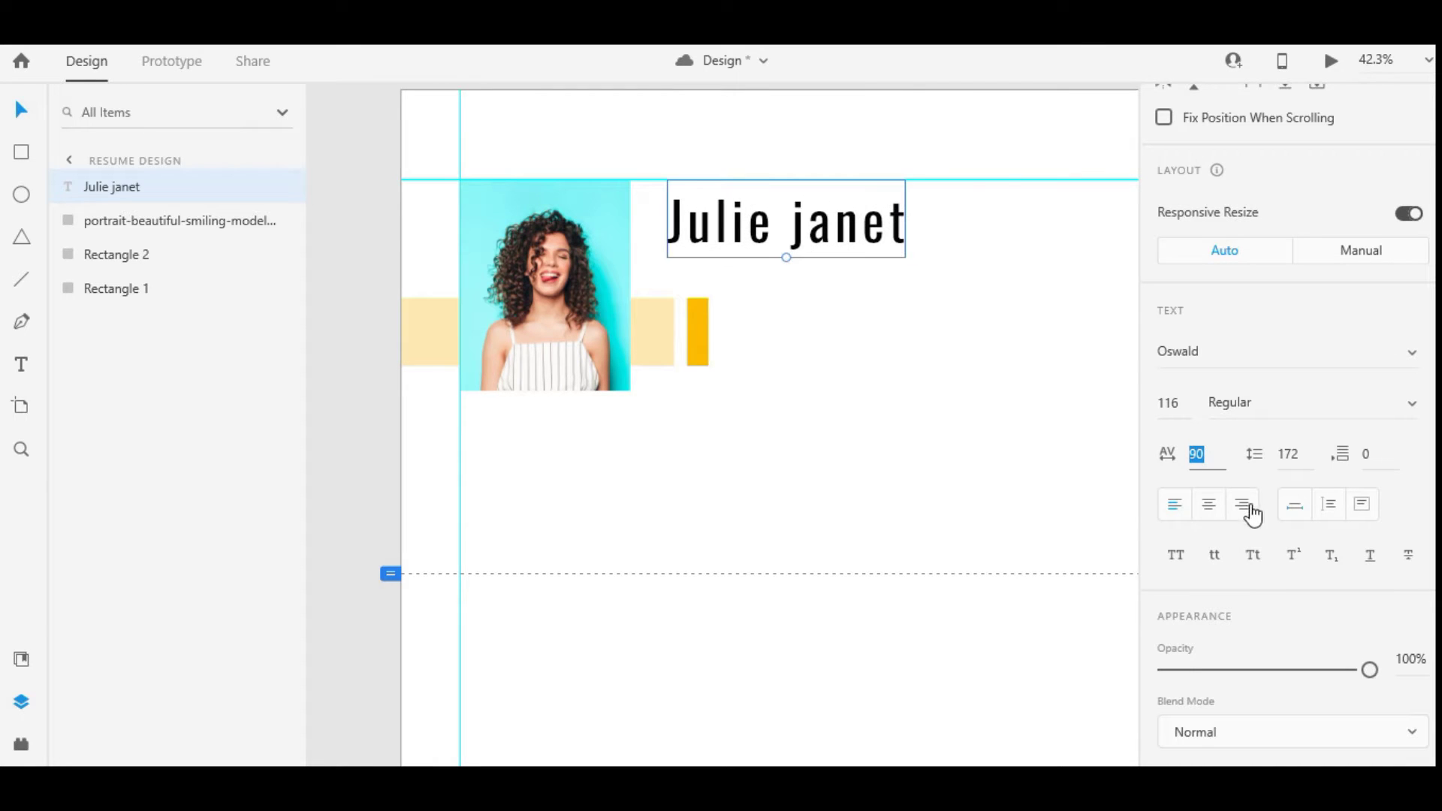
{"action": "left_click", "coordinate": [1253, 555]}
Duplicate the name just below it and retype the copy as 'UI UX Designer'
{"action": "scroll", "coordinate": [1225, 425], "scroll_direction": "down", "scroll_amount": 5}
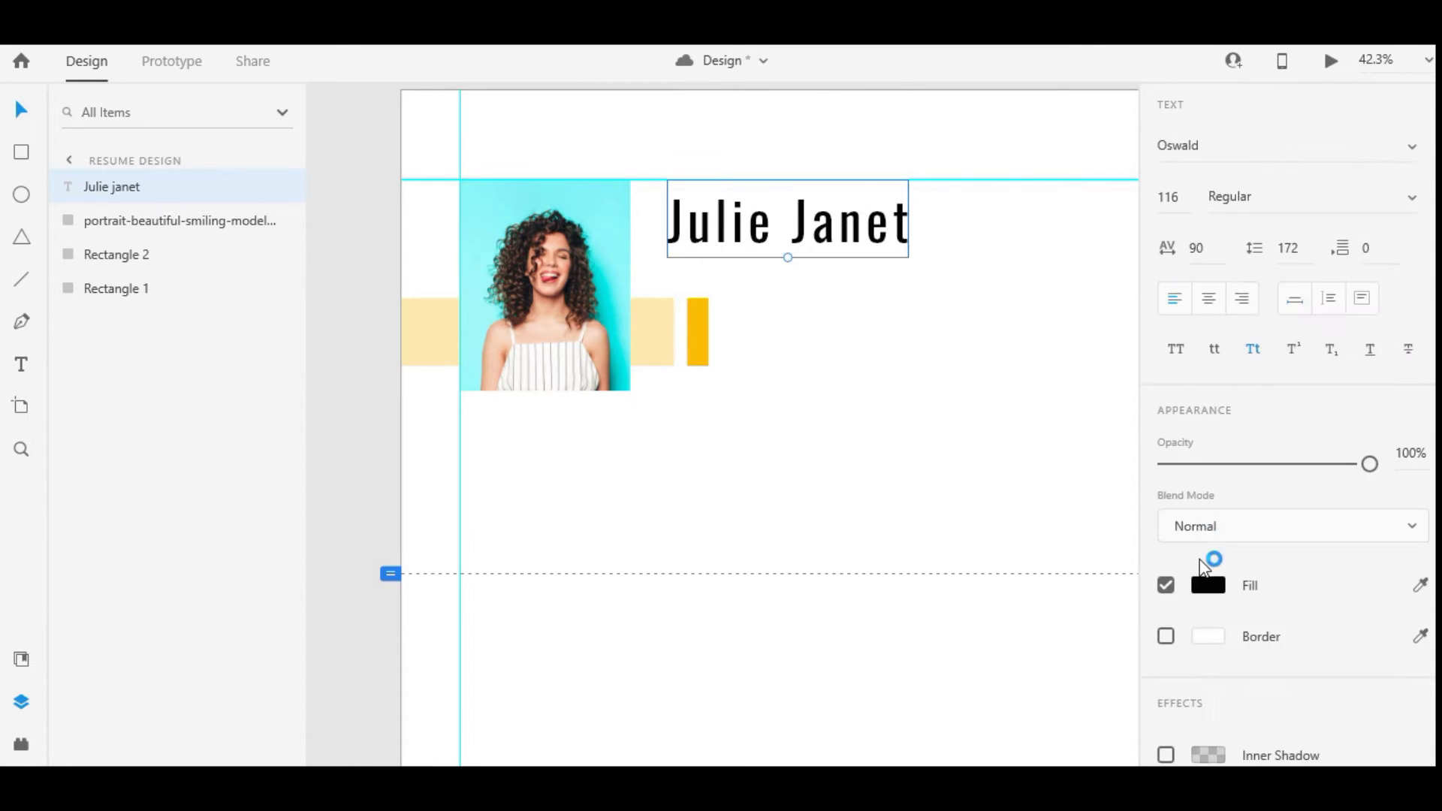
{"action": "left_click", "coordinate": [1208, 585]}
{"action": "left_click", "coordinate": [780, 215]}
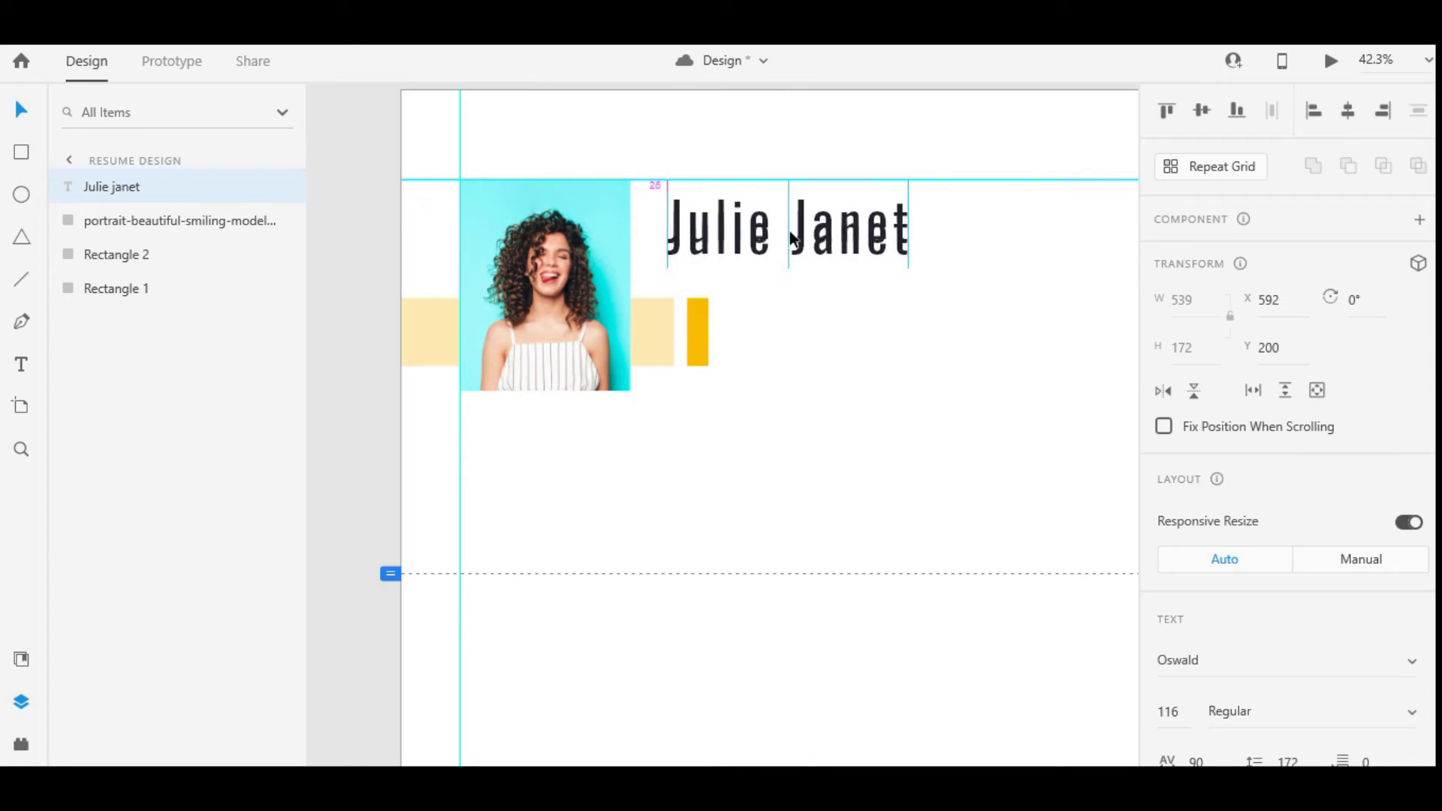
{"action": "left_click_drag", "start_coordinate": [790, 231], "coordinate": [792, 308]}
{"action": "double_click", "coordinate": [794, 307]}
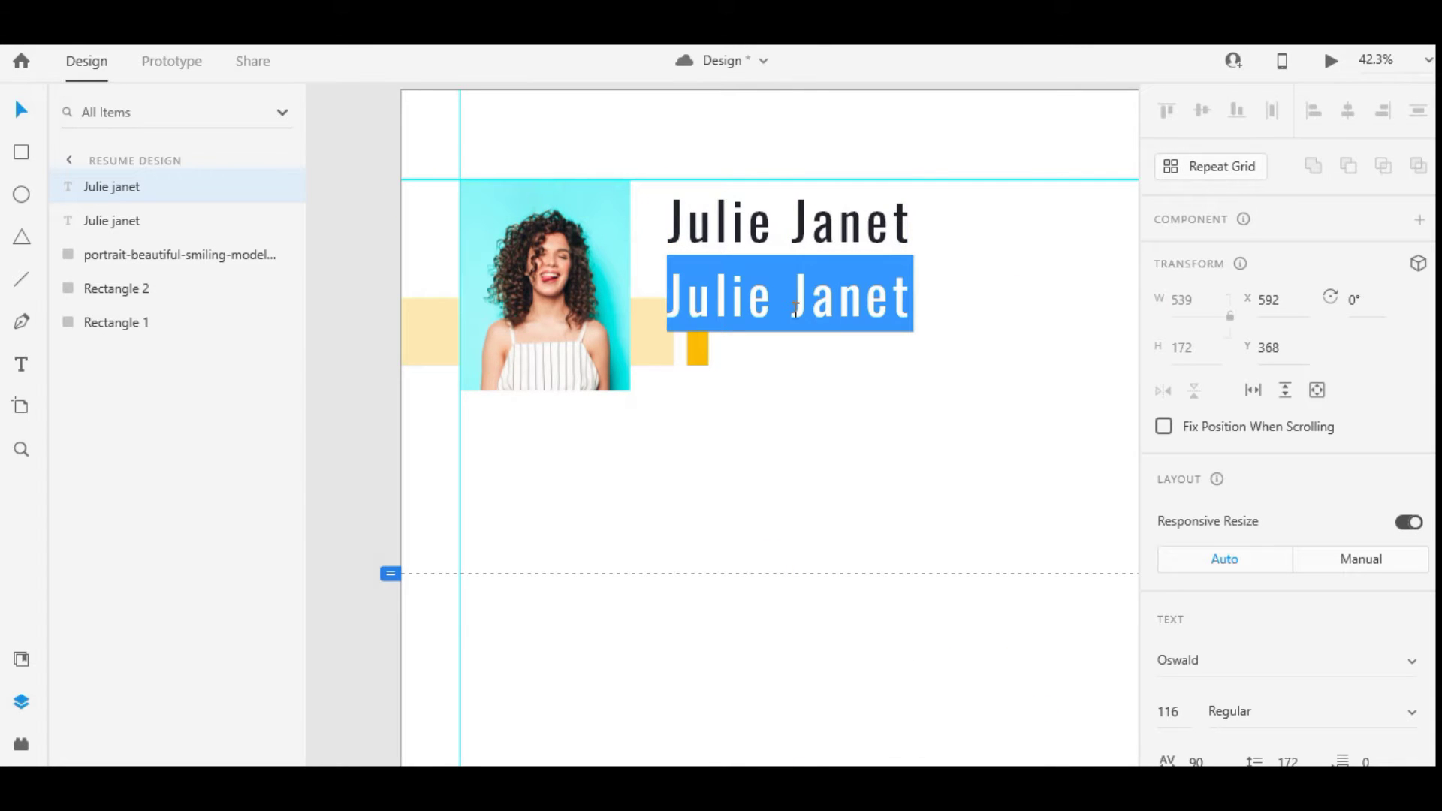
{"action": "type", "text": "L"}
{"action": "key", "text": "BackSpace"}
{"action": "type", "text": "U"}
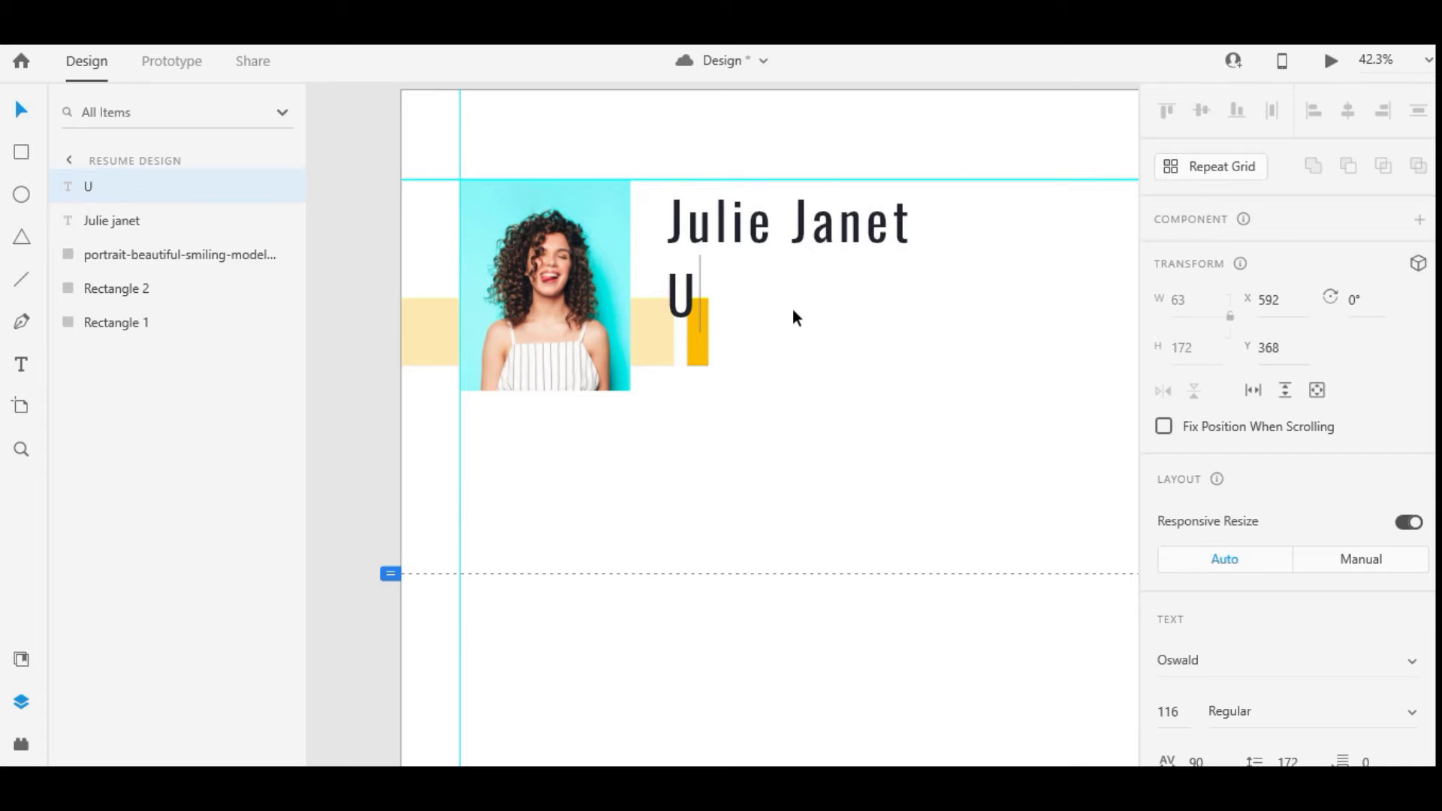
{"action": "type", "text": "I UX"}
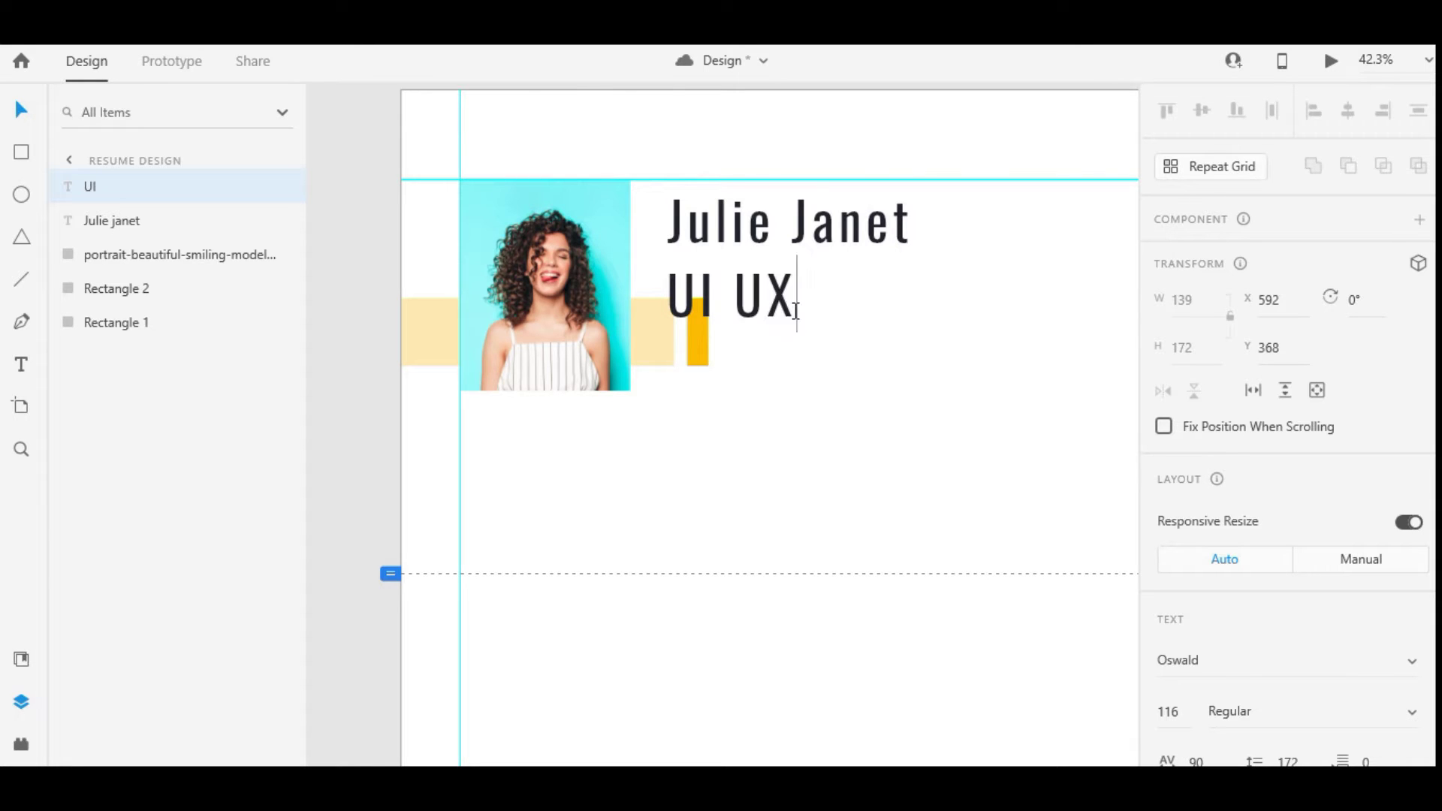
{"action": "type", "text": " Desi"}
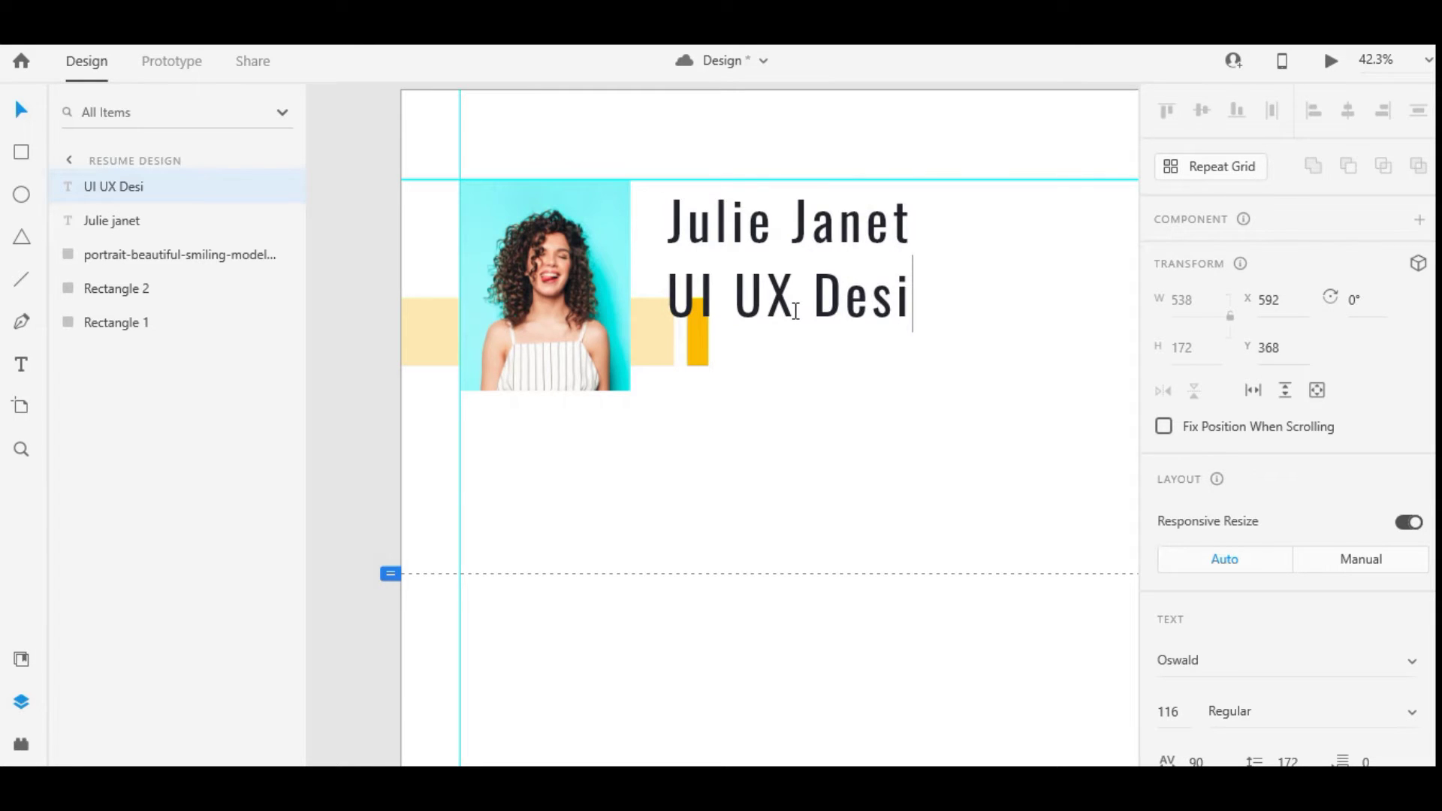
{"action": "type", "text": "gner"}
{"action": "key", "text": "Escape"}
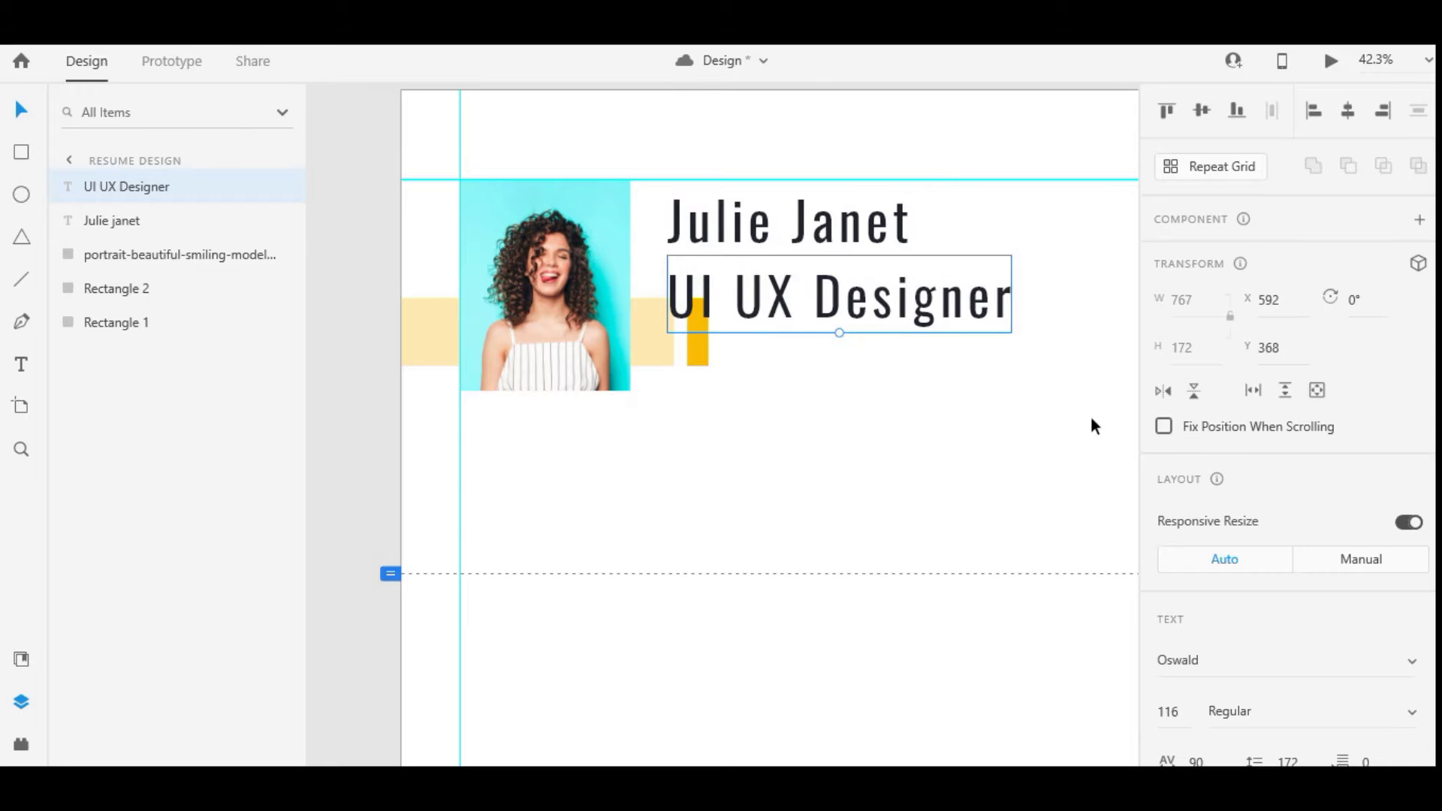
Apply All Caps to the name and subtitle, and set the subtitle to size 30
{"action": "key", "text": "Tab"}
{"action": "scroll", "coordinate": [1175, 570], "scroll_direction": "down", "scroll_amount": 4}
{"action": "left_click", "coordinate": [1175, 554]}
{"action": "key", "text": "shift+Tab"}
{"action": "left_click", "coordinate": [1176, 554]}
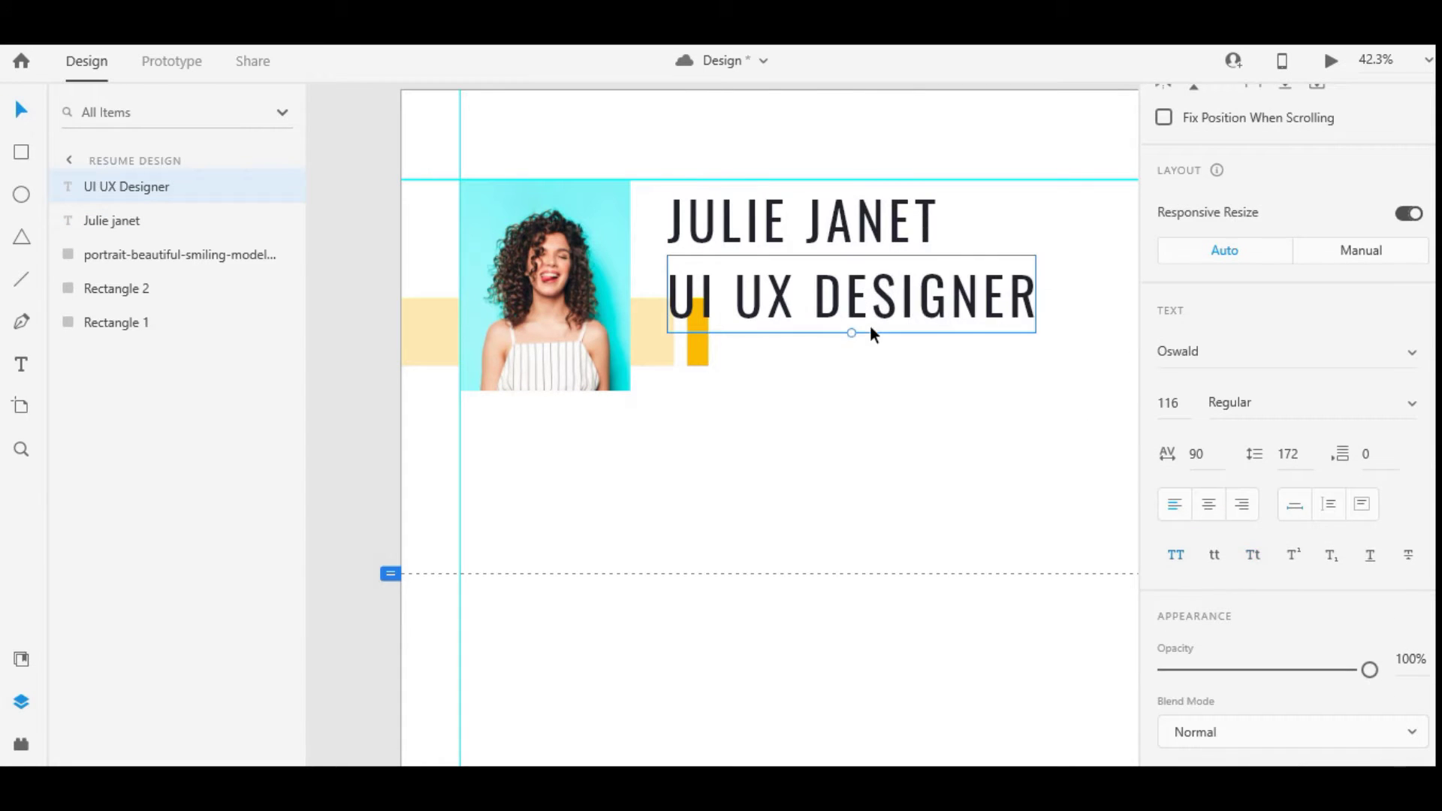
{"action": "left_click_drag", "start_coordinate": [853, 328], "coordinate": [754, 272]}
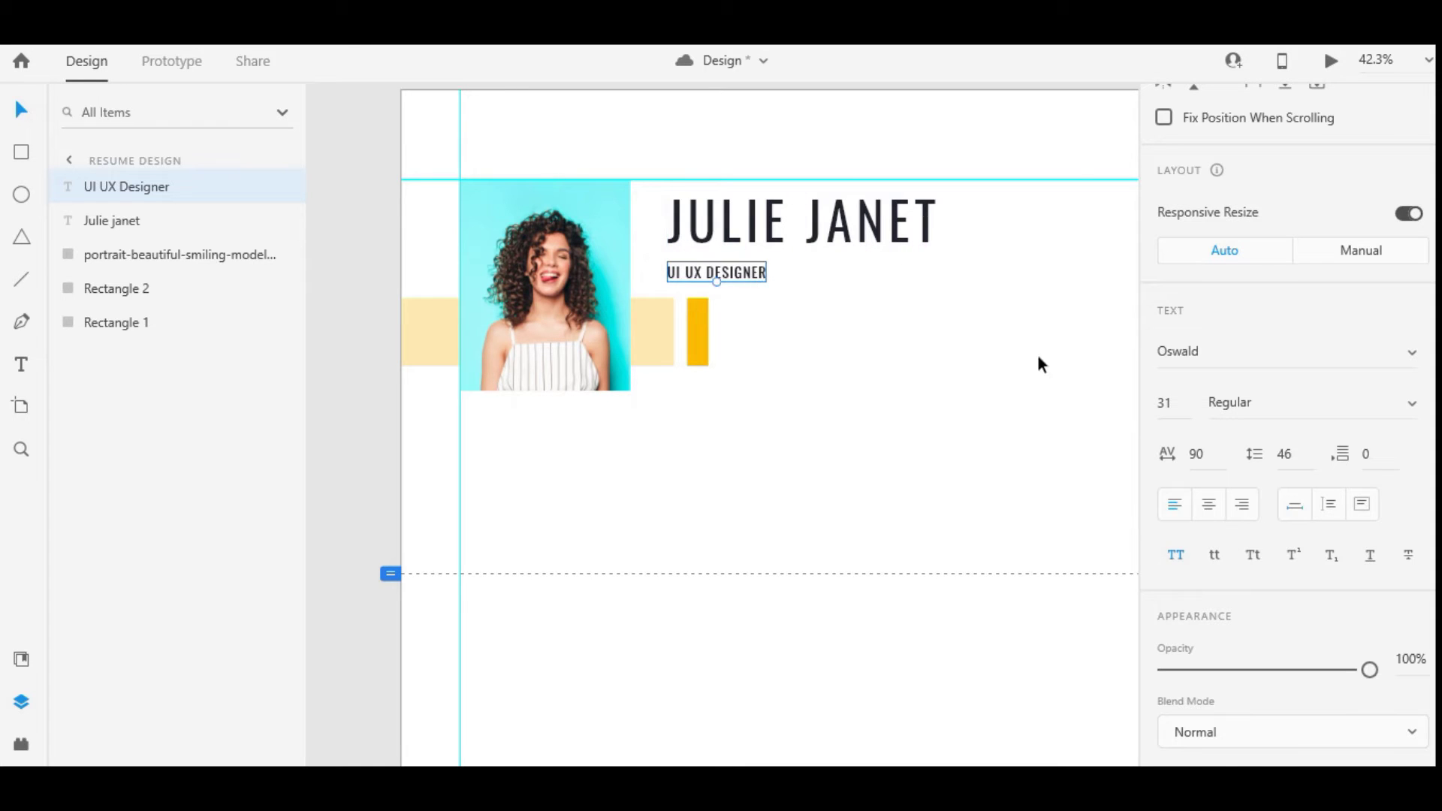
{"action": "scroll", "coordinate": [1169, 325], "scroll_direction": "down", "scroll_amount": 2}
{"action": "left_click", "coordinate": [1164, 299]}
{"action": "key", "text": "Down"}
Give the subtitle a grey #818181 fill and make the name Bold
{"action": "scroll", "coordinate": [1241, 547], "scroll_direction": "down", "scroll_amount": 3}
{"action": "left_click", "coordinate": [1214, 488]}
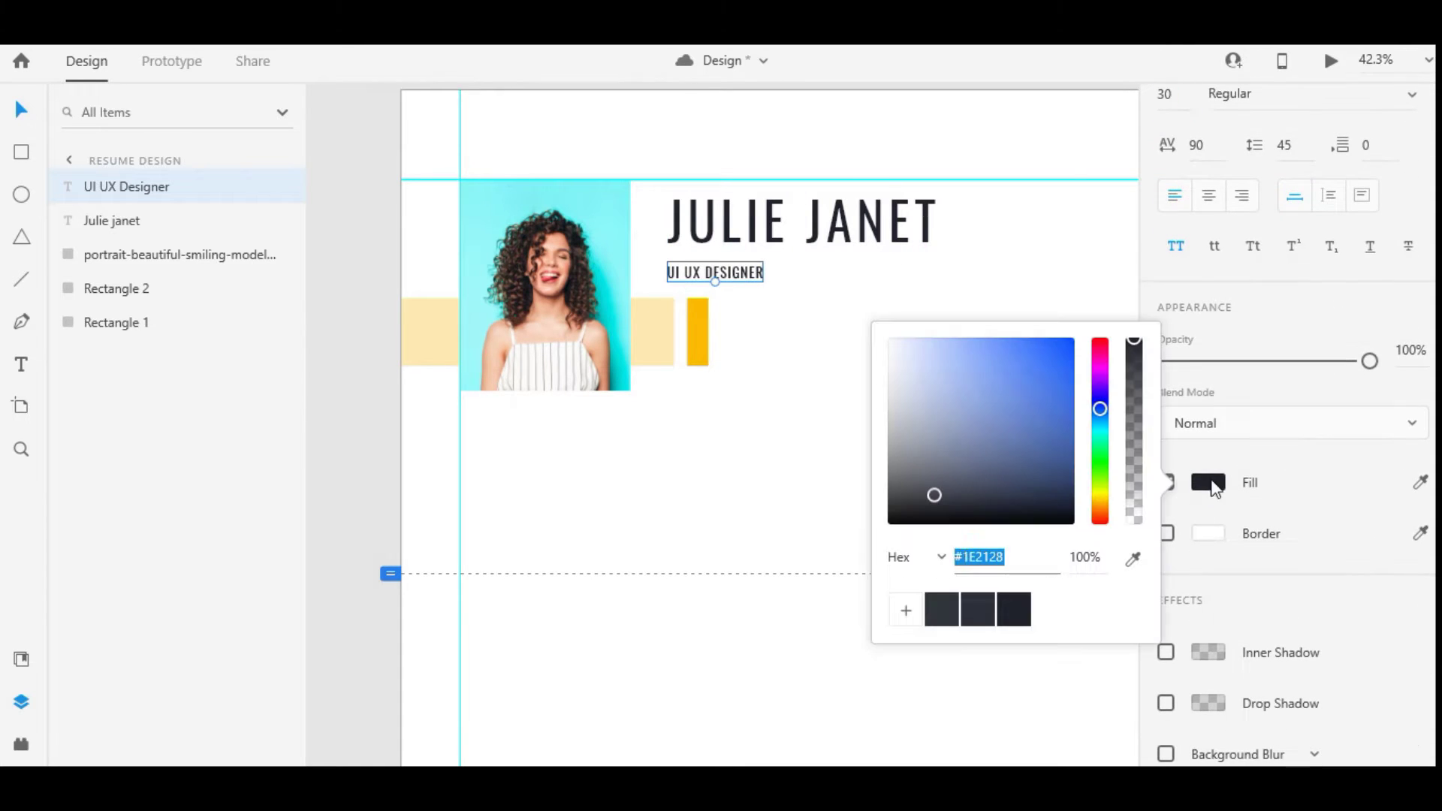
{"action": "left_click_drag", "start_coordinate": [937, 496], "coordinate": [857, 431]}
{"action": "left_click", "coordinate": [781, 237]}
{"action": "left_click", "coordinate": [1336, 103]}
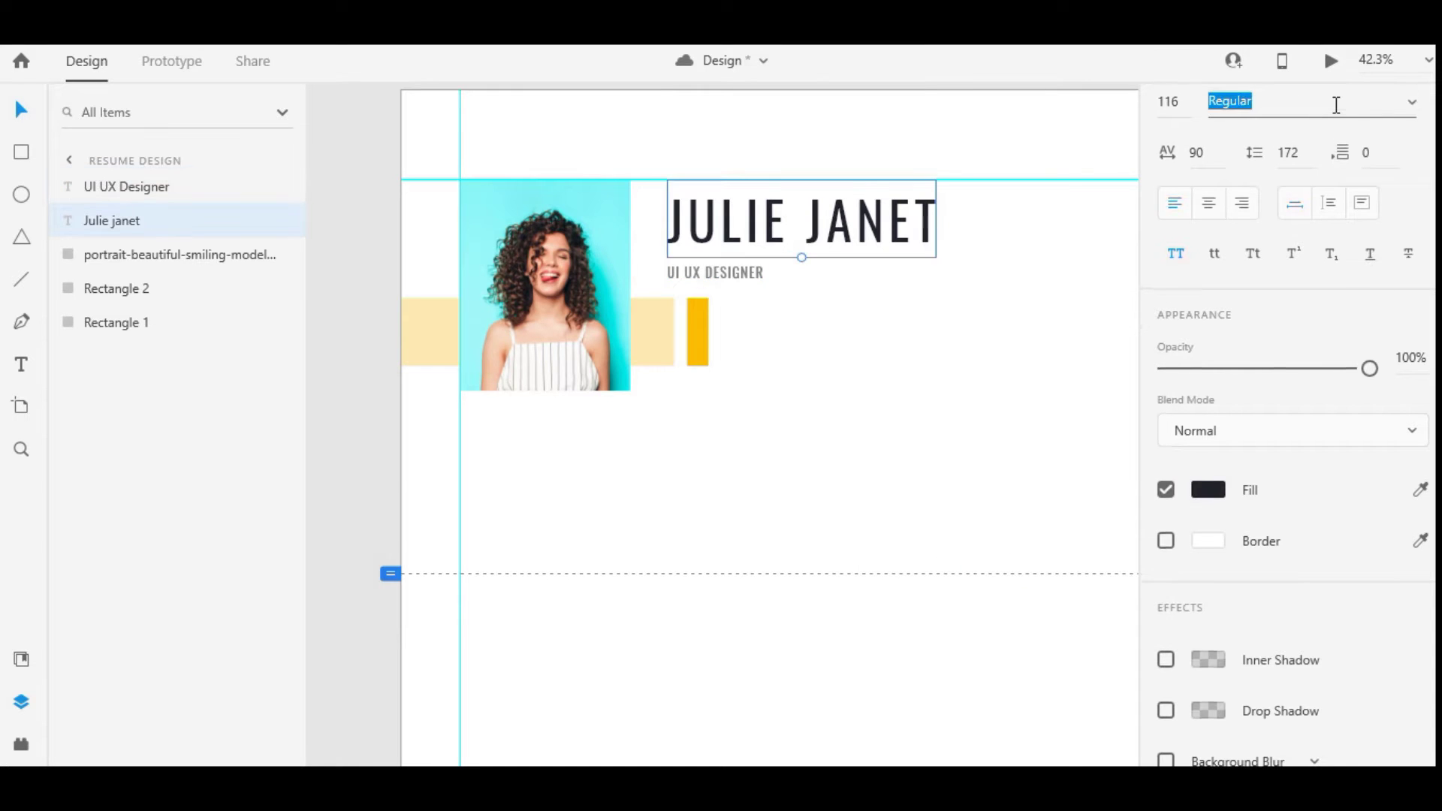
{"action": "key", "text": "Down"}
{"action": "key", "text": "Down"}
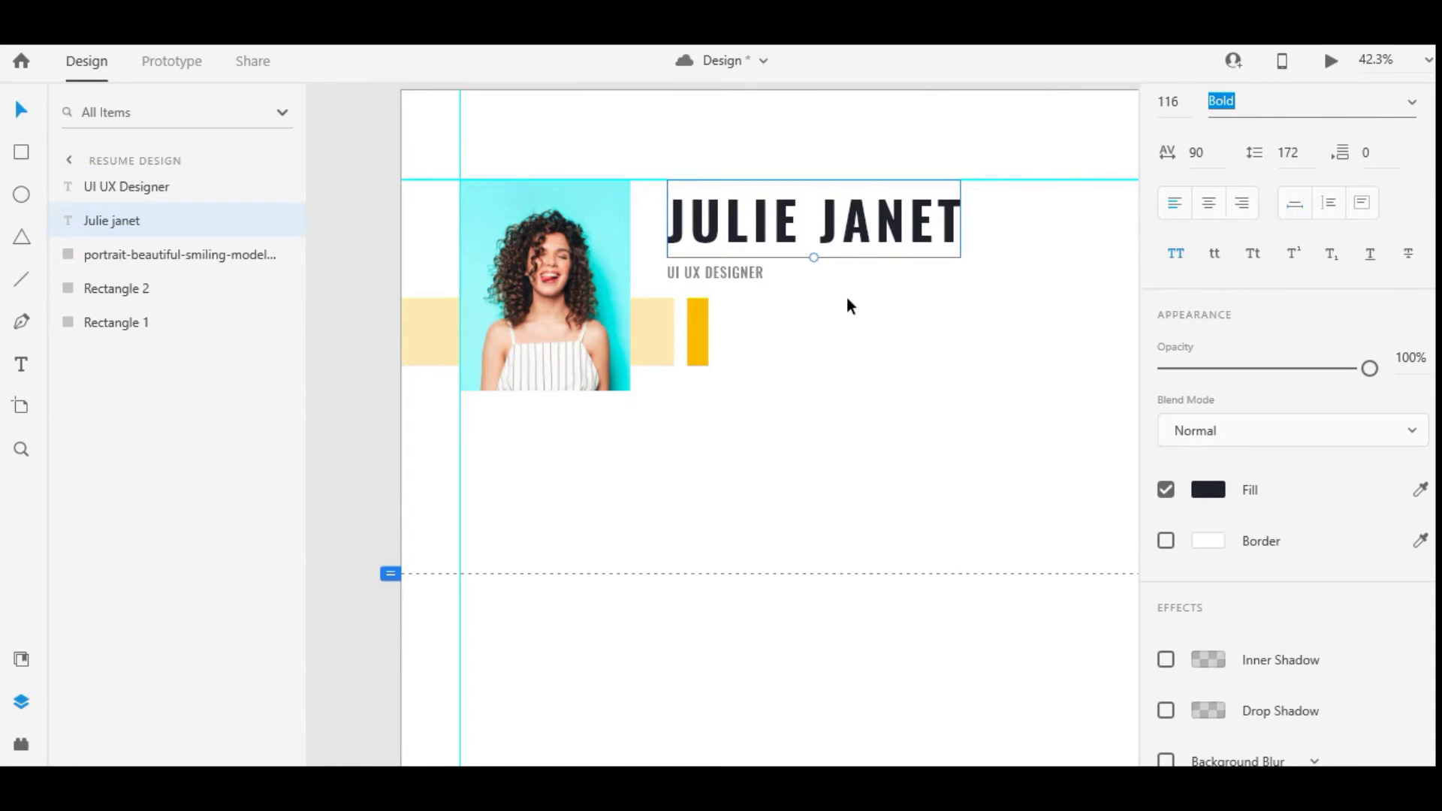
Select the yellow bar rectangle
{"action": "left_click", "coordinate": [845, 298]}
{"action": "left_click", "coordinate": [736, 269], "text": "shift"}
{"action": "left_click", "coordinate": [698, 331]}
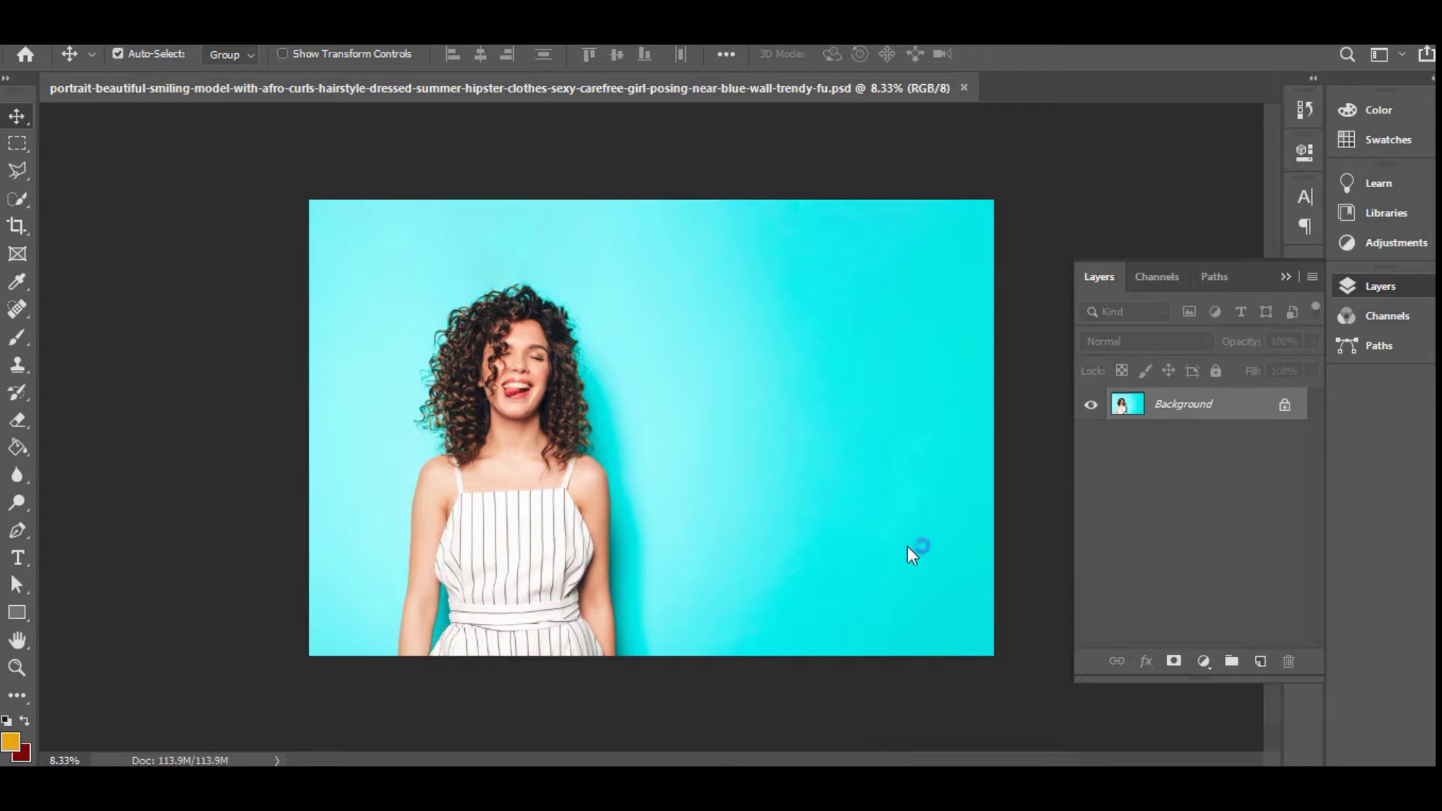
Unlock the Background layer and open the Camera Raw Filter
{"action": "left_click", "coordinate": [1285, 406]}
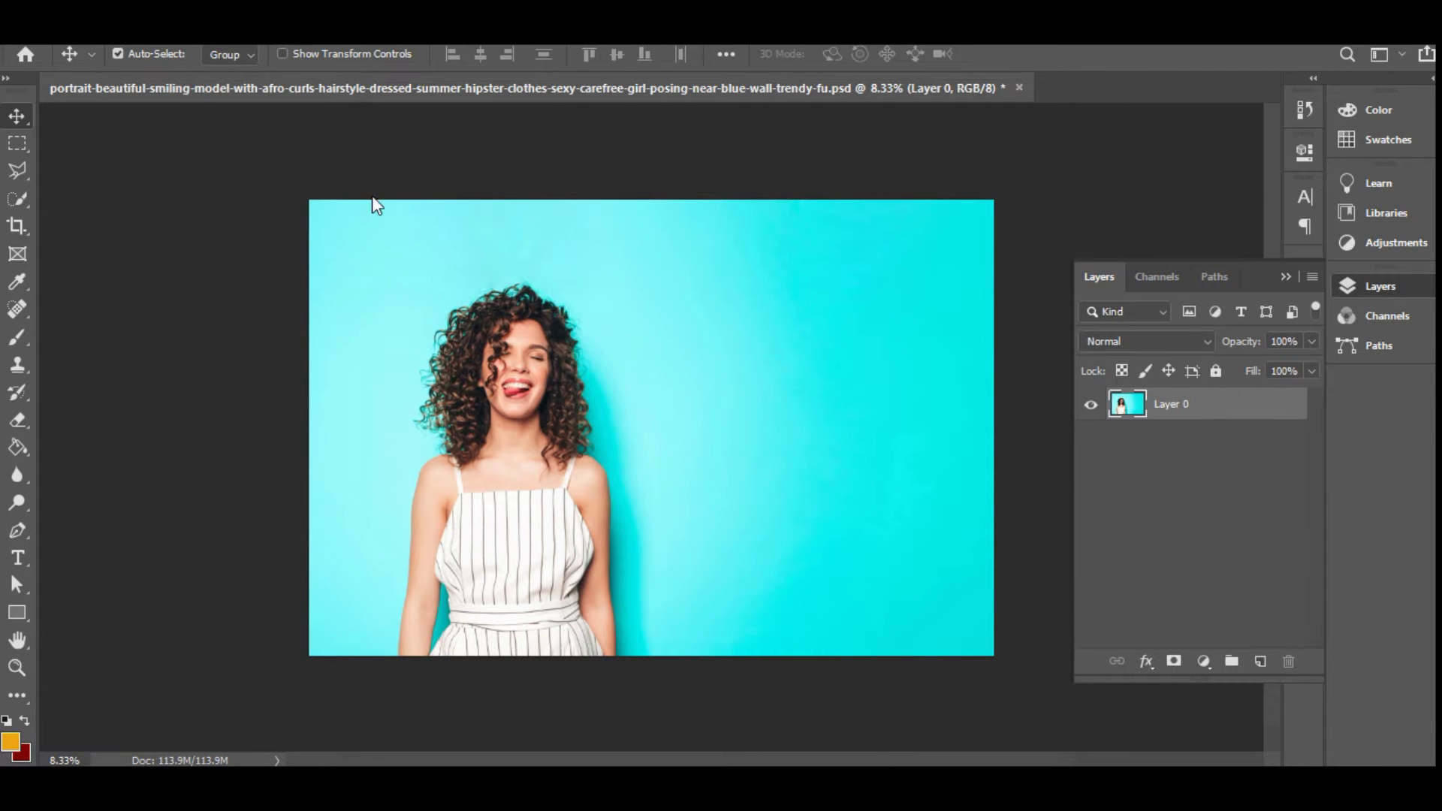
{"action": "left_click", "coordinate": [319, 32]}
{"action": "left_click", "coordinate": [393, 169]}
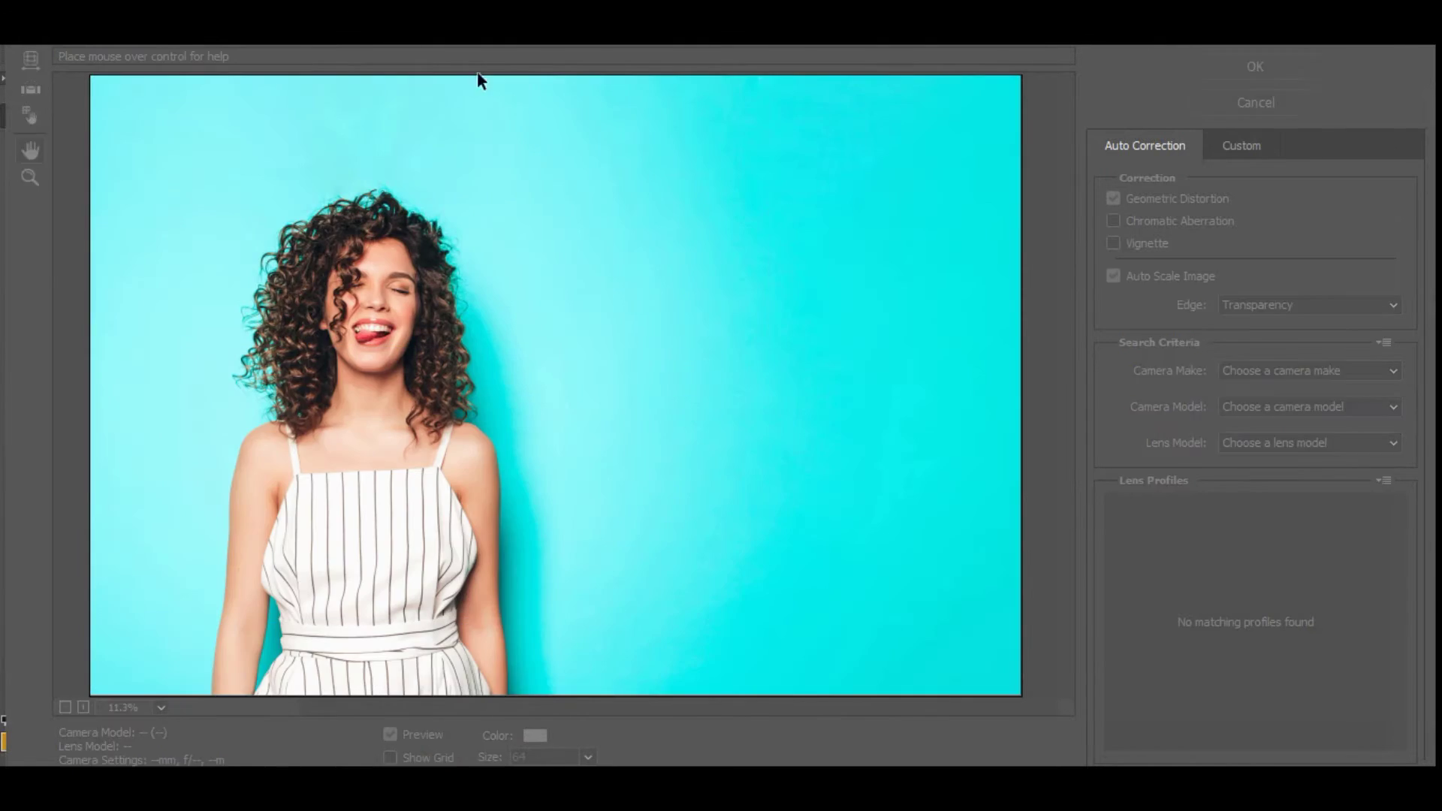
{"action": "key", "text": "Escape"}
{"action": "left_click", "coordinate": [319, 31]}
{"action": "left_click", "coordinate": [361, 142]}
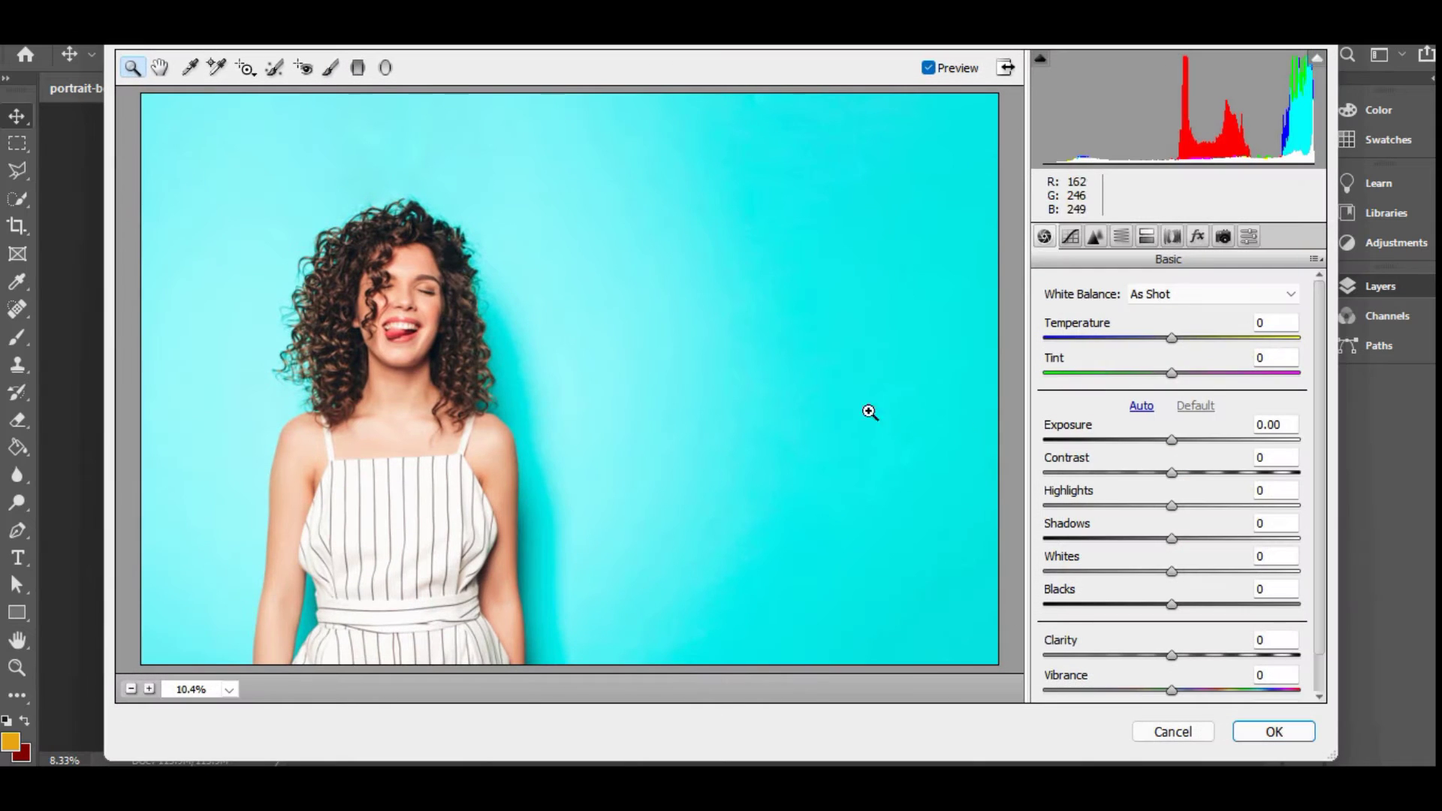
Apply Camera Raw with Exposure +0.30, Highlights -33 and Clarity +27
{"action": "left_click_drag", "start_coordinate": [1172, 442], "coordinate": [1179, 441]}
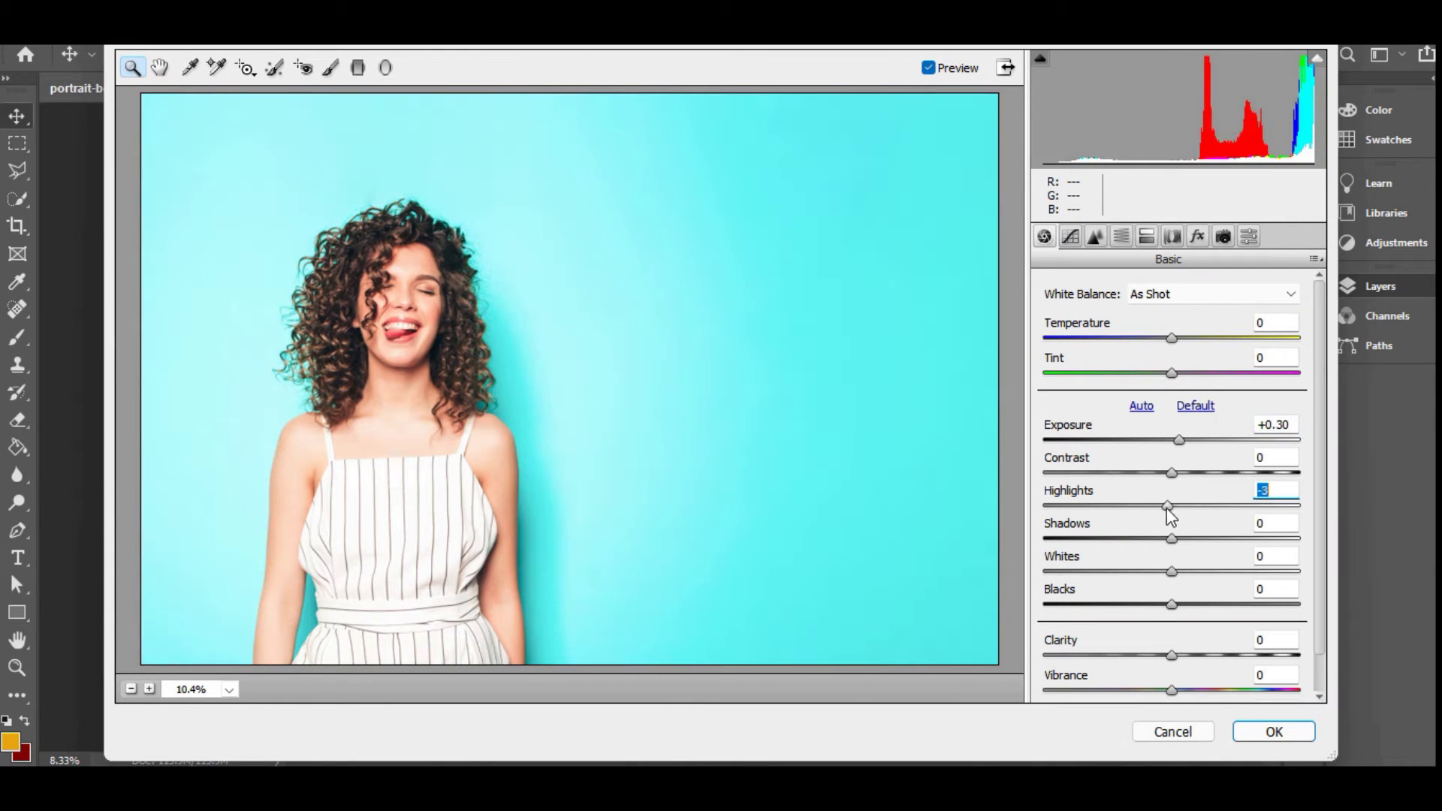
{"action": "left_click_drag", "start_coordinate": [1171, 506], "coordinate": [1152, 603]}
{"action": "left_click_drag", "start_coordinate": [1171, 655], "coordinate": [1205, 655]}
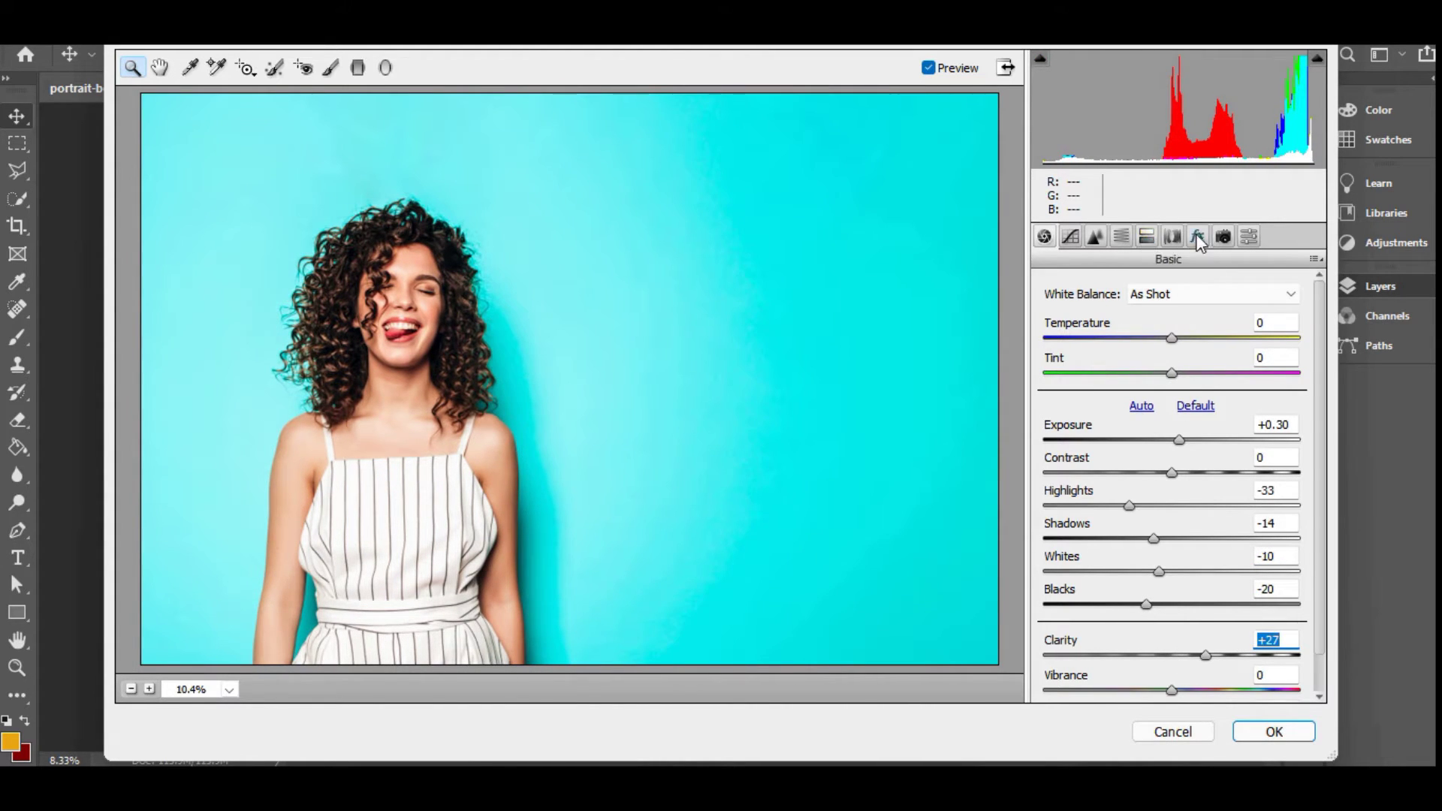
{"action": "left_click", "coordinate": [1248, 237]}
{"action": "left_click", "coordinate": [1222, 237]}
{"action": "left_click", "coordinate": [1248, 237]}
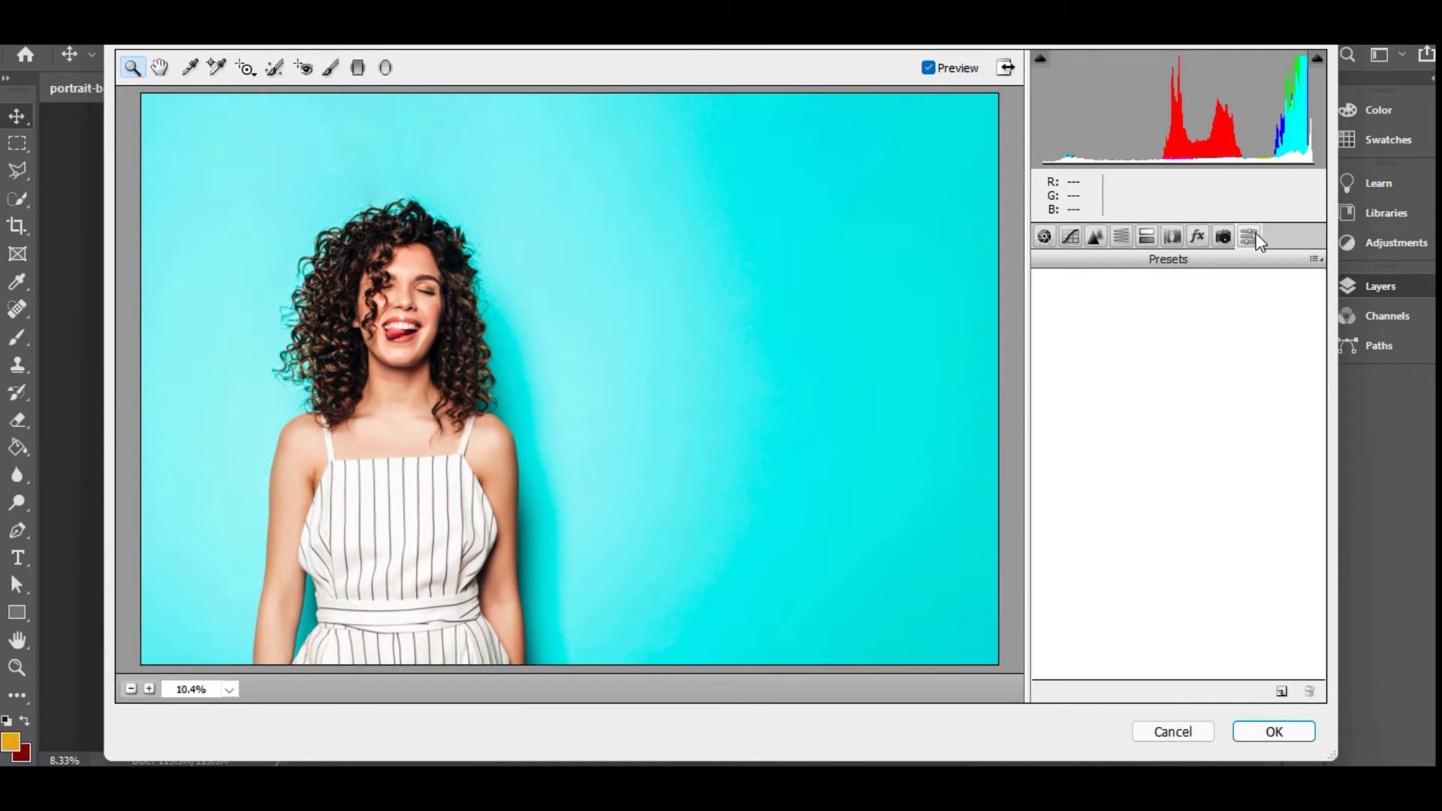
{"action": "left_click", "coordinate": [1171, 237]}
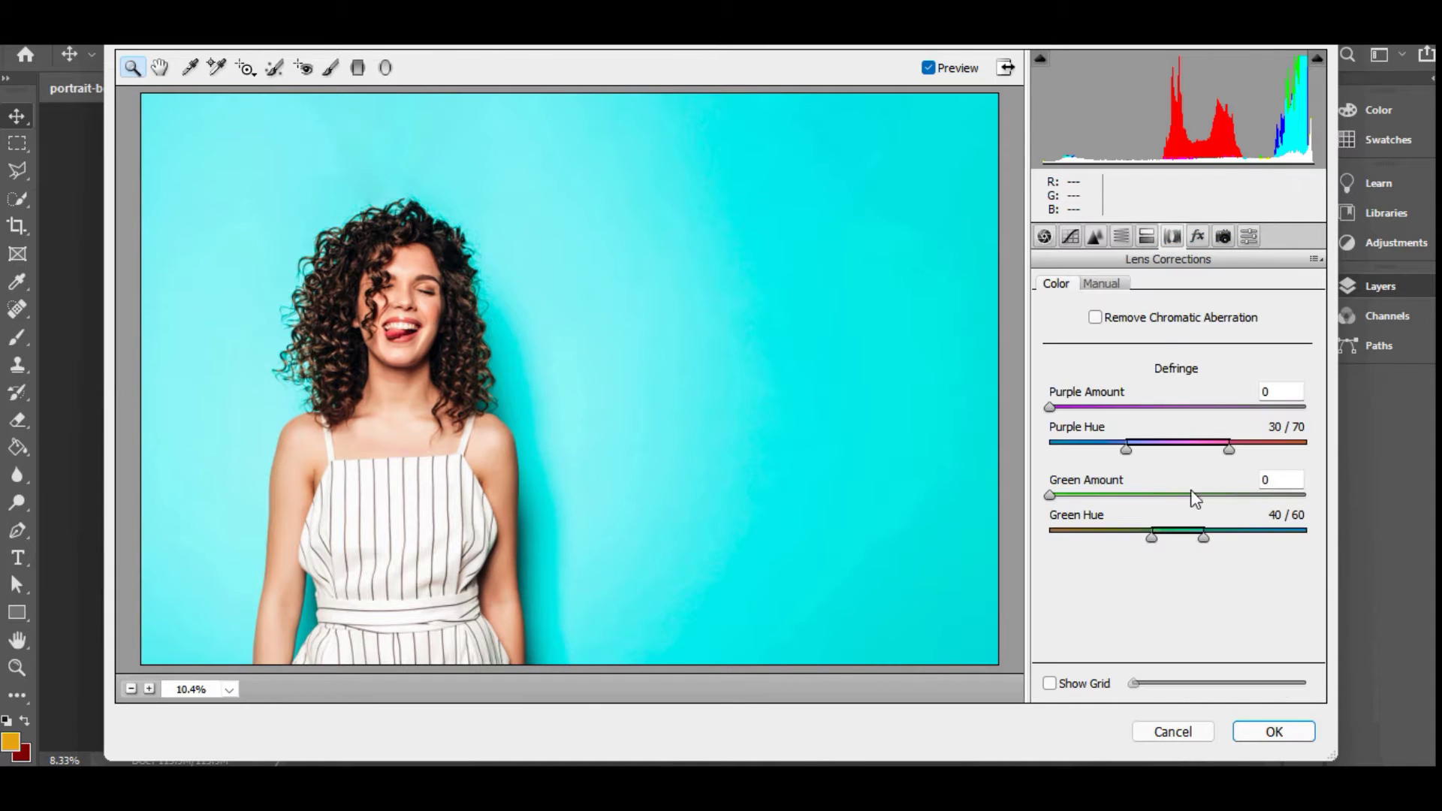
{"action": "left_click", "coordinate": [1273, 731]}
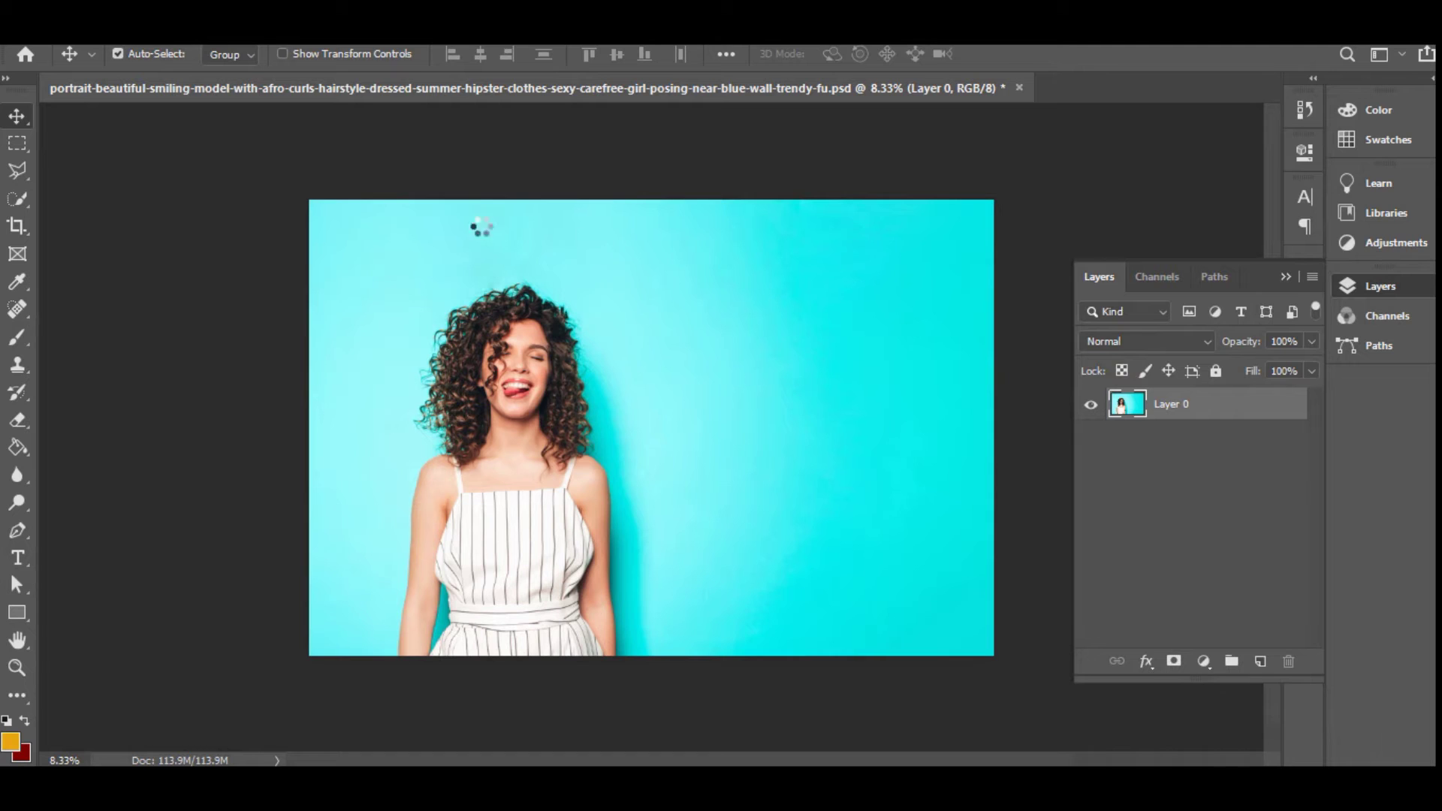
Convert the photo to Grayscale, discarding colour information, and save it
{"action": "left_click", "coordinate": [150, 45]}
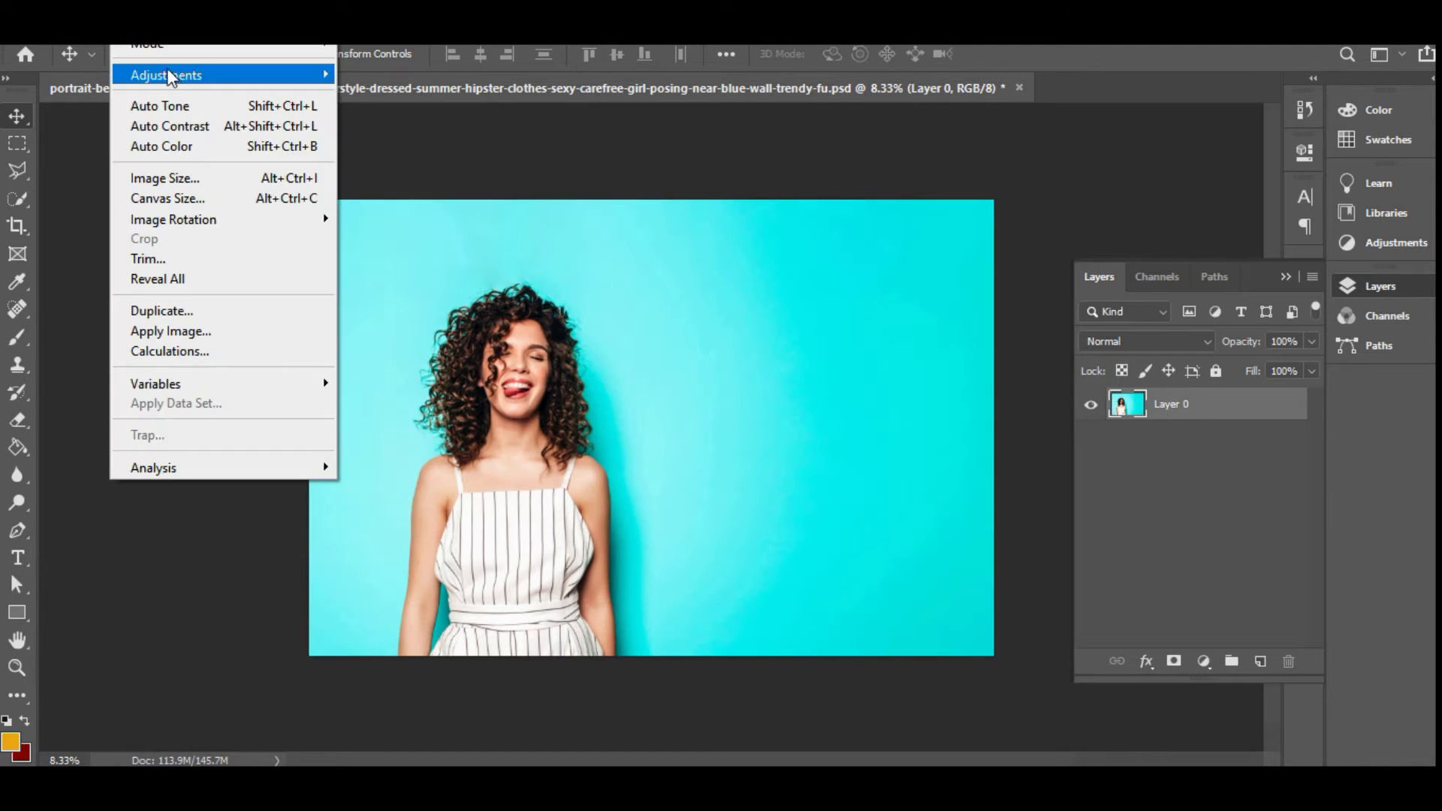
{"action": "mouse_move", "coordinate": [188, 45]}
{"action": "left_click", "coordinate": [376, 62]}
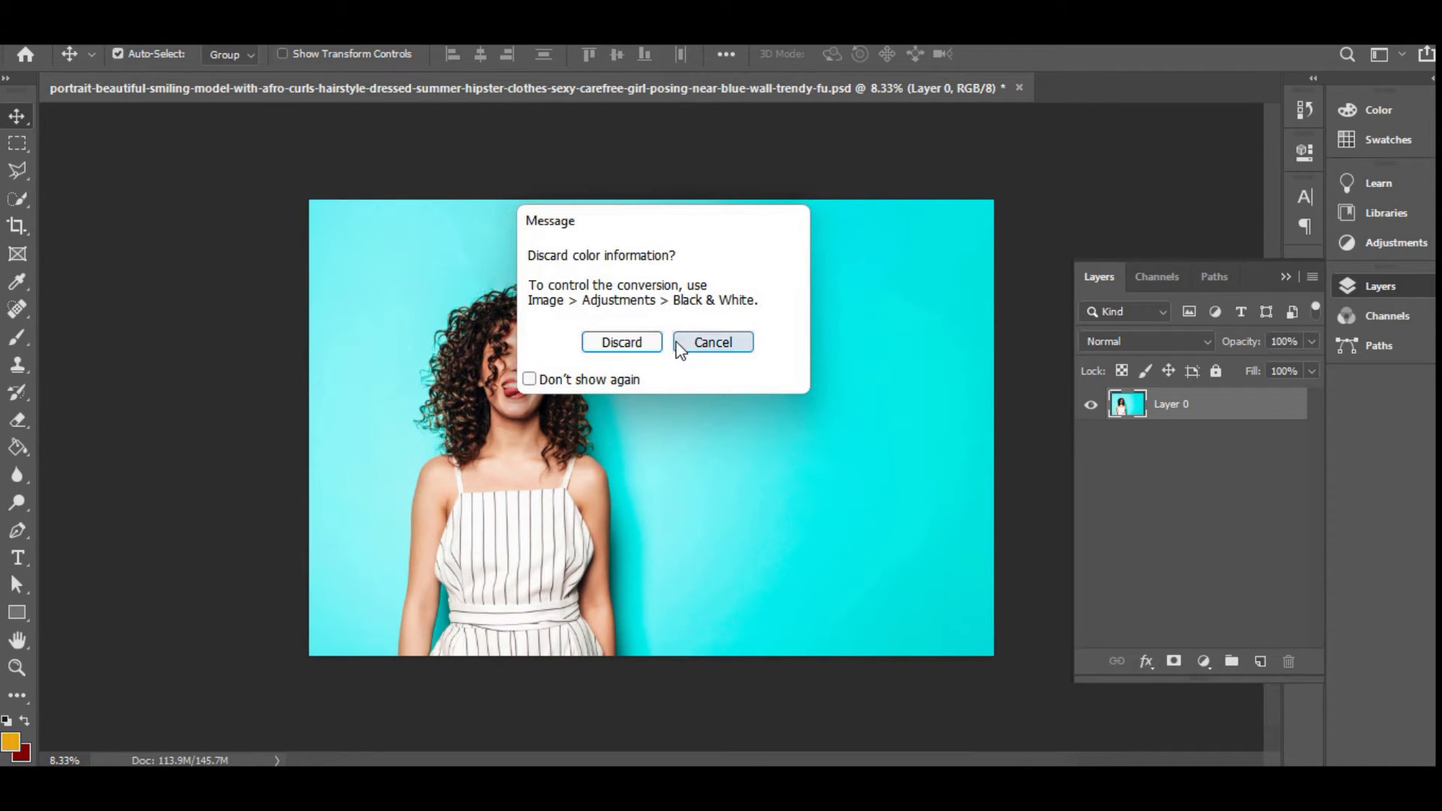
{"action": "left_click", "coordinate": [621, 339]}
{"action": "key", "text": "ctrl+s"}
{"action": "left_click", "coordinate": [954, 214]}
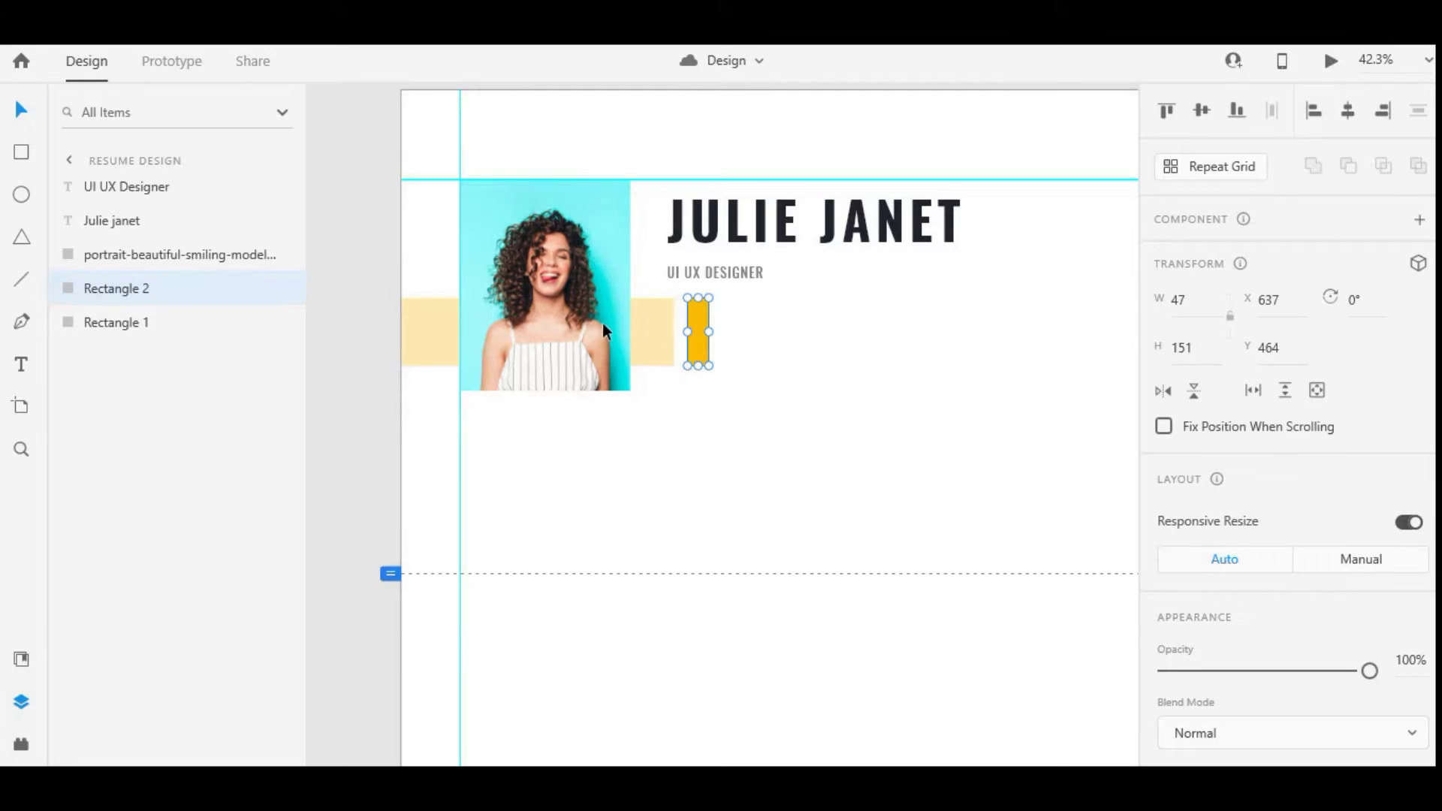
{"action": "left_click", "coordinate": [593, 324]}
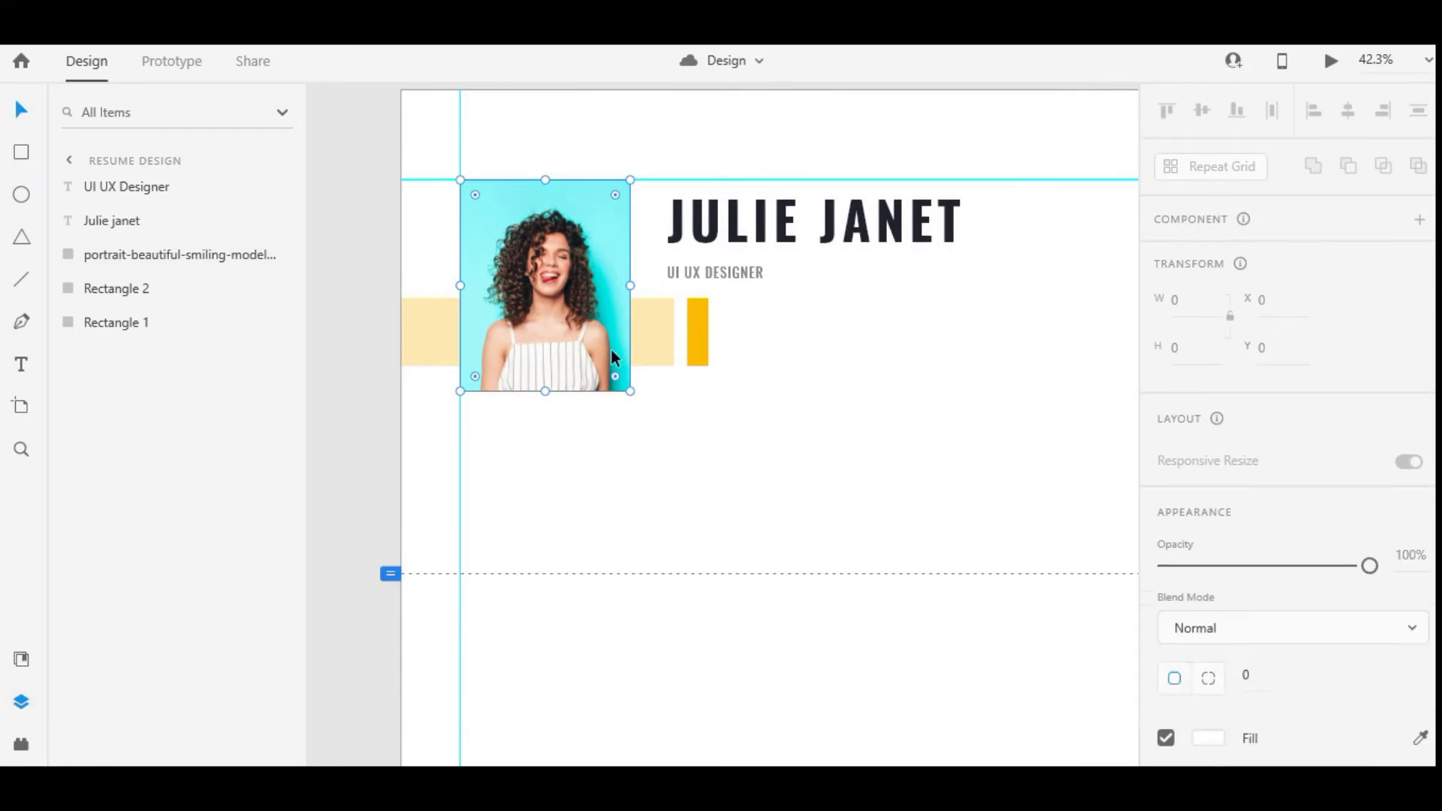
{"action": "left_click", "coordinate": [661, 242]}
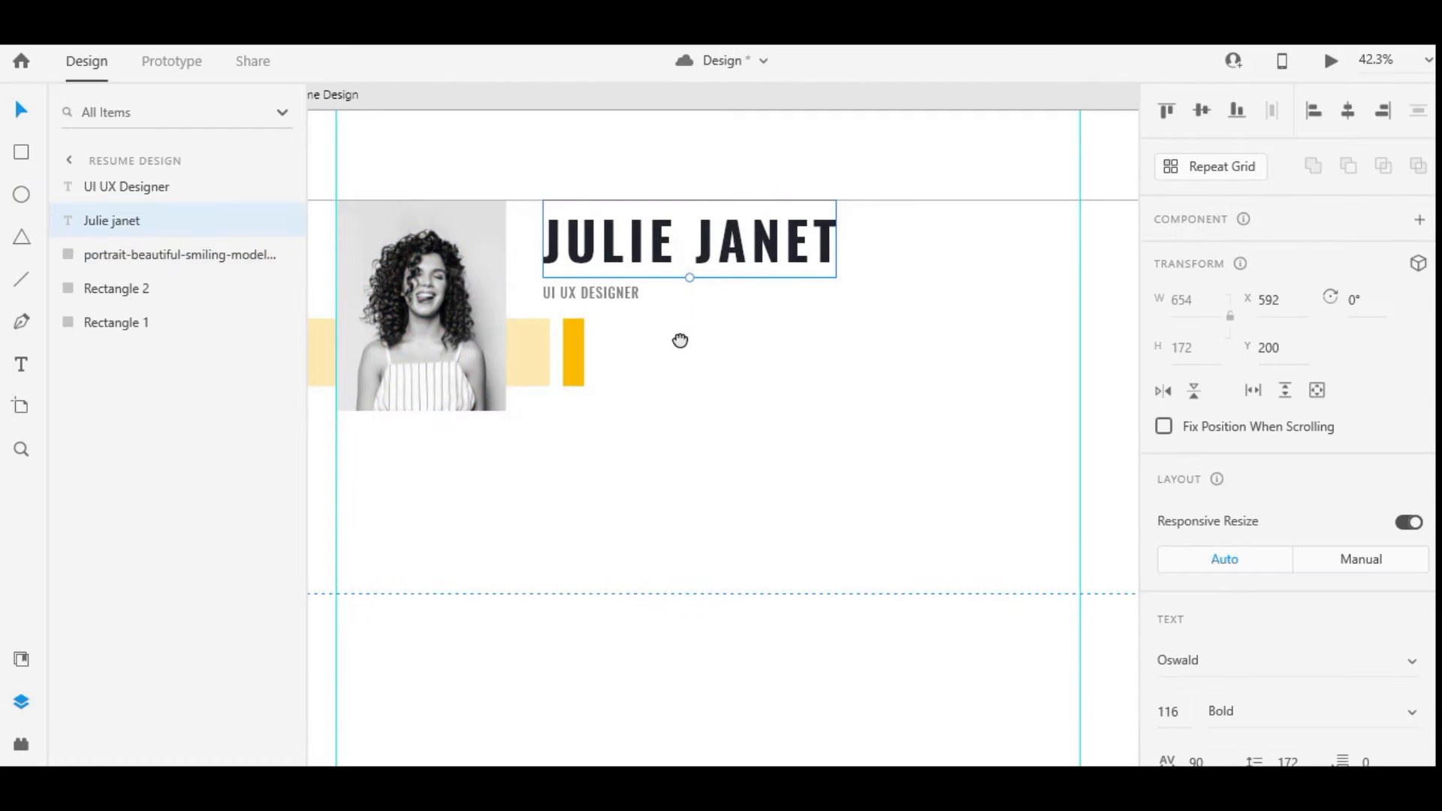
Reposition the portrait photo within its frame
{"action": "left_click_drag", "start_coordinate": [511, 380], "coordinate": [788, 479]}
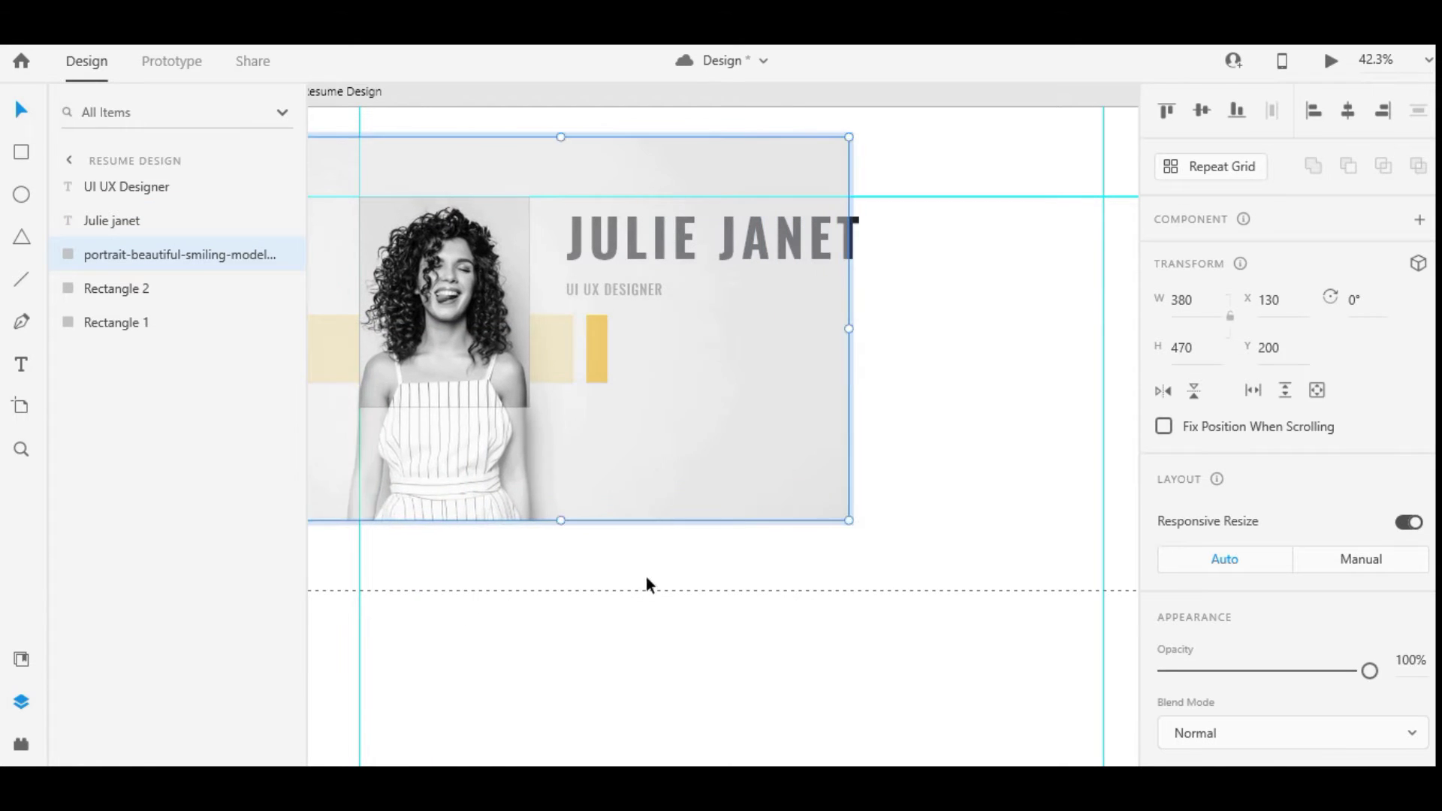
{"action": "left_click", "coordinate": [672, 348]}
{"action": "key", "text": "Tab"}
Place a copy of UI UX DESIGNER beside the yellow bar and retype it as 'Preseent Assress'
{"action": "left_click", "coordinate": [619, 285]}
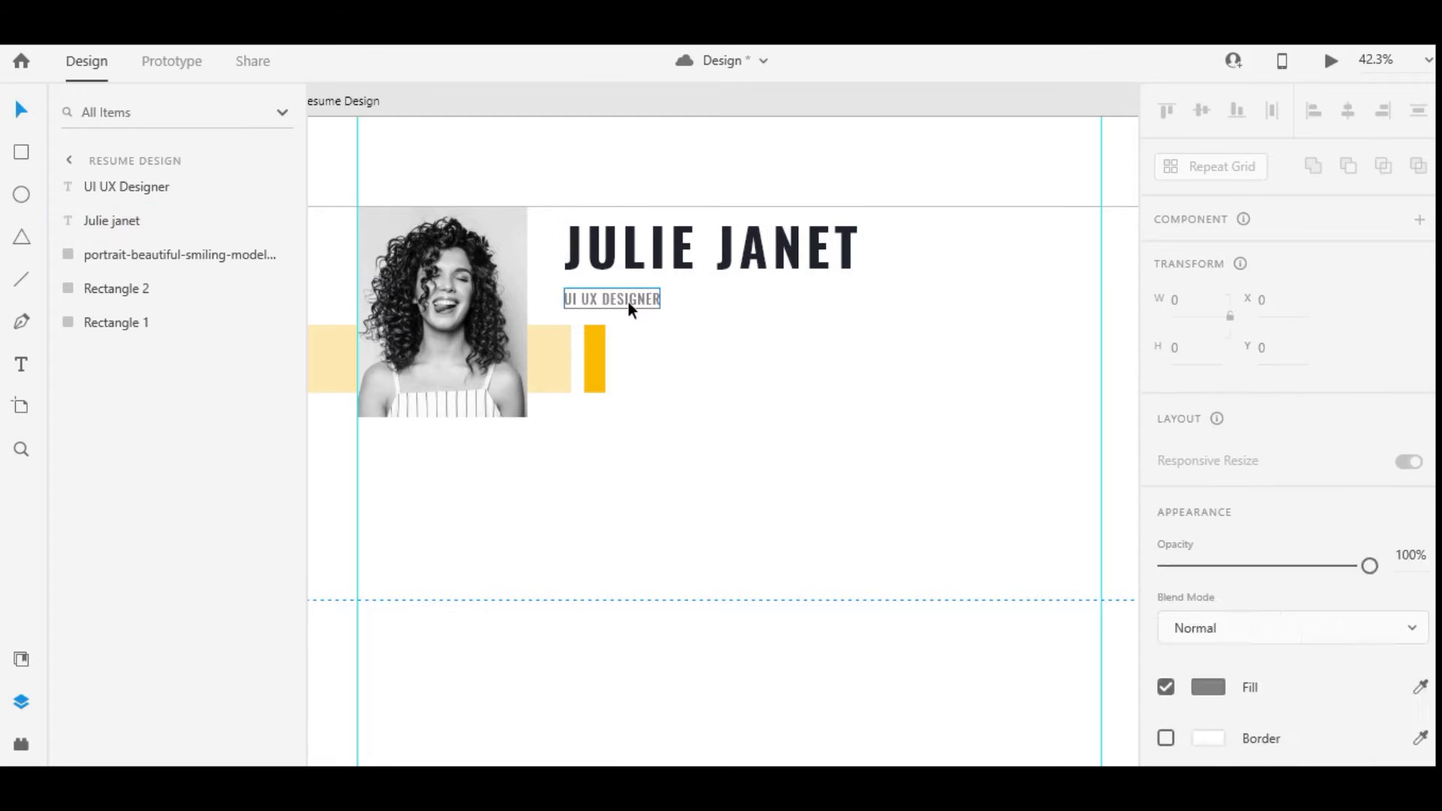
{"action": "left_click_drag", "start_coordinate": [627, 302], "coordinate": [646, 349]}
{"action": "key", "text": "Return"}
{"action": "key", "text": "BackSpace"}
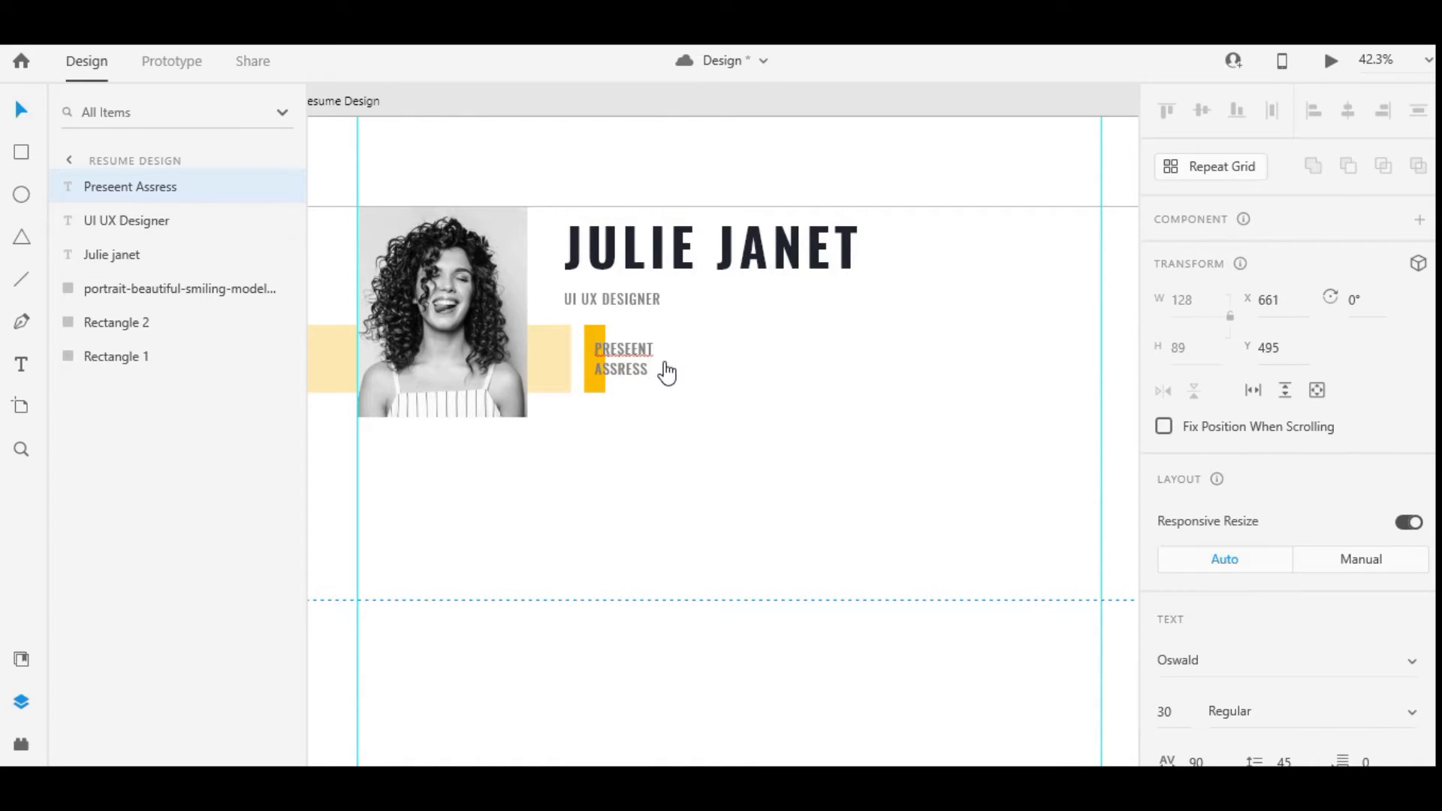
{"action": "left_click", "coordinate": [25, 111]}
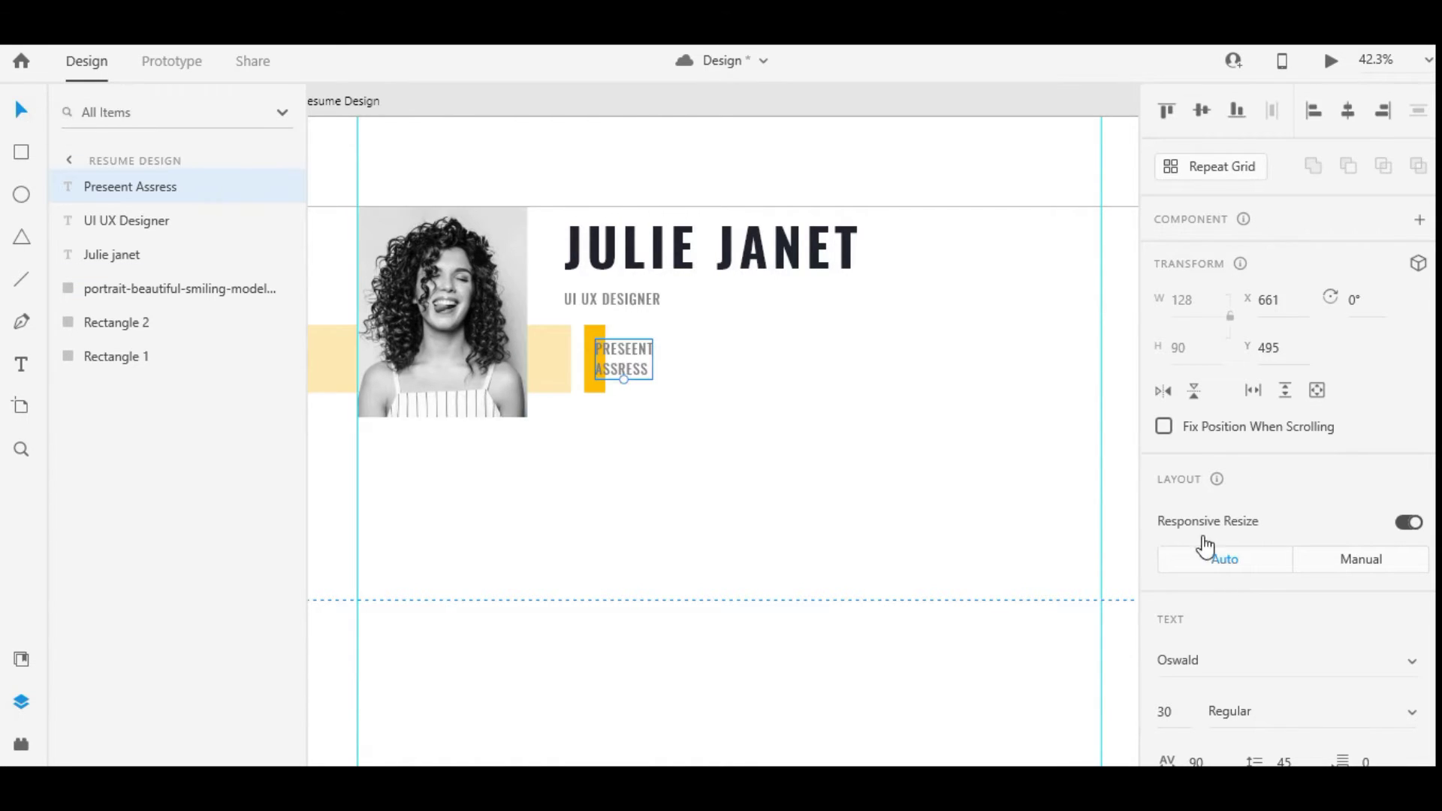
Give the label 500 letter spacing, Medium weight and a dark fill
{"action": "scroll", "coordinate": [1201, 547], "scroll_direction": "down", "scroll_amount": 4}
{"action": "key", "text": "shift+Down"}
{"action": "key", "text": "shift+Down"}
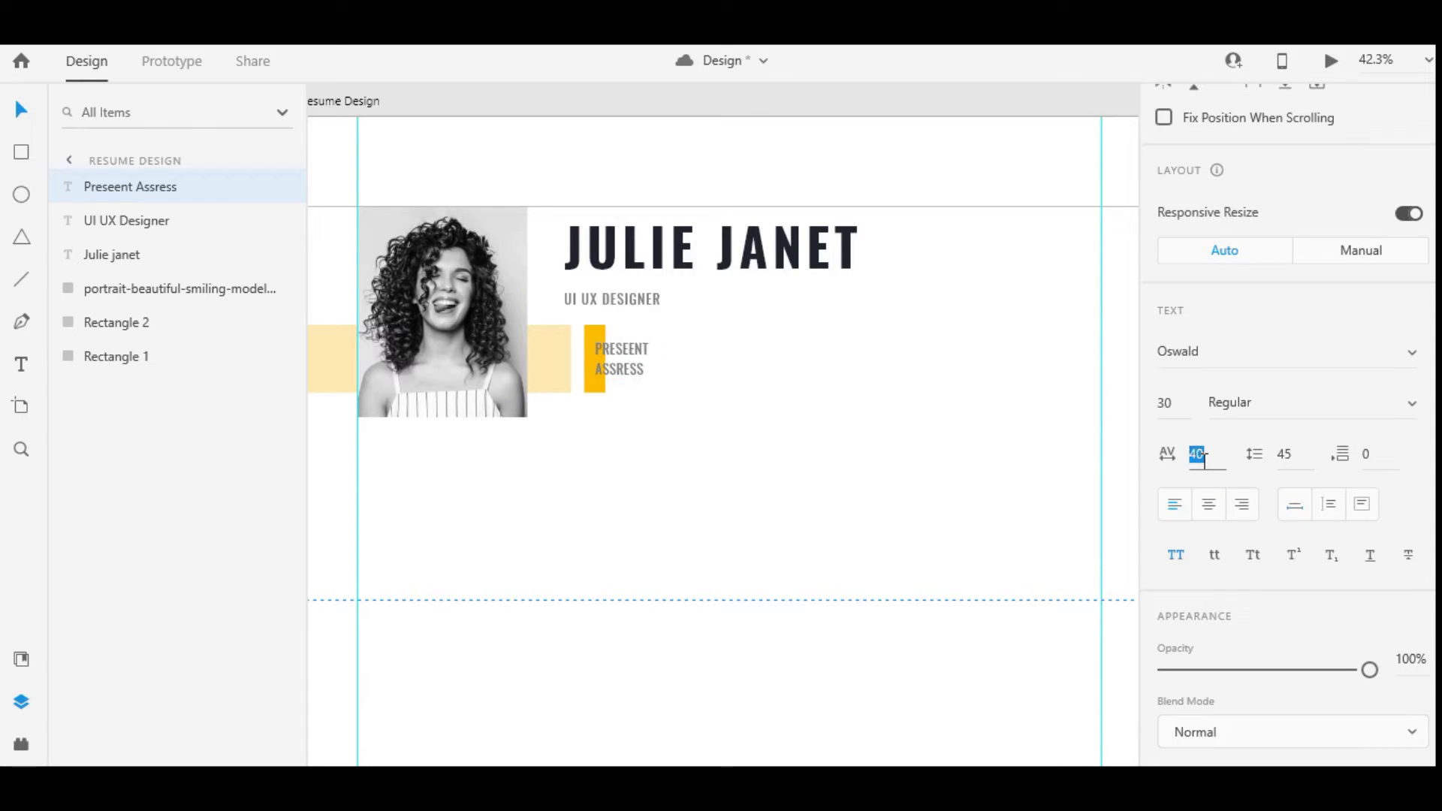
{"action": "key", "text": "shift+Up"}
{"action": "key", "text": "shift+Up"}
{"action": "key", "text": "shift+Up"}
{"action": "key", "text": "shift+Up"}
{"action": "key", "text": "shift+Up"}
{"action": "key", "text": "shift+Up"}
{"action": "key", "text": "shift+Up"}
{"action": "key", "text": "shift+Up"}
{"action": "key", "text": "shift+Up"}
{"action": "key", "text": "shift+Up"}
{"action": "key", "text": "shift+Up"}
{"action": "key", "text": "shift+Up"}
{"action": "key", "text": "shift+Up"}
{"action": "key", "text": "shift+Up"}
{"action": "key", "text": "shift+Up"}
{"action": "key", "text": "shift+Up"}
{"action": "key", "text": "shift+Up"}
{"action": "key", "text": "shift+Up"}
{"action": "key", "text": "shift+Up"}
{"action": "key", "text": "shift+Up"}
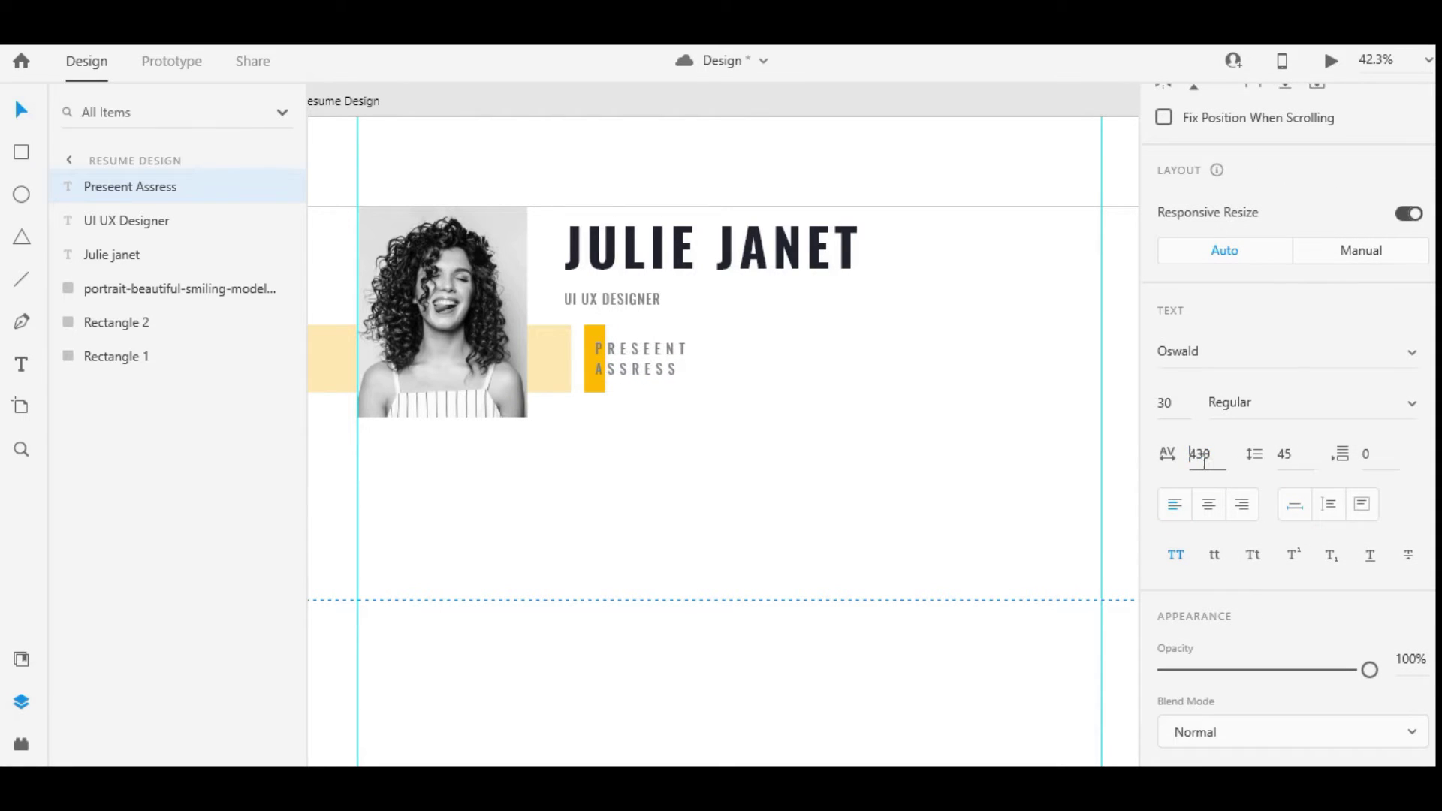
{"action": "left_click", "coordinate": [1297, 414]}
{"action": "key", "text": "Down"}
{"action": "scroll", "coordinate": [1300, 406], "scroll_direction": "down", "scroll_amount": 5}
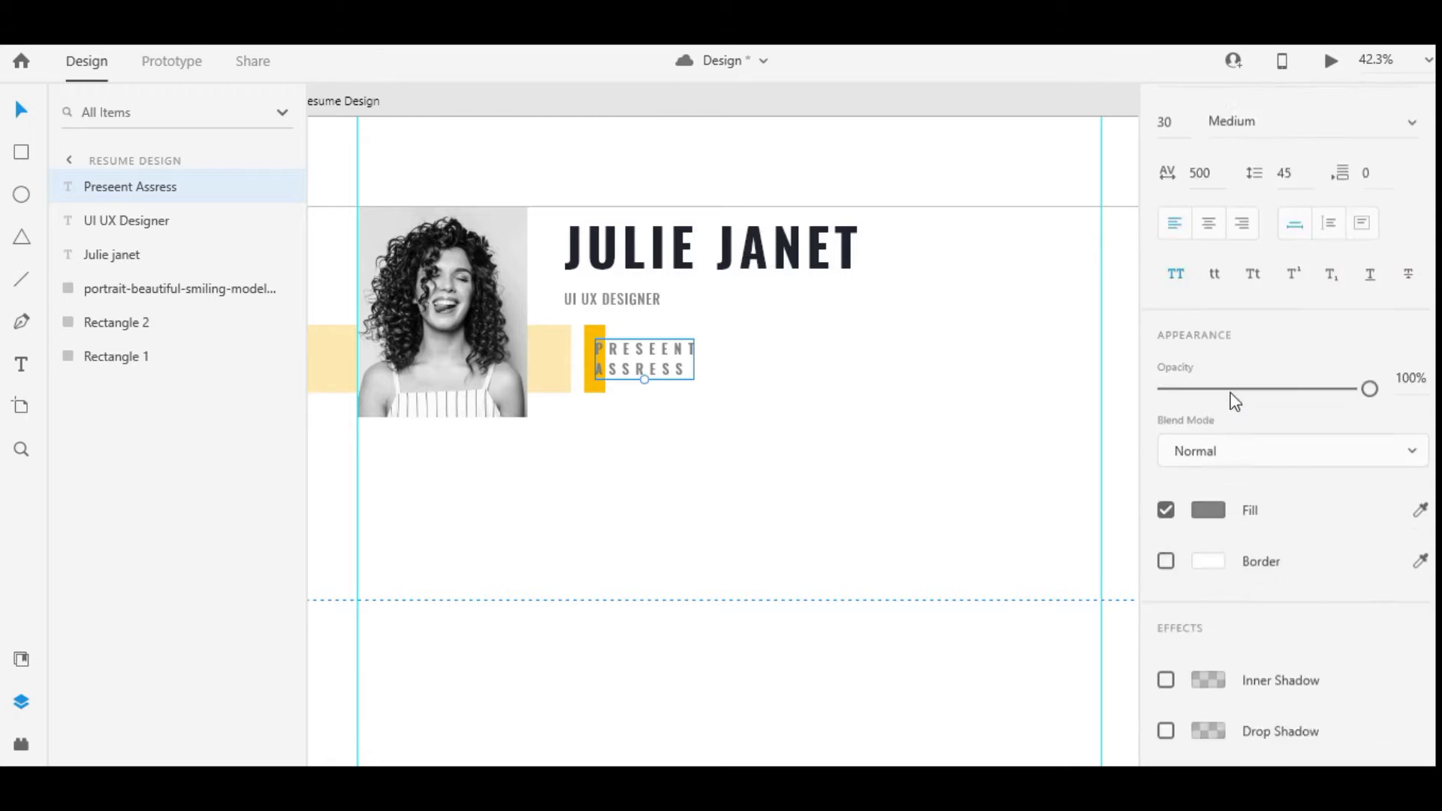
{"action": "left_click", "coordinate": [1217, 412]}
{"action": "left_click", "coordinate": [1011, 554]}
{"action": "key", "text": "Escape"}
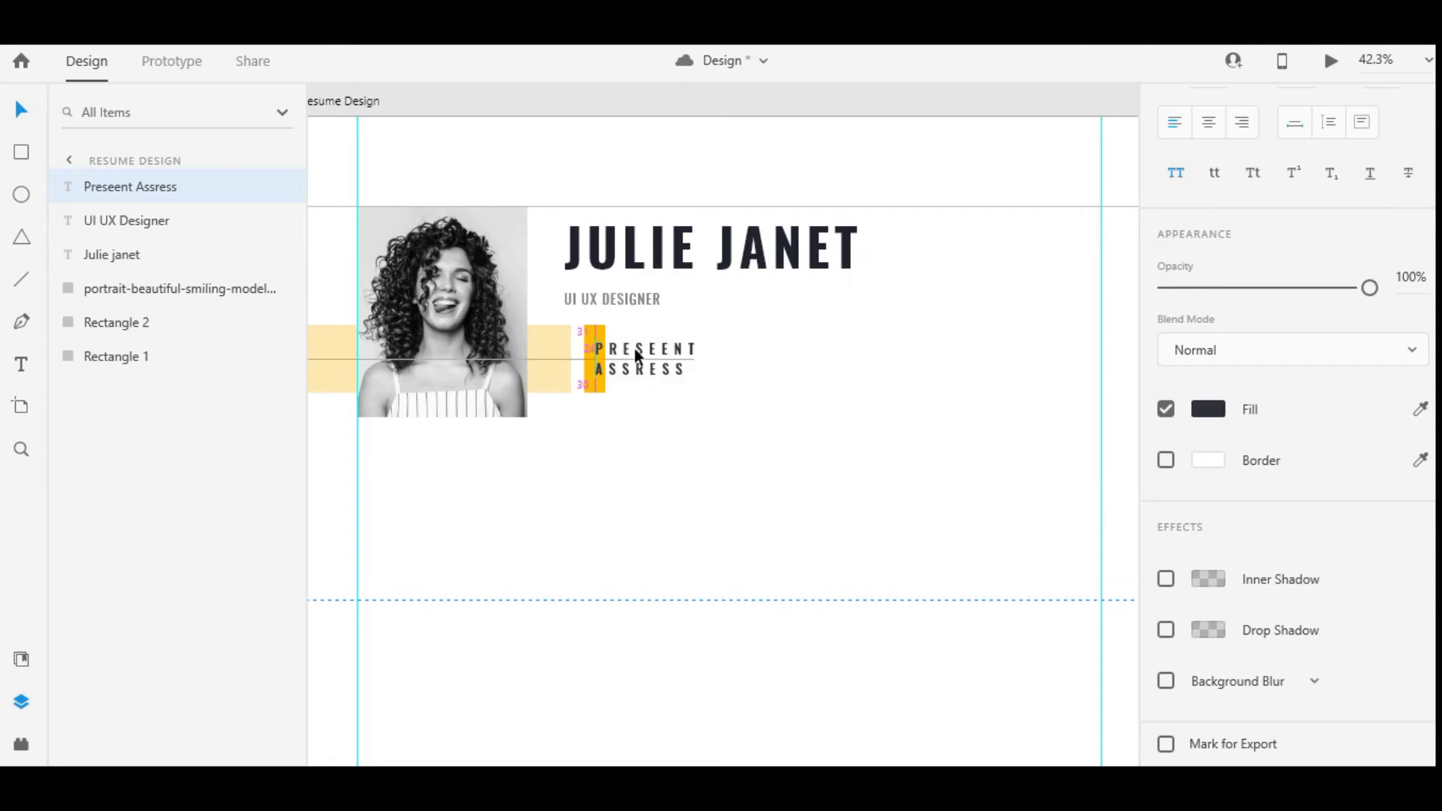
{"action": "left_click", "coordinate": [701, 421]}
{"action": "scroll", "coordinate": [706, 428], "scroll_direction": "down", "scroll_amount": 2}
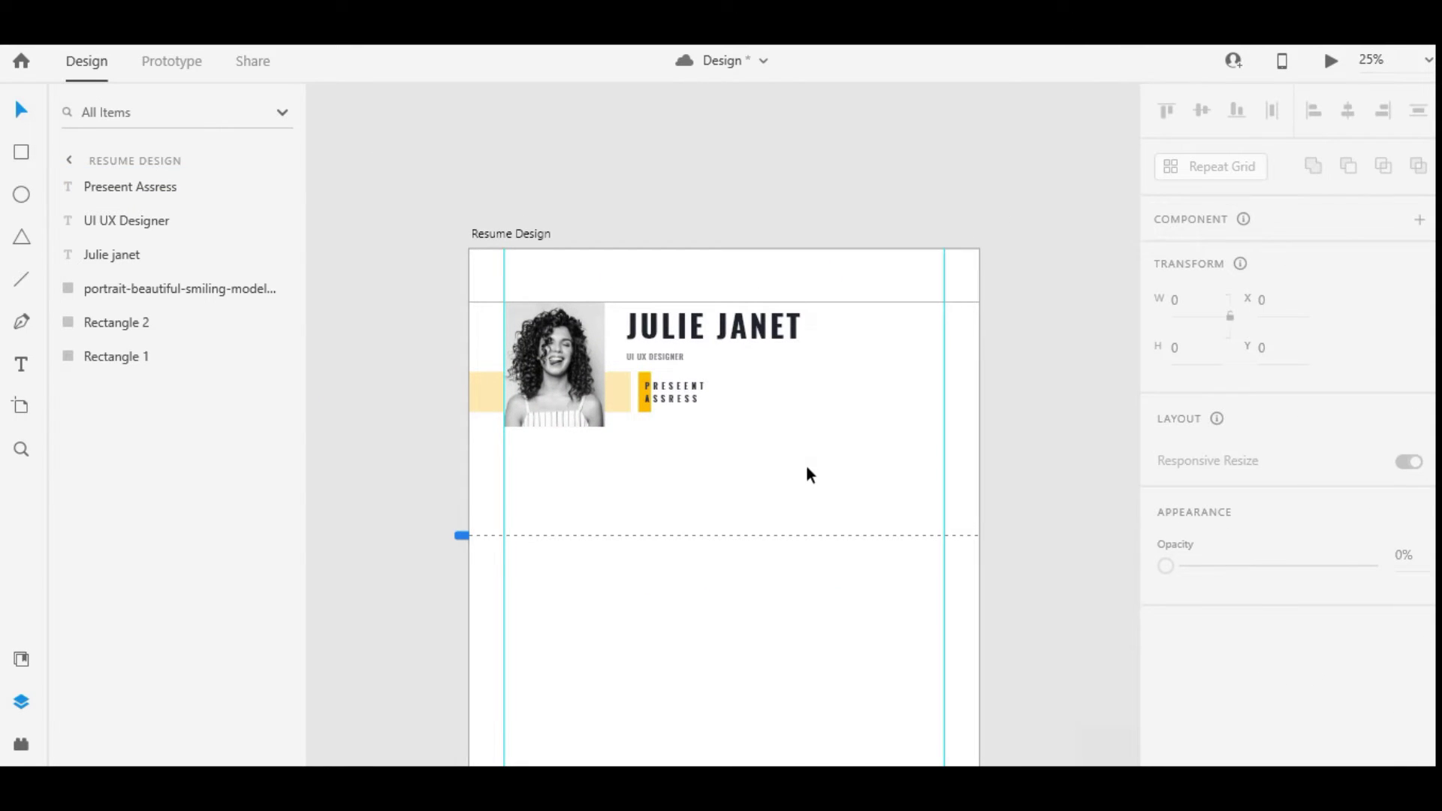
{"action": "scroll", "coordinate": [650, 391], "scroll_direction": "up", "scroll_amount": 3}
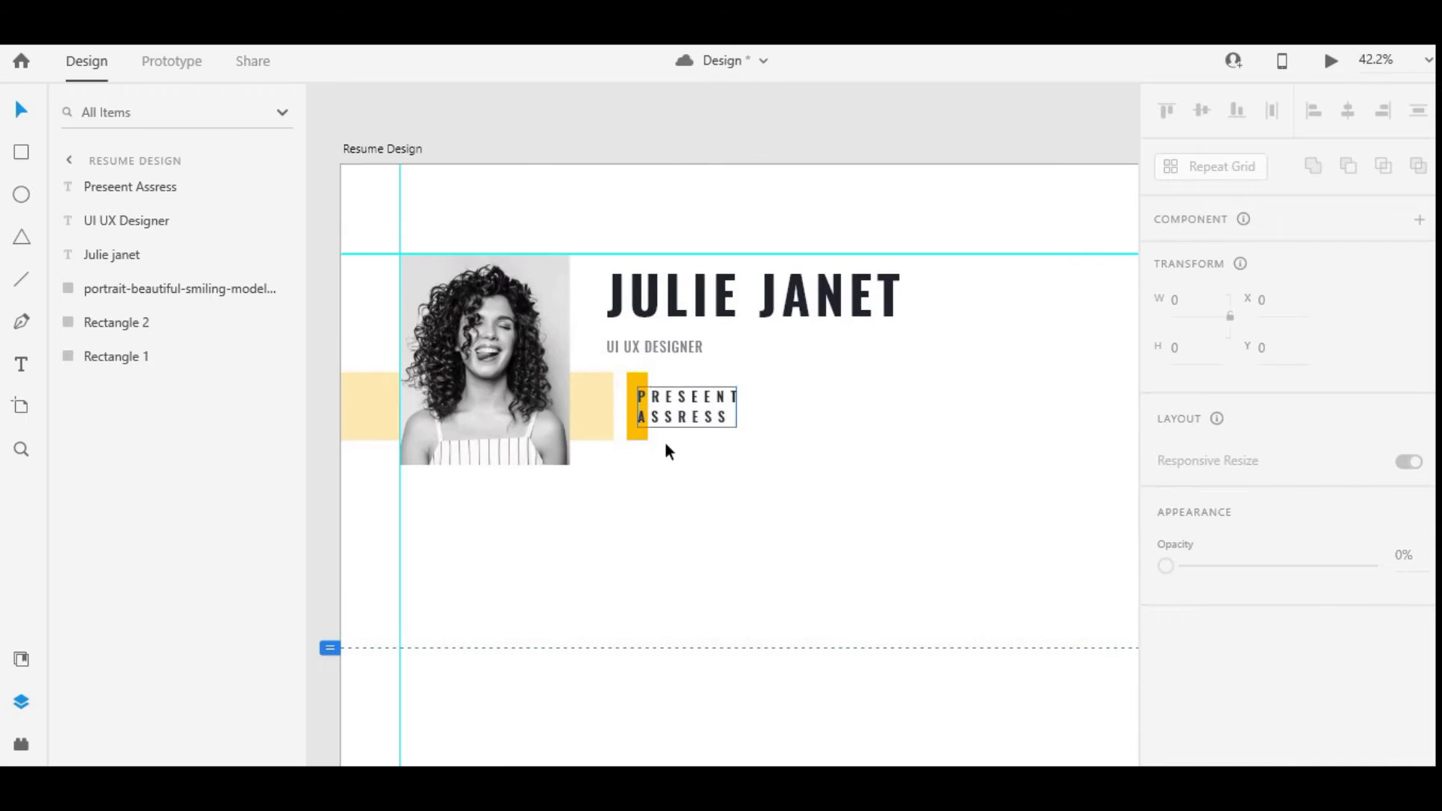
Enlarge the portrait frame slightly, making it taller and wider
{"action": "left_click", "coordinate": [486, 464]}
{"action": "left_click_drag", "start_coordinate": [486, 466], "coordinate": [488, 507]}
{"action": "left_click_drag", "start_coordinate": [570, 380], "coordinate": [581, 380]}
{"action": "left_click_drag", "start_coordinate": [489, 508], "coordinate": [490, 510]}
{"action": "left_click_drag", "start_coordinate": [581, 381], "coordinate": [589, 380]}
{"action": "left_click_drag", "start_coordinate": [821, 482], "coordinate": [642, 285]}
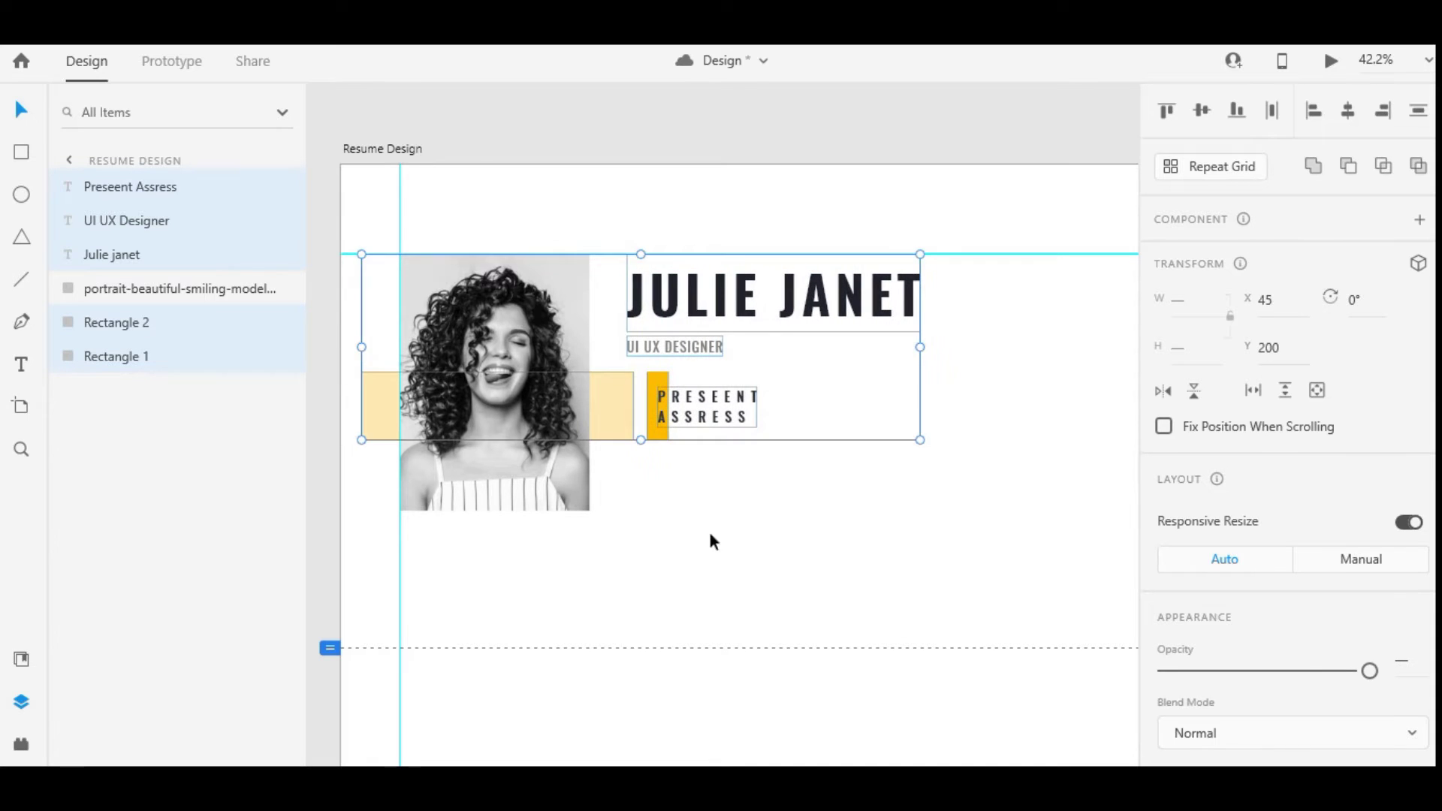
{"action": "left_click", "coordinate": [366, 403]}
{"action": "left_click", "coordinate": [668, 530]}
{"action": "scroll", "coordinate": [683, 503], "scroll_direction": "down", "scroll_amount": 1}
Add a Lorem ipsum paragraph text box below the PRESEENT ASSRESS label
{"action": "key", "text": "t"}
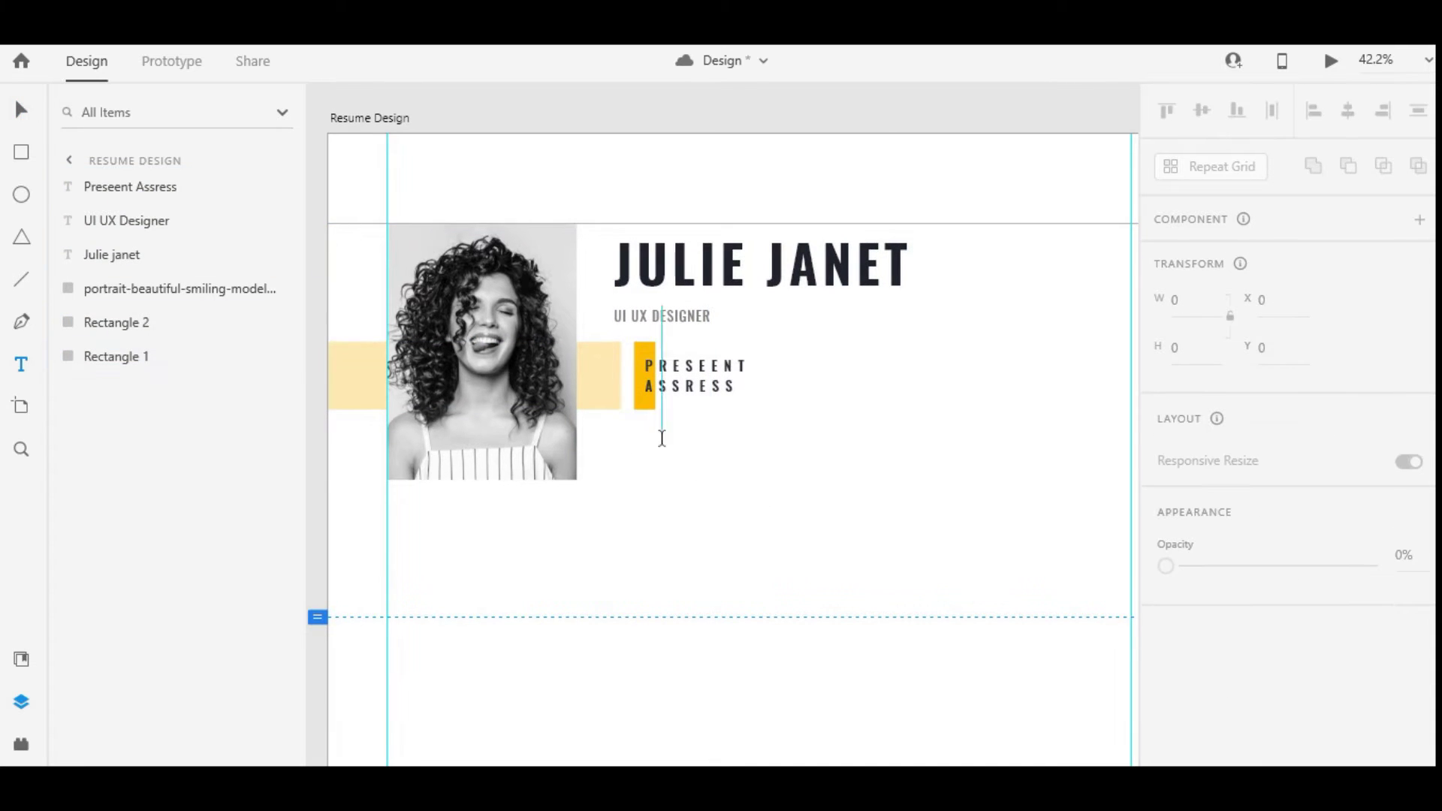
{"action": "left_click_drag", "start_coordinate": [636, 433], "coordinate": [843, 480]}
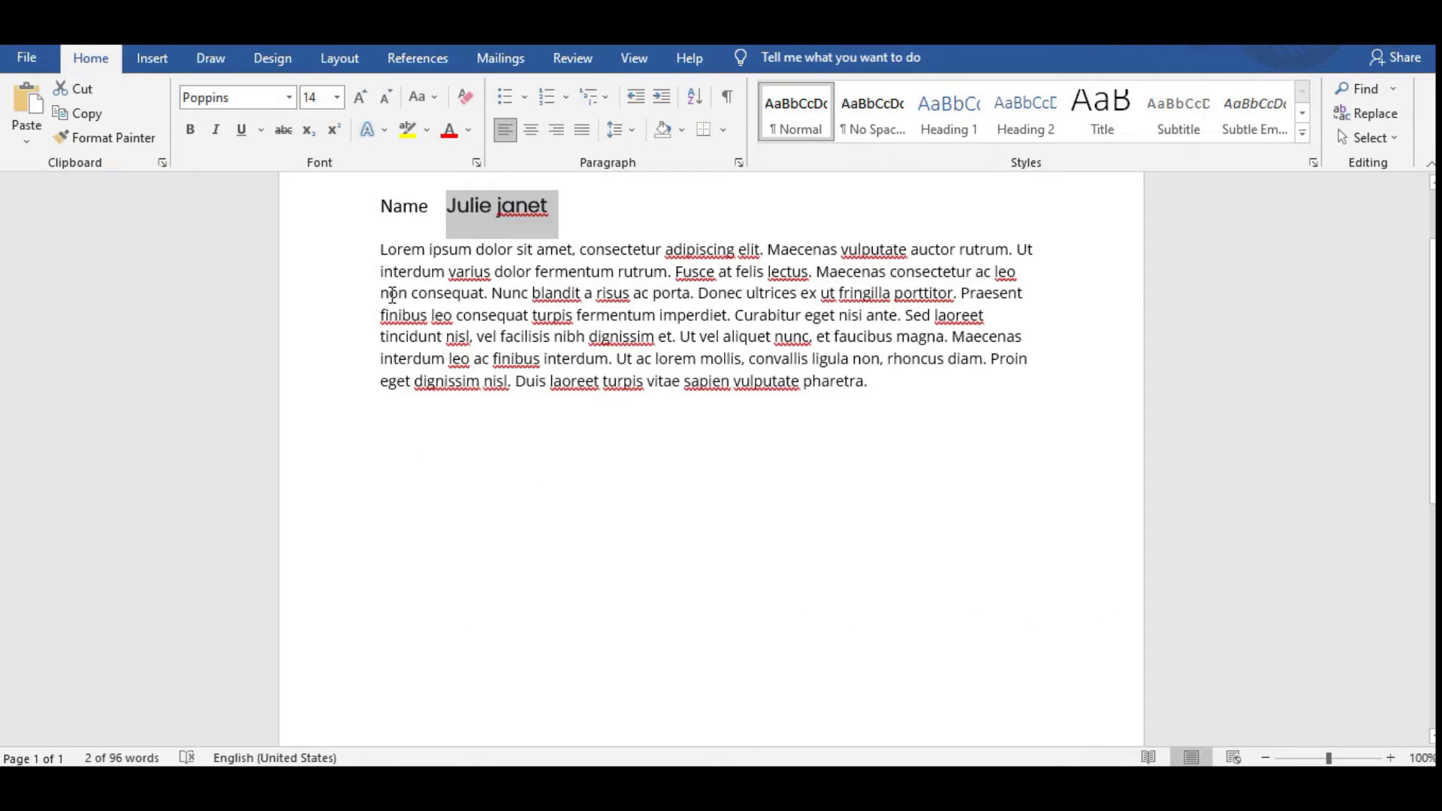
{"action": "left_click_drag", "start_coordinate": [380, 251], "coordinate": [380, 249]}
{"action": "type", "text": "DD"}
{"action": "key", "text": "ctrl+z"}
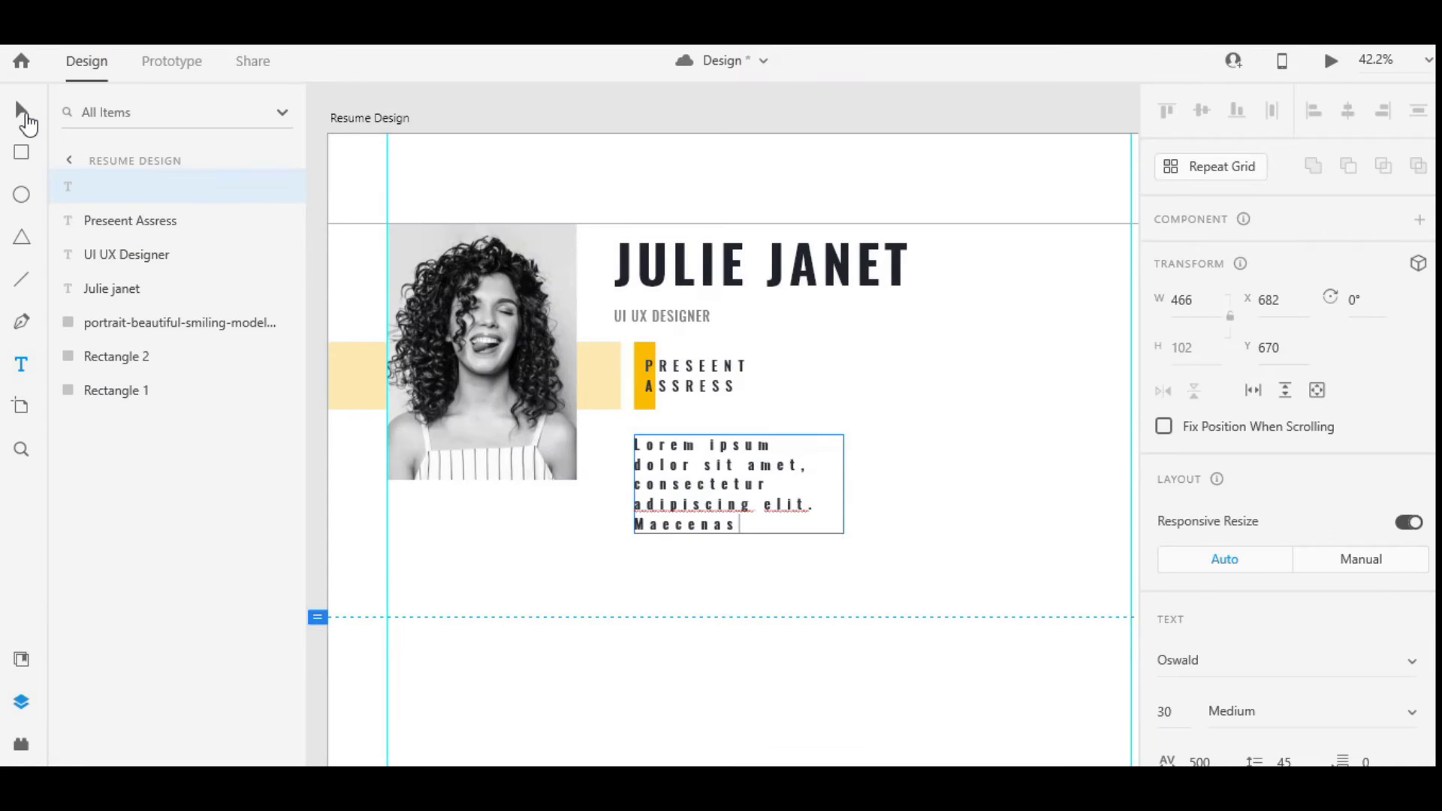
{"action": "left_click", "coordinate": [21, 109]}
Set the paragraph to Poppins, letter spacing 0, size 20
{"action": "scroll", "coordinate": [1236, 400], "scroll_direction": "down", "scroll_amount": 2}
{"action": "scroll", "coordinate": [1236, 405], "scroll_direction": "down", "scroll_amount": 2}
{"action": "left_click", "coordinate": [1194, 351]}
{"action": "type", "text": "Poppins"}
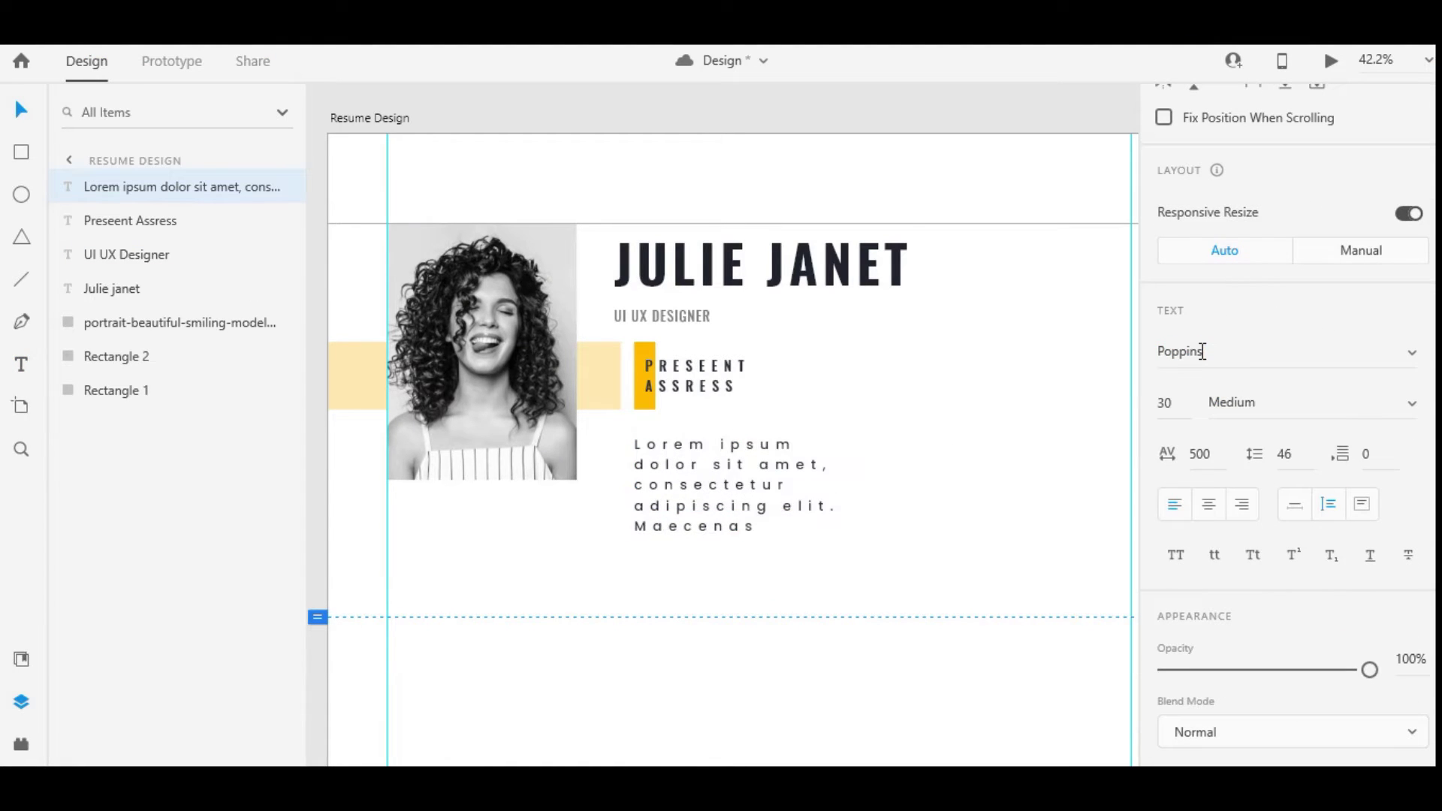
{"action": "key", "text": "Return"}
{"action": "type", "text": "0"}
{"action": "key", "text": "Return"}
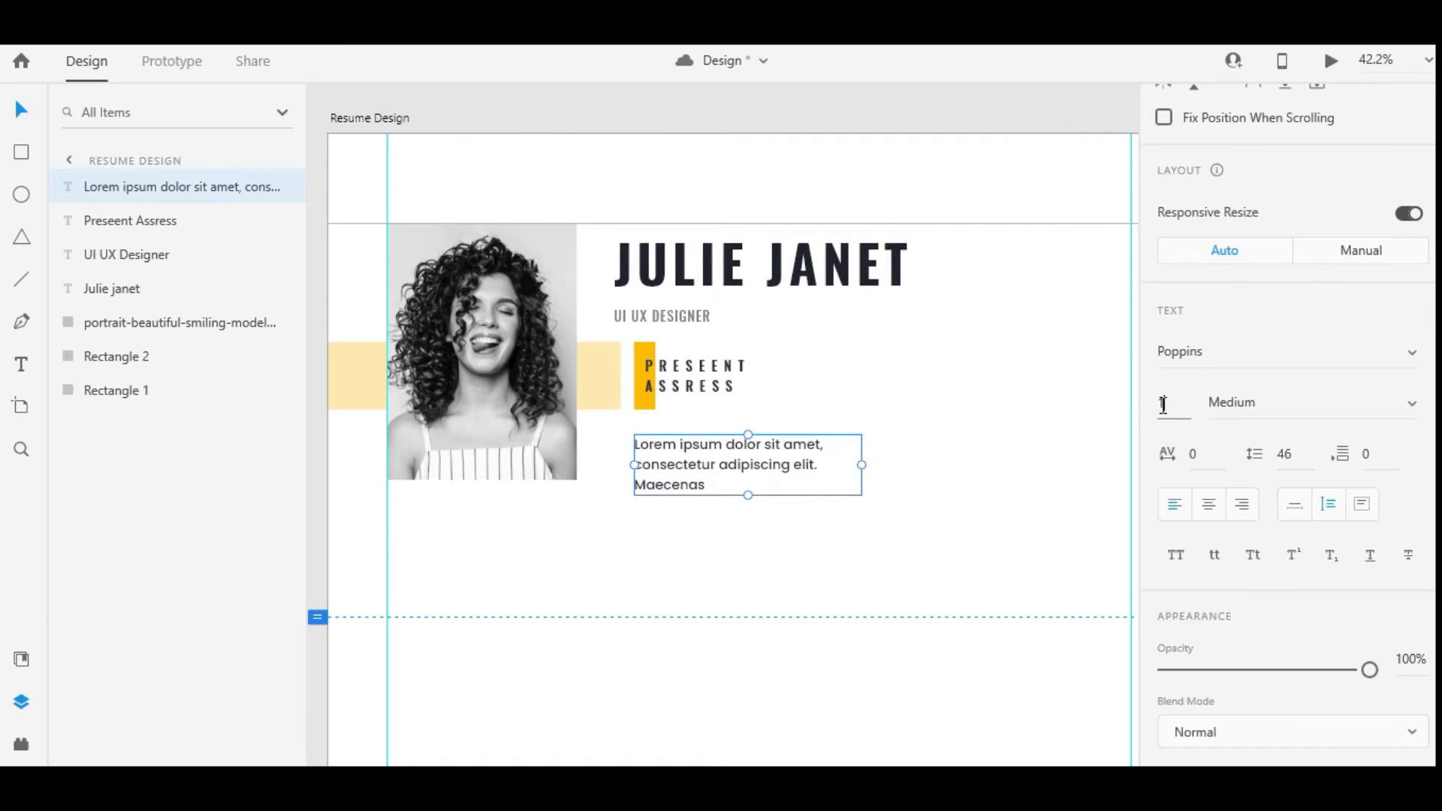
{"action": "type", "text": "20"}
{"action": "key", "text": "Return"}
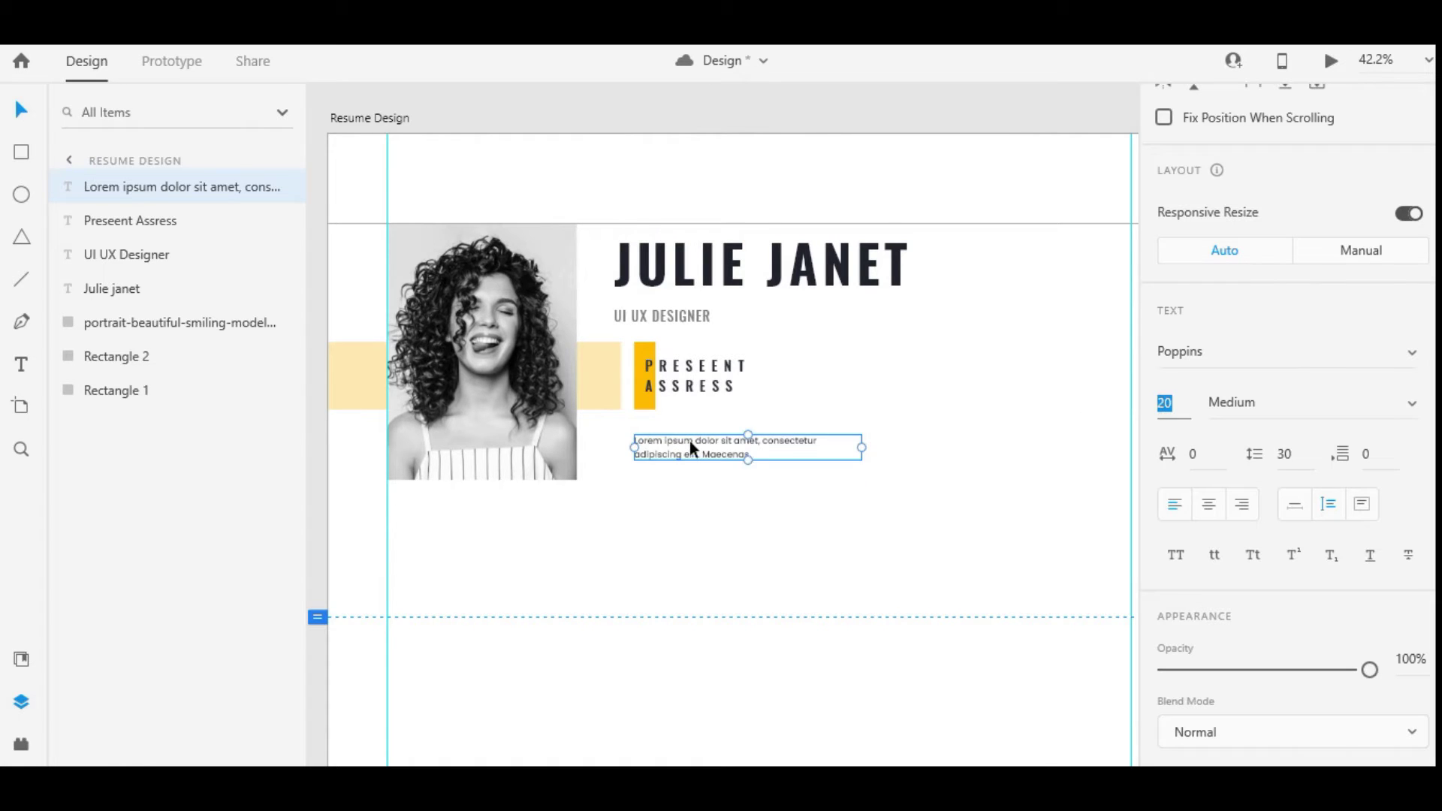
Move the paragraph under the heading and resize its width so it wraps onto two lines
{"action": "scroll", "coordinate": [692, 449], "scroll_direction": "up", "scroll_amount": 2}
{"action": "left_click_drag", "start_coordinate": [917, 449], "coordinate": [847, 453]}
{"action": "left_click", "coordinate": [711, 362]}
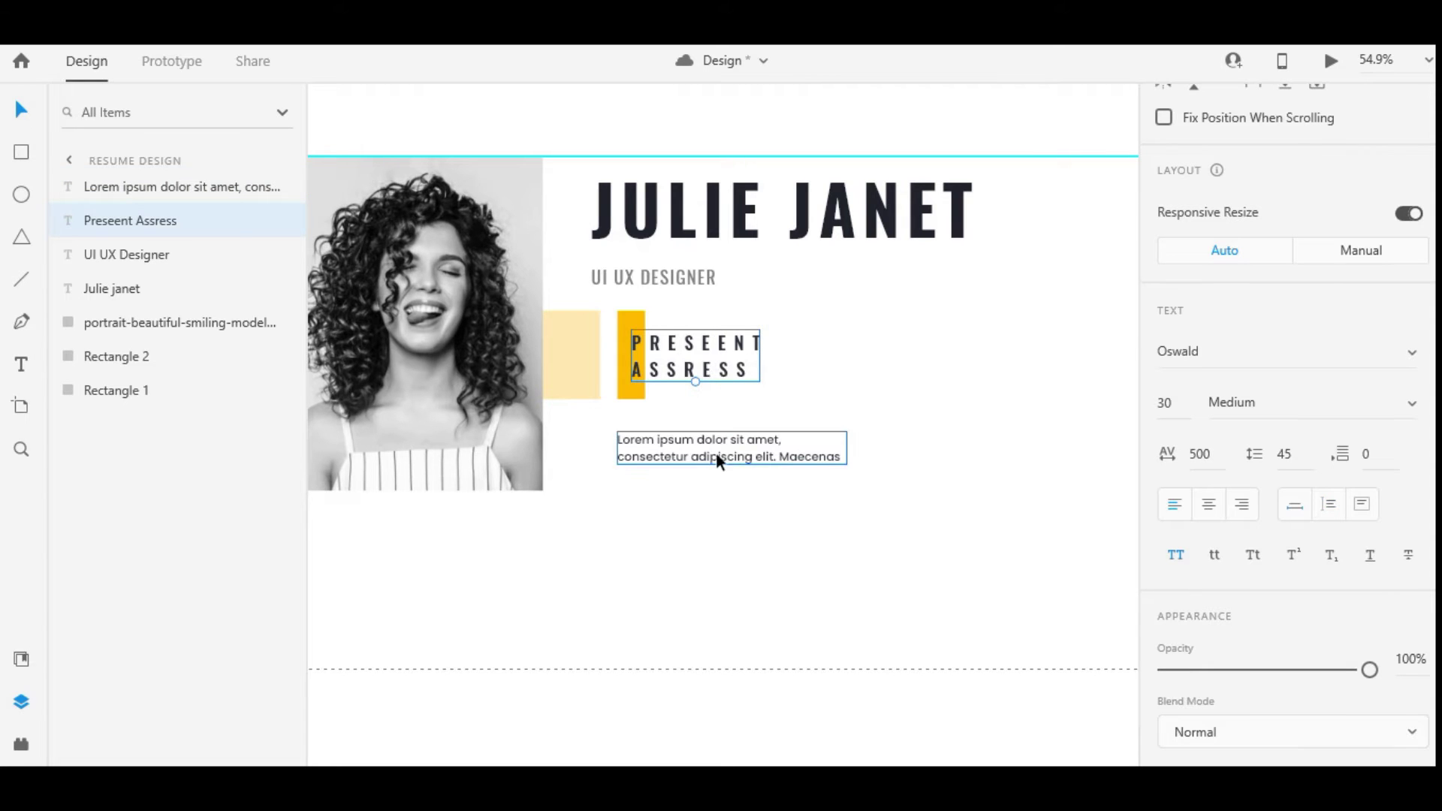
{"action": "left_click_drag", "start_coordinate": [715, 455], "coordinate": [703, 441]}
{"action": "left_click_drag", "start_coordinate": [847, 433], "coordinate": [784, 428]}
{"action": "key", "text": "alt+Tab"}
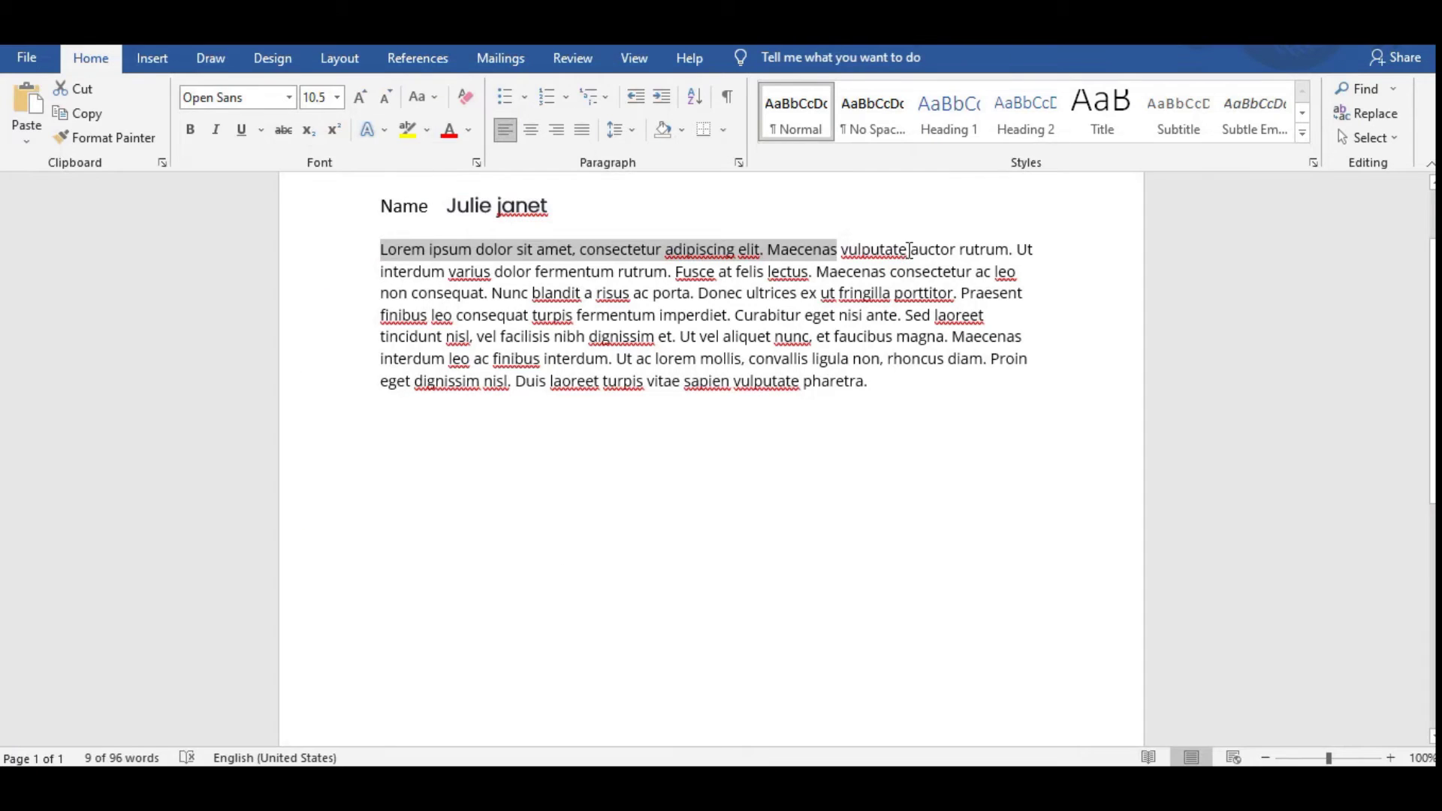
{"action": "key", "text": "alt+Tab"}
{"action": "left_click_drag", "start_coordinate": [846, 434], "coordinate": [862, 438]}
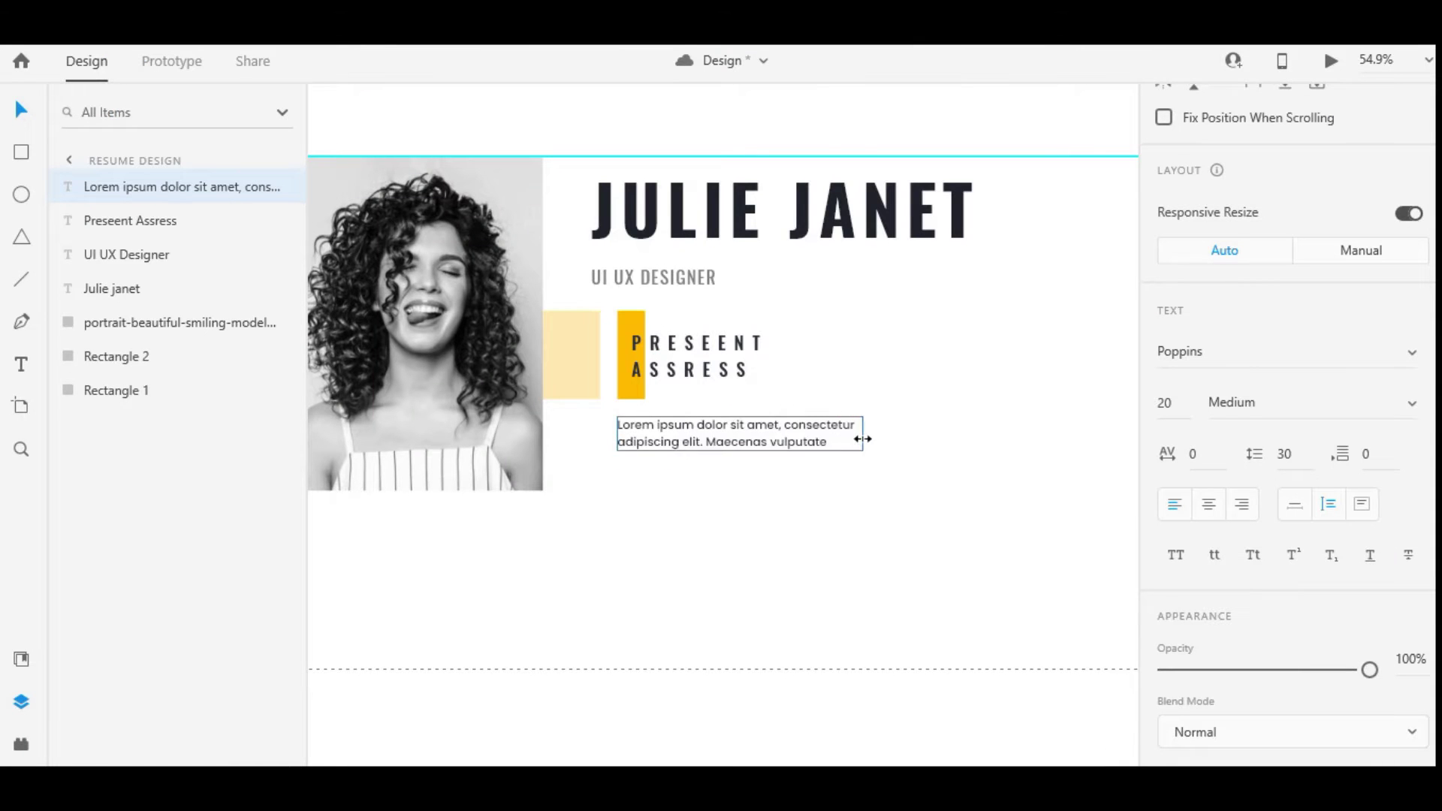
Insert 'p. 40' before Lorem and '.india' at the end of the address paragraph
{"action": "left_click", "coordinate": [846, 476]}
{"action": "left_click", "coordinate": [664, 429]}
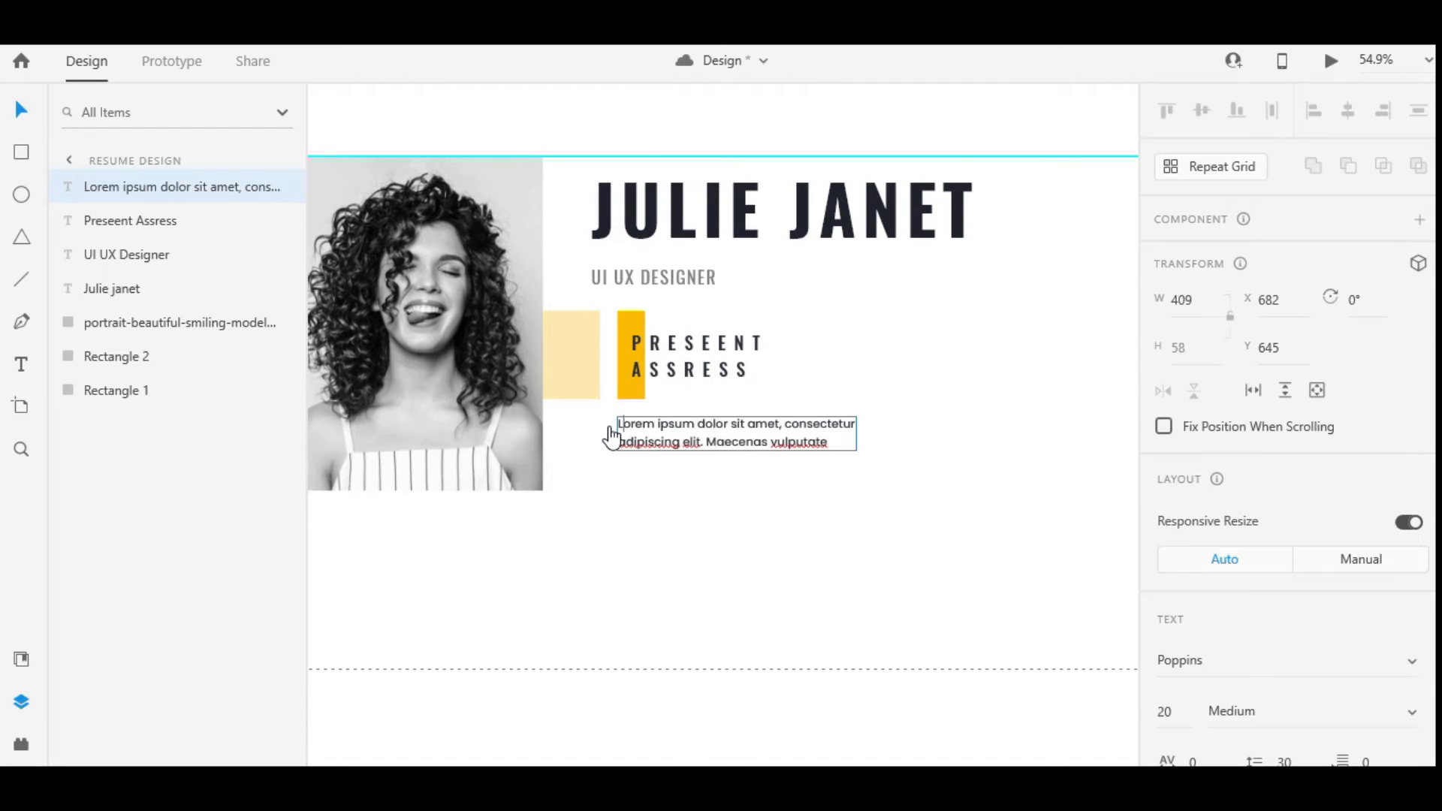
{"action": "type", "text": "p. 40 "}
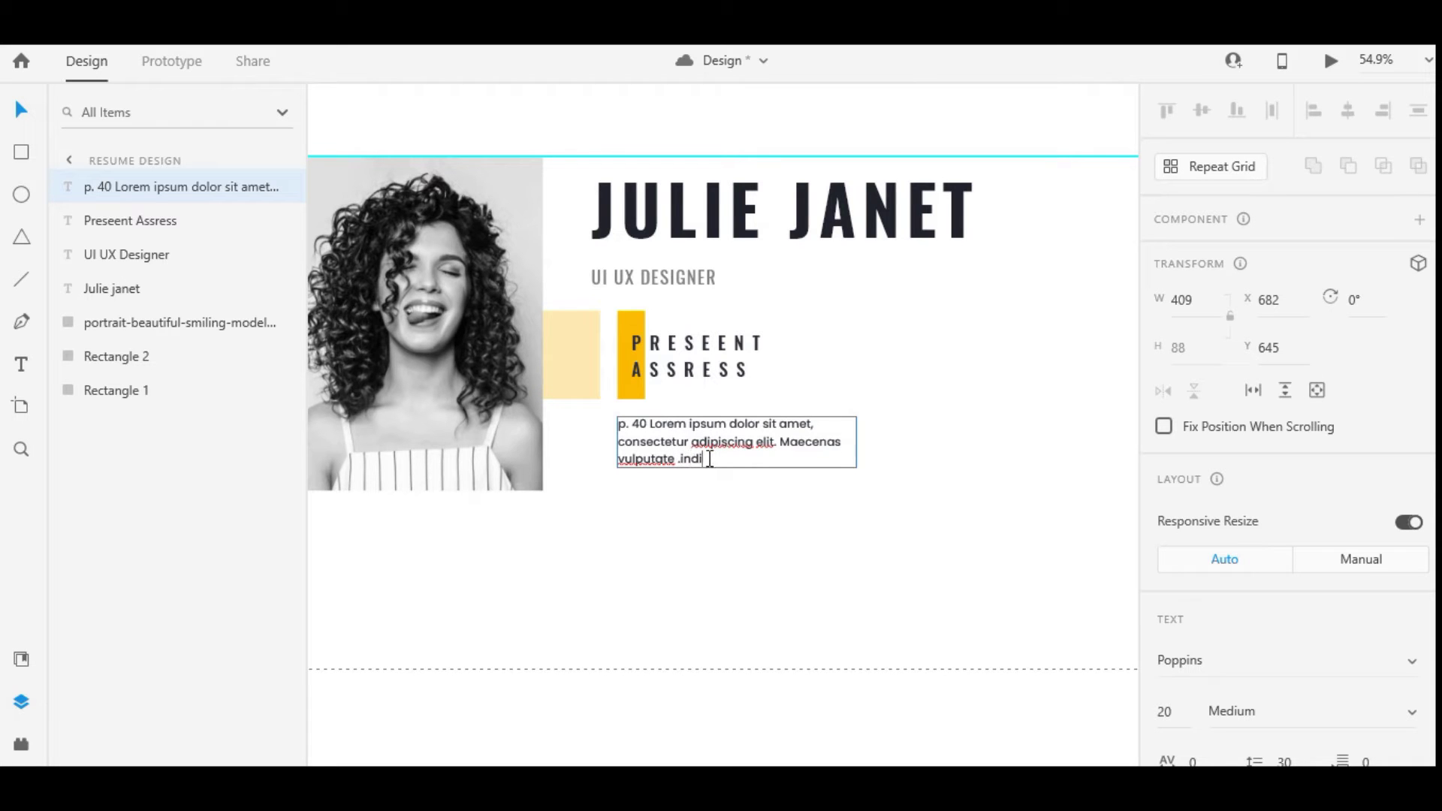
{"action": "type", "text": "a"}
{"action": "key", "text": "Escape"}
{"action": "scroll", "coordinate": [707, 453], "scroll_direction": "down", "scroll_amount": 2}
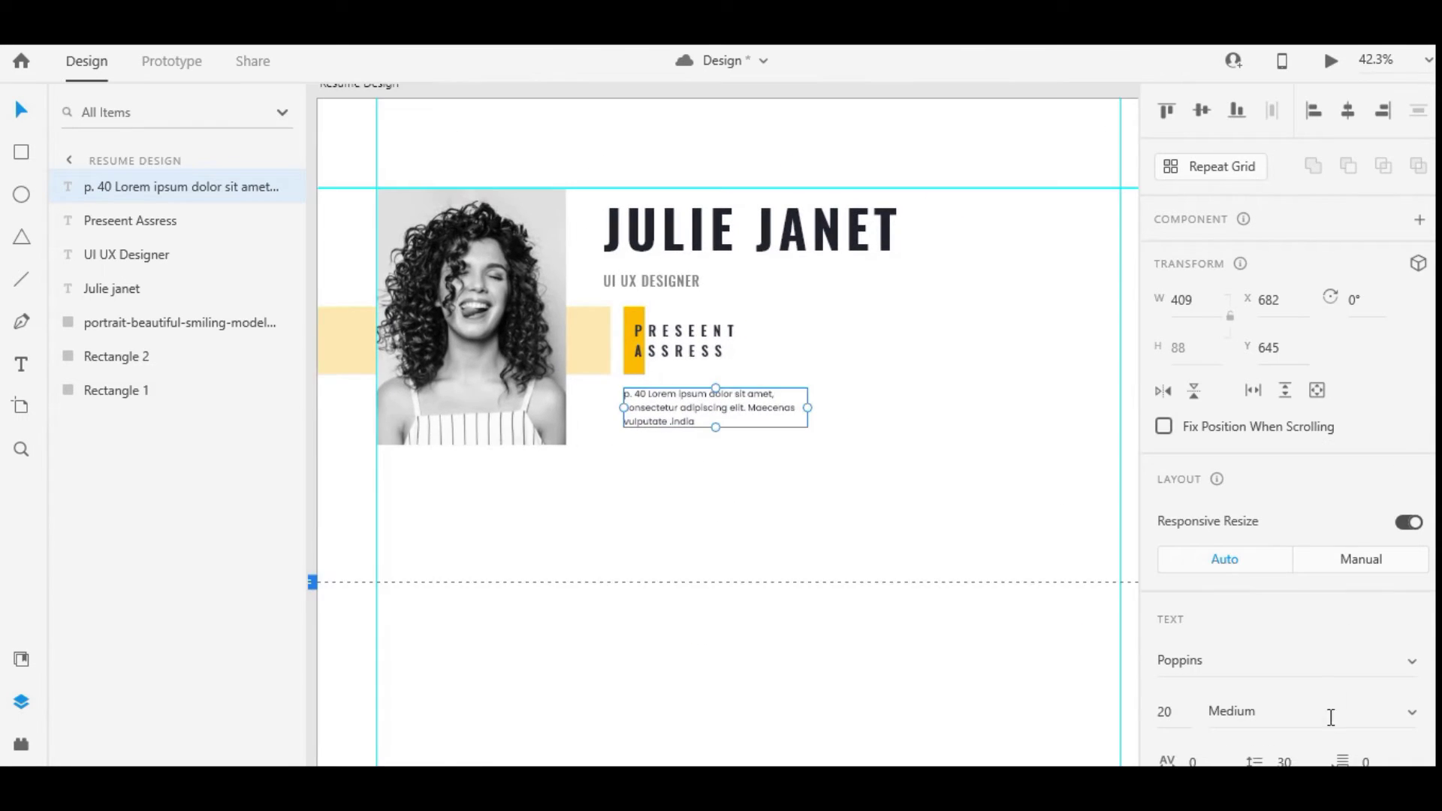
{"action": "key", "text": "Escape"}
{"action": "scroll", "coordinate": [880, 548], "scroll_direction": "down", "scroll_amount": 4}
{"action": "key", "text": "Escape"}
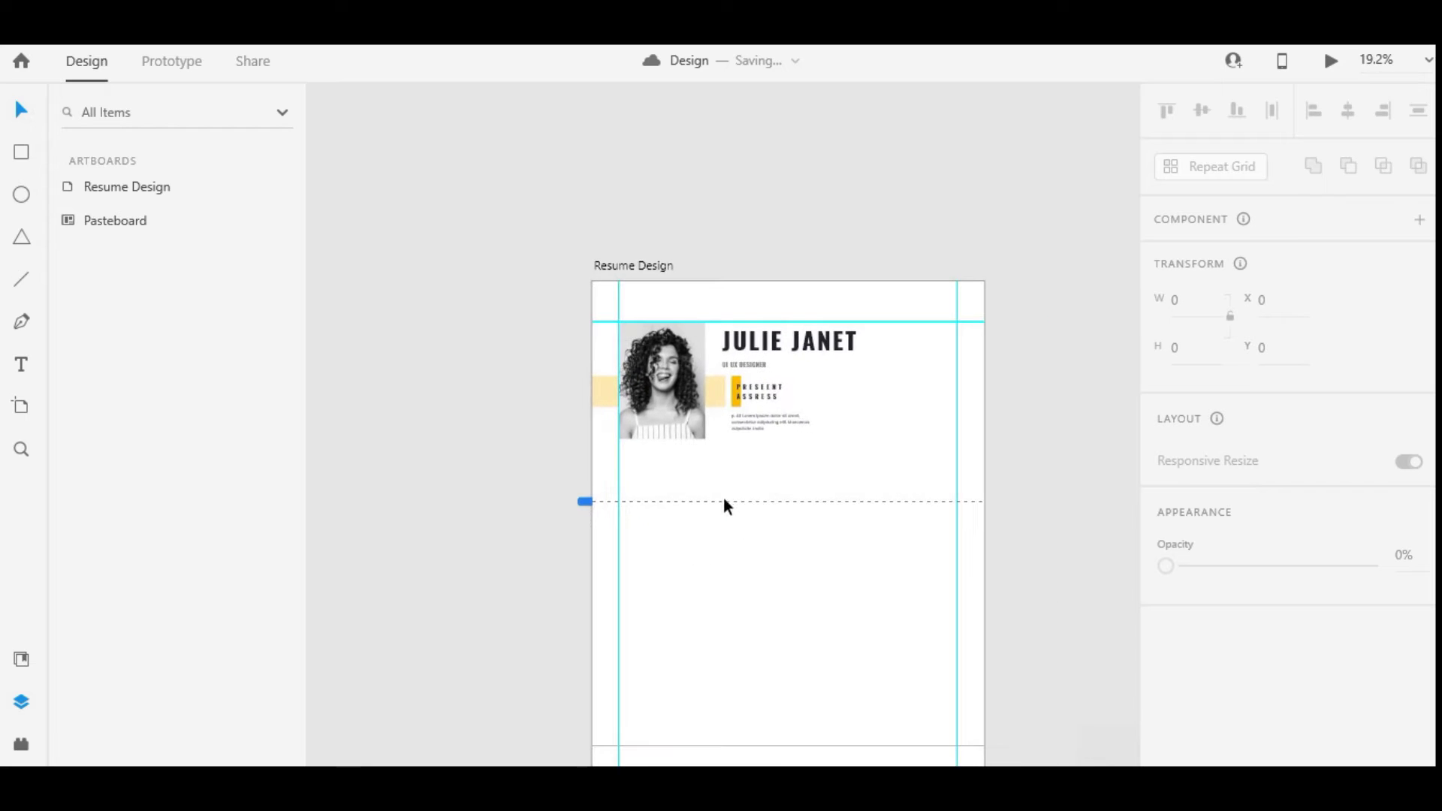
Insert the mobile-alt and mail icons from the Icons 4 Design plugin
{"action": "scroll", "coordinate": [724, 500], "scroll_direction": "up", "scroll_amount": 6}
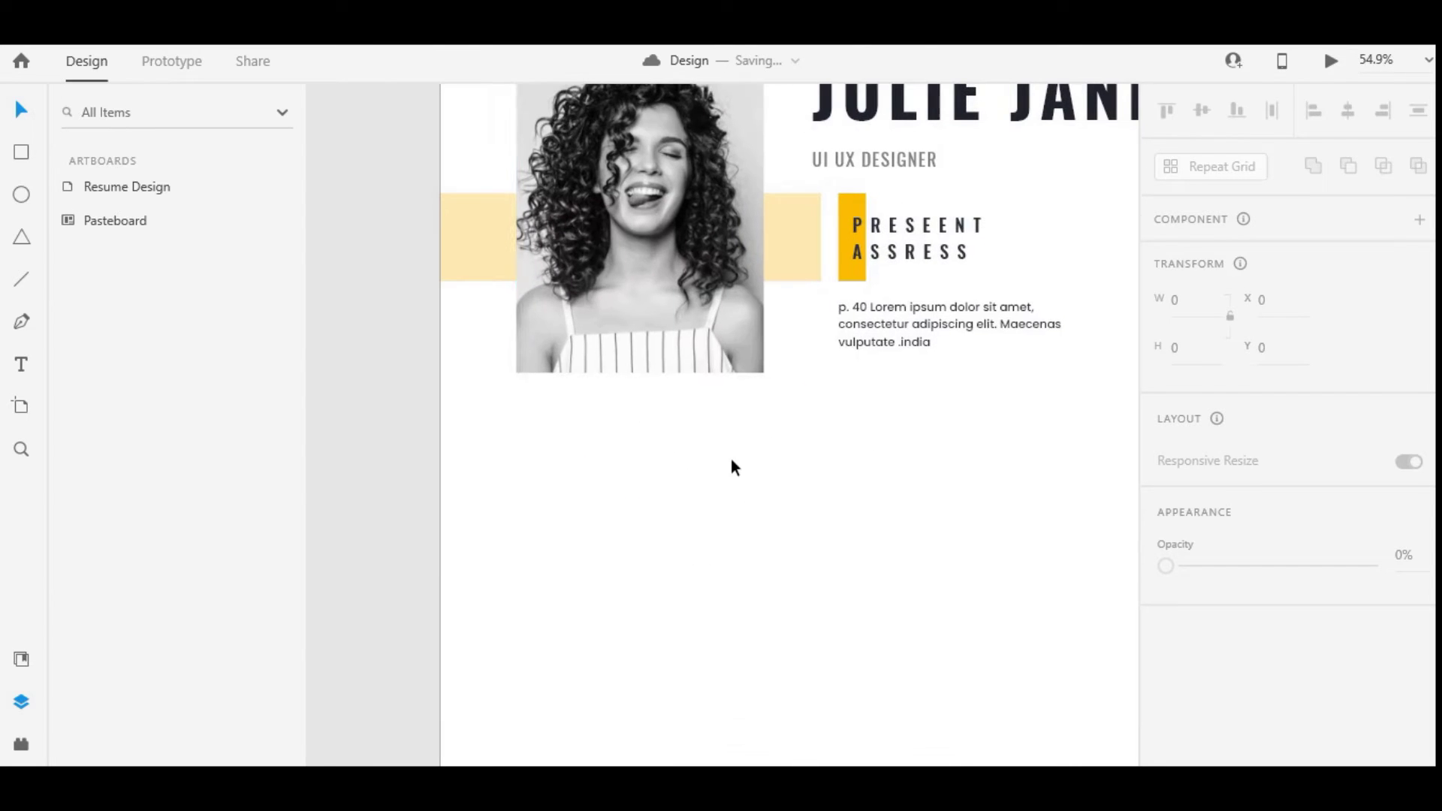
{"action": "left_click", "coordinate": [21, 744]}
{"action": "left_click", "coordinate": [129, 219]}
{"action": "type", "text": "phon"}
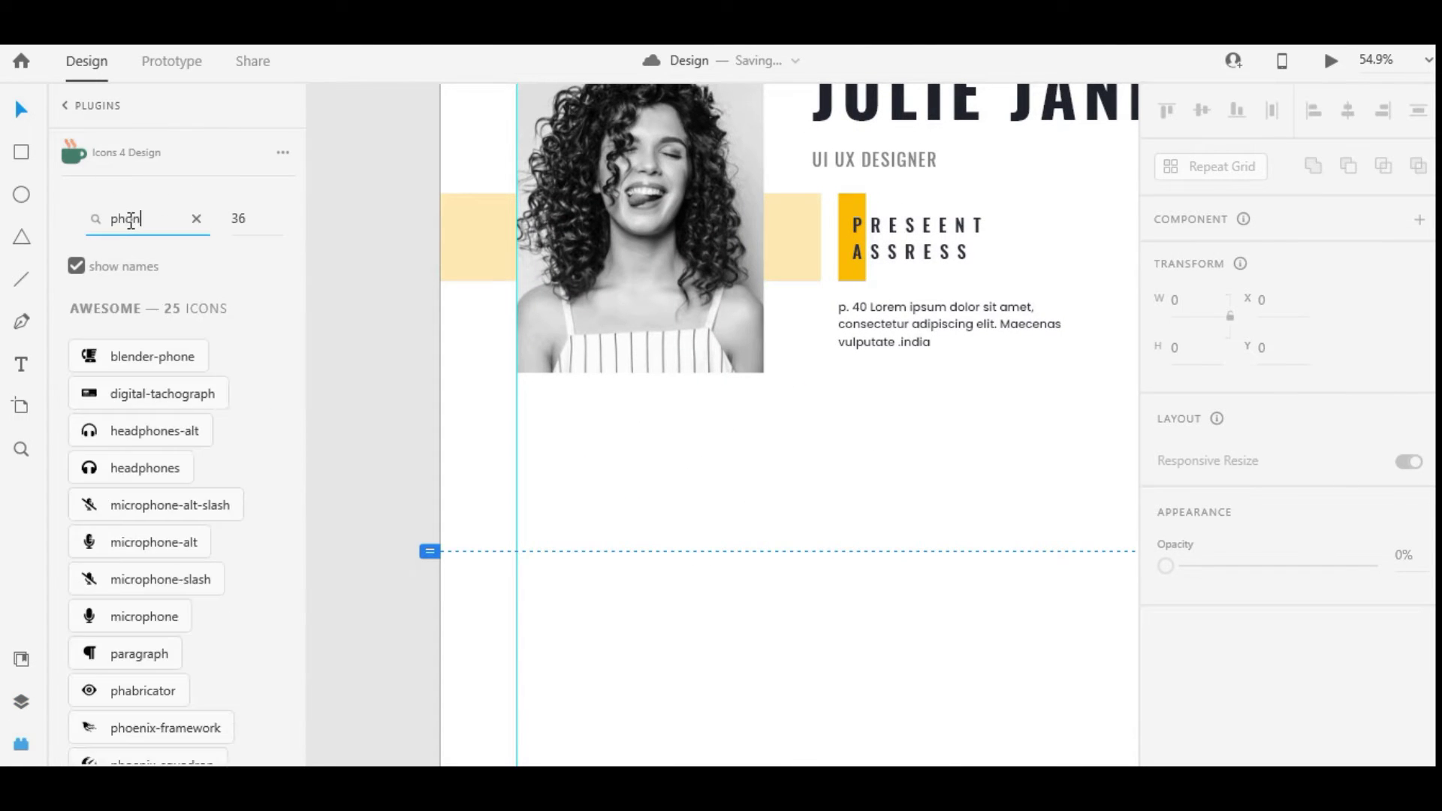
{"action": "type", "text": "e"}
{"action": "scroll", "coordinate": [160, 499], "scroll_direction": "down", "scroll_amount": 3}
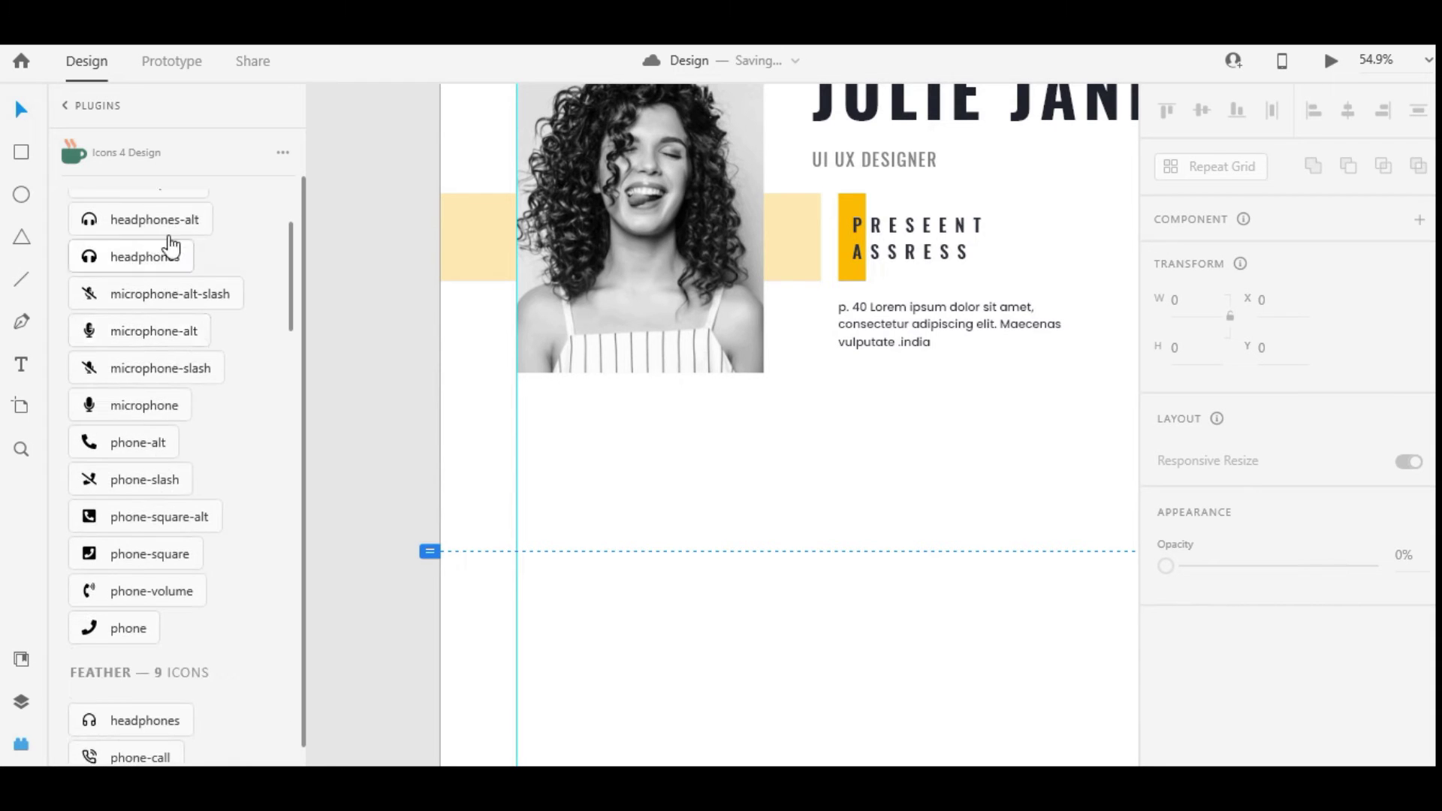
{"action": "scroll", "coordinate": [167, 245], "scroll_direction": "up", "scroll_amount": 3}
{"action": "double_click", "coordinate": [129, 218]}
{"action": "type", "text": "mobile"}
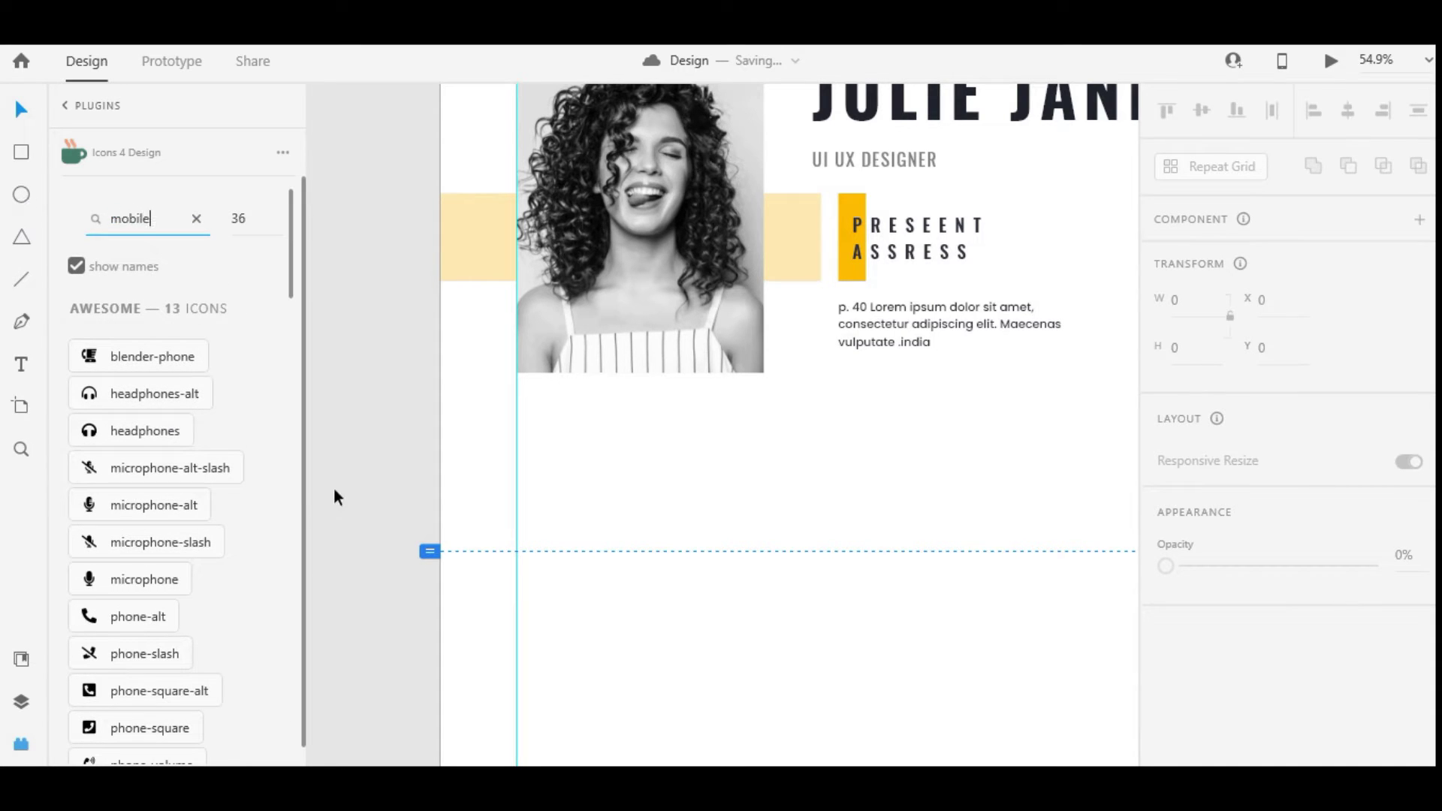
{"action": "key", "text": "Return"}
{"action": "left_click", "coordinate": [125, 355]}
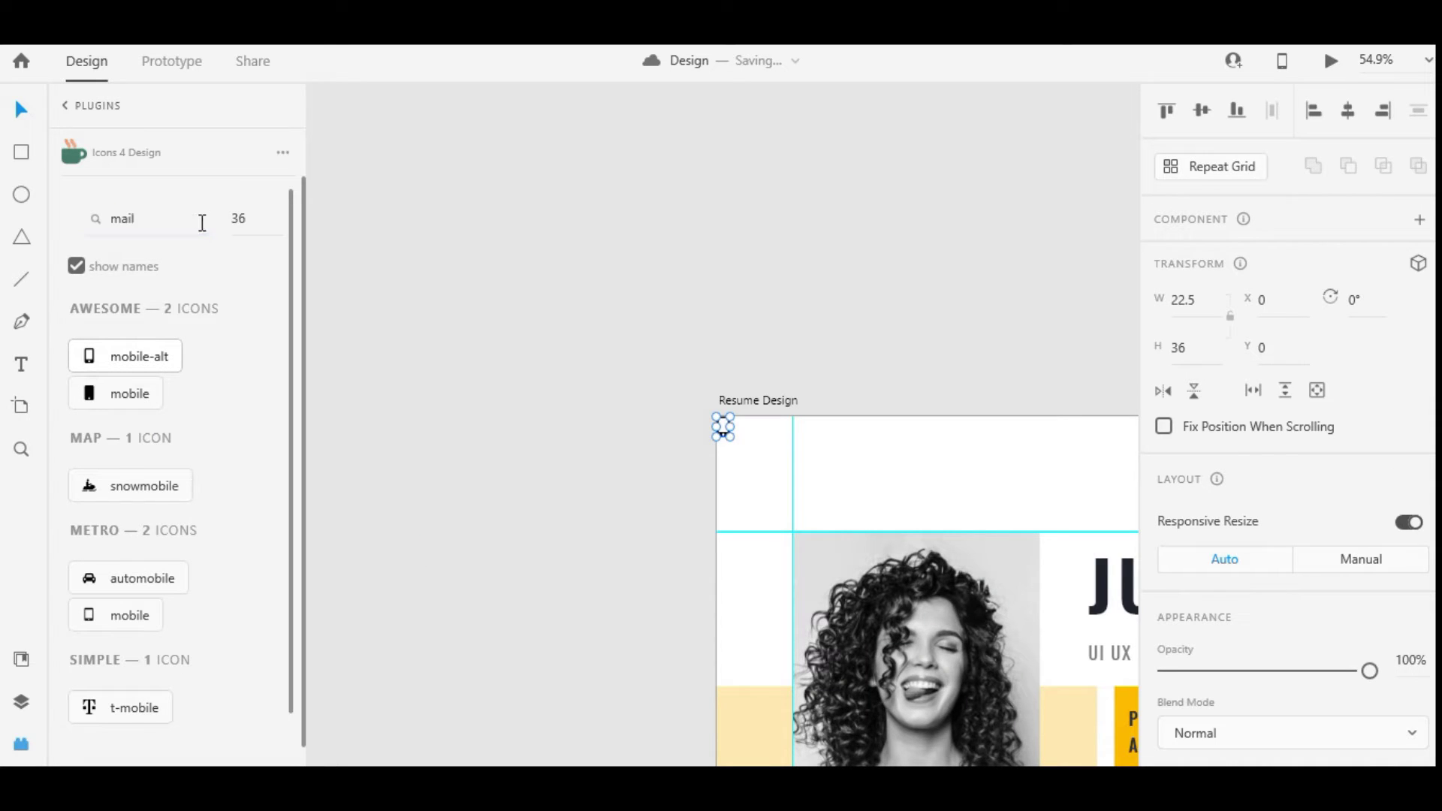
{"action": "key", "text": "Return"}
{"action": "left_click", "coordinate": [124, 522]}
Search 'web' and insert the web-asset icon beside the mail icon
{"action": "double_click", "coordinate": [161, 233]}
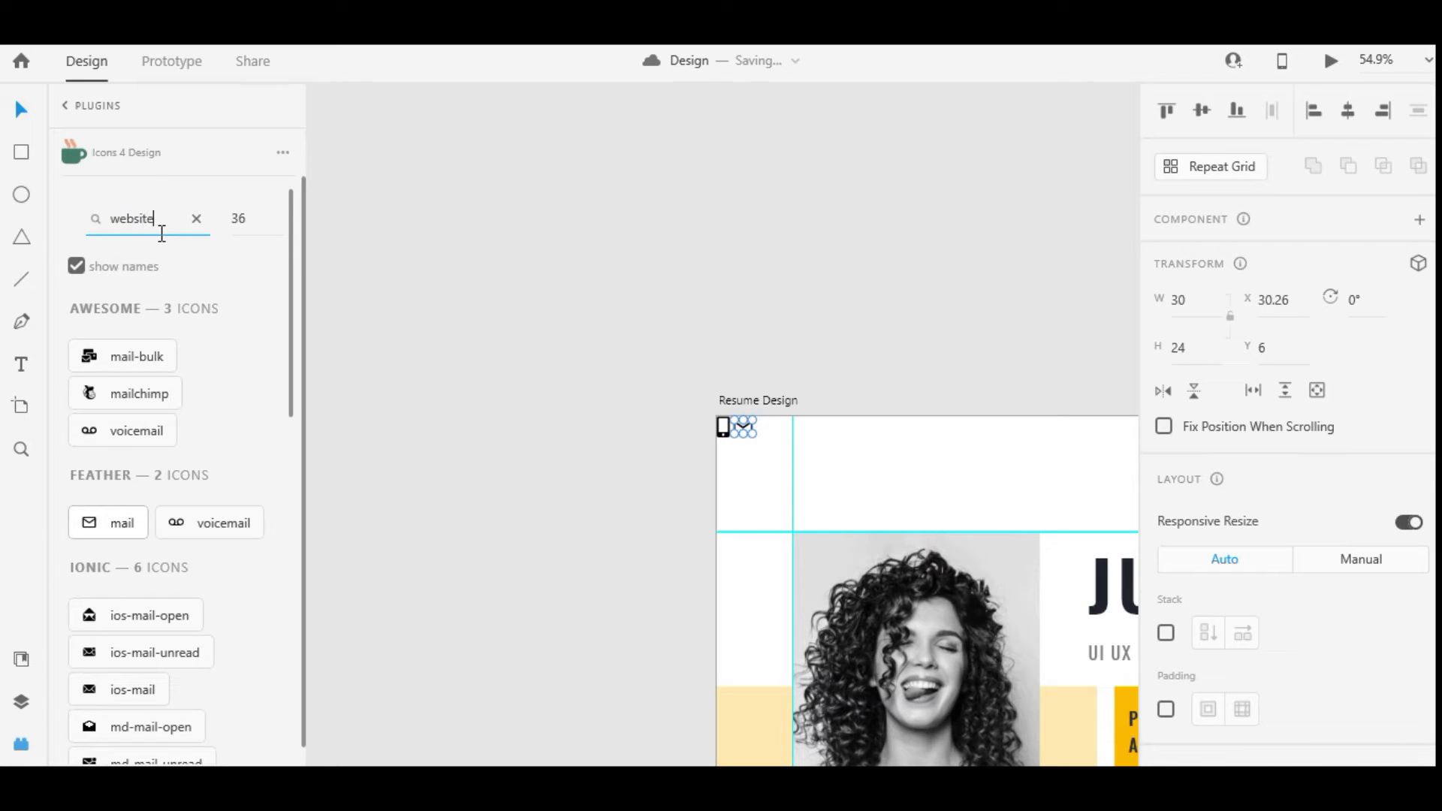
{"action": "type", "text": "website"}
{"action": "key", "text": "Return"}
{"action": "double_click", "coordinate": [178, 227]}
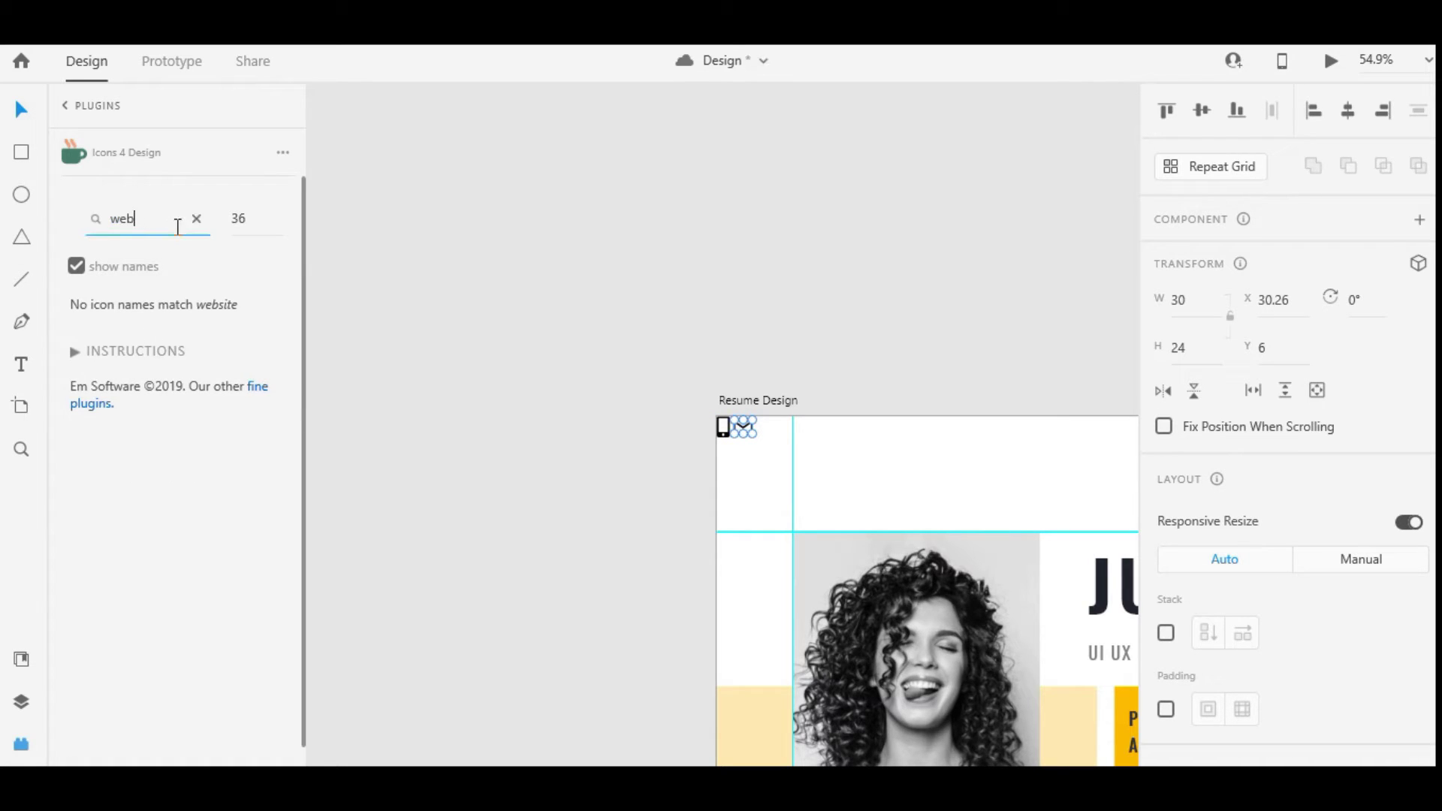
{"action": "type", "text": "web"}
{"action": "key", "text": "Return"}
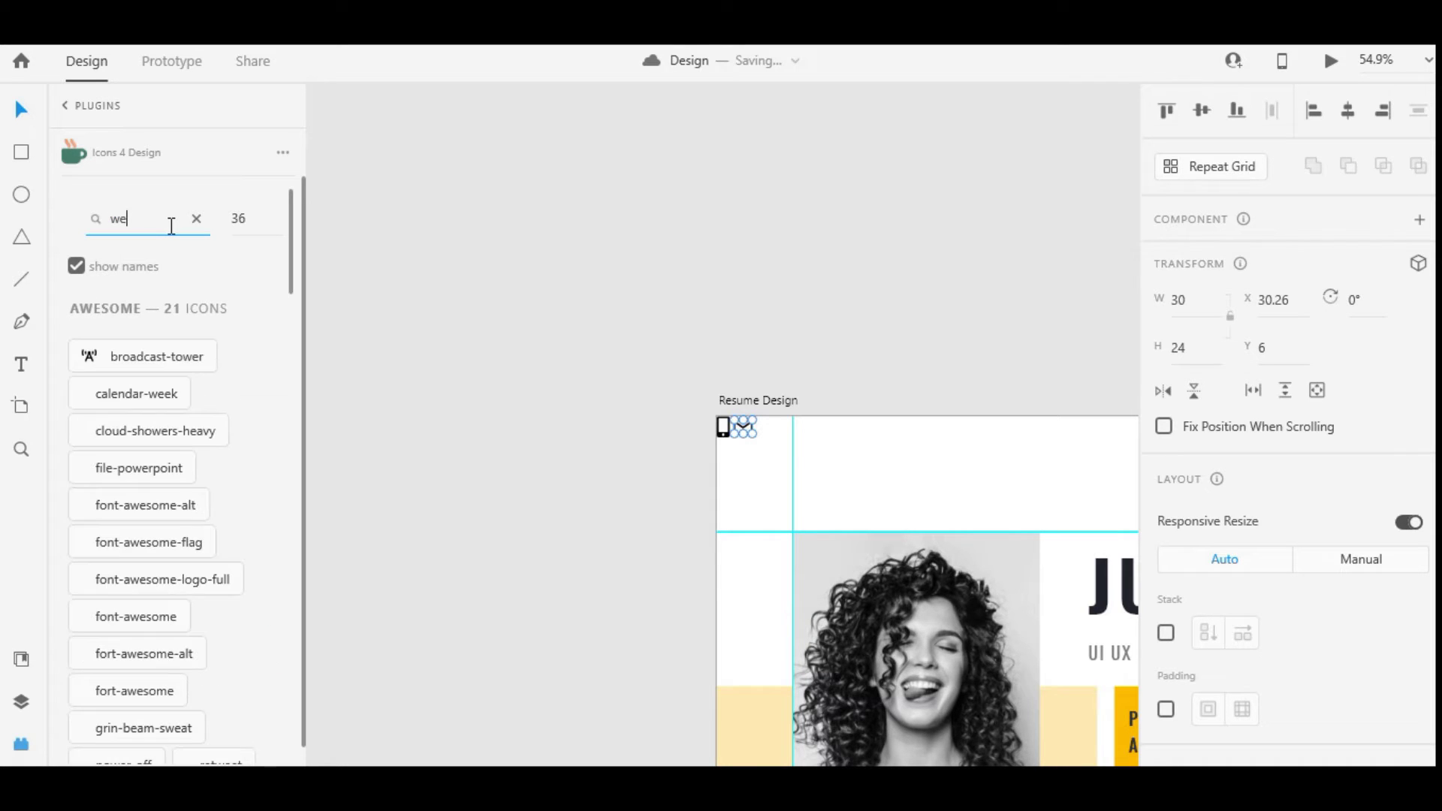
{"action": "key", "text": "BackSpace"}
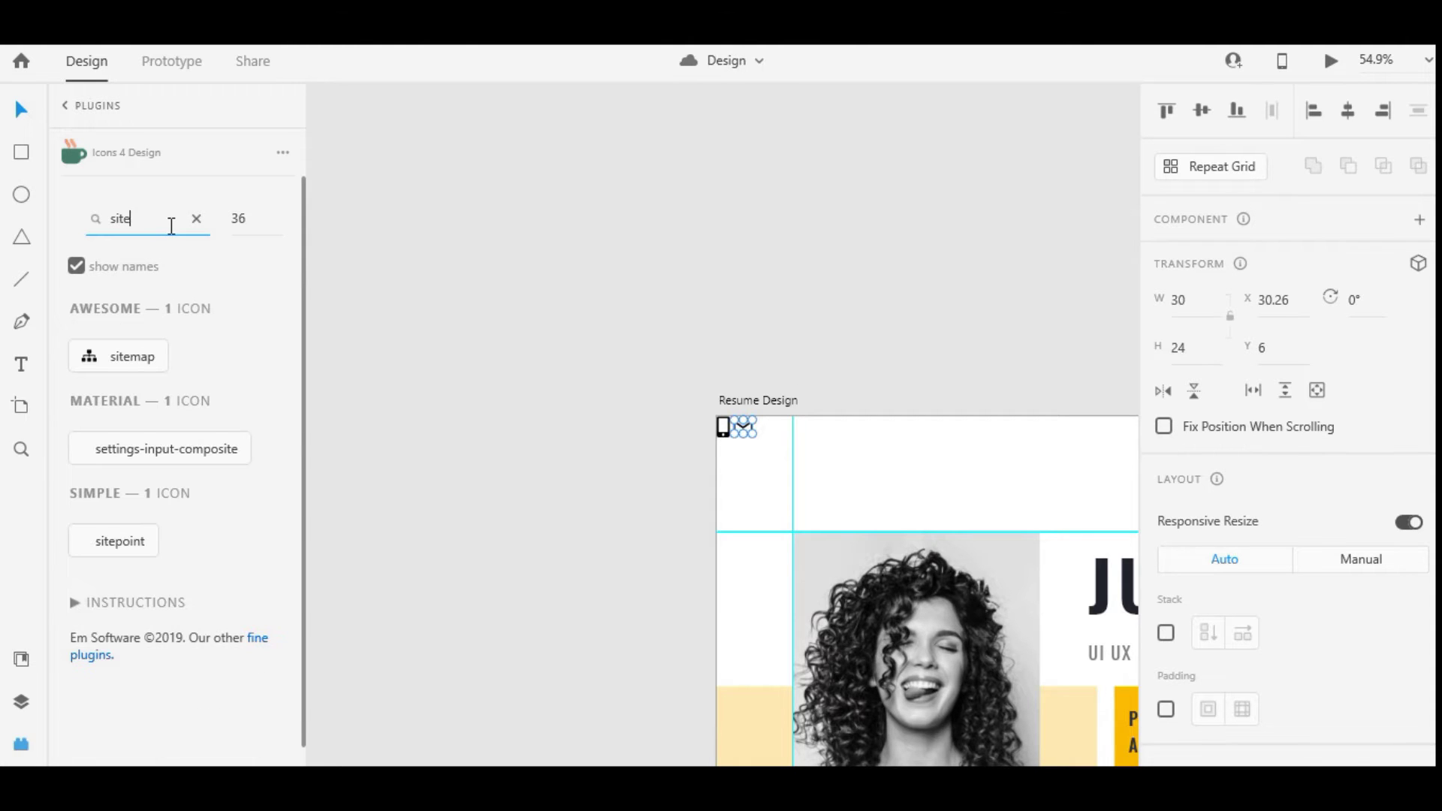
{"action": "key", "text": "BackSpace"}
{"action": "key", "text": "BackSpace"}
{"action": "key", "text": "BackSpace"}
{"action": "key", "text": "BackSpace"}
{"action": "type", "text": "net"}
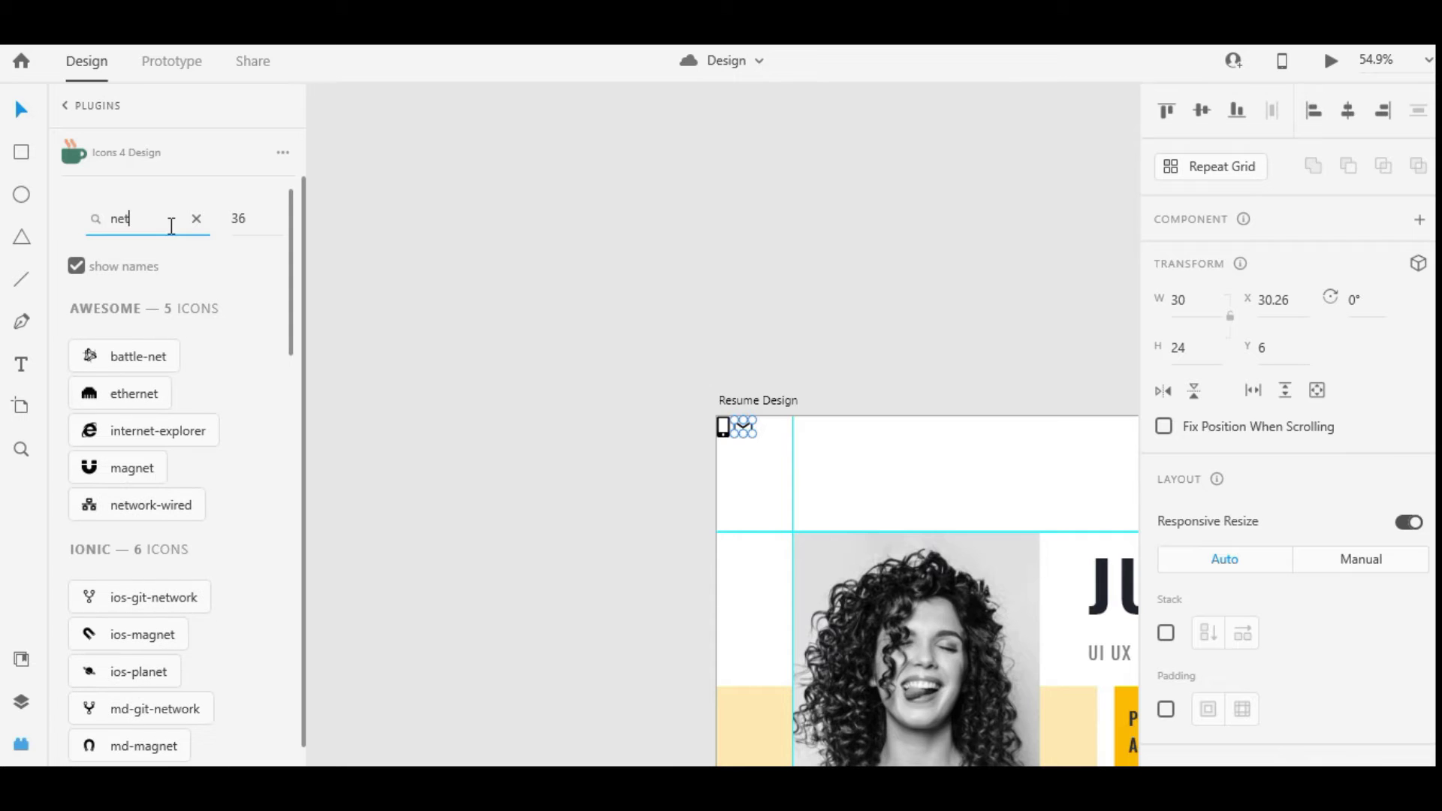
{"action": "key", "text": "BackSpace"}
{"action": "key", "text": "BackSpace"}
{"action": "key", "text": "BackSpace"}
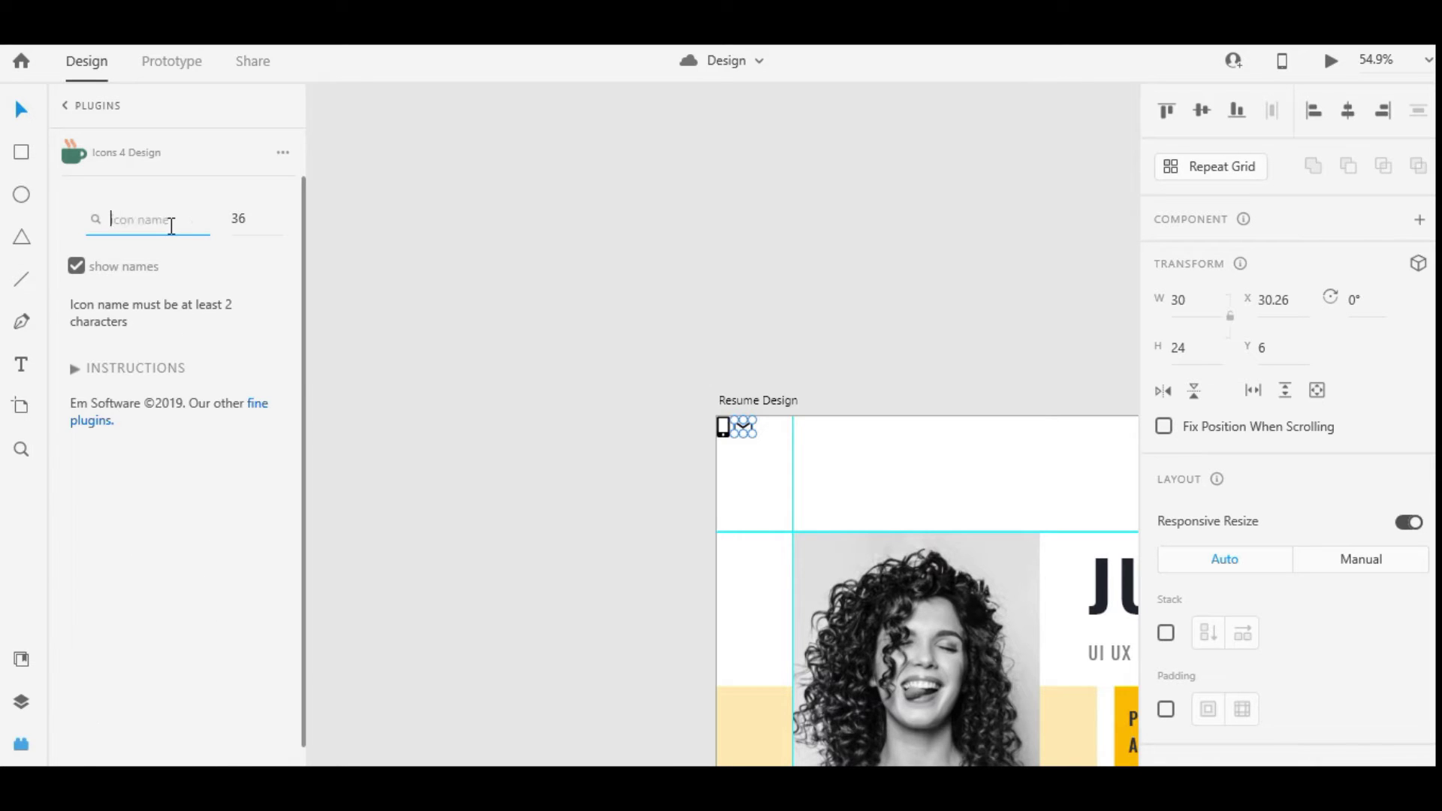
{"action": "left_click", "coordinate": [150, 362]}
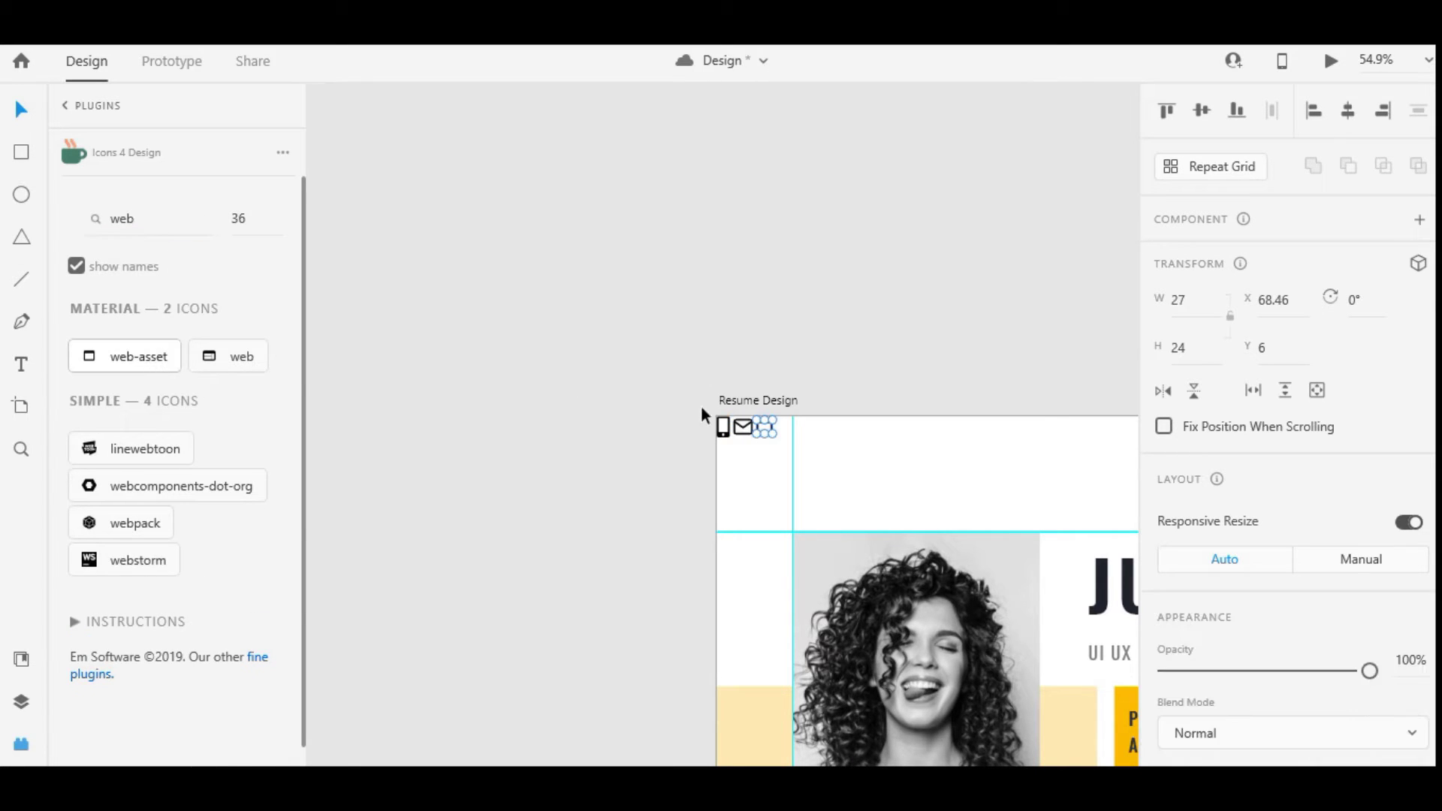
{"action": "scroll", "coordinate": [762, 454], "scroll_direction": "up", "scroll_amount": 5}
Replace the web icon with the webpack icon on the artboard
{"action": "left_click", "coordinate": [638, 428]}
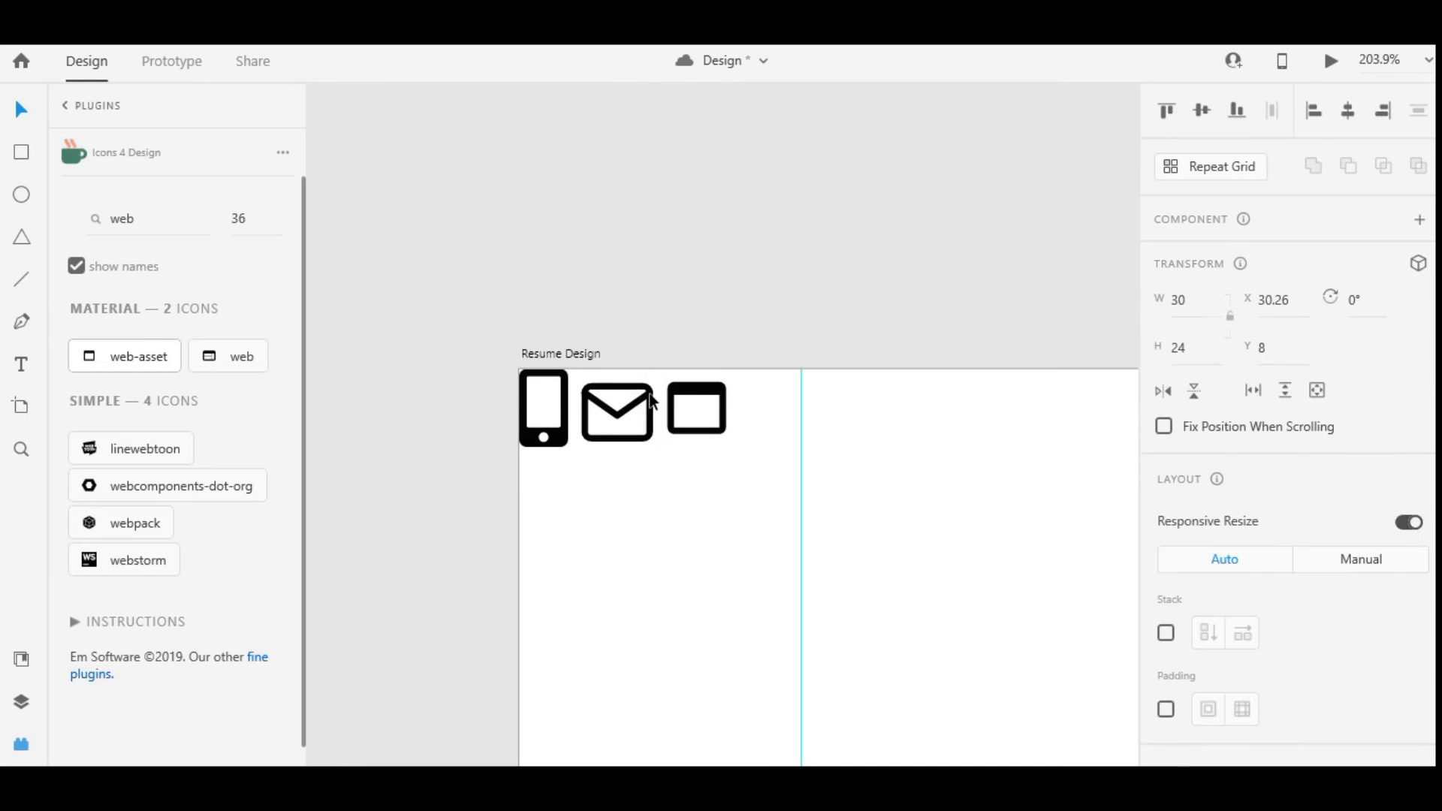
{"action": "left_click_drag", "start_coordinate": [651, 434], "coordinate": [645, 431]}
{"action": "key", "text": "ctrl+z"}
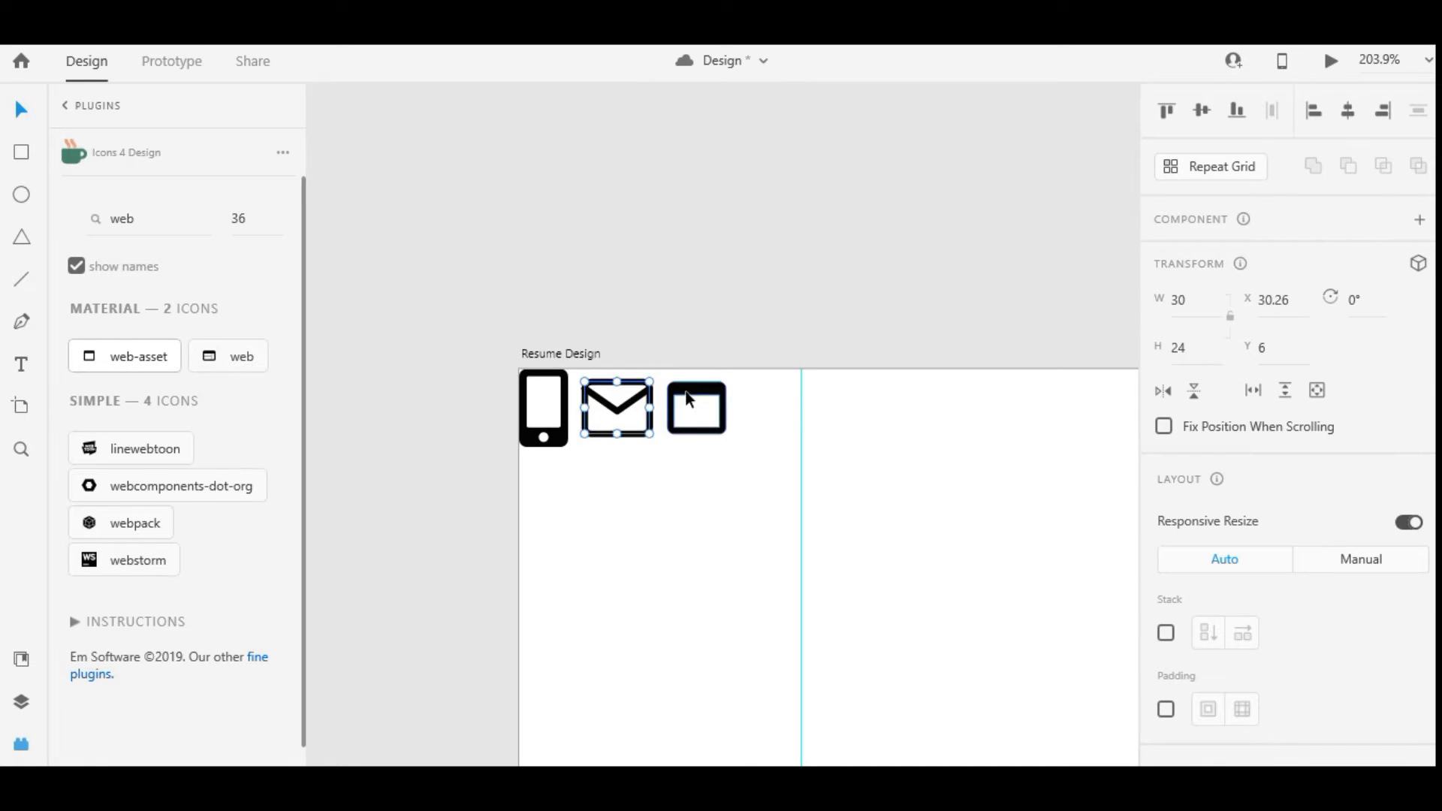
{"action": "left_click", "coordinate": [689, 399]}
{"action": "scroll", "coordinate": [1179, 412], "scroll_direction": "down", "scroll_amount": 5}
{"action": "key", "text": "Delete"}
{"action": "left_click", "coordinate": [147, 529]}
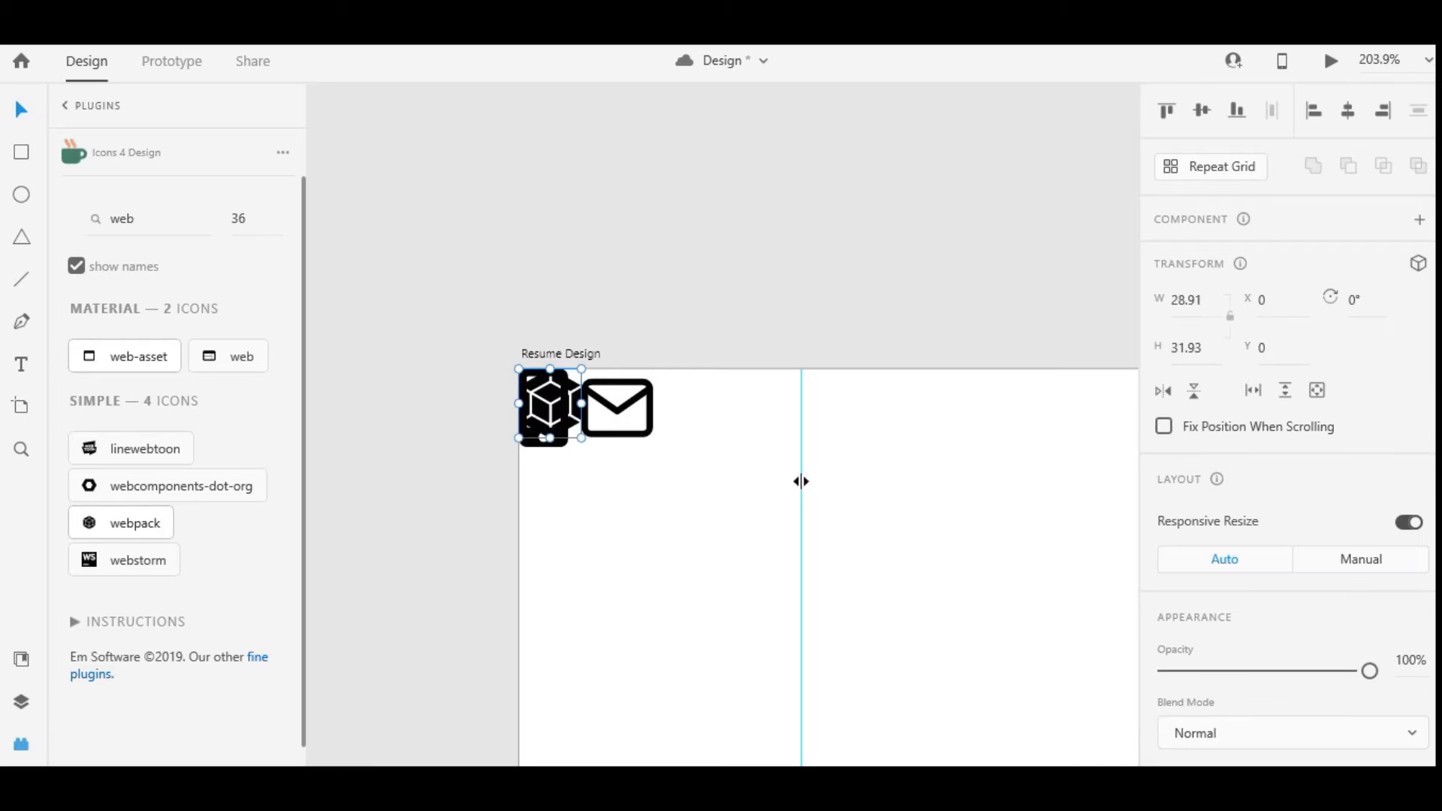
{"action": "left_click_drag", "start_coordinate": [581, 392], "coordinate": [720, 394]}
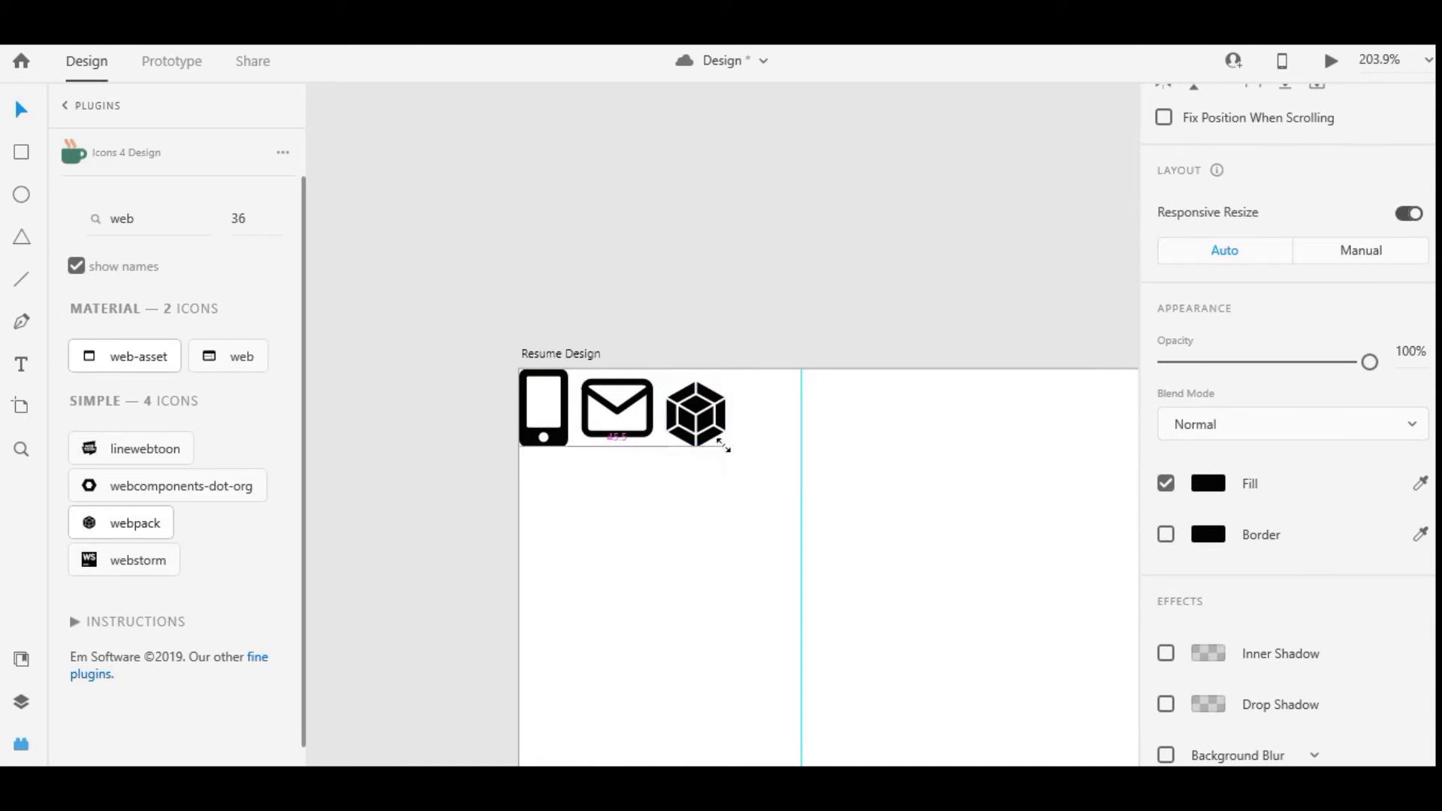
Move the phone icon right of the webpack icon and shrink the envelope icon slightly
{"action": "left_click", "coordinate": [544, 420]}
{"action": "left_click_drag", "start_coordinate": [556, 440], "coordinate": [759, 409]}
{"action": "left_click", "coordinate": [706, 410]}
{"action": "left_click", "coordinate": [647, 431]}
{"action": "left_click_drag", "start_coordinate": [652, 435], "coordinate": [630, 409]}
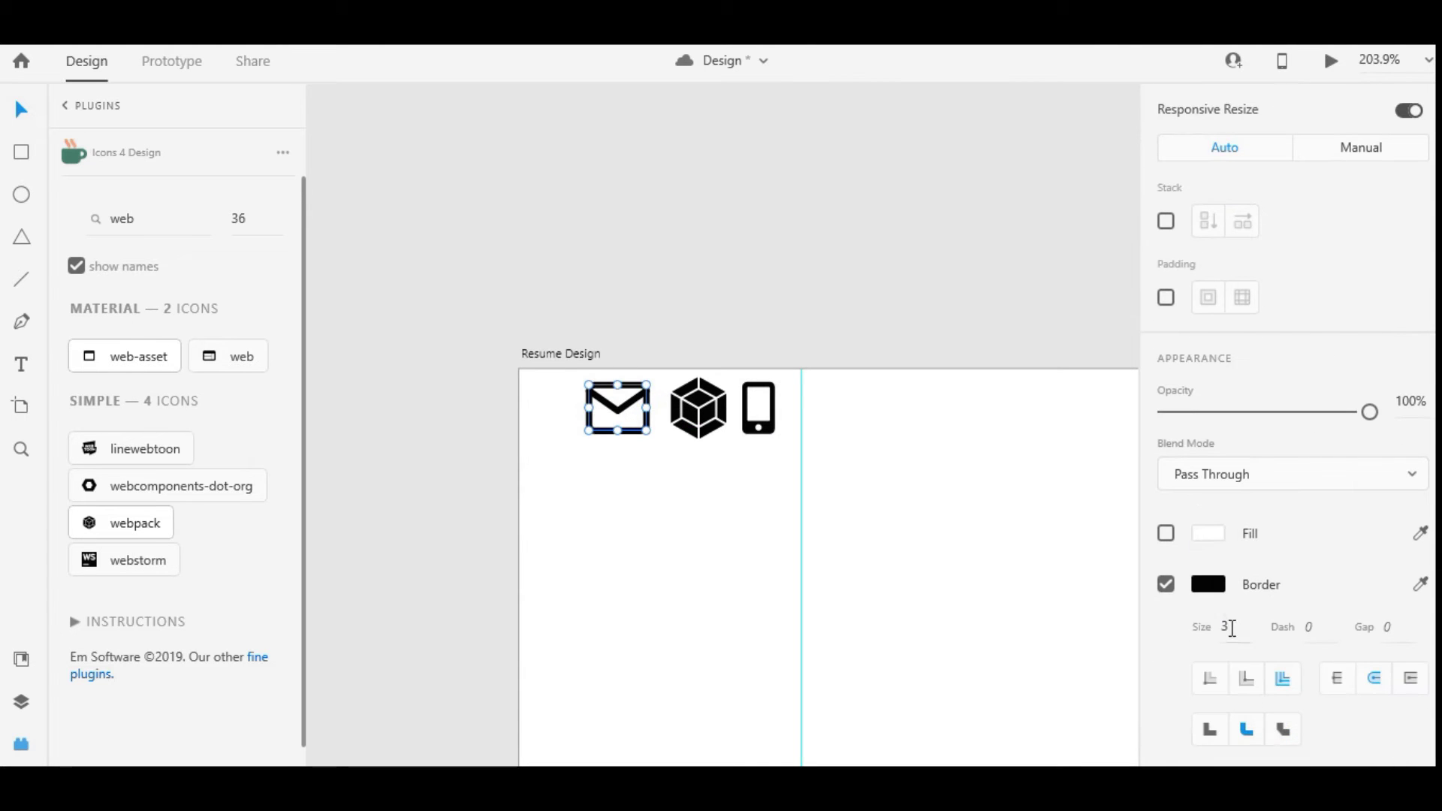
Marquee-select the phone, envelope and webpack icons together
{"action": "left_click", "coordinate": [733, 551]}
{"action": "left_click_drag", "start_coordinate": [771, 487], "coordinate": [664, 375]}
{"action": "left_click", "coordinate": [659, 489]}
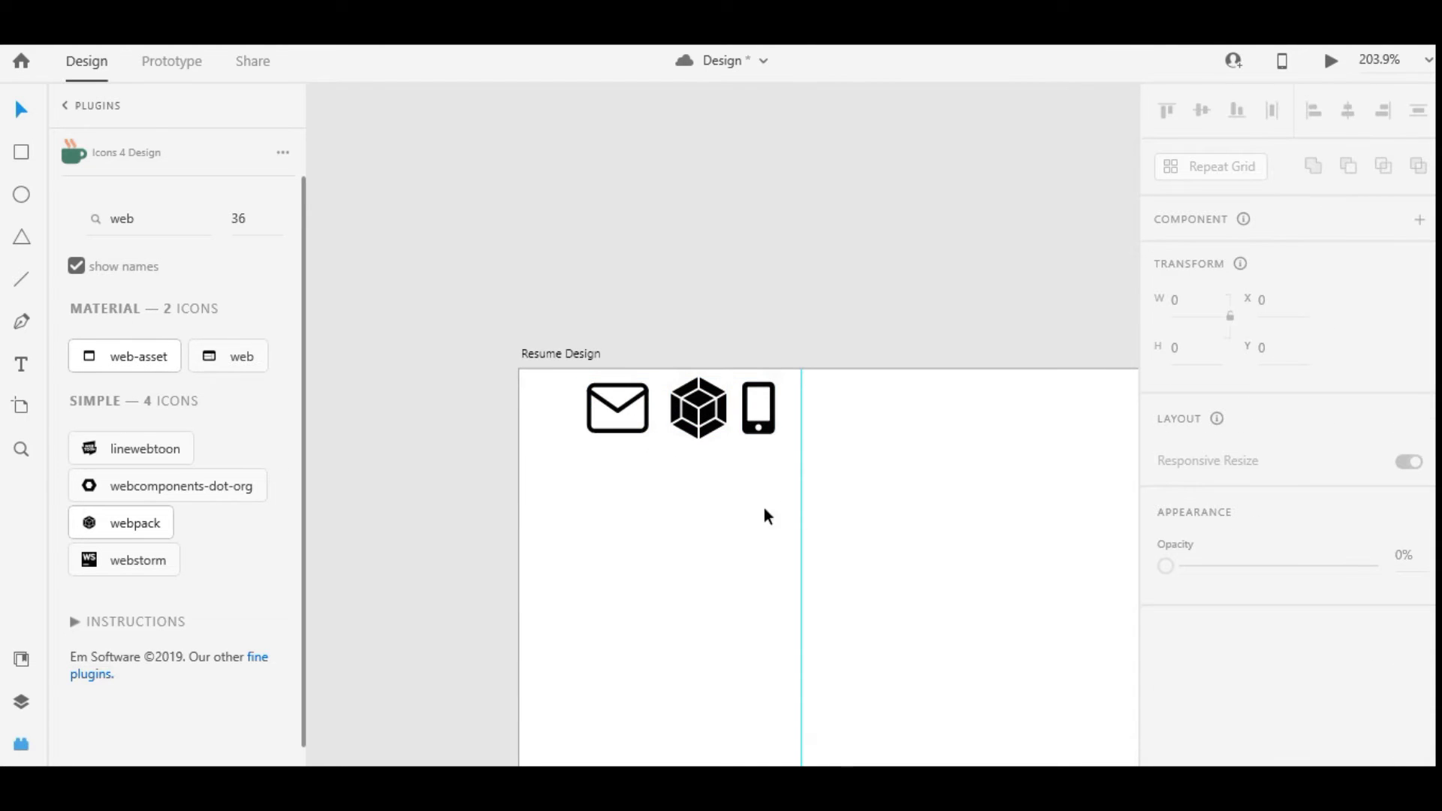
{"action": "left_click_drag", "start_coordinate": [764, 508], "coordinate": [668, 419]}
{"action": "scroll", "coordinate": [718, 403], "scroll_direction": "down", "scroll_amount": 10}
{"action": "scroll", "coordinate": [750, 458], "scroll_direction": "up", "scroll_amount": 6}
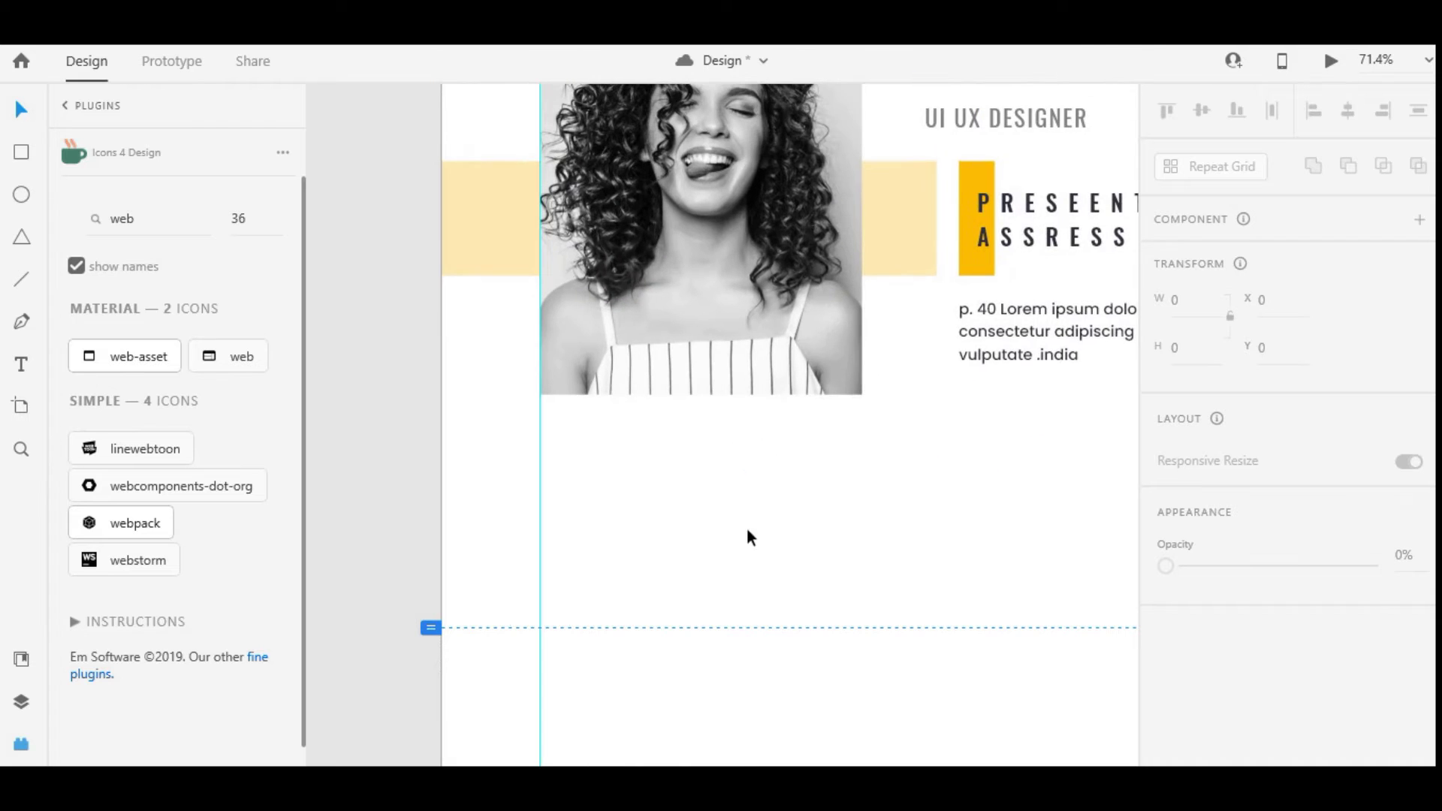
{"action": "left_click_drag", "start_coordinate": [734, 405], "coordinate": [611, 467]}
{"action": "left_click", "coordinate": [612, 467]}
Stack the envelope, webpack and phone icons into a column under the photo
{"action": "scroll", "coordinate": [611, 466], "scroll_direction": "up", "scroll_amount": 3}
{"action": "left_click", "coordinate": [518, 436]}
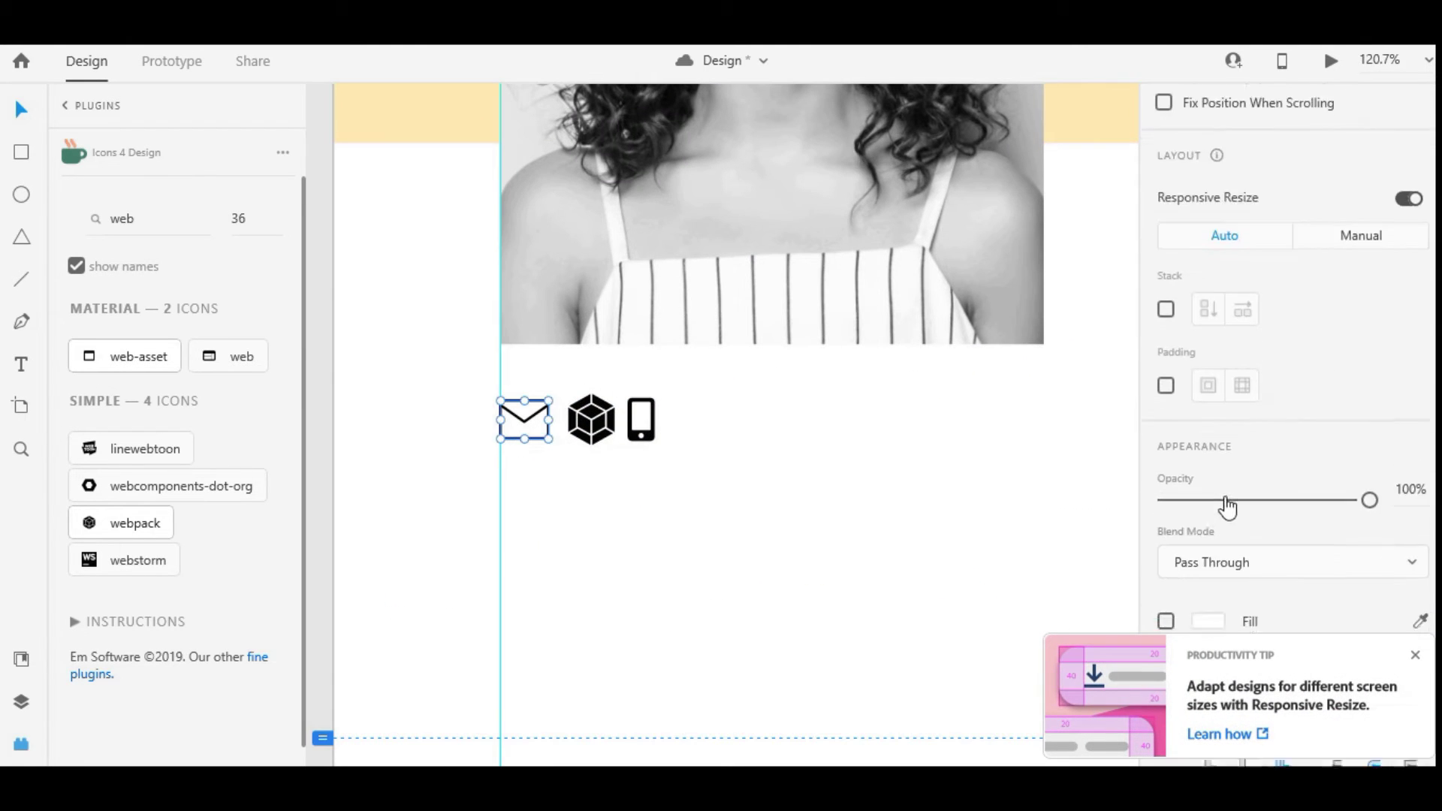
{"action": "left_click", "coordinate": [605, 435], "text": "shift"}
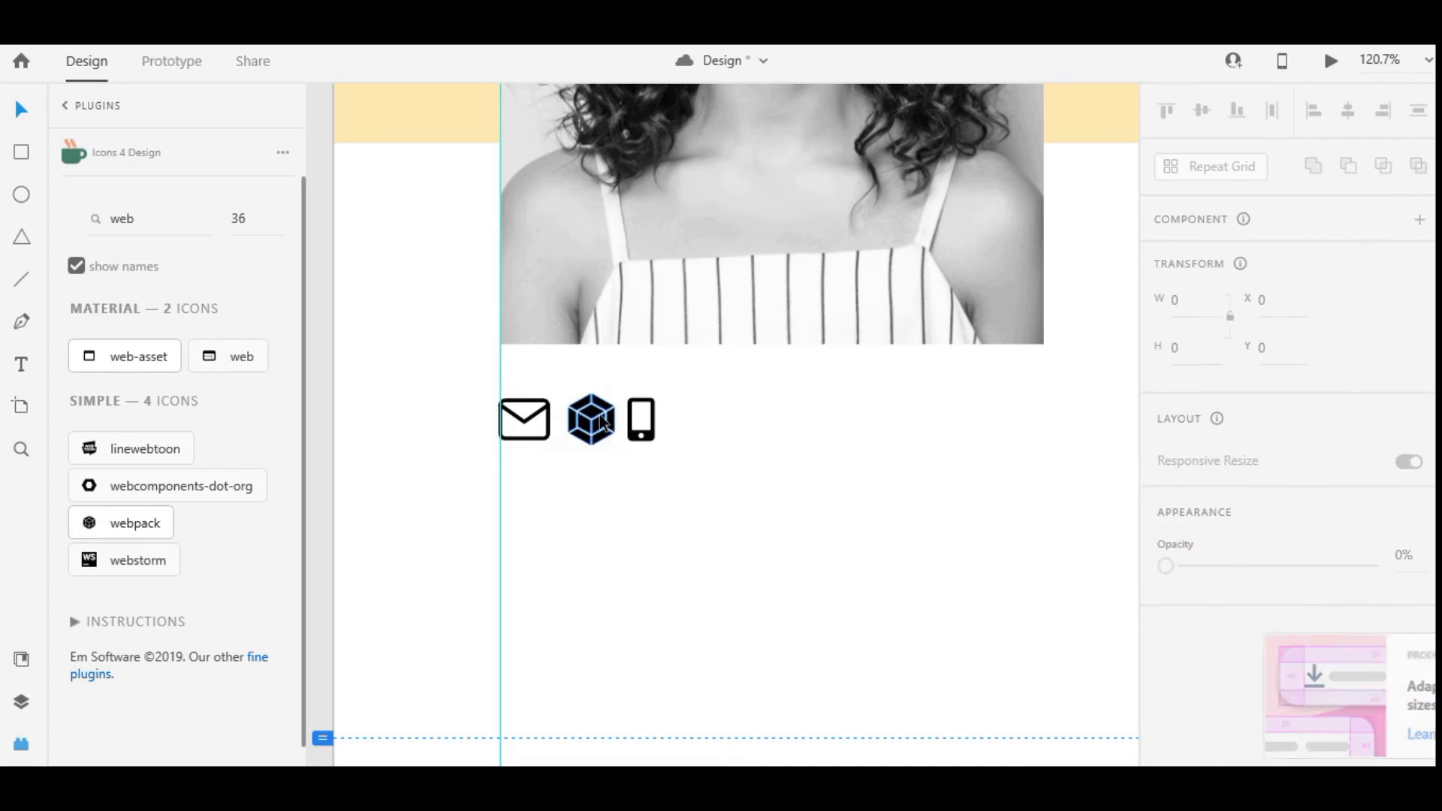
{"action": "left_click_drag", "start_coordinate": [590, 419], "coordinate": [523, 497]}
{"action": "left_click_drag", "start_coordinate": [641, 420], "coordinate": [526, 596]}
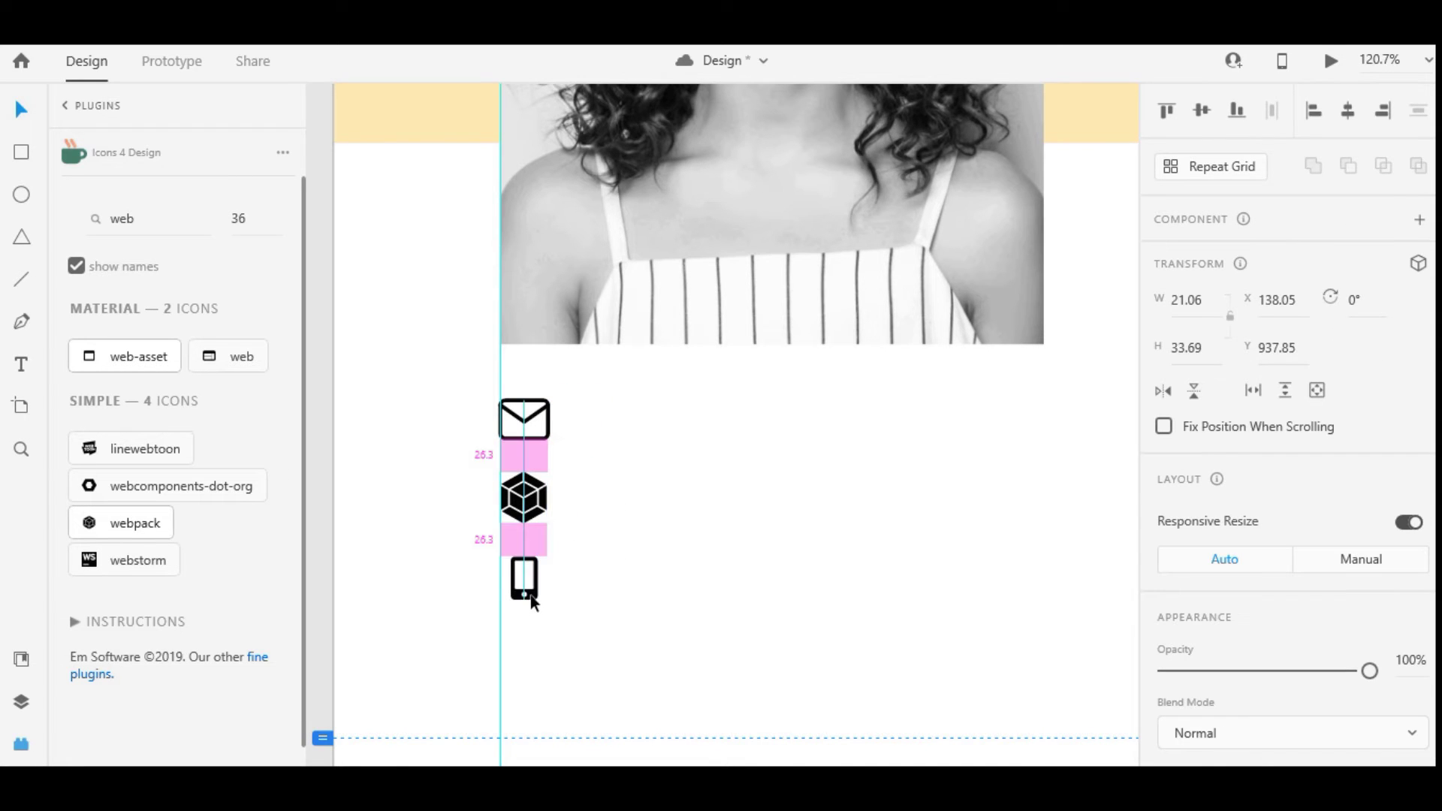
{"action": "left_click_drag", "start_coordinate": [604, 640], "coordinate": [498, 385]}
Put the phone icon above the envelope and move all three icons under the photo
{"action": "left_click", "coordinate": [1194, 392]}
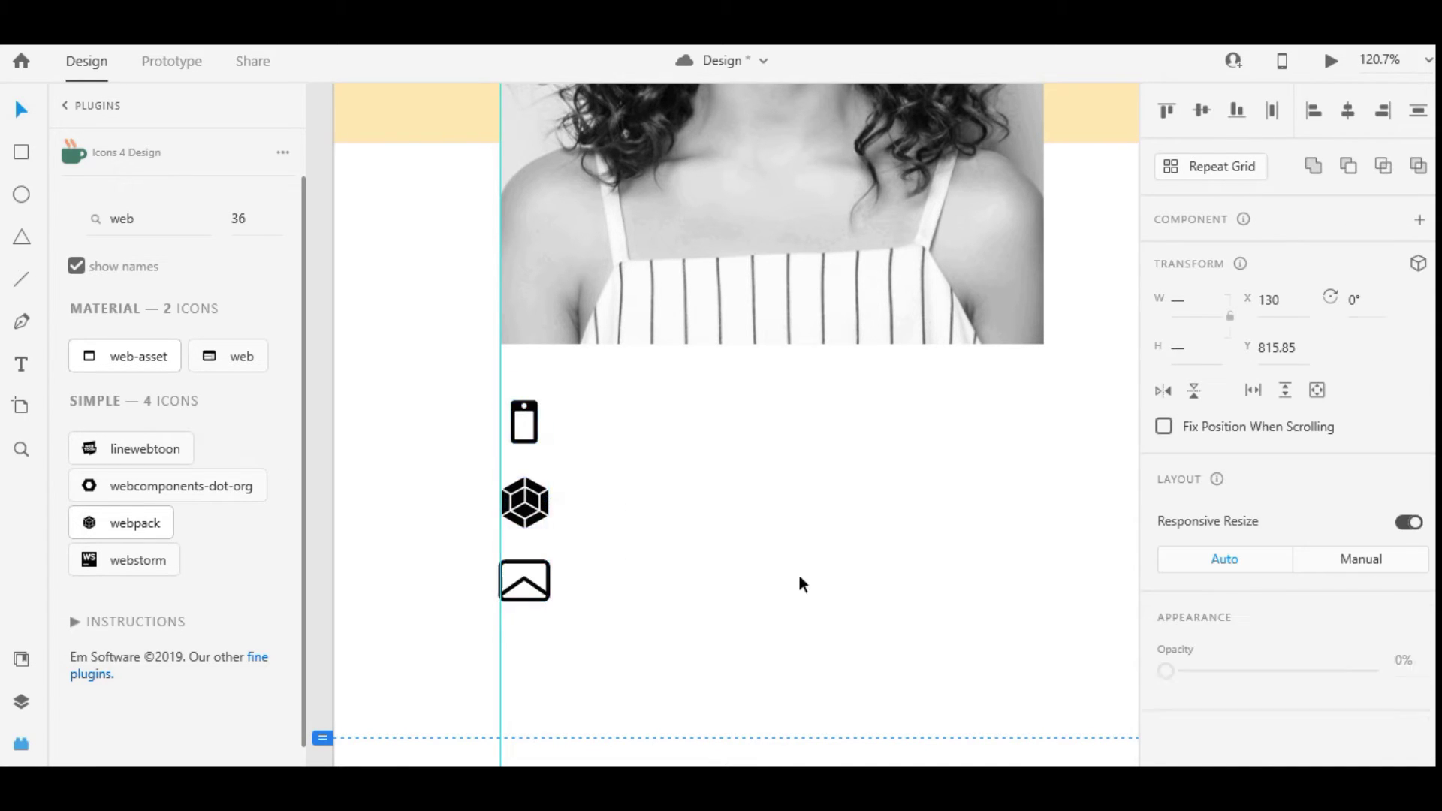
{"action": "key", "text": "ctrl+z"}
{"action": "left_click", "coordinate": [869, 570]}
{"action": "left_click_drag", "start_coordinate": [530, 561], "coordinate": [600, 433]}
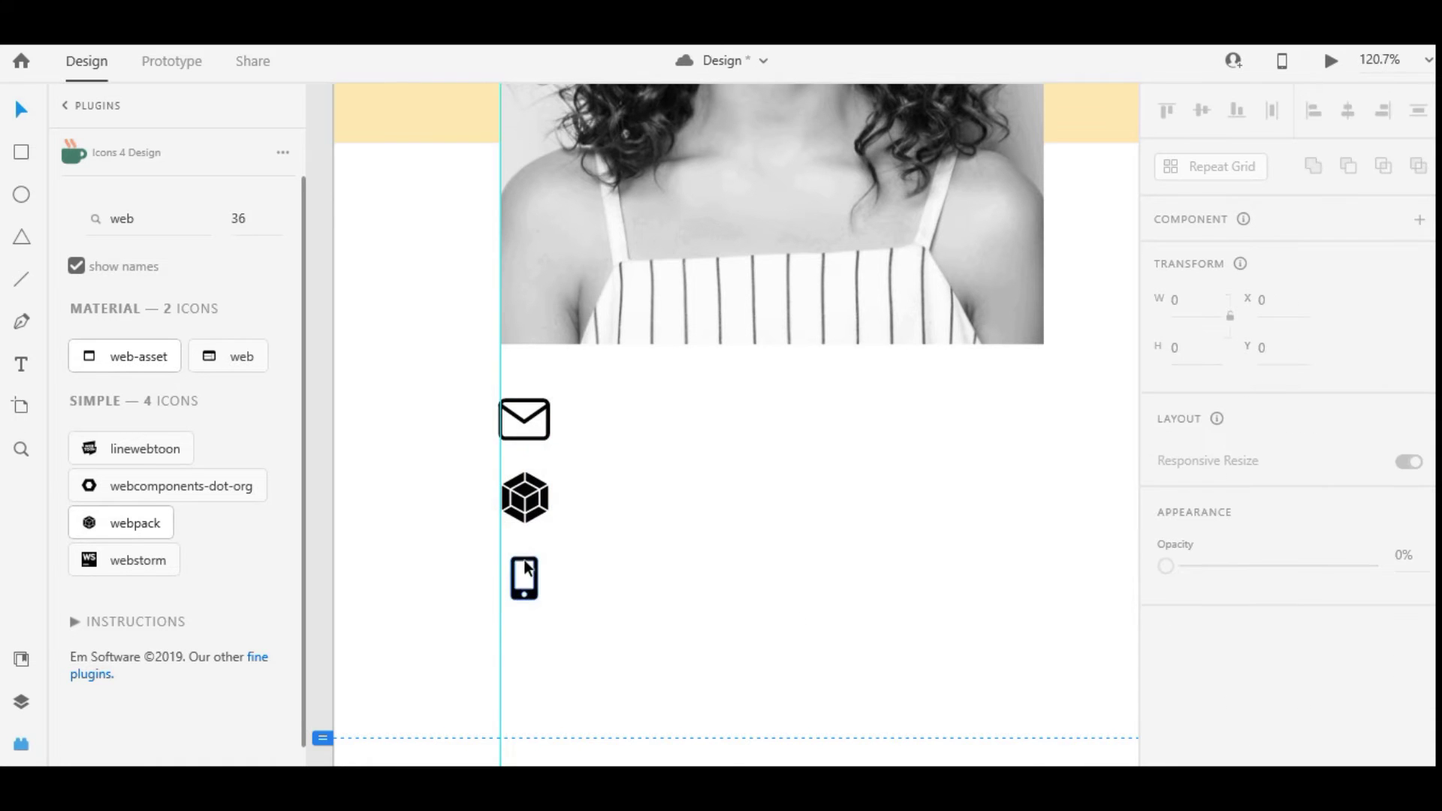
{"action": "left_click_drag", "start_coordinate": [525, 560], "coordinate": [525, 326]}
{"action": "left_click_drag", "start_coordinate": [602, 579], "coordinate": [529, 368]}
{"action": "left_click", "coordinate": [583, 563]}
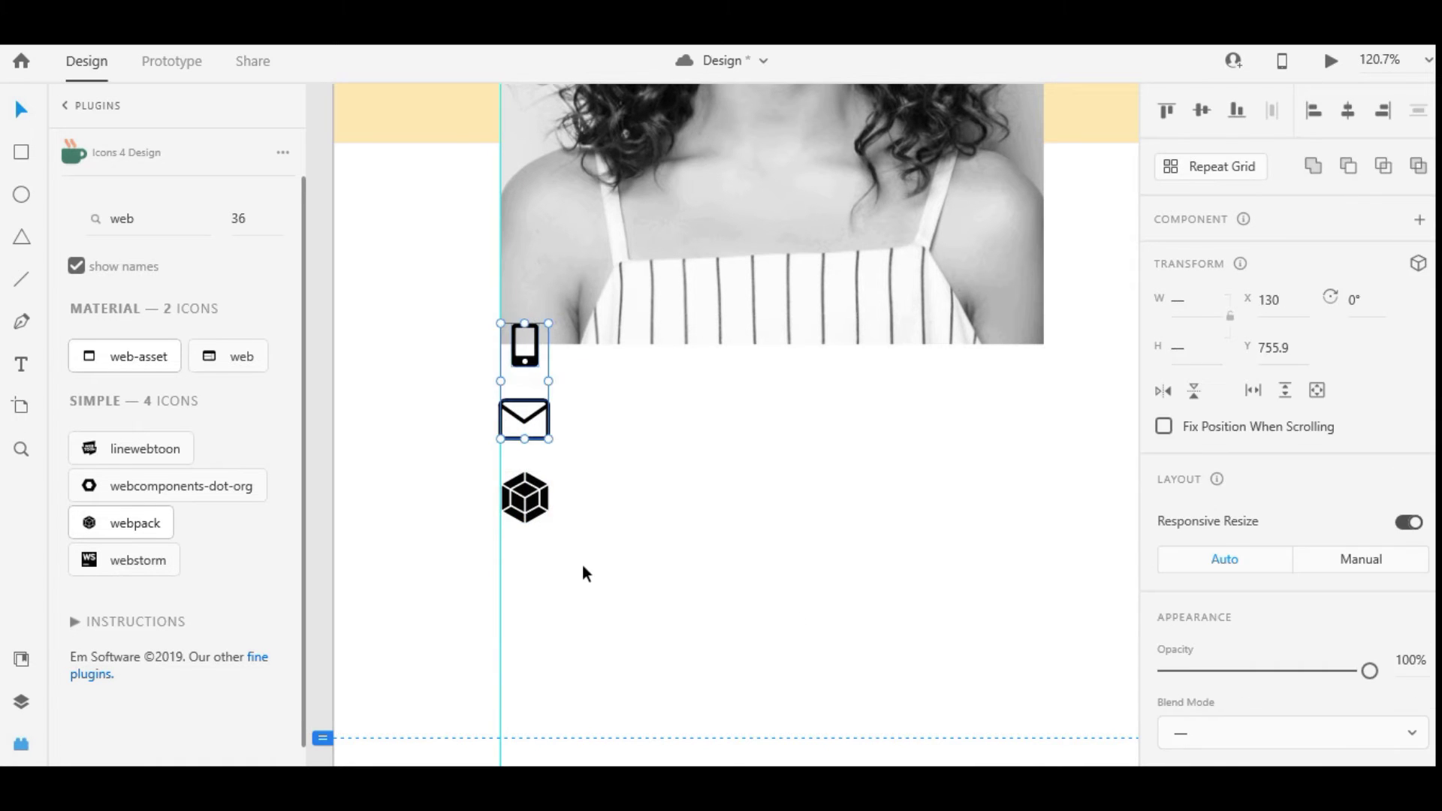
{"action": "left_click_drag", "start_coordinate": [582, 607], "coordinate": [538, 436]}
Nudge the envelope and cube icons down 10 units, then up 1 unit
{"action": "scroll", "coordinate": [586, 554], "scroll_direction": "down", "scroll_amount": 3}
{"action": "left_click_drag", "start_coordinate": [553, 538], "coordinate": [491, 475]}
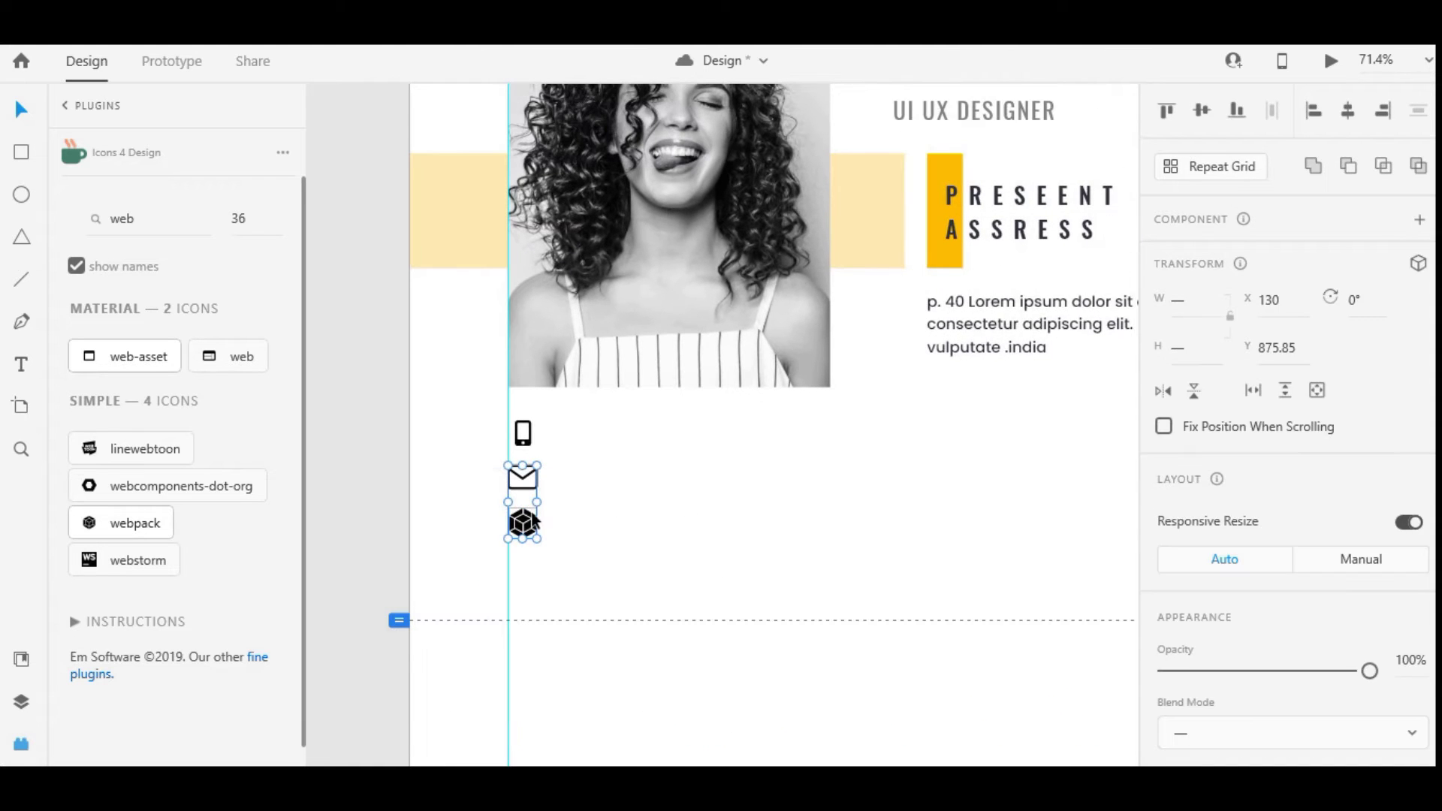
{"action": "key", "text": "shift+Down"}
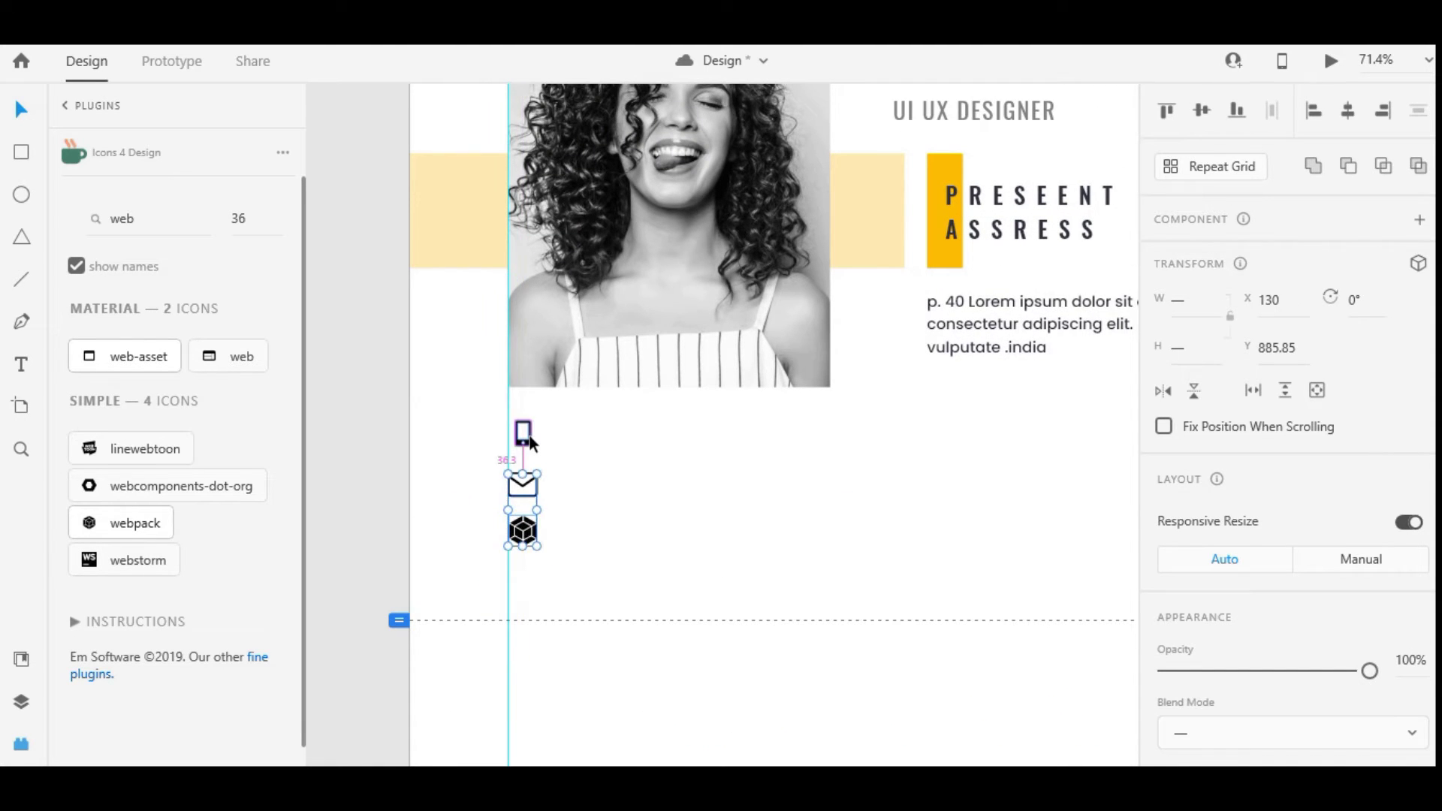
{"action": "key", "text": "Up"}
{"action": "key", "text": "Escape"}
Give all three contact icons a gray #7E7E7E border and save it as a swatch
{"action": "left_click", "coordinate": [524, 531]}
{"action": "left_click_drag", "start_coordinate": [605, 598], "coordinate": [457, 426]}
{"action": "left_click", "coordinate": [1208, 526]}
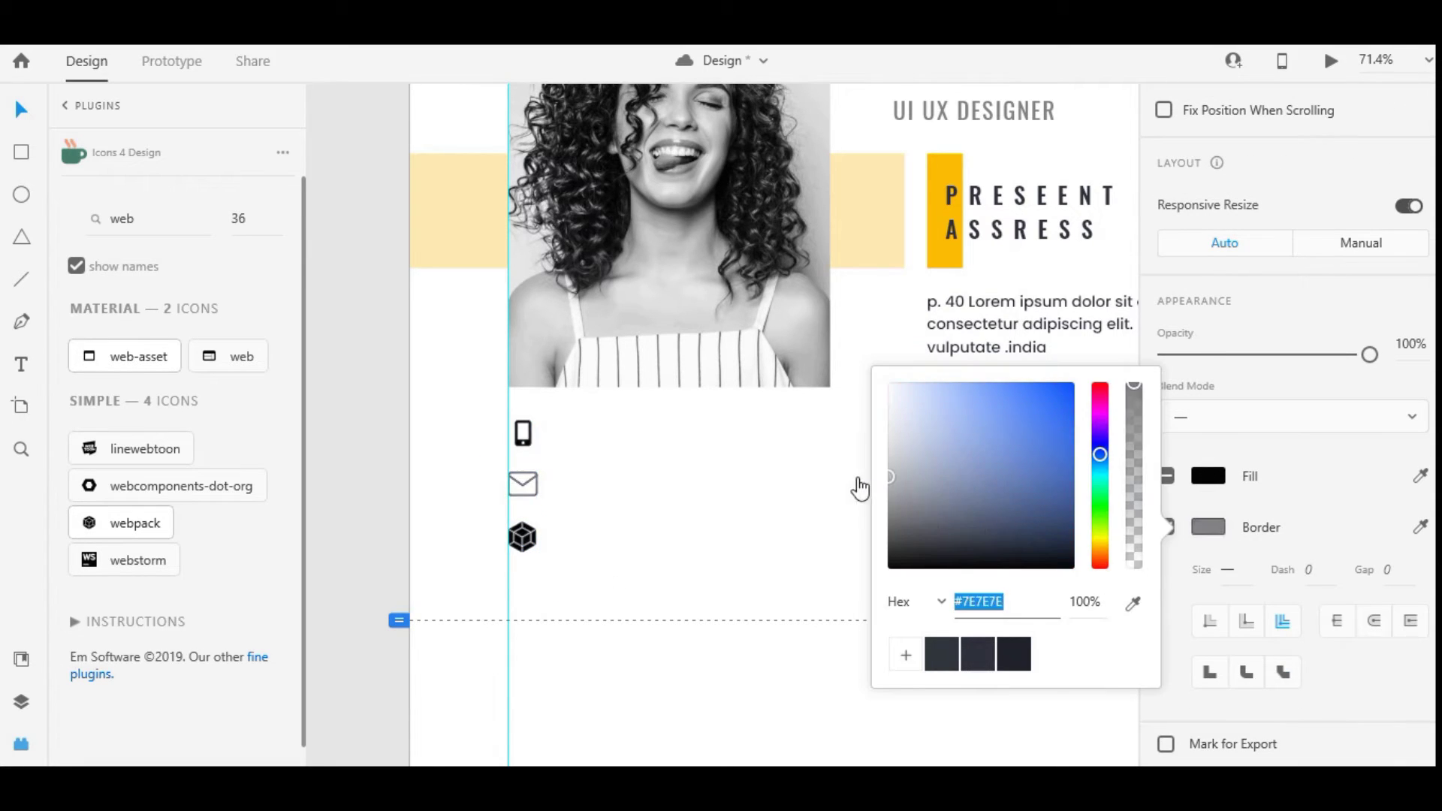
{"action": "left_click", "coordinate": [906, 655]}
{"action": "left_click", "coordinate": [737, 593]}
{"action": "scroll", "coordinate": [551, 470], "scroll_direction": "down", "scroll_amount": 1}
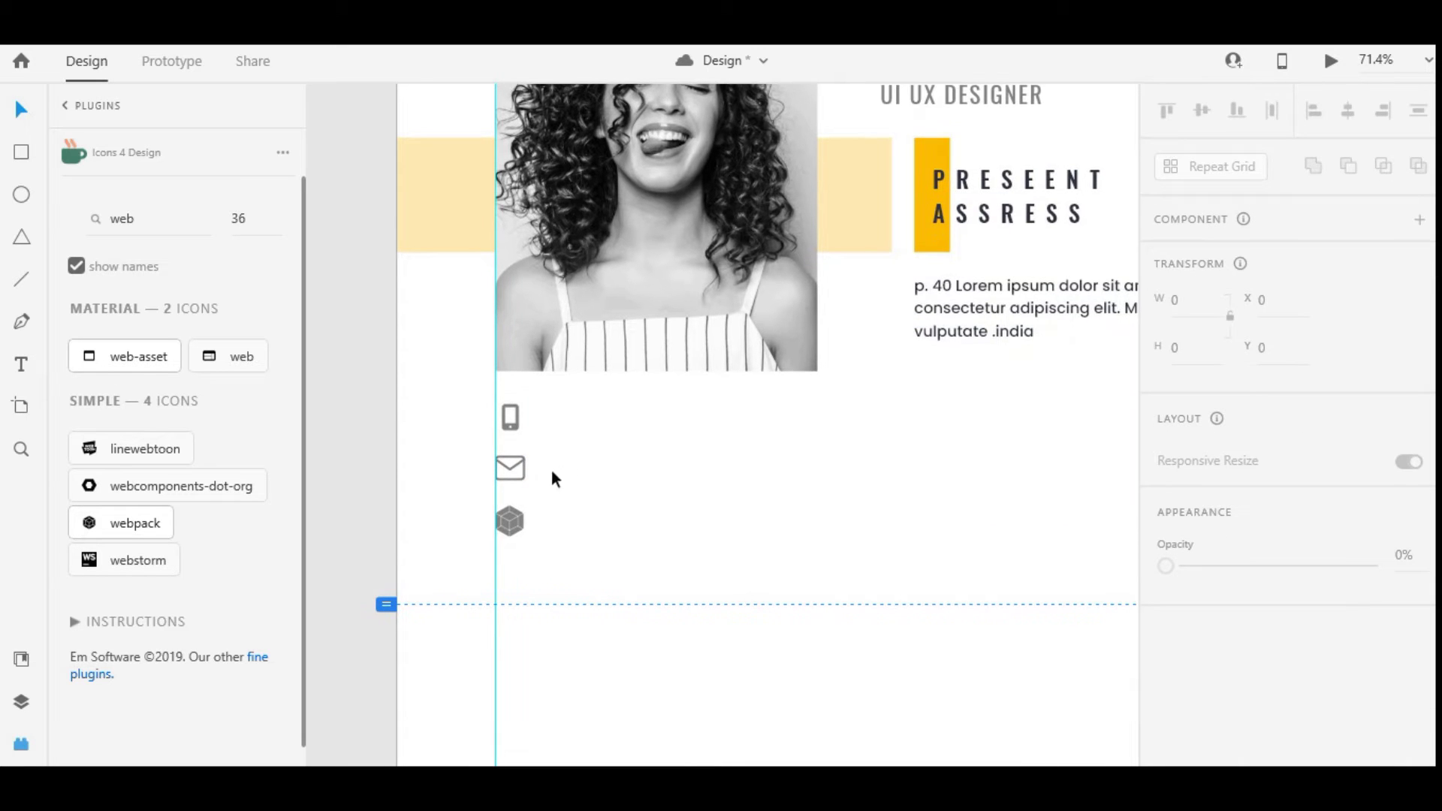
Type the phone number beside the phone icon and copy it beside the envelope
{"action": "left_click", "coordinate": [572, 415]}
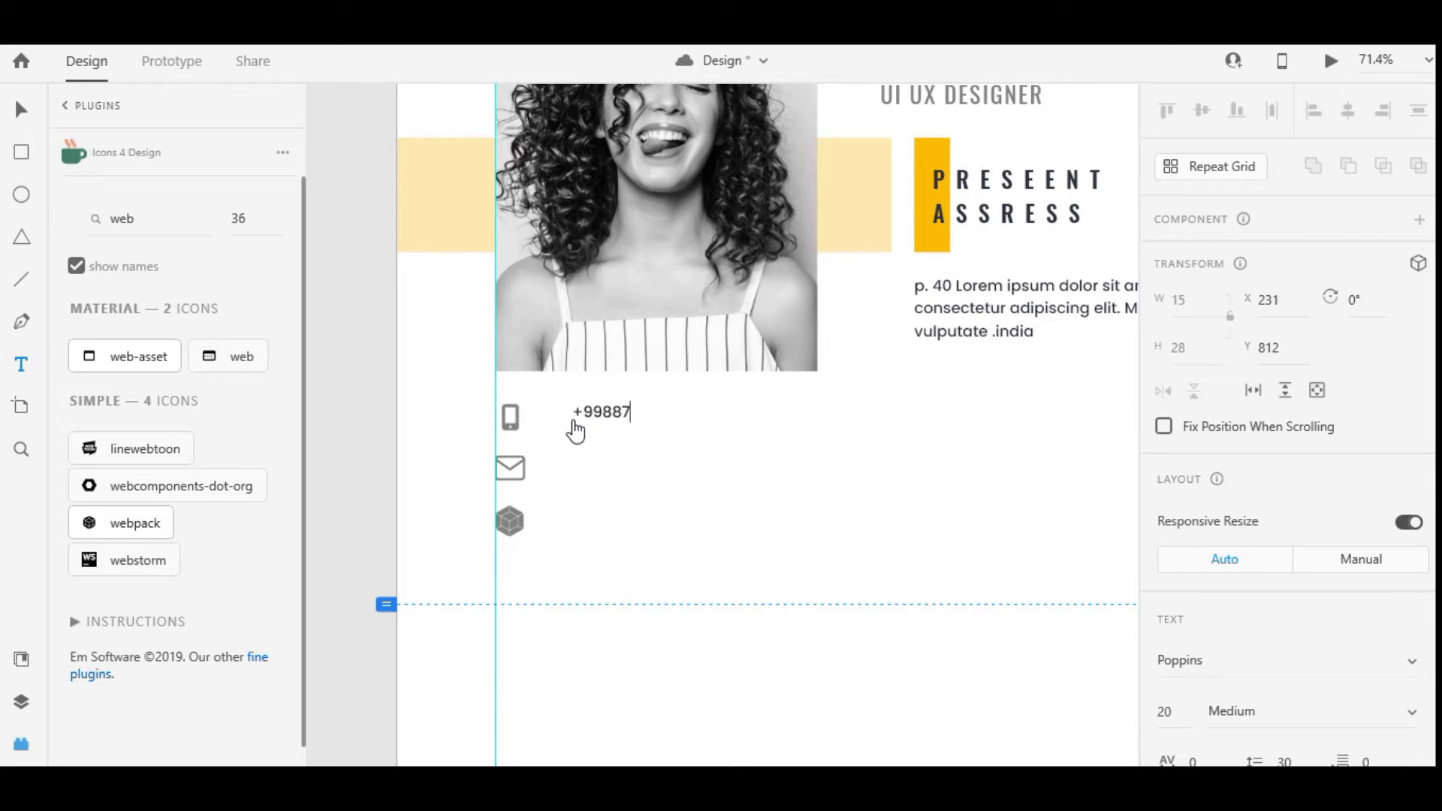
{"action": "left_click", "coordinate": [21, 110]}
{"action": "left_click_drag", "start_coordinate": [609, 412], "coordinate": [766, 463]}
{"action": "scroll", "coordinate": [1235, 528], "scroll_direction": "down", "scroll_amount": 4}
Replace the copied text with the e-mail address and duplicate it beside the cube icon
{"action": "double_click", "coordinate": [768, 468]}
{"action": "scroll", "coordinate": [767, 459], "scroll_direction": "down", "scroll_amount": 3}
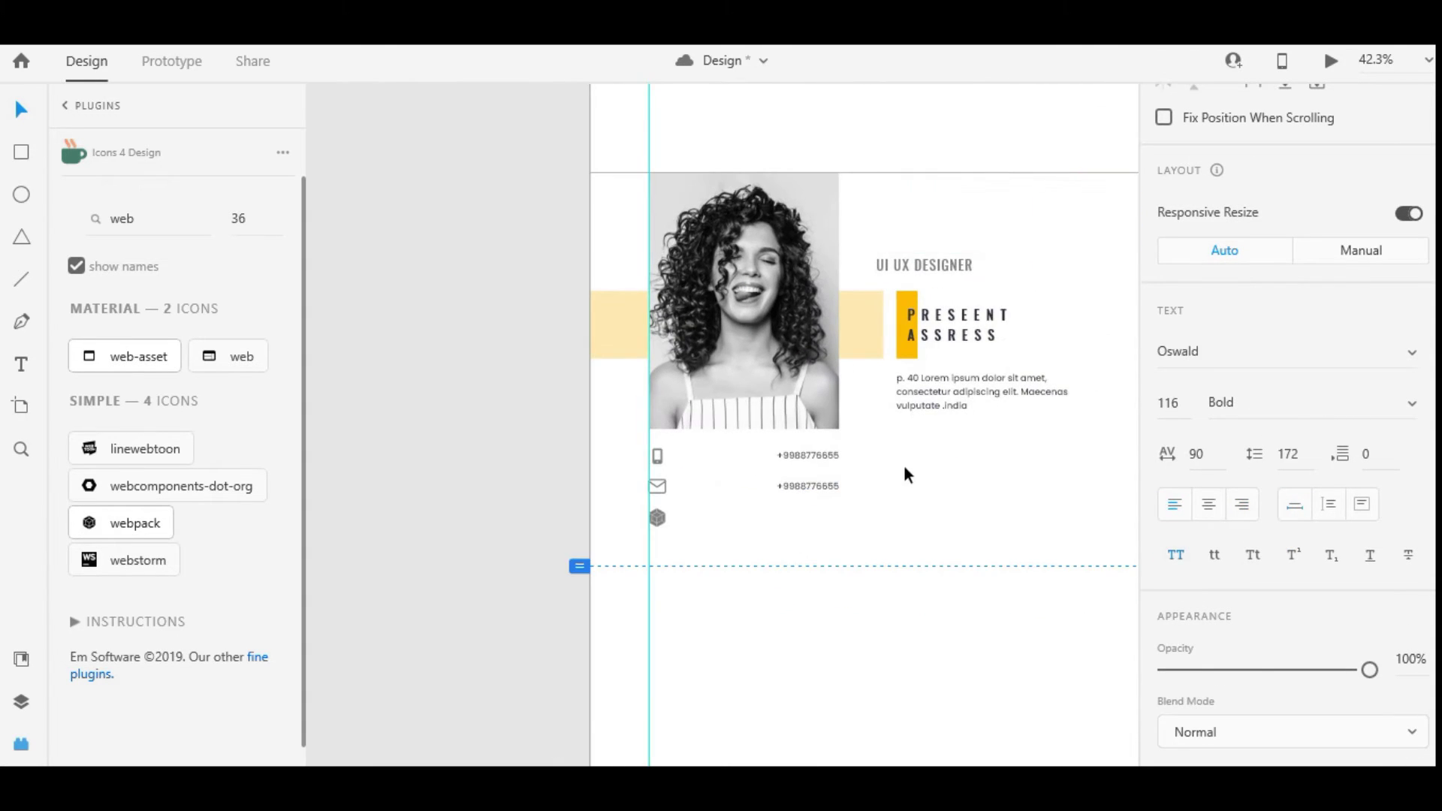
{"action": "scroll", "coordinate": [804, 488], "scroll_direction": "up", "scroll_amount": 5}
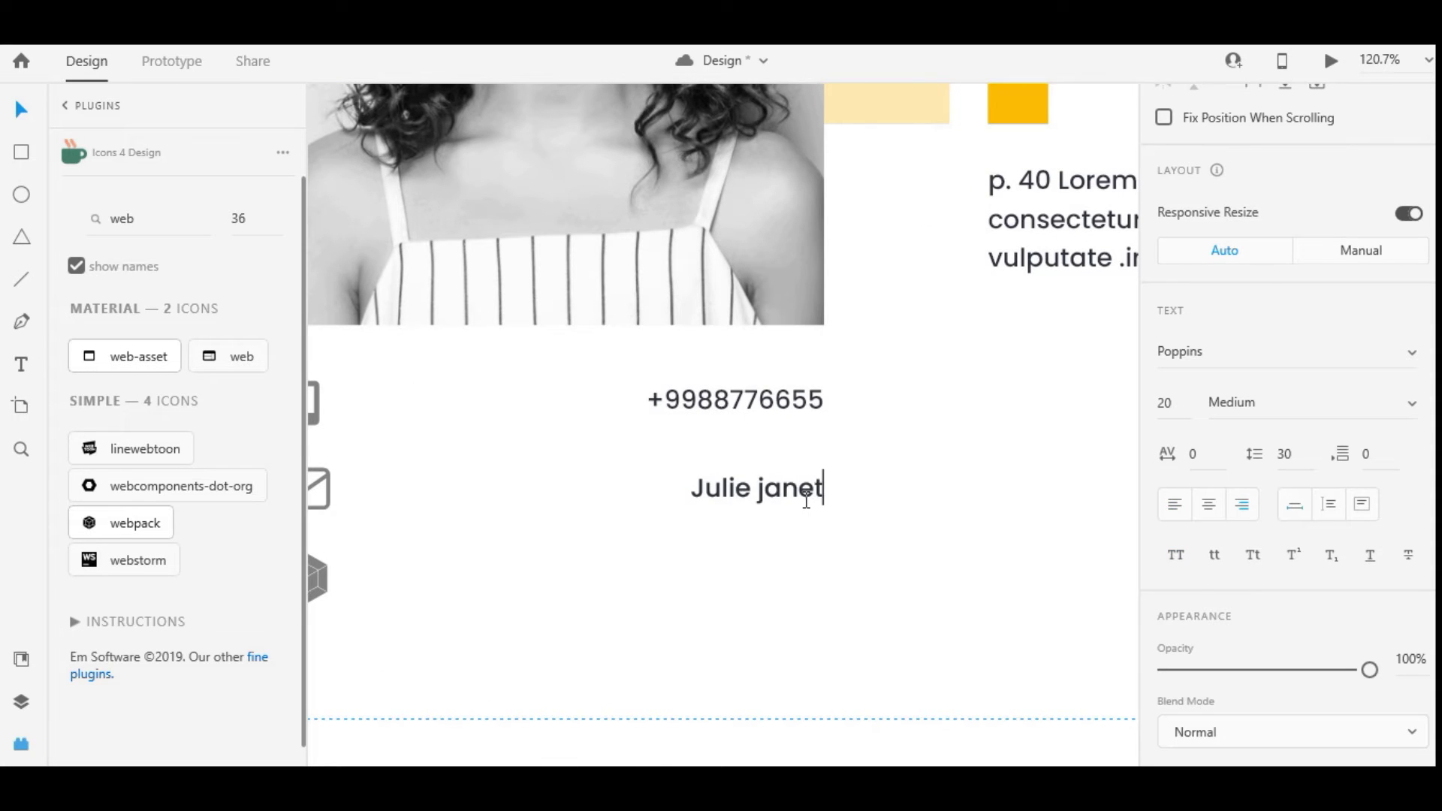
{"action": "key", "text": "Escape"}
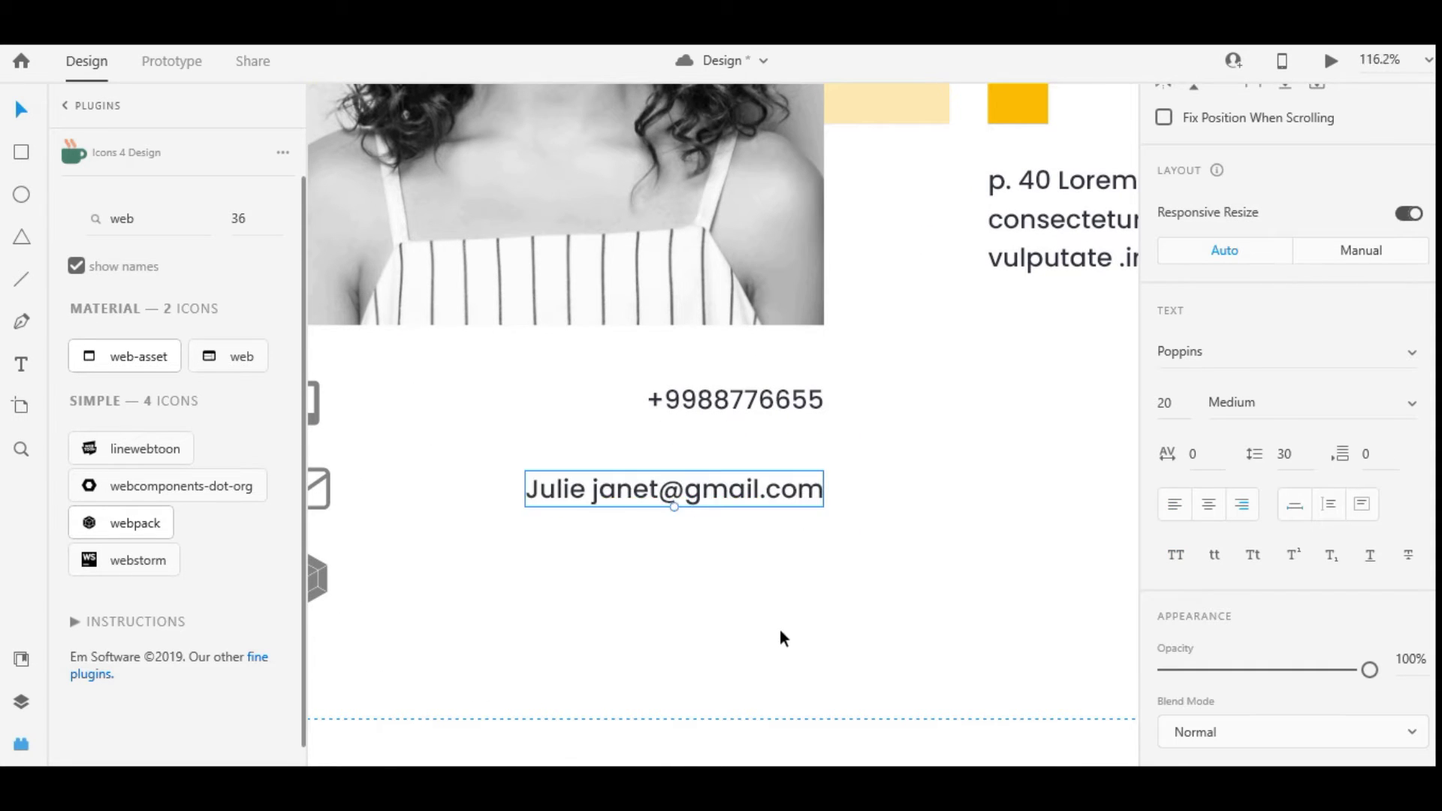
{"action": "key", "text": "ctrl+0"}
{"action": "left_click_drag", "start_coordinate": [759, 476], "coordinate": [755, 525]}
{"action": "left_click", "coordinate": [479, 507]}
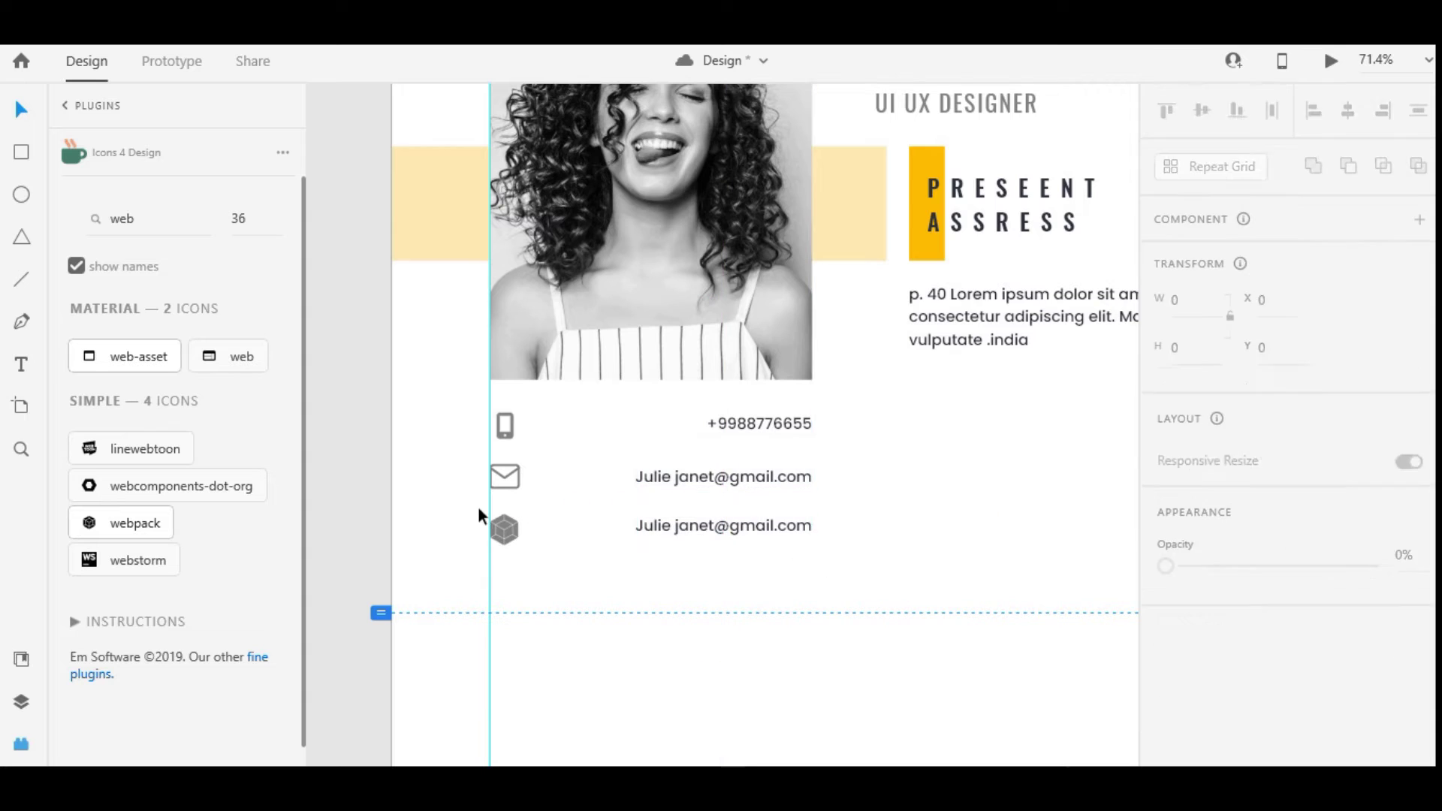
Apply the dark #1E2128 colour to the envelope and cube icon borders
{"action": "left_click_drag", "start_coordinate": [479, 508], "coordinate": [818, 563]}
{"action": "left_click", "coordinate": [754, 562]}
{"action": "left_click", "coordinate": [736, 529]}
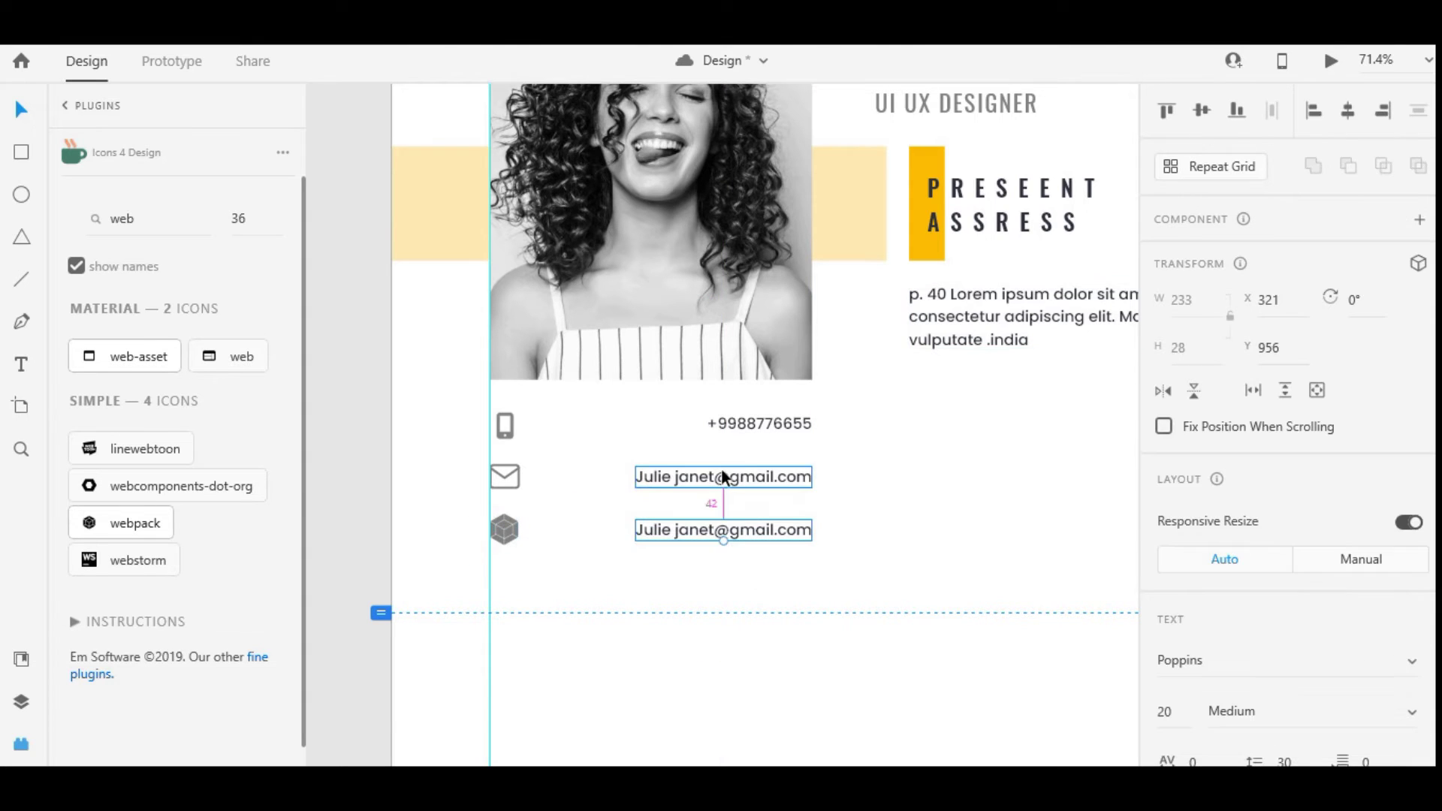
{"action": "left_click", "coordinate": [502, 519]}
{"action": "left_click", "coordinate": [505, 476], "text": "shift"}
{"action": "left_click", "coordinate": [506, 432], "text": "shift"}
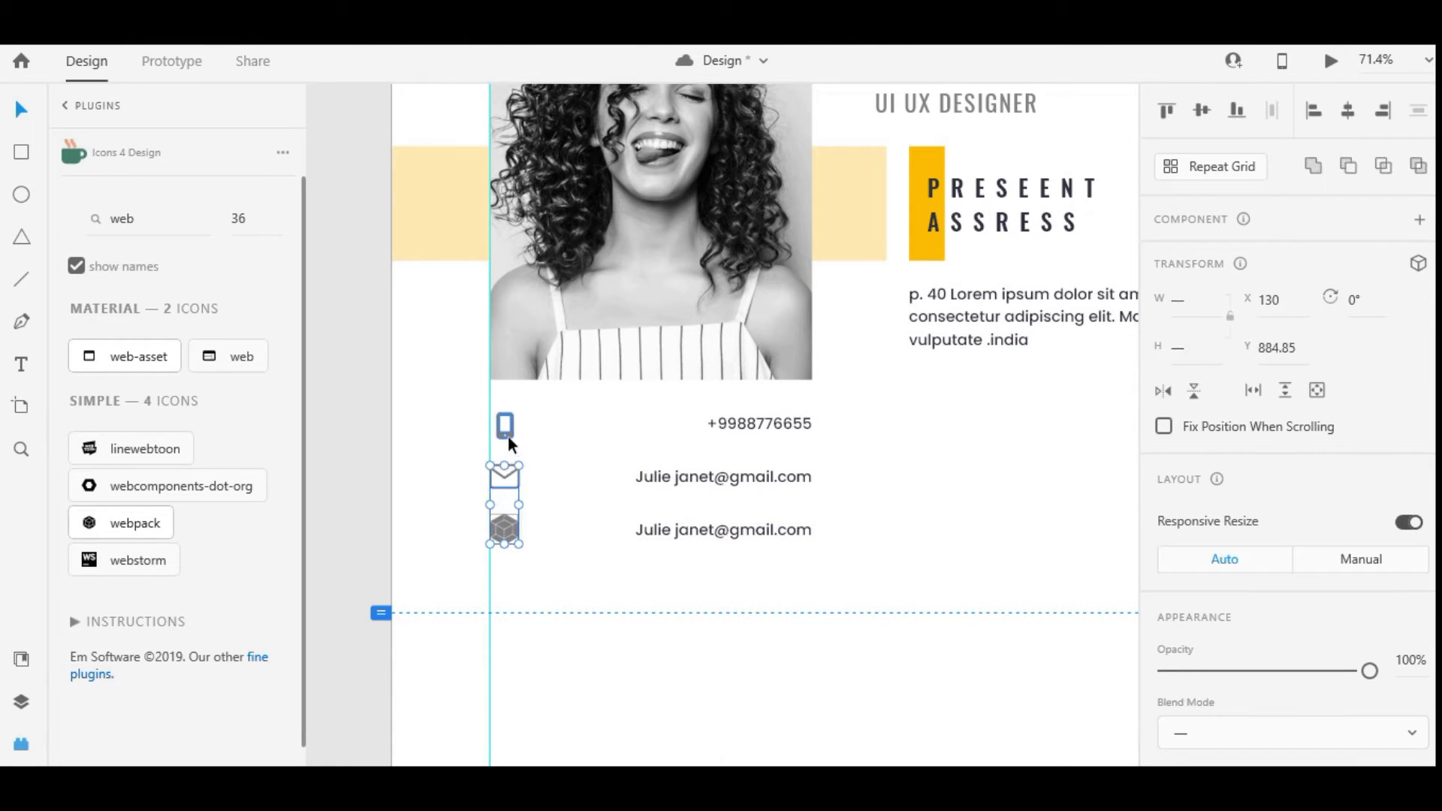
{"action": "scroll", "coordinate": [1297, 449], "scroll_direction": "down", "scroll_amount": 3}
{"action": "scroll", "coordinate": [1297, 449], "scroll_direction": "down", "scroll_amount": 1}
{"action": "left_click", "coordinate": [1208, 476]}
{"action": "left_click", "coordinate": [548, 560]}
{"action": "left_click_drag", "start_coordinate": [548, 560], "coordinate": [481, 455]}
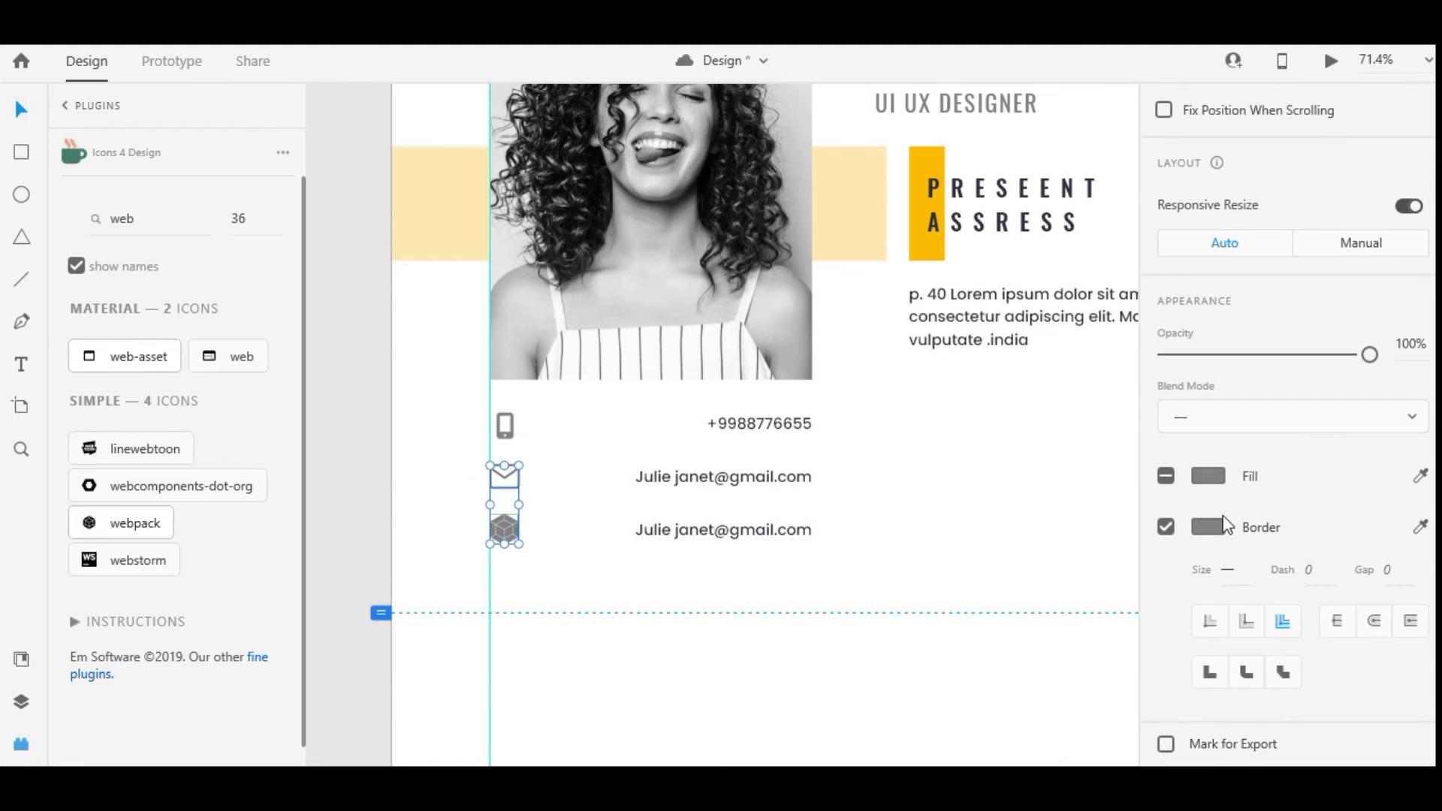
{"action": "left_click", "coordinate": [1207, 527]}
{"action": "left_click", "coordinate": [1047, 647]}
Remove the borders of the cube and phone icons and fill them dark #1E2128
{"action": "left_click", "coordinate": [525, 537]}
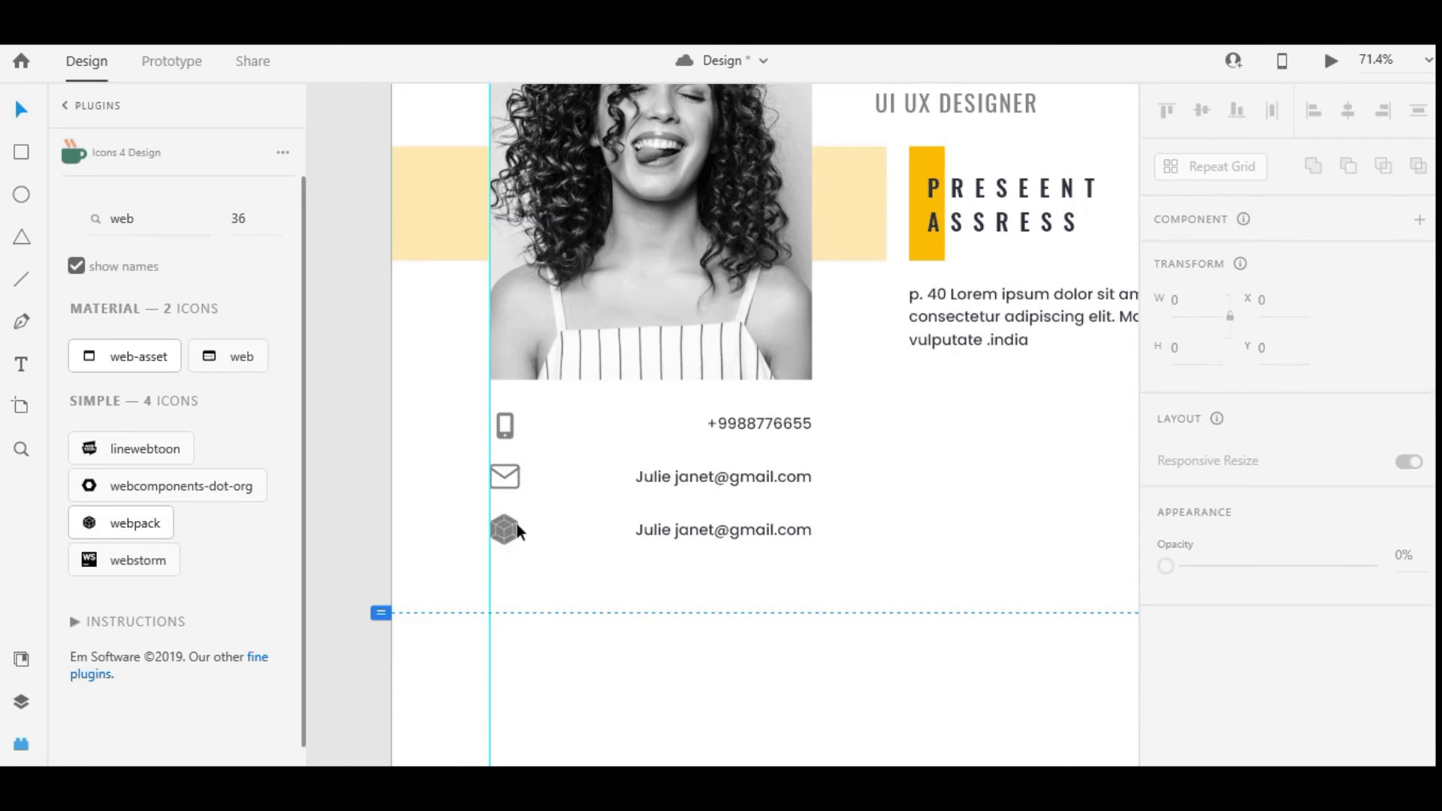
{"action": "scroll", "coordinate": [1200, 465], "scroll_direction": "down", "scroll_amount": 3}
{"action": "left_click", "coordinate": [1165, 431]}
{"action": "left_click", "coordinate": [1207, 409]}
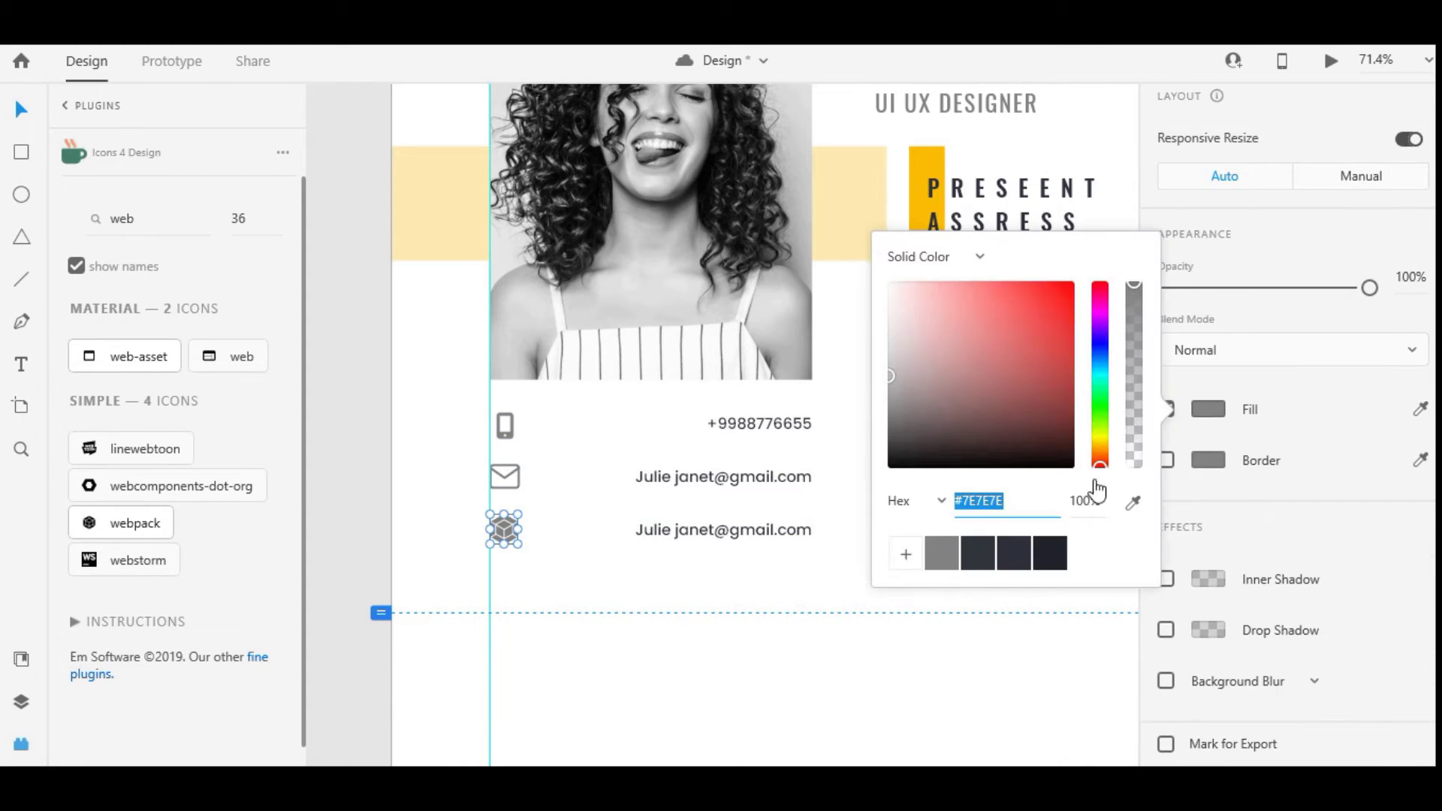
{"action": "left_click", "coordinate": [1049, 558]}
{"action": "left_click", "coordinate": [508, 472]}
{"action": "left_click", "coordinate": [504, 425]}
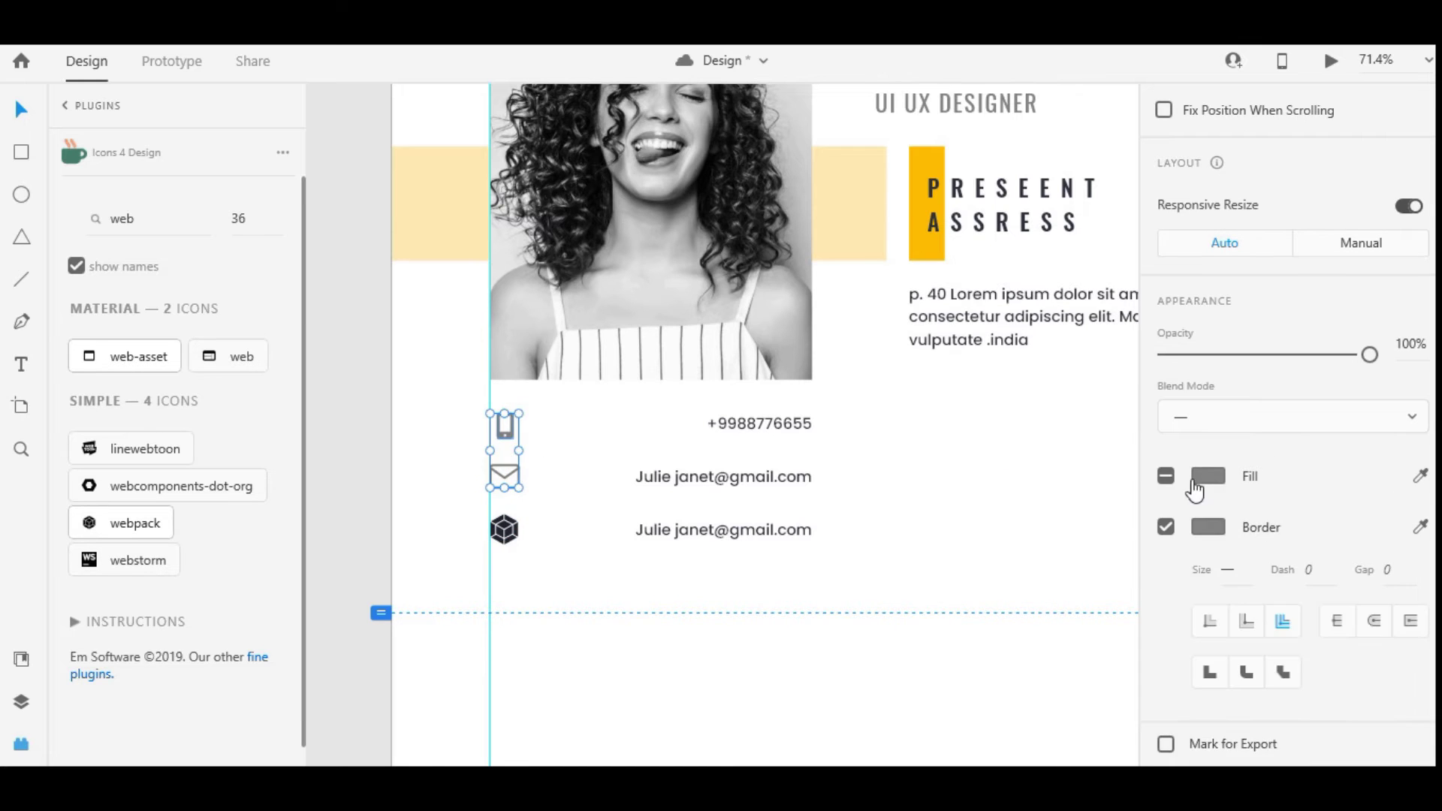
{"action": "scroll", "coordinate": [1304, 460], "scroll_direction": "down", "scroll_amount": 5}
{"action": "left_click", "coordinate": [1165, 431]}
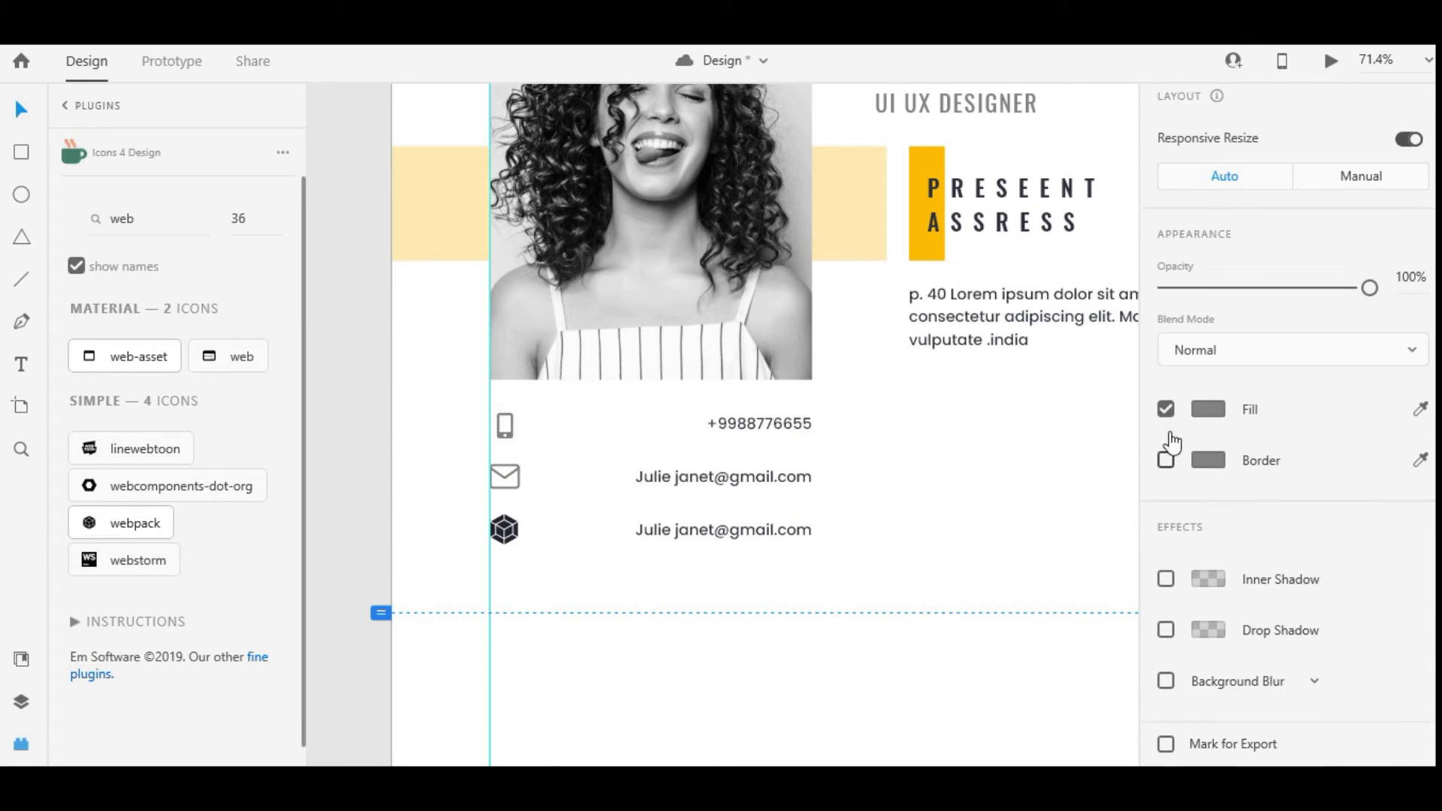
{"action": "left_click", "coordinate": [1208, 409]}
{"action": "left_click", "coordinate": [1049, 556]}
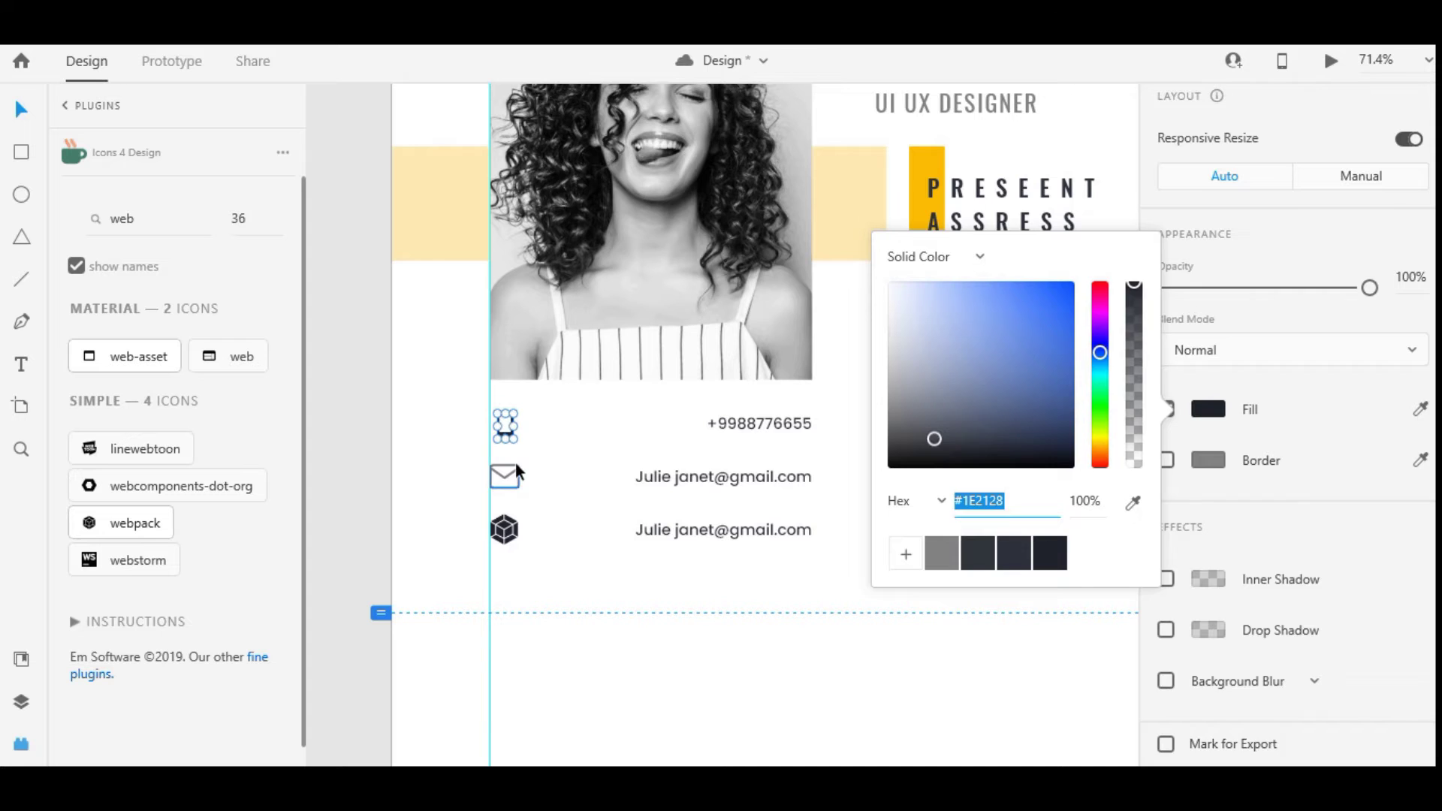
Set the envelope icon's border colour to dark #1E2128
{"action": "left_click", "coordinate": [517, 467]}
{"action": "left_click", "coordinate": [1216, 614]}
{"action": "left_click", "coordinate": [1209, 584]}
{"action": "left_click", "coordinate": [1049, 701]}
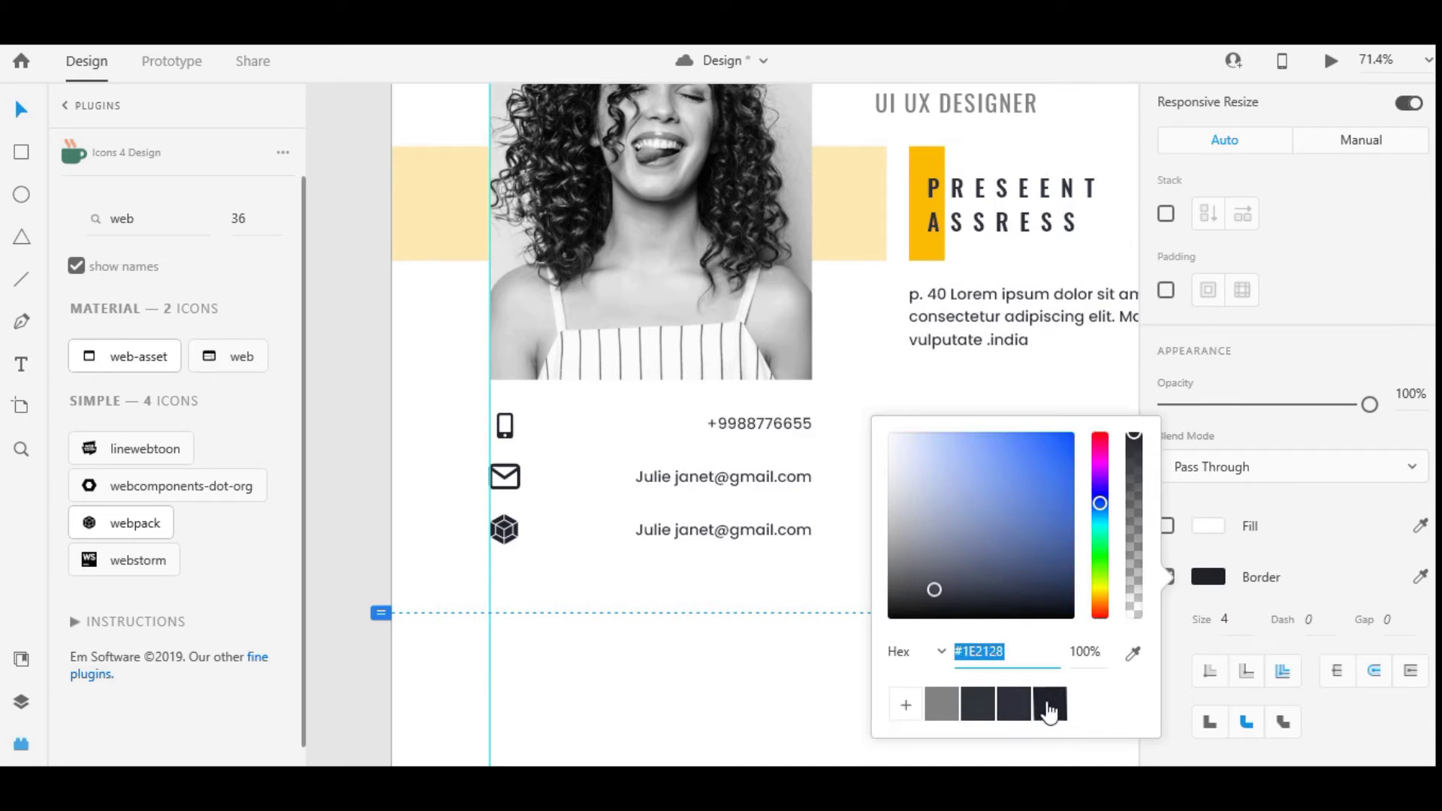
{"action": "left_click", "coordinate": [695, 541]}
{"action": "scroll", "coordinate": [585, 531], "scroll_direction": "down", "scroll_amount": 5}
{"action": "scroll", "coordinate": [722, 483], "scroll_direction": "up", "scroll_amount": 7}
{"action": "left_click", "coordinate": [723, 481]}
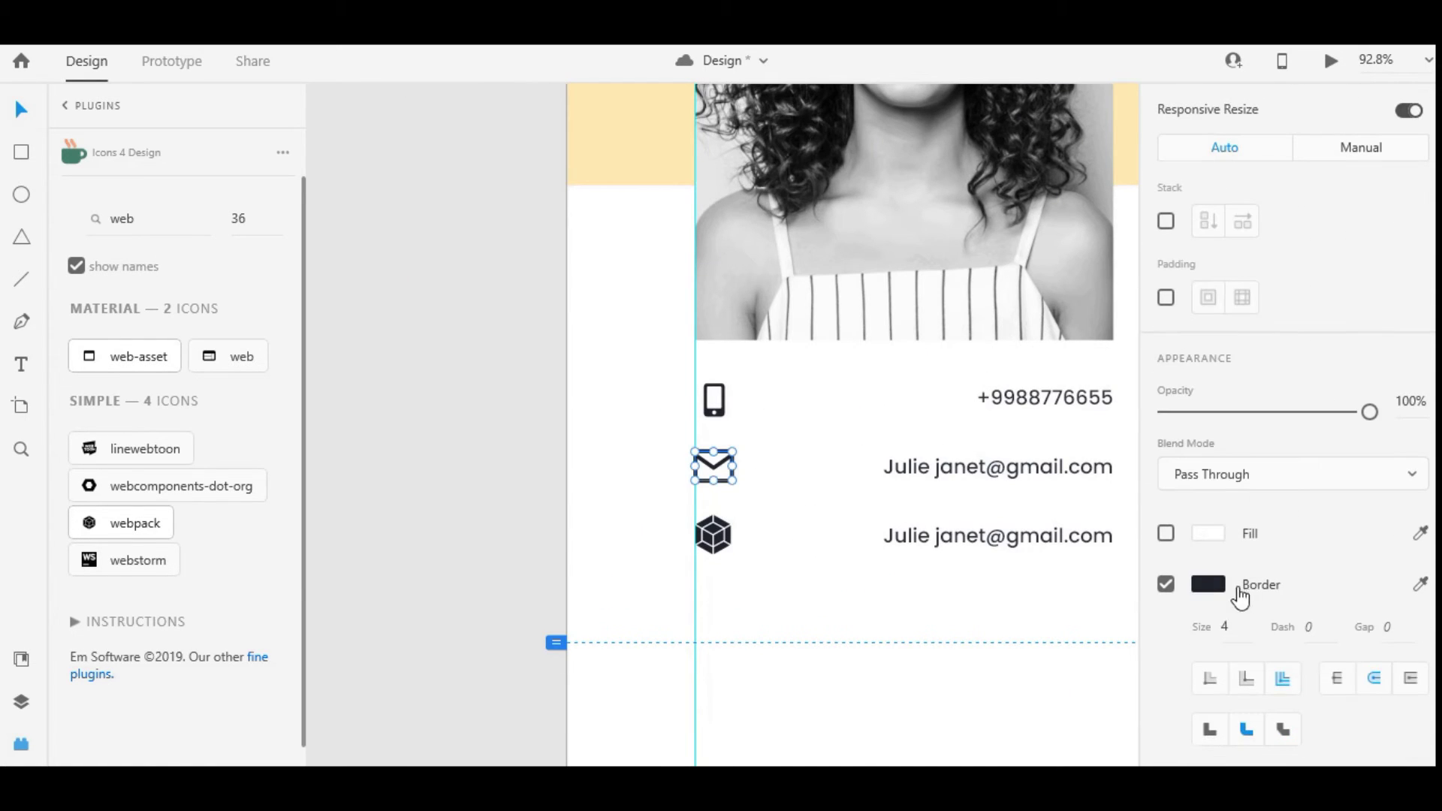
{"action": "left_click", "coordinate": [892, 608]}
{"action": "scroll", "coordinate": [858, 589], "scroll_direction": "down", "scroll_amount": 5}
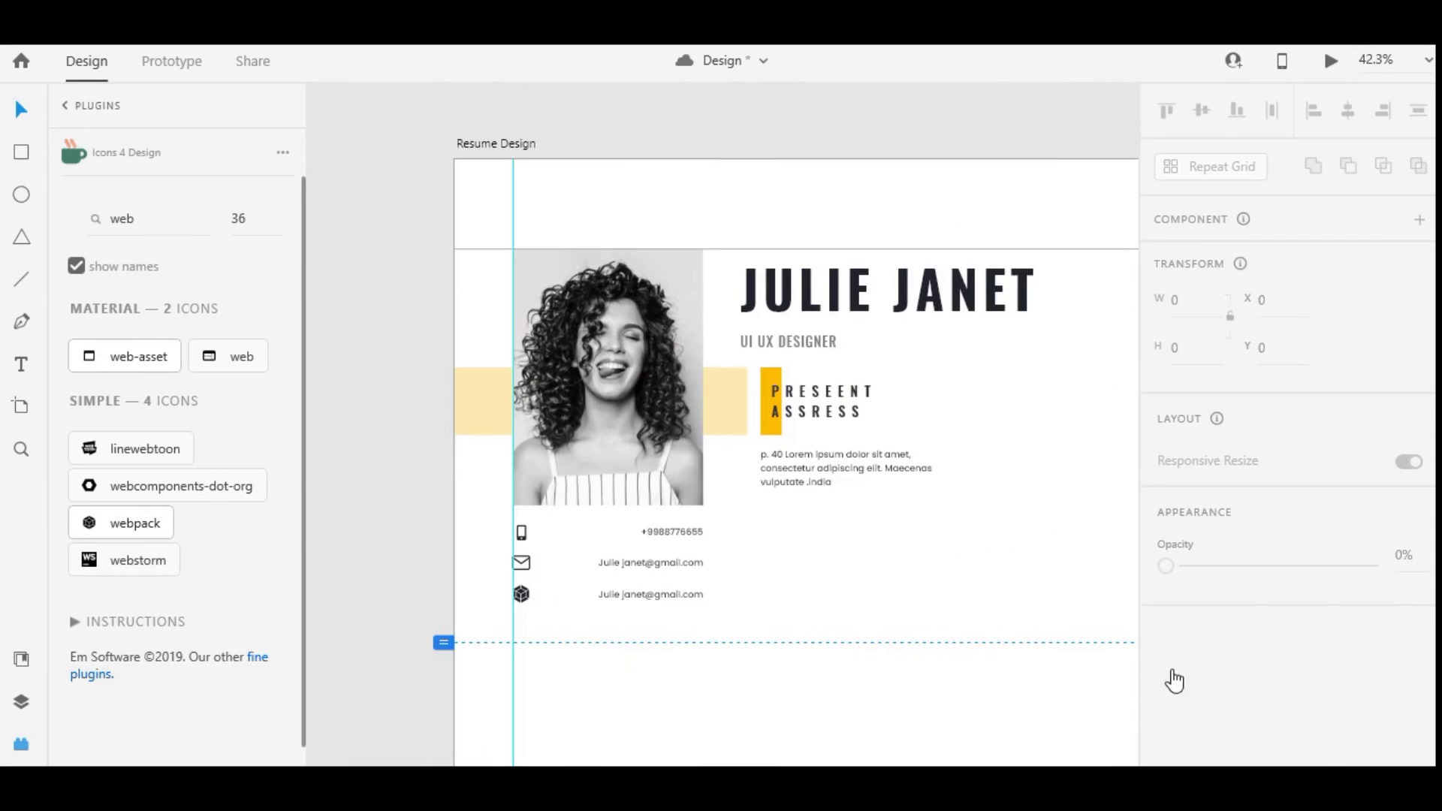
Shrink the phone icon and place a slightly smaller envelope icon beside it
{"action": "scroll", "coordinate": [526, 552], "scroll_direction": "up", "scroll_amount": 6}
{"action": "left_click", "coordinate": [540, 480]}
{"action": "left_click_drag", "start_coordinate": [560, 499], "coordinate": [550, 495]}
{"action": "left_click_drag", "start_coordinate": [557, 556], "coordinate": [610, 469]}
{"action": "scroll", "coordinate": [609, 468], "scroll_direction": "up", "scroll_amount": 4}
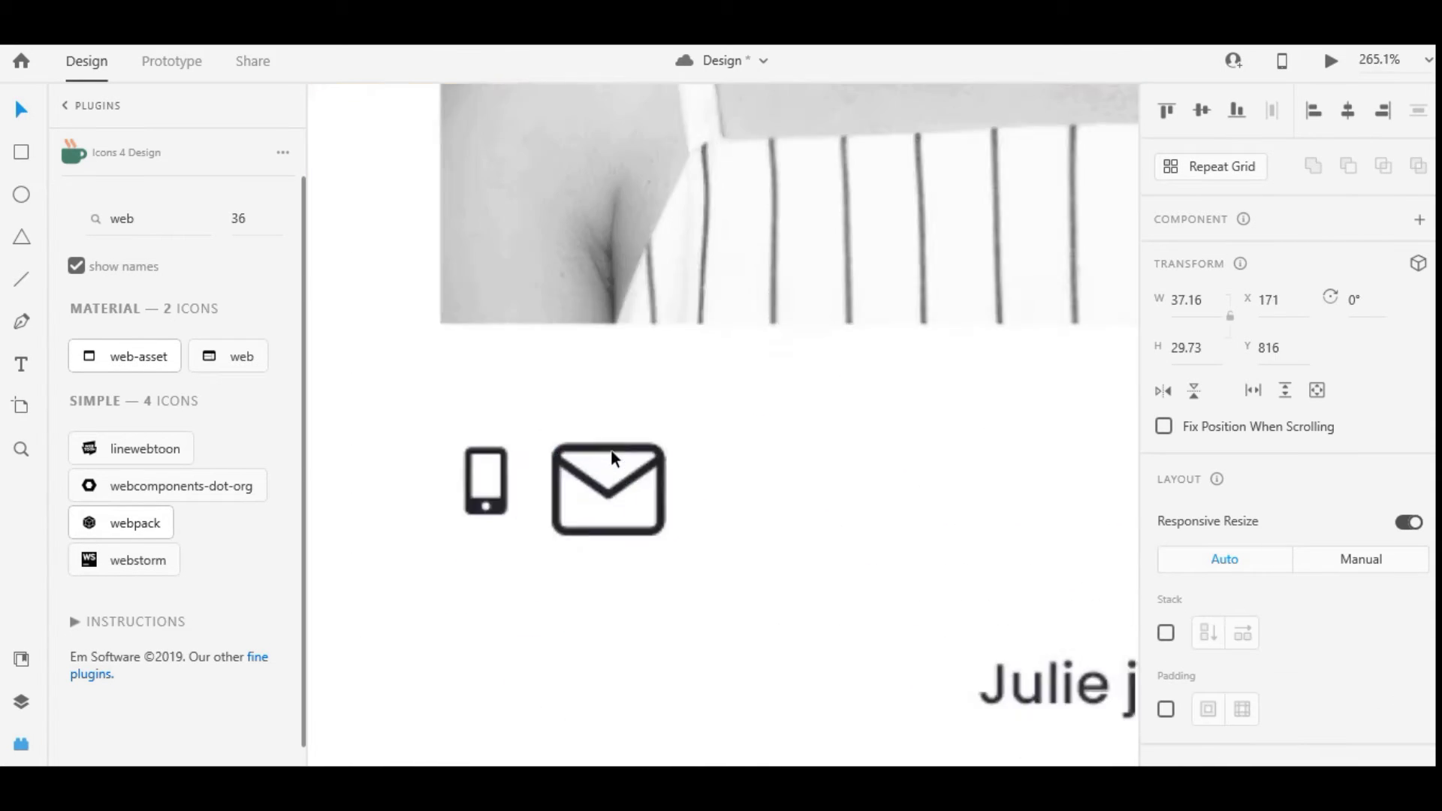
{"action": "left_click_drag", "start_coordinate": [660, 531], "coordinate": [579, 482]}
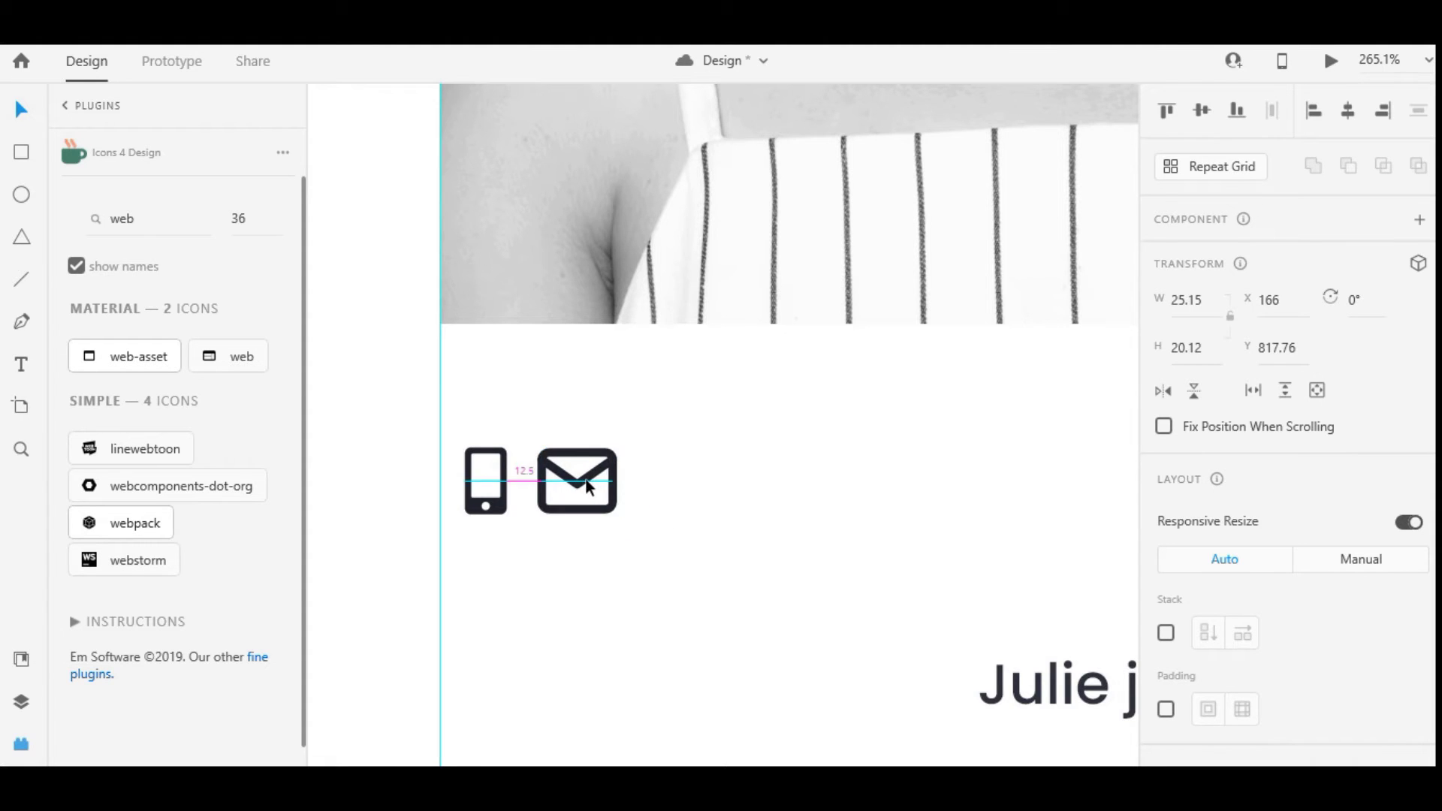
Delete the cube icon
{"action": "scroll", "coordinate": [593, 485], "scroll_direction": "down", "scroll_amount": 5}
{"action": "left_click_drag", "start_coordinate": [570, 585], "coordinate": [654, 434]}
{"action": "key", "text": "Delete"}
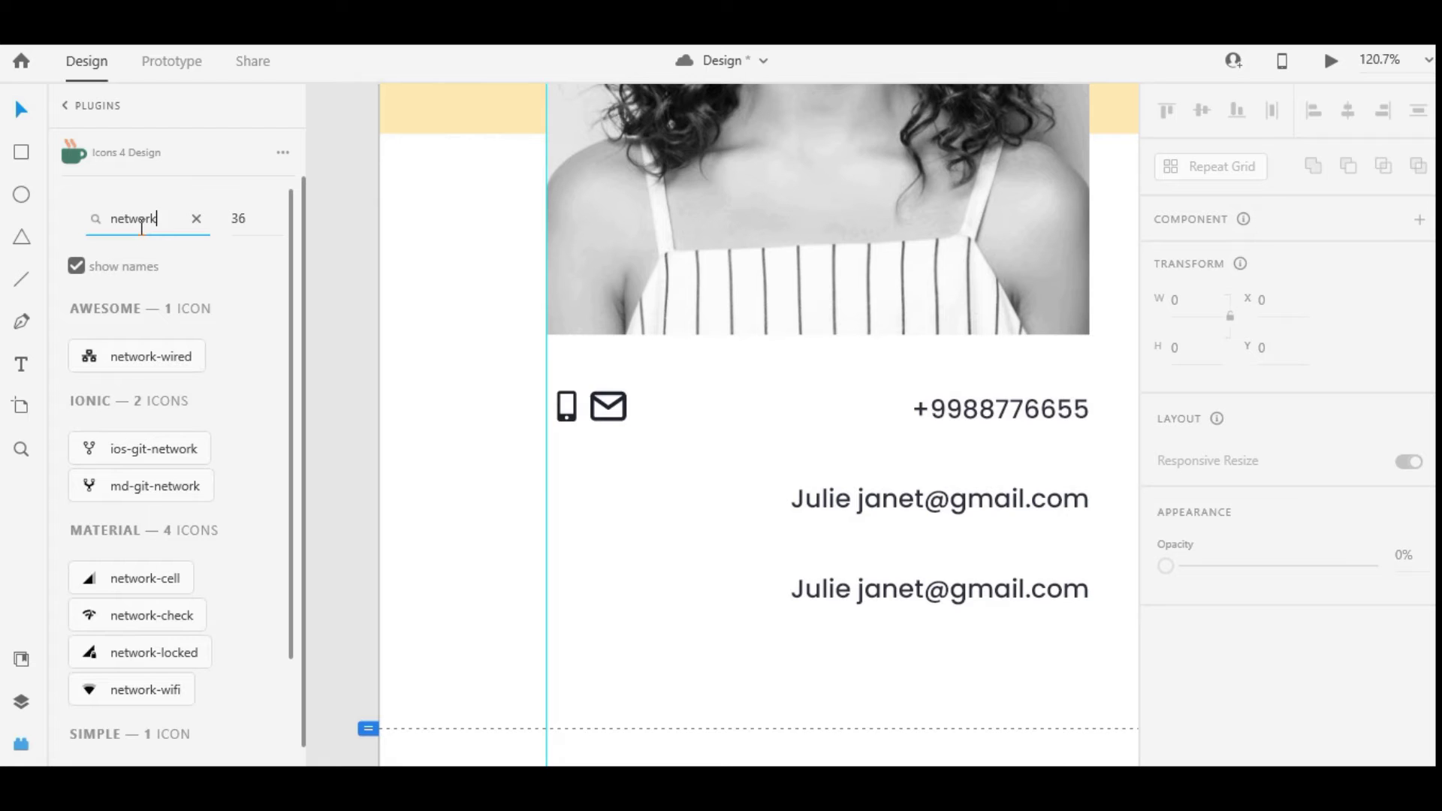
Adjust the Icons 4 Design search term and insert the wordpress-simple icon from the results
{"action": "scroll", "coordinate": [142, 616], "scroll_direction": "down", "scroll_amount": 3}
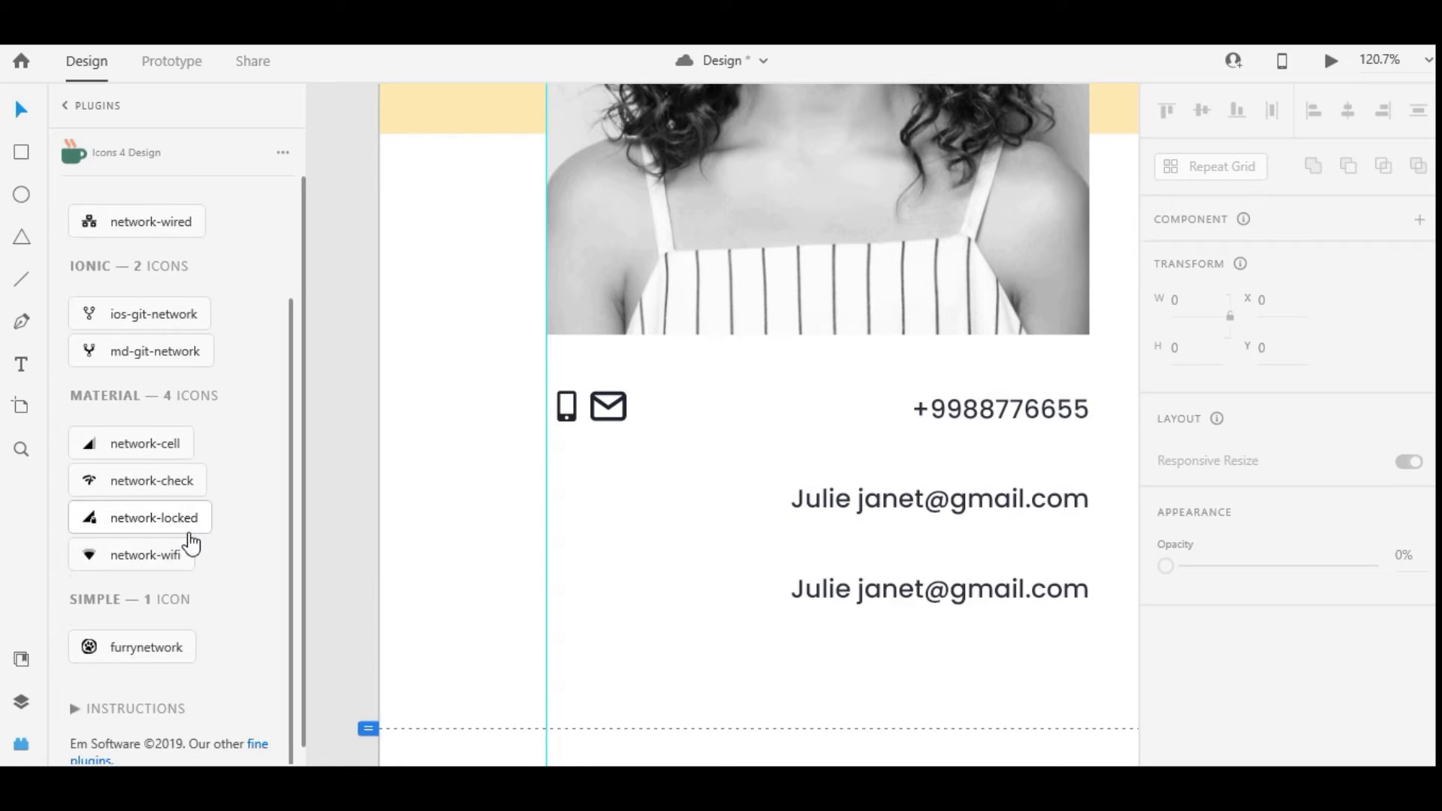
{"action": "scroll", "coordinate": [193, 540], "scroll_direction": "up", "scroll_amount": 3}
{"action": "type", "text": "rld"}
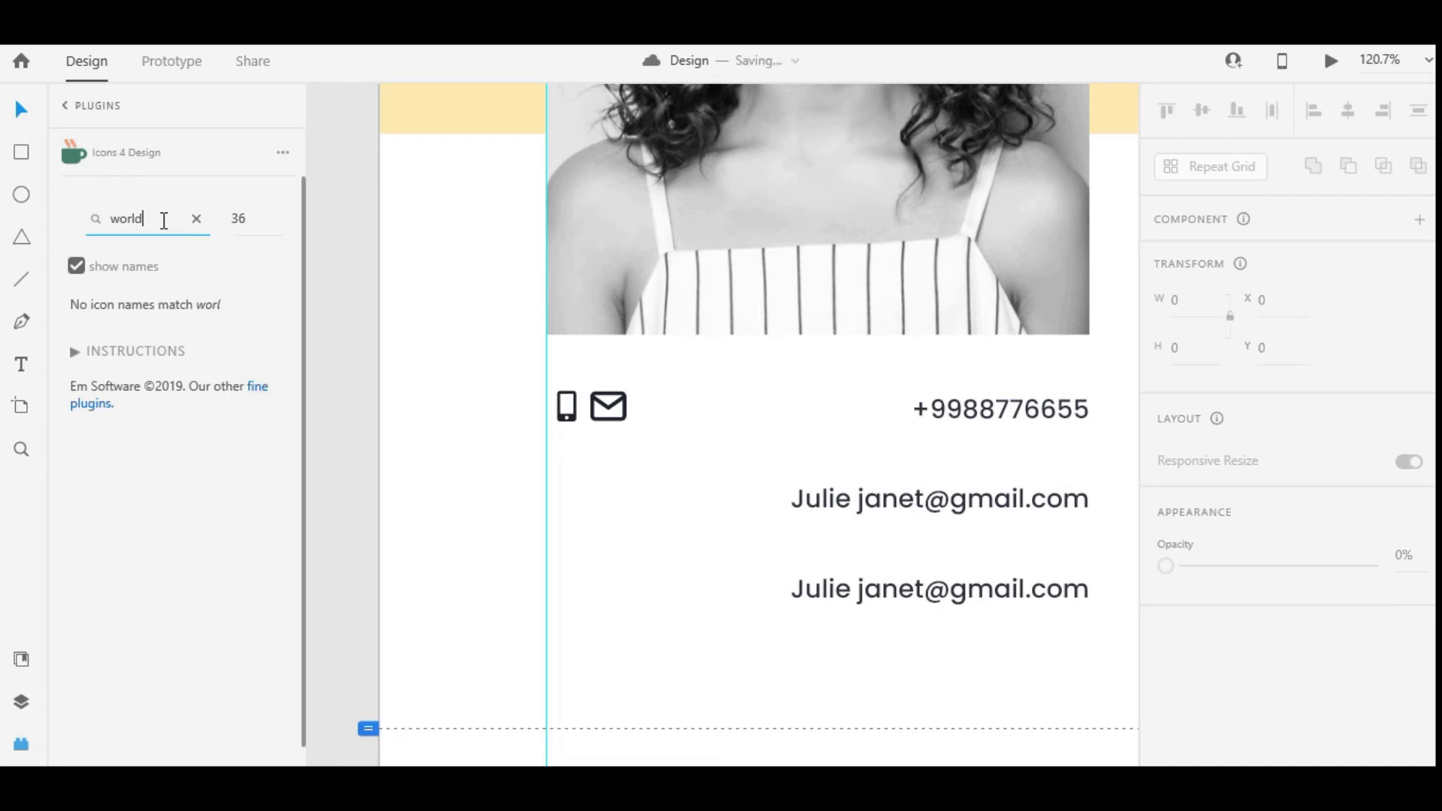
{"action": "key", "text": "BackSpace"}
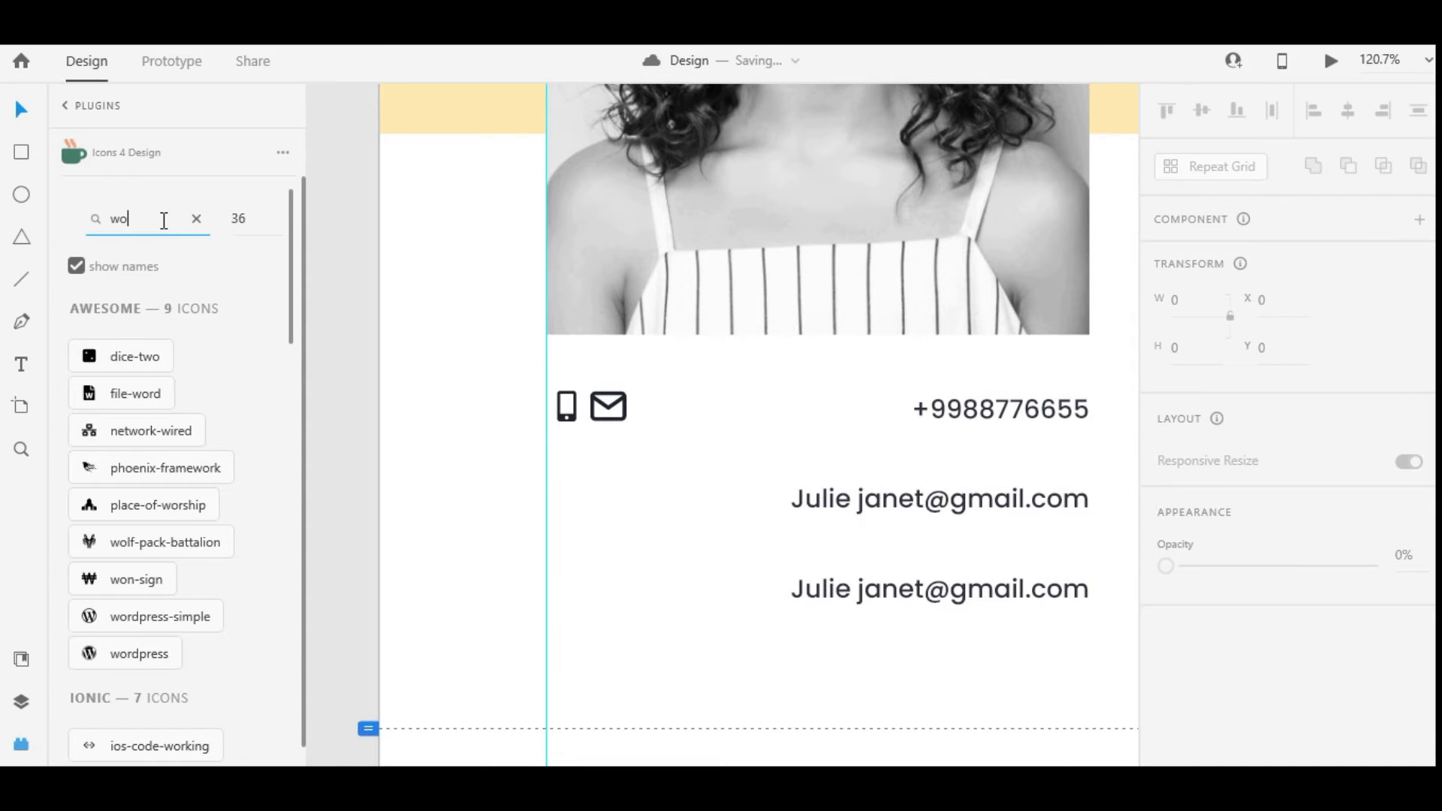
{"action": "scroll", "coordinate": [150, 556], "scroll_direction": "down", "scroll_amount": 12}
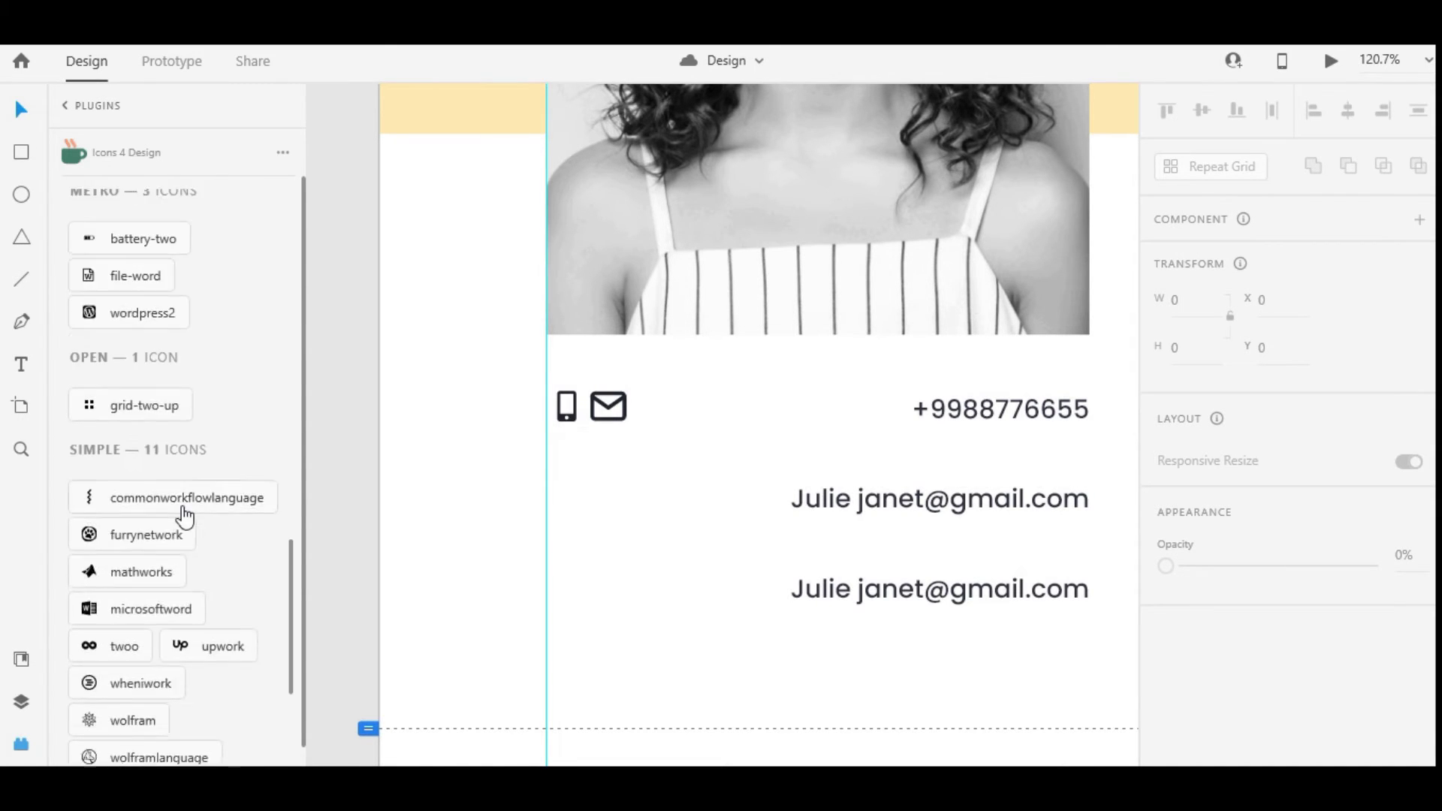
{"action": "scroll", "coordinate": [169, 560], "scroll_direction": "down", "scroll_amount": 5}
{"action": "scroll", "coordinate": [169, 563], "scroll_direction": "up", "scroll_amount": 15}
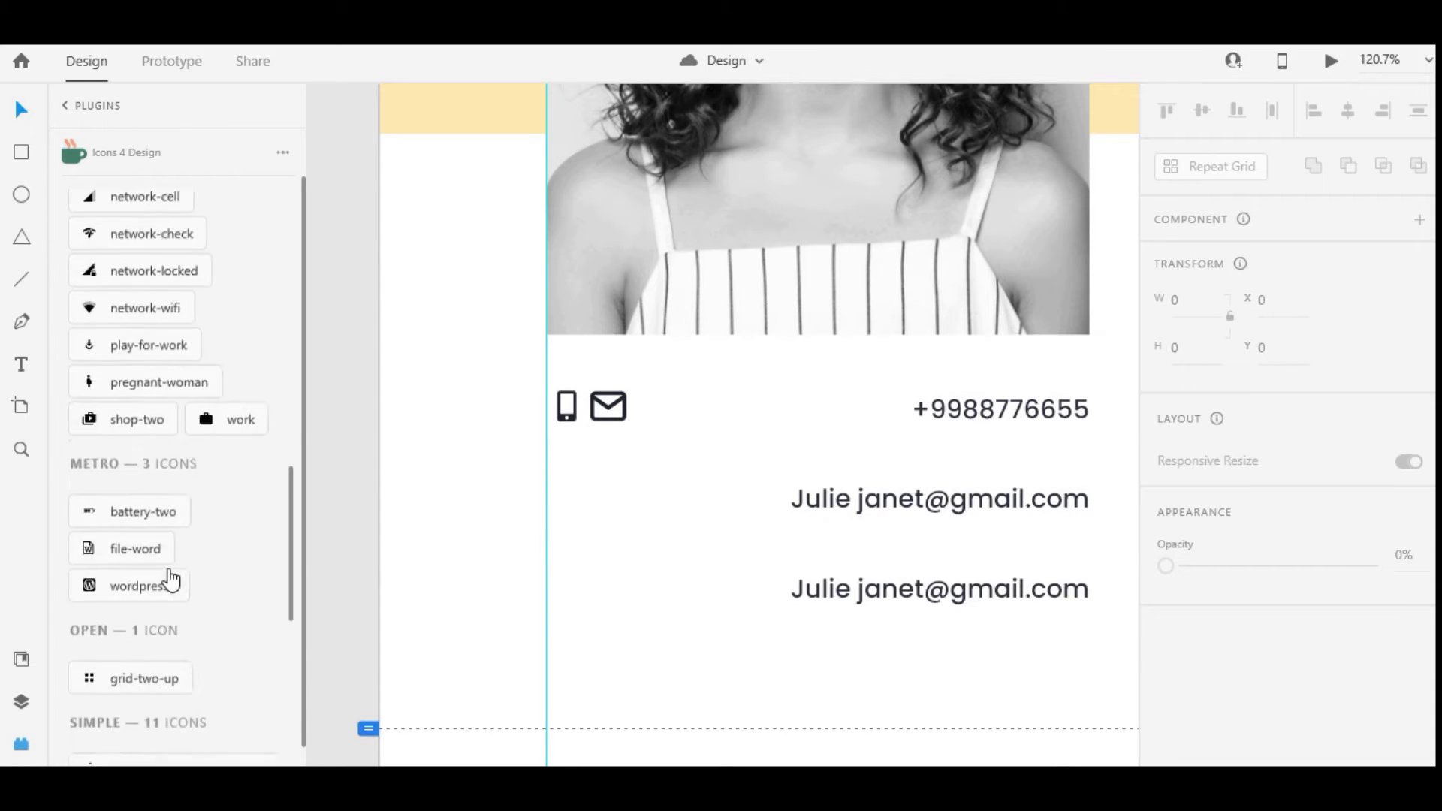
{"action": "scroll", "coordinate": [169, 580], "scroll_direction": "up", "scroll_amount": 5}
{"action": "left_click", "coordinate": [97, 439]}
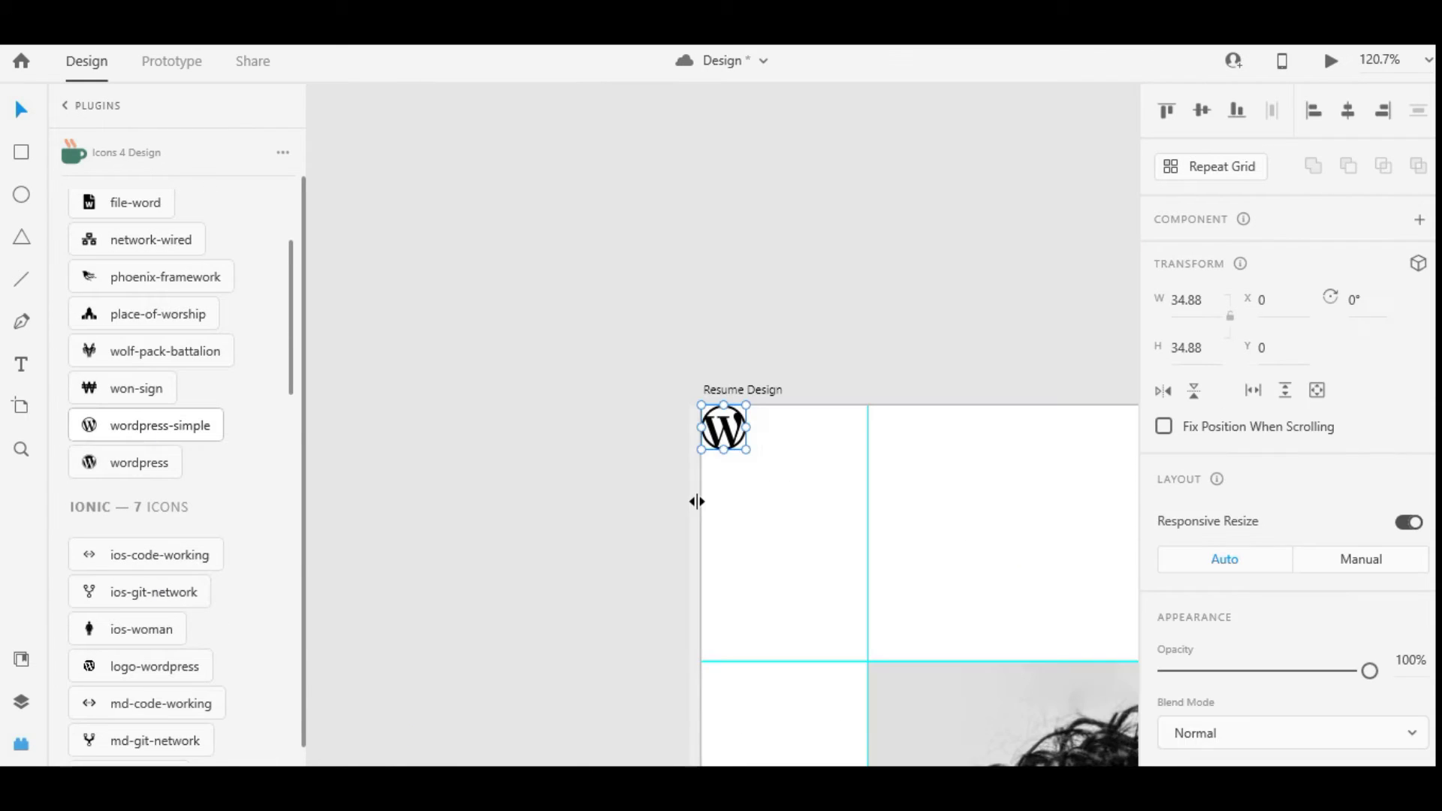
Place the WordPress icon next to the mail icon and shrink it to match
{"action": "key", "text": "ctrl+z"}
{"action": "scroll", "coordinate": [854, 631], "scroll_direction": "up", "scroll_amount": 6}
{"action": "key", "text": "ctrl+shift+z"}
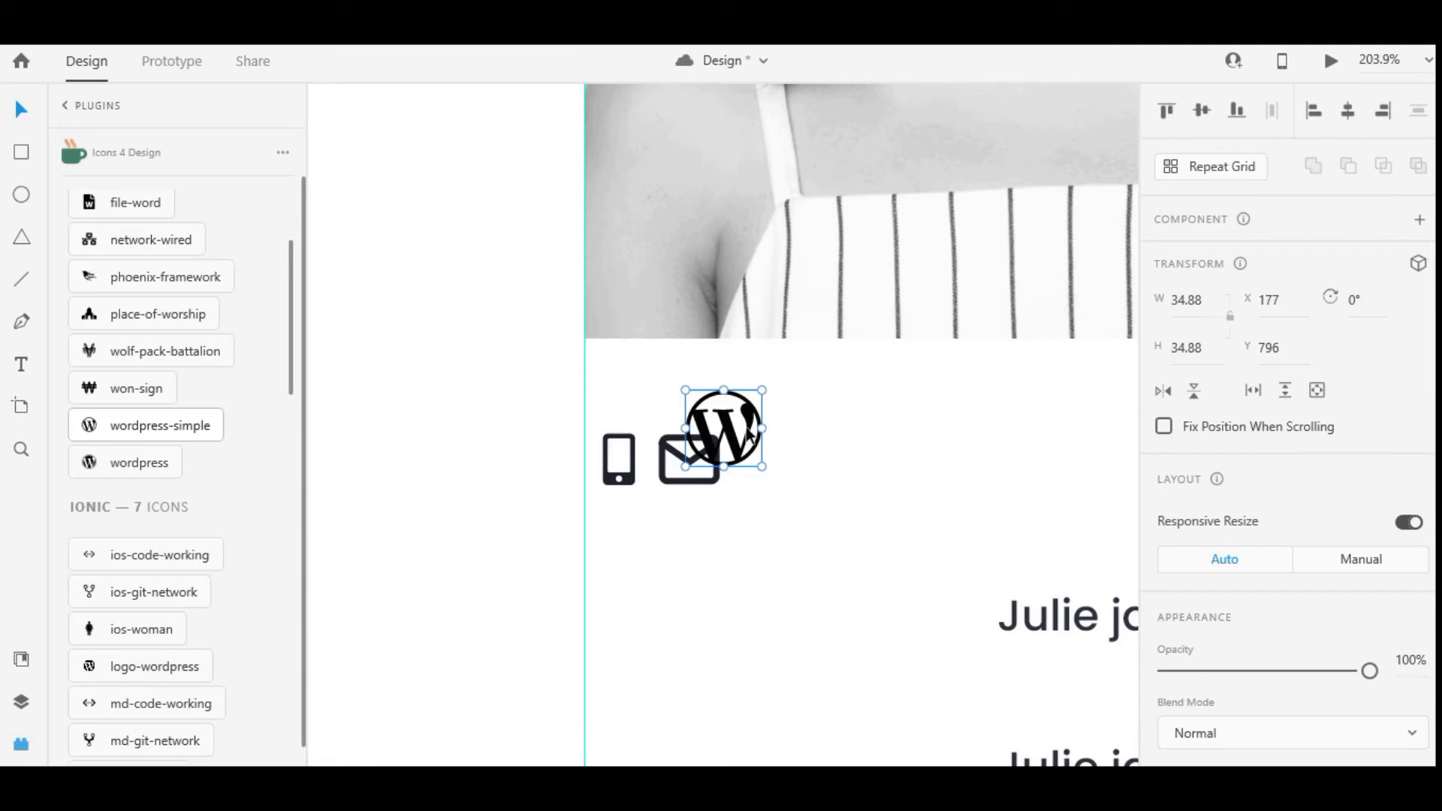
{"action": "left_click_drag", "start_coordinate": [738, 409], "coordinate": [805, 454]}
{"action": "left_click_drag", "start_coordinate": [829, 510], "coordinate": [800, 481]}
Fine-tune the WordPress icon to 23.84 × 23.84 and resize the phone icon to match
{"action": "left_click", "coordinate": [690, 483]}
{"action": "scroll", "coordinate": [754, 435], "scroll_direction": "down", "scroll_amount": 5}
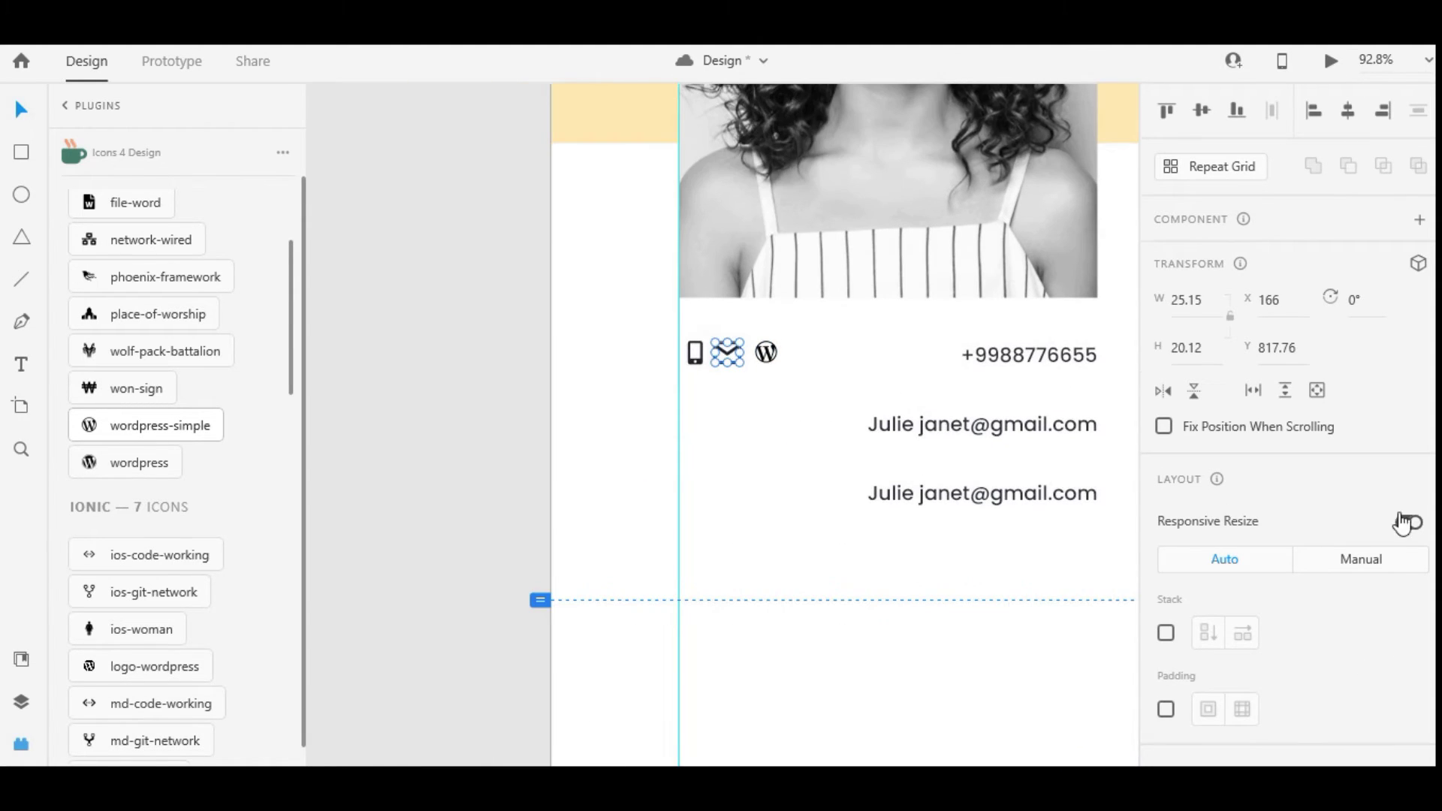
{"action": "scroll", "coordinate": [1224, 710], "scroll_direction": "down", "scroll_amount": 4}
{"action": "scroll", "coordinate": [1224, 710], "scroll_direction": "down", "scroll_amount": 3}
{"action": "left_click", "coordinate": [767, 359]}
{"action": "scroll", "coordinate": [767, 362], "scroll_direction": "up", "scroll_amount": 5}
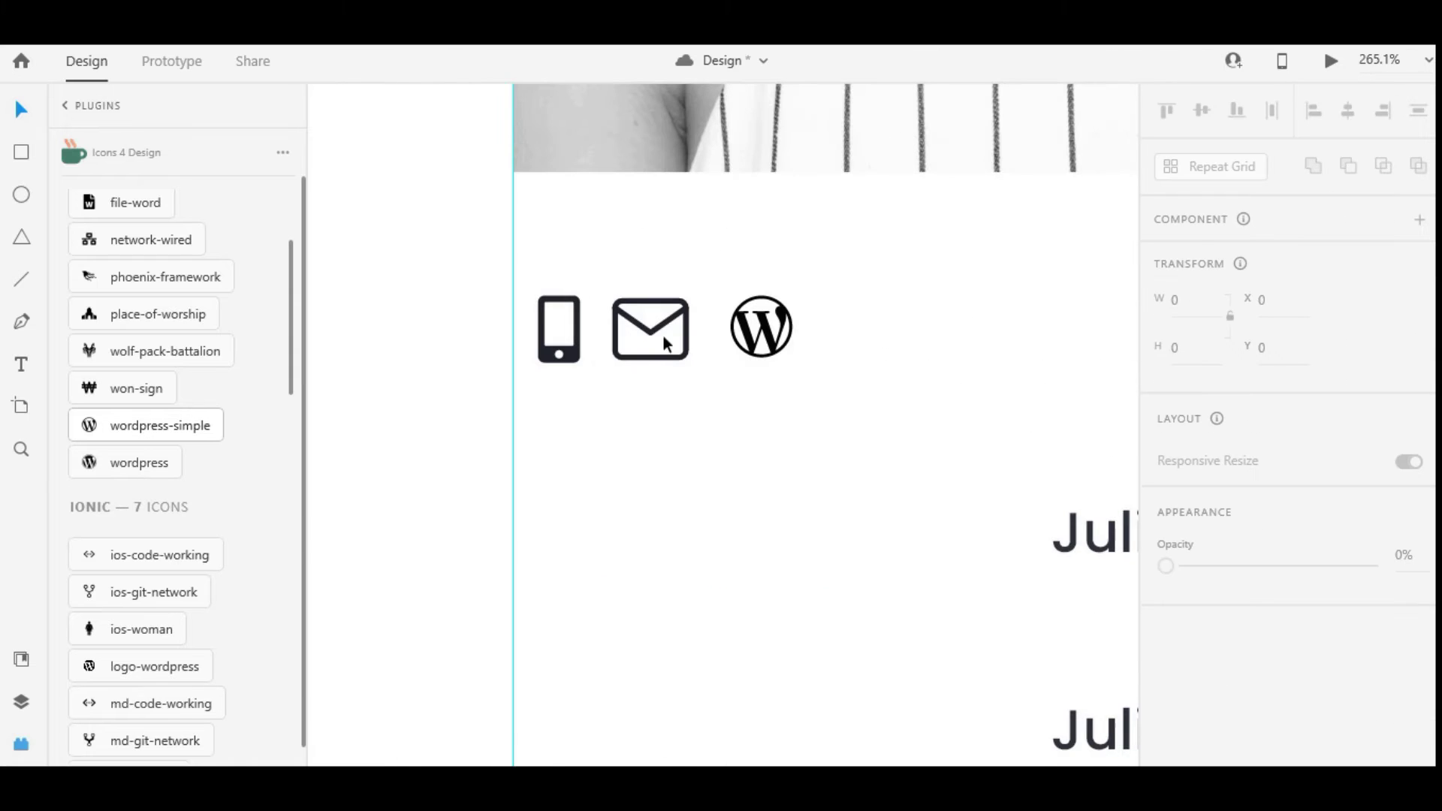
{"action": "left_click", "coordinate": [664, 336]}
{"action": "left_click", "coordinate": [573, 348], "text": "shift"}
{"action": "left_click", "coordinate": [774, 354]}
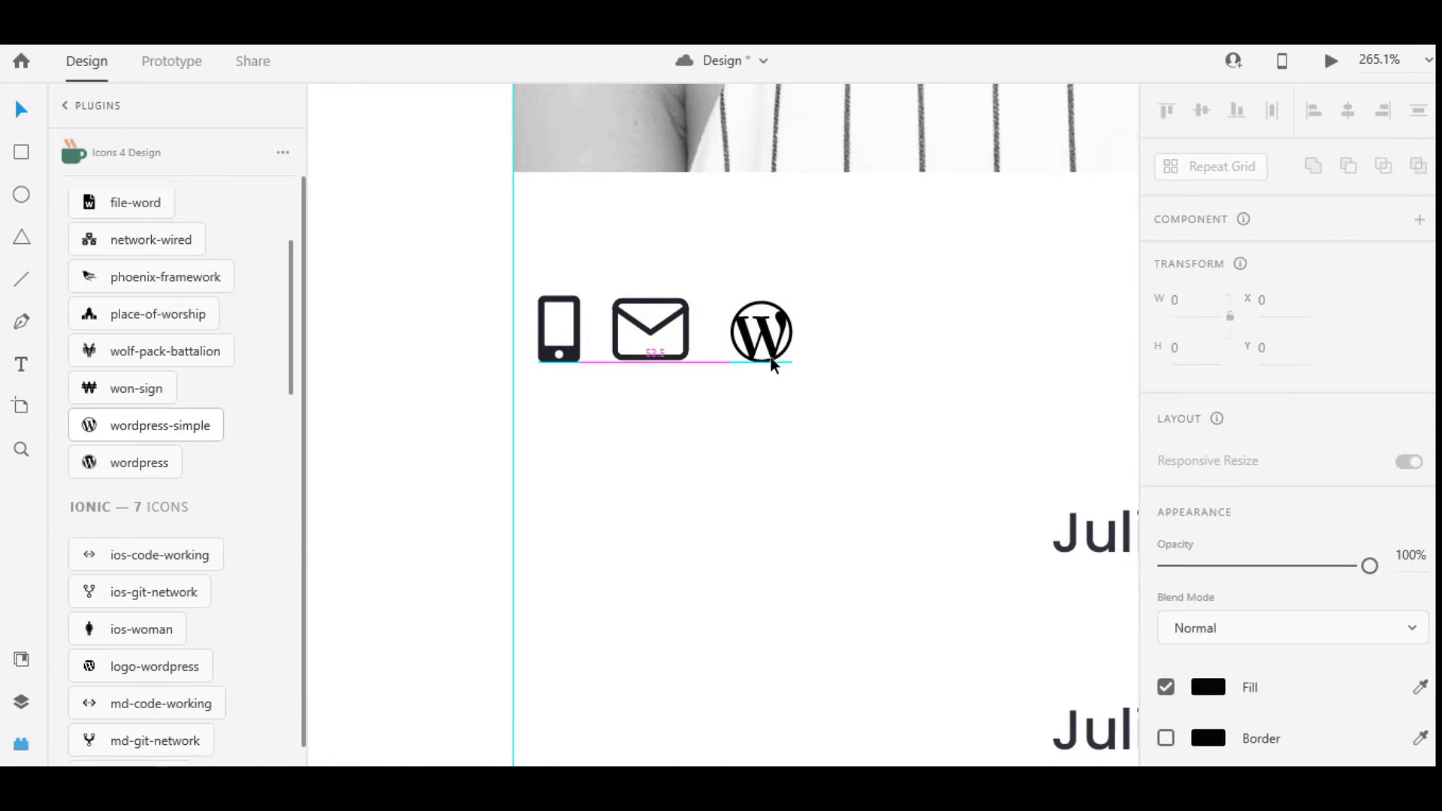
{"action": "left_click_drag", "start_coordinate": [793, 357], "coordinate": [798, 363]}
{"action": "left_click", "coordinate": [559, 330]}
{"action": "left_click_drag", "start_coordinate": [580, 363], "coordinate": [555, 327]}
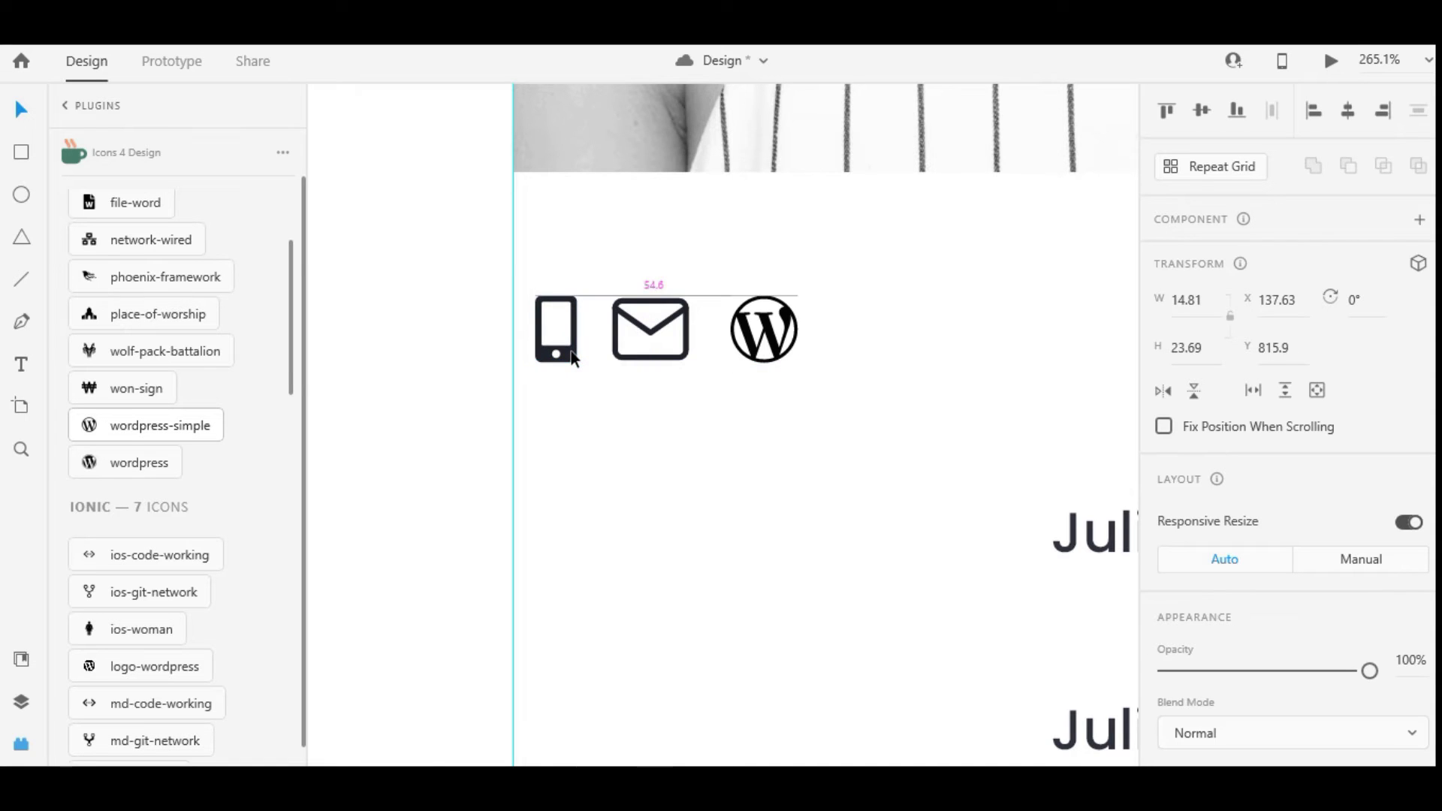
{"action": "scroll", "coordinate": [741, 348], "scroll_direction": "down", "scroll_amount": 5}
Move the WordPress and phone icons to their row starts and group each icon with its contact text
{"action": "left_click_drag", "start_coordinate": [722, 346], "coordinate": [640, 426]}
{"action": "left_click_drag", "start_coordinate": [654, 347], "coordinate": [647, 347]}
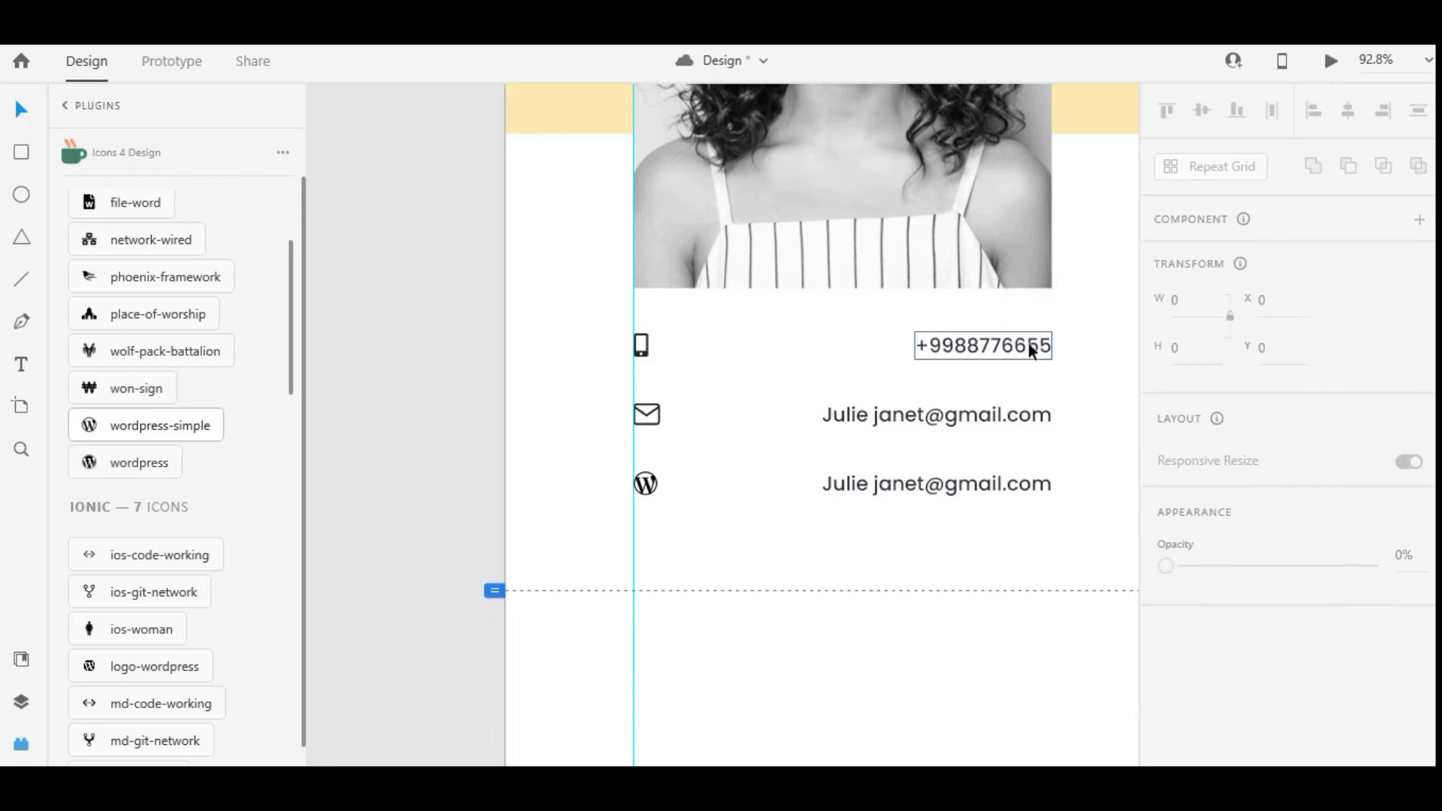
{"action": "left_click_drag", "start_coordinate": [1080, 373], "coordinate": [579, 318]}
{"action": "key", "text": "ctrl+g"}
{"action": "left_click_drag", "start_coordinate": [923, 446], "coordinate": [623, 397]}
{"action": "key", "text": "ctrl+g"}
{"action": "left_click_drag", "start_coordinate": [908, 579], "coordinate": [624, 466]}
{"action": "key", "text": "ctrl+g"}
Confirm the phone, email and WordPress rows are grouped, then nudge all three rows down
{"action": "scroll", "coordinate": [728, 443], "scroll_direction": "down", "scroll_amount": 5}
{"action": "scroll", "coordinate": [727, 436], "scroll_direction": "up", "scroll_amount": 2}
{"action": "left_click", "coordinate": [695, 377]}
{"action": "left_click", "coordinate": [707, 356], "text": "shift"}
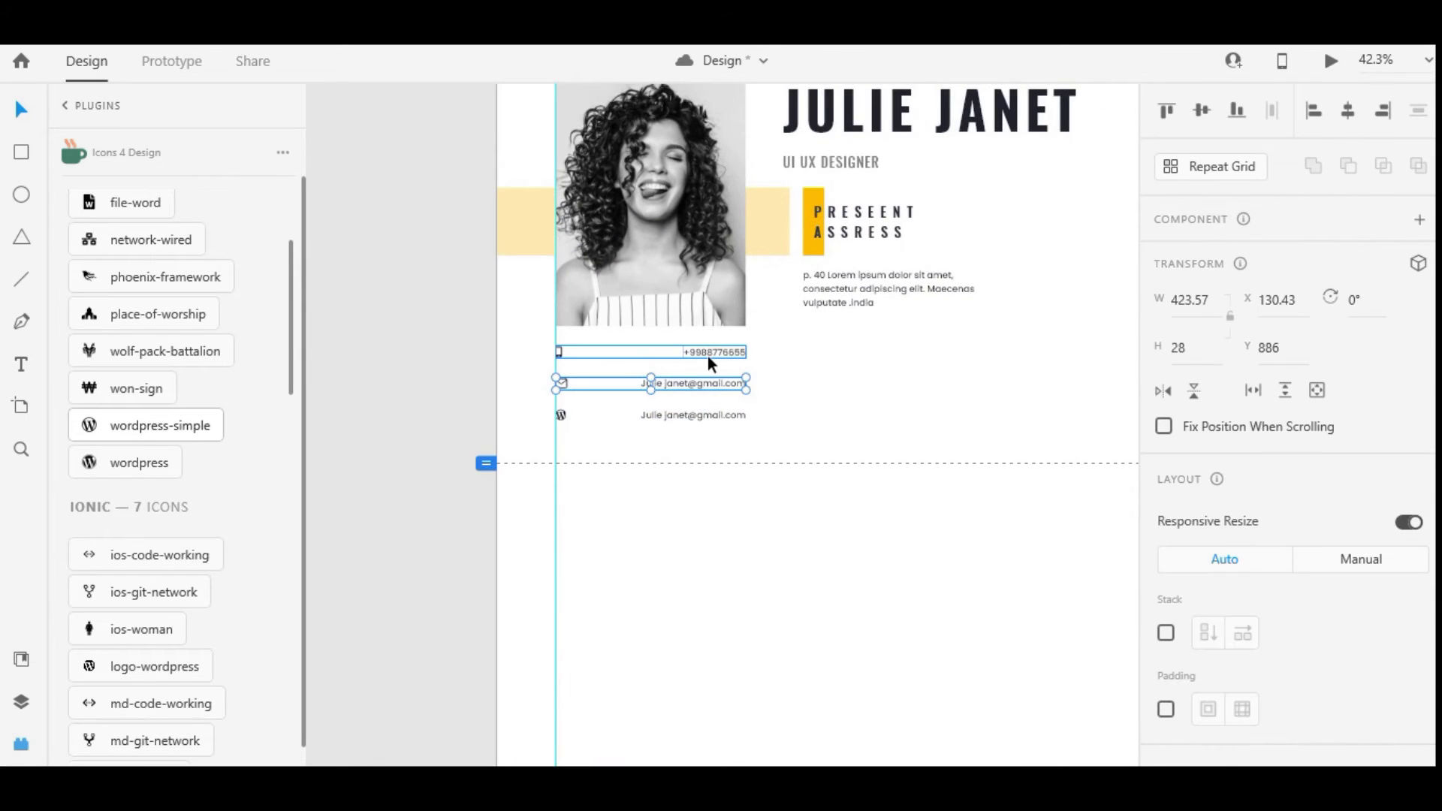
{"action": "left_click", "coordinate": [725, 412]}
{"action": "key", "text": "Escape"}
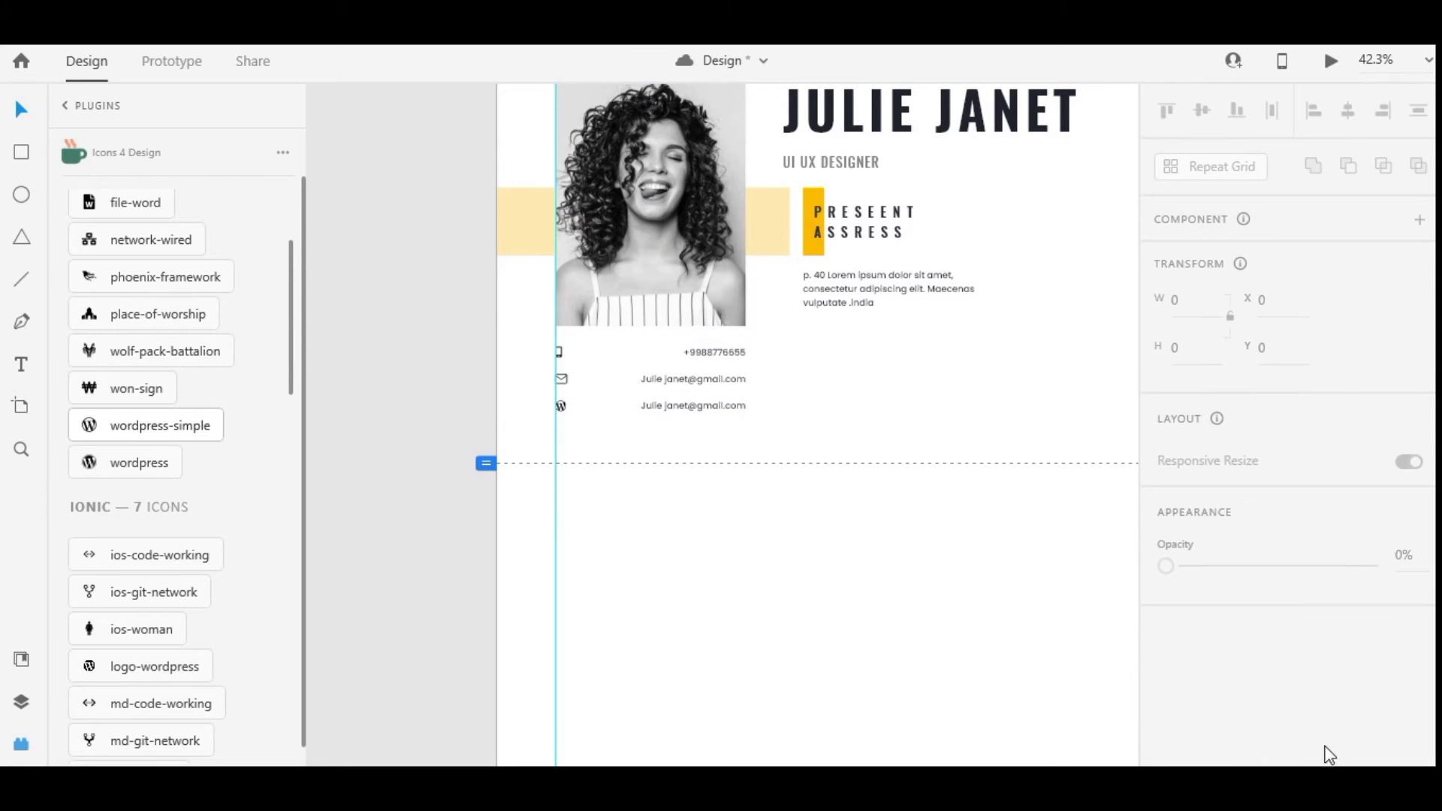
{"action": "scroll", "coordinate": [966, 418], "scroll_direction": "down", "scroll_amount": 2}
{"action": "left_click_drag", "start_coordinate": [698, 545], "coordinate": [379, 405]}
{"action": "key", "text": "shift+Down"}
{"action": "key", "text": "shift+Down"}
{"action": "key", "text": "shift+Down"}
{"action": "key", "text": "shift+Down"}
{"action": "key", "text": "shift+Down"}
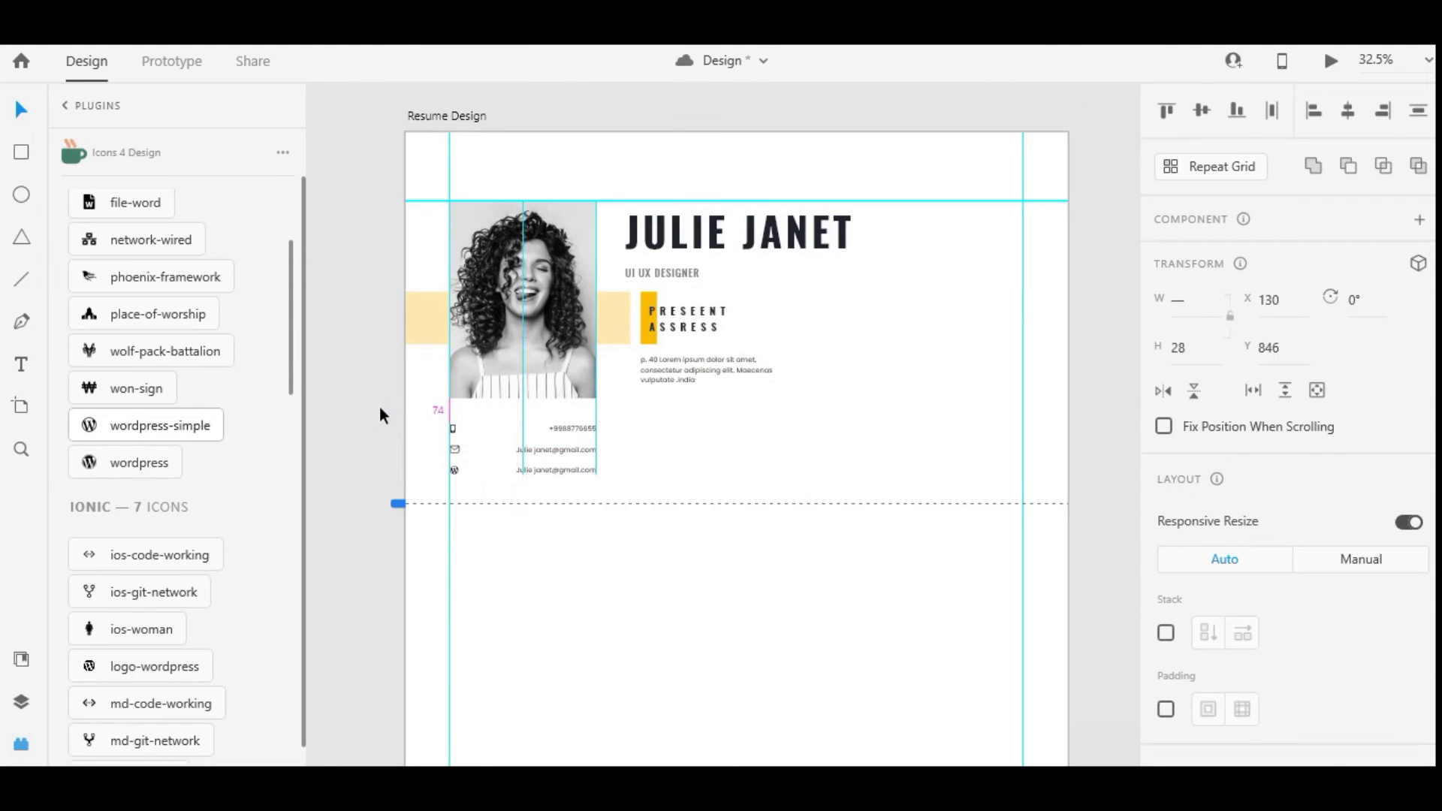
{"action": "key", "text": "Escape"}
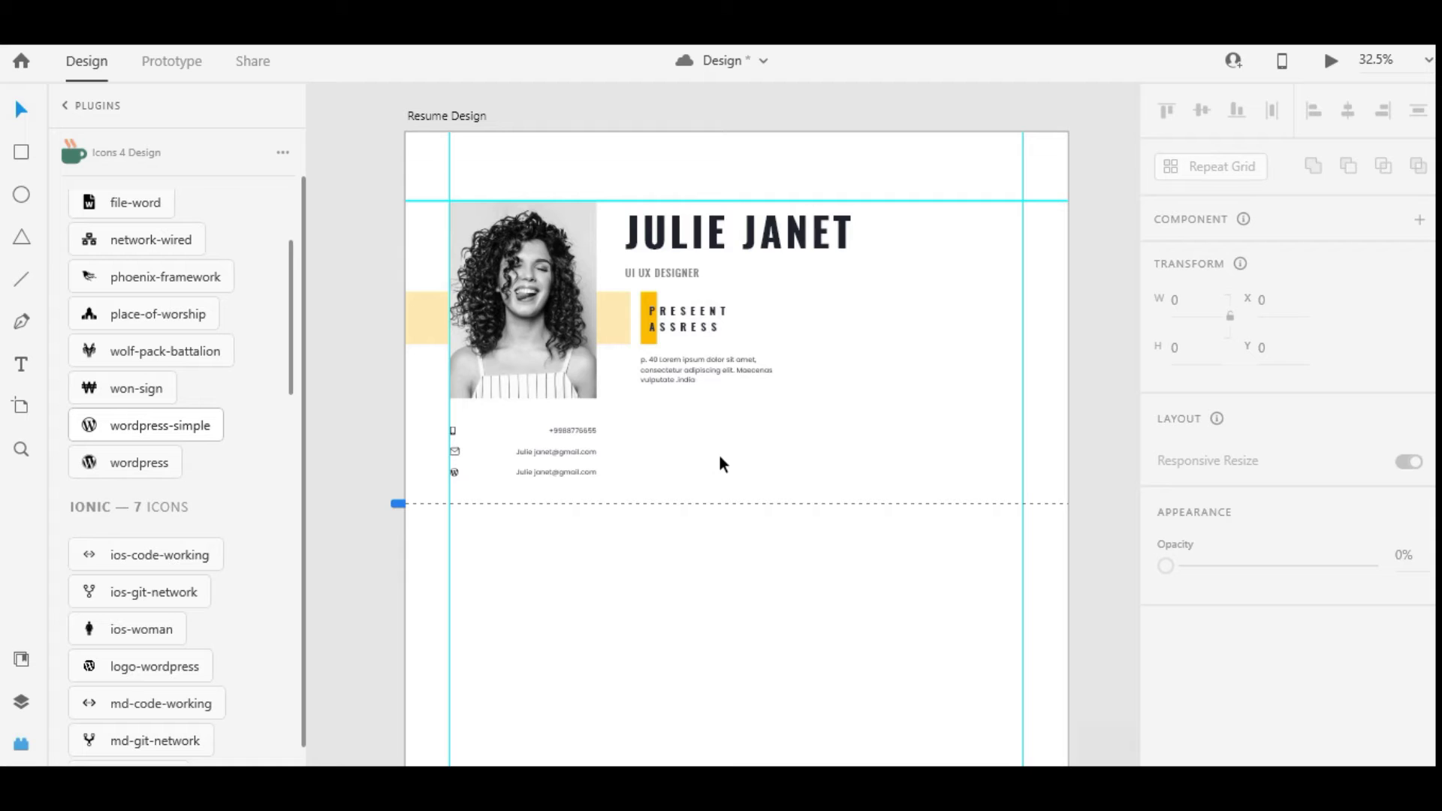
Duplicate the PRESEENT ASSRESS heading below the address paragraph and retype it as PROFILE
{"action": "left_click", "coordinate": [727, 325]}
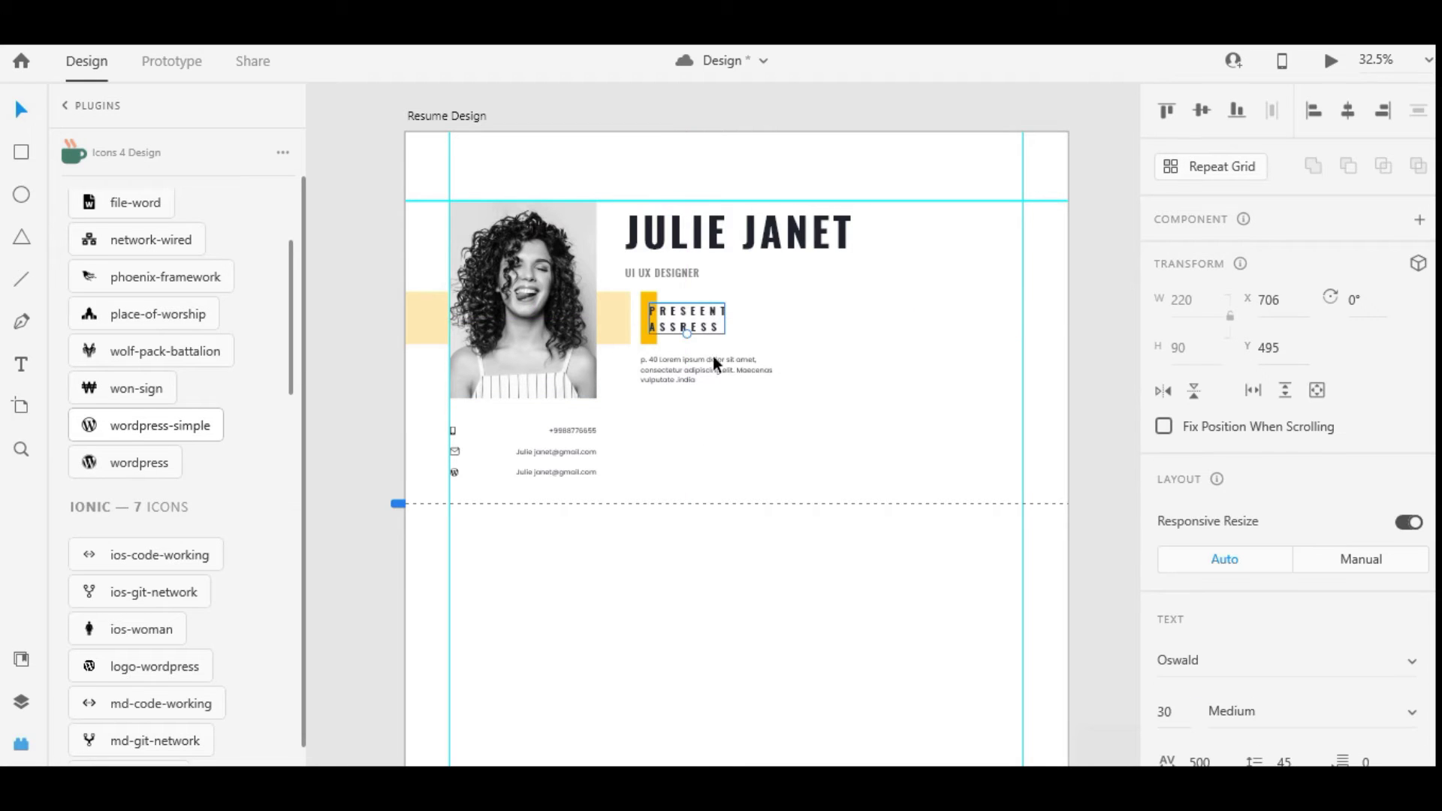
{"action": "left_click_drag", "start_coordinate": [683, 335], "coordinate": [686, 431]}
{"action": "scroll", "coordinate": [686, 430], "scroll_direction": "up", "scroll_amount": 3}
{"action": "double_click", "coordinate": [683, 430]}
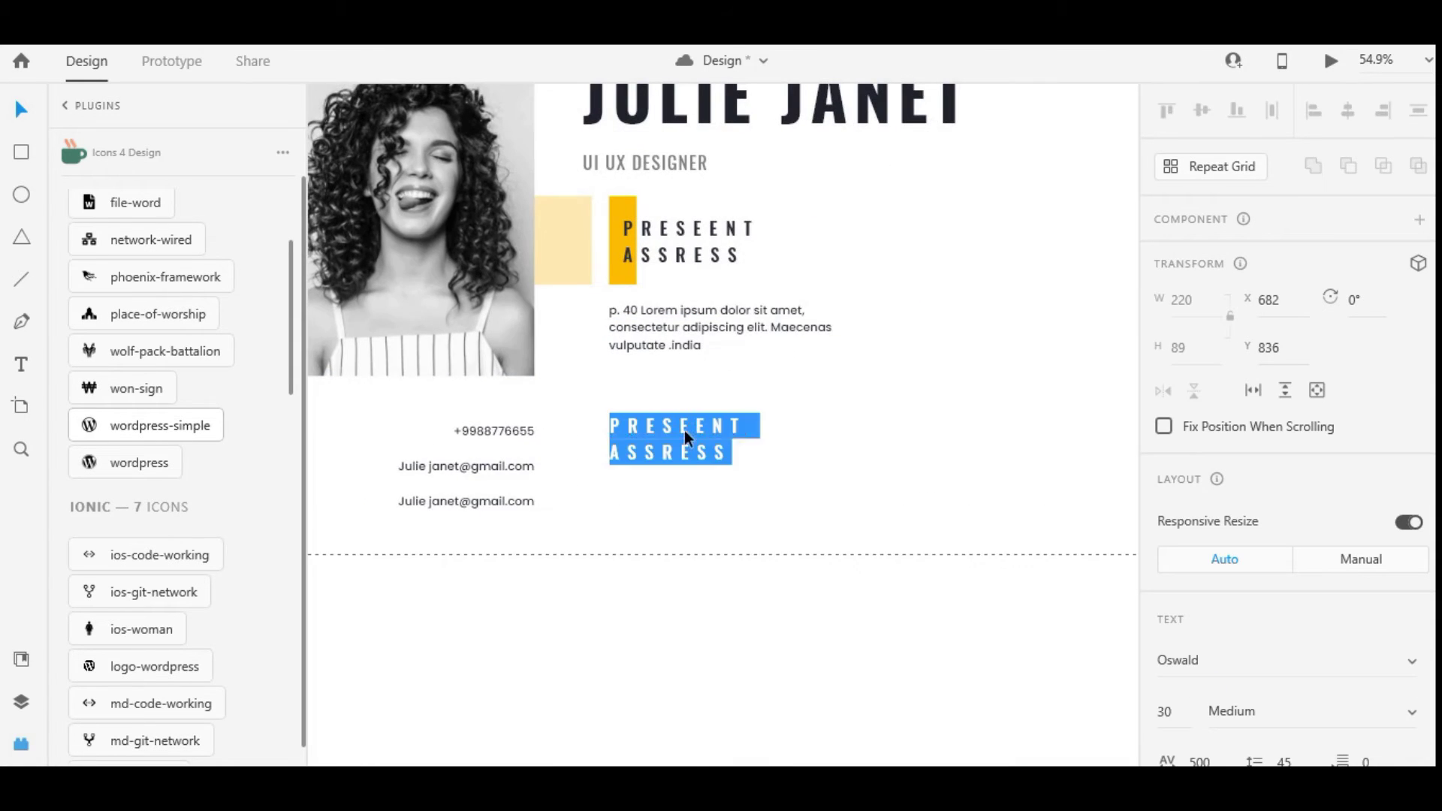
{"action": "key", "text": "BackSpace"}
{"action": "type", "text": "PRO"}
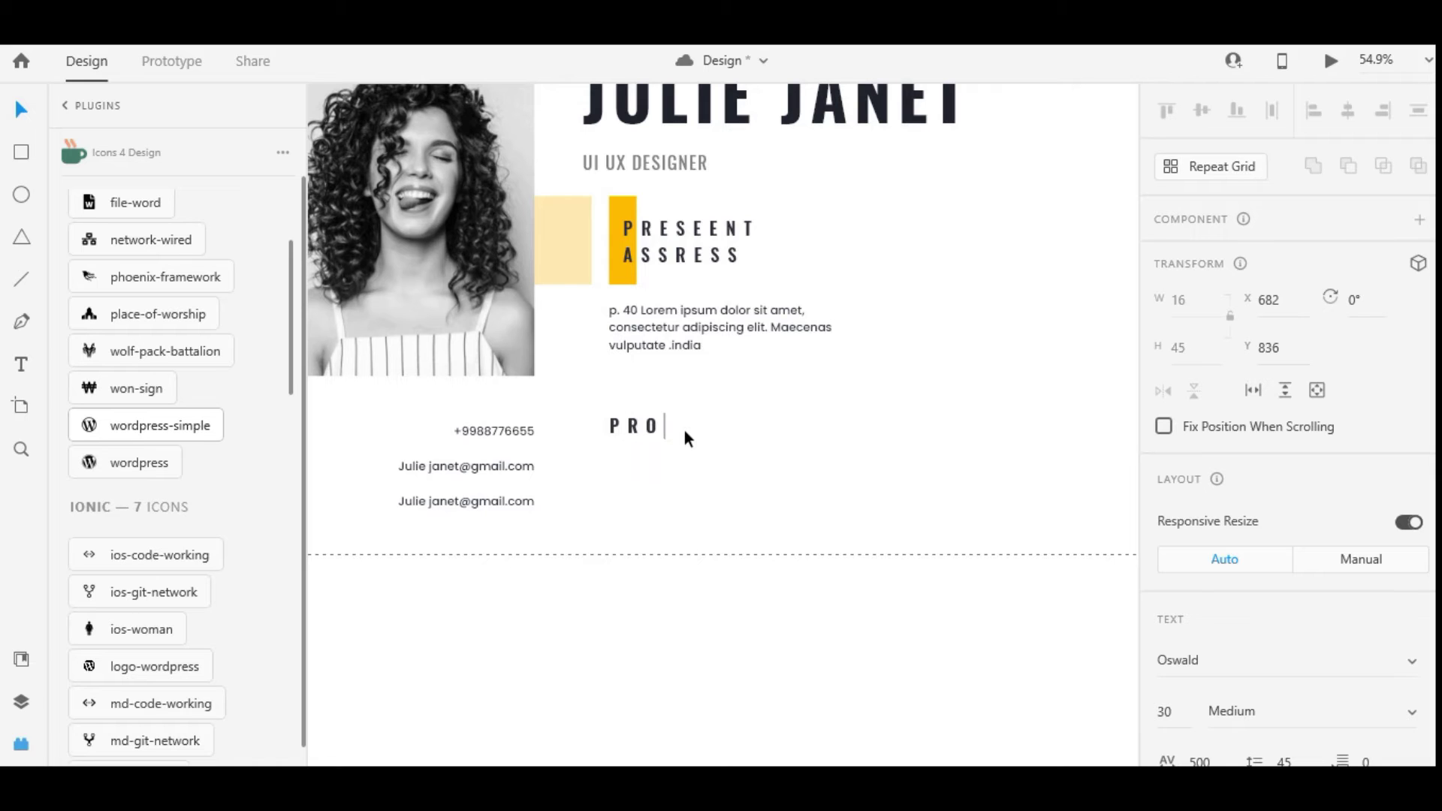
{"action": "type", "text": "FI"}
Set the PROFILE heading's character spacing to 460
{"action": "scroll", "coordinate": [1276, 376], "scroll_direction": "down", "scroll_amount": 3}
{"action": "double_click", "coordinate": [1199, 453]}
{"action": "type", "text": "460"}
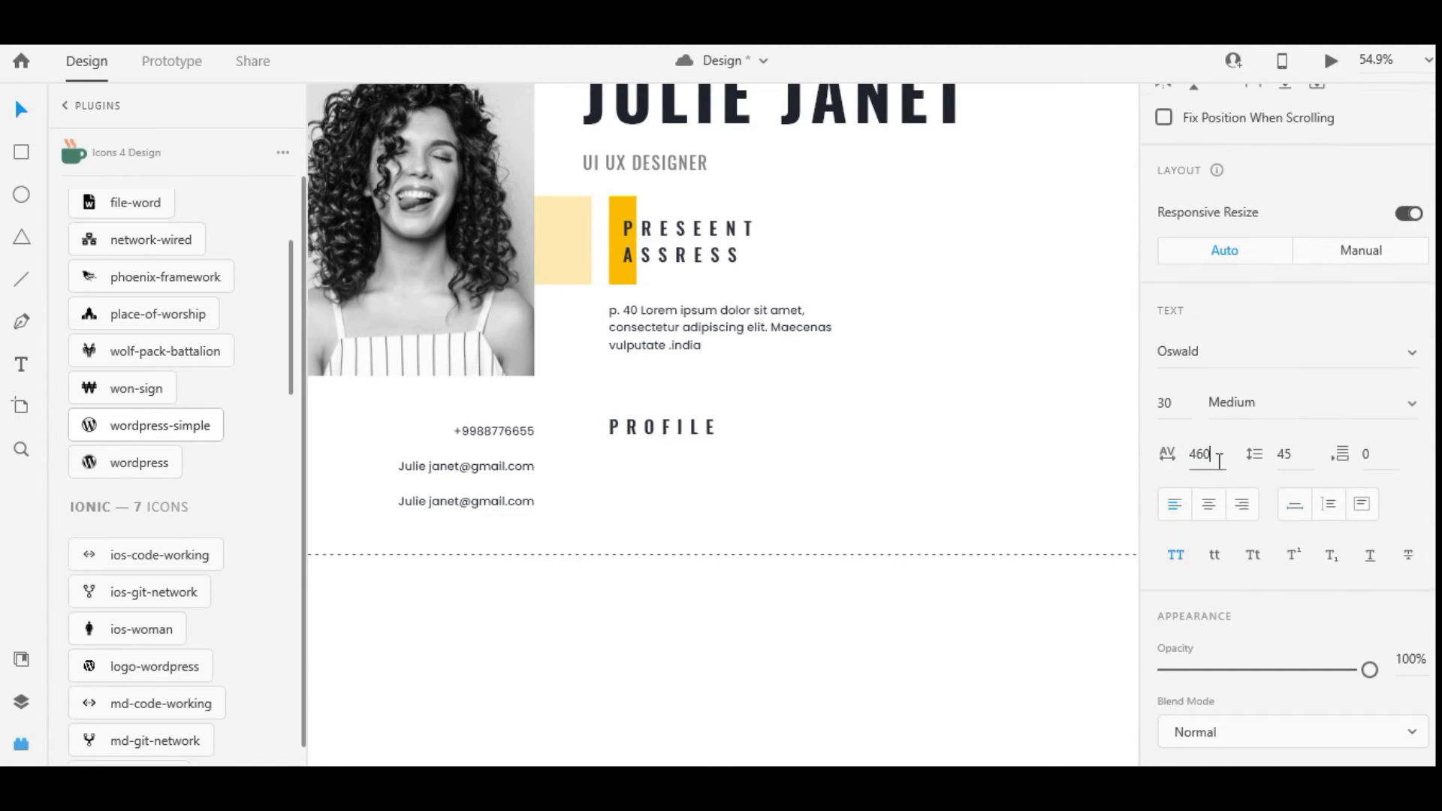
{"action": "key", "text": "Return"}
{"action": "left_click", "coordinate": [824, 545]}
{"action": "scroll", "coordinate": [824, 544], "scroll_direction": "down", "scroll_amount": 1}
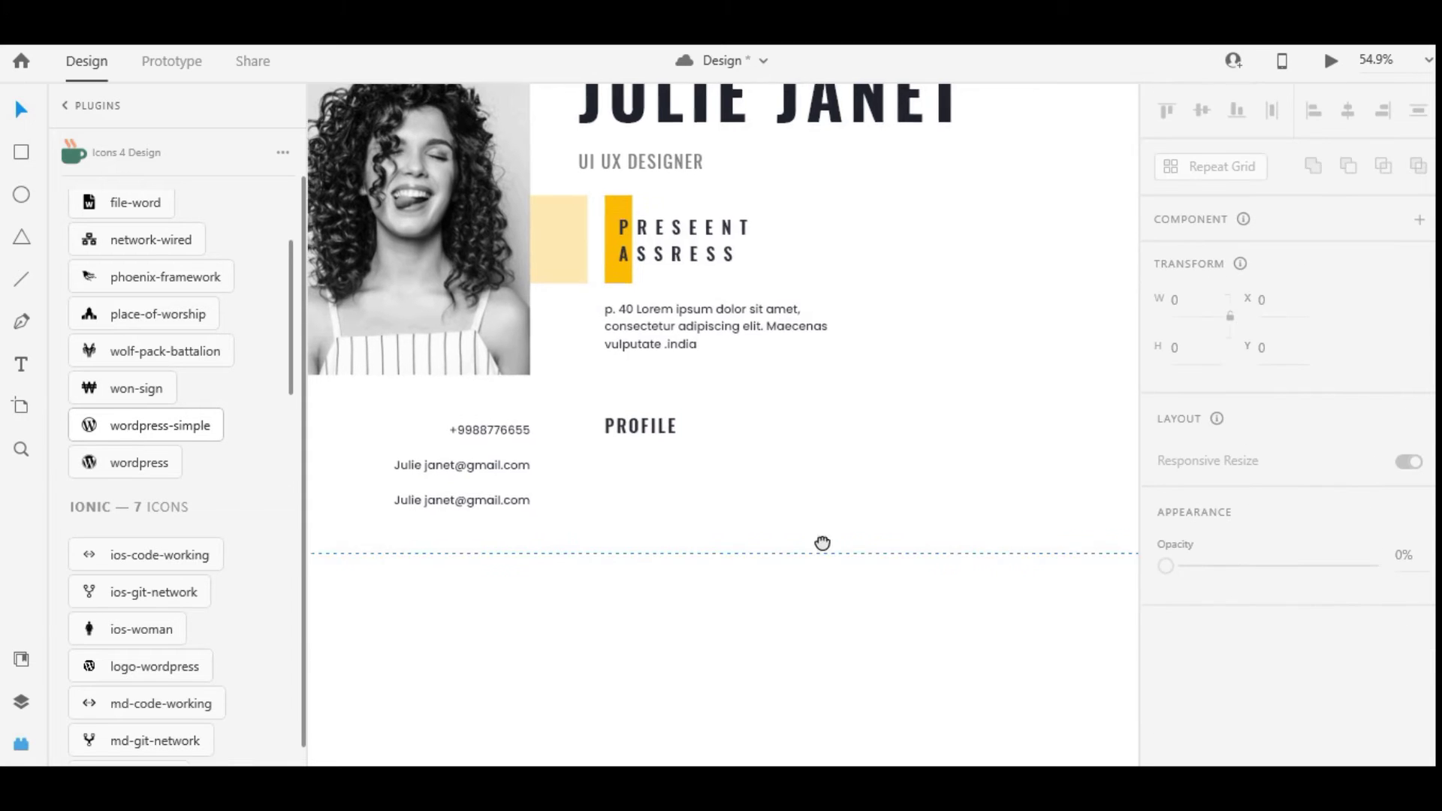
{"action": "left_click", "coordinate": [21, 279]}
Draw a vertical line under PROFILE with an accent yellow #FDBC01 stroke of size 5
{"action": "mouse_move", "coordinate": [586, 392]}
{"action": "left_mouse_down"}
{"action": "mouse_move", "coordinate": [585, 492]}
{"action": "mouse_move", "coordinate": [586, 451]}
{"action": "left_mouse_up"}
{"action": "scroll", "coordinate": [1223, 412], "scroll_direction": "down", "scroll_amount": 5}
{"action": "left_click", "coordinate": [1208, 381]}
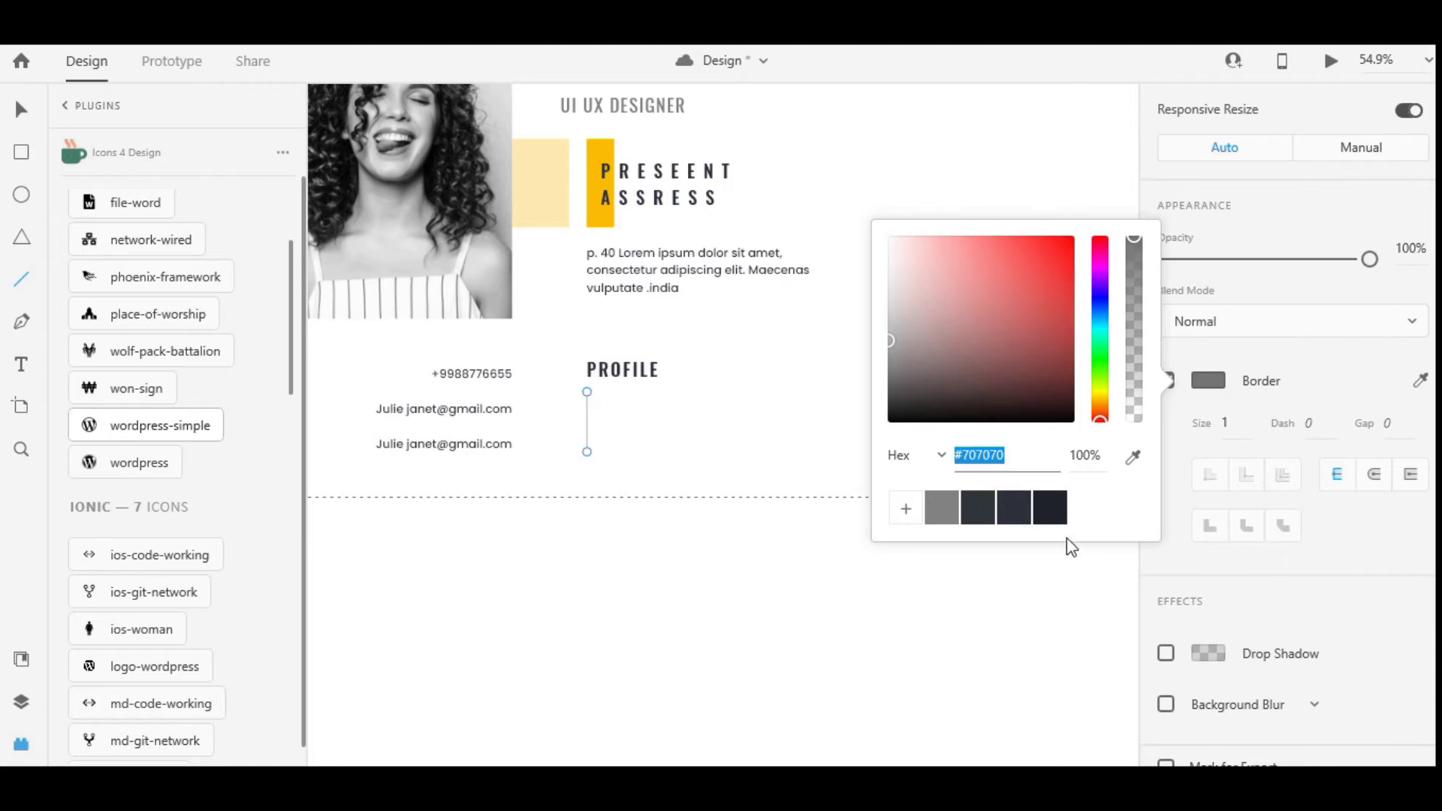
{"action": "left_click", "coordinate": [1133, 456]}
{"action": "left_click", "coordinate": [597, 162]}
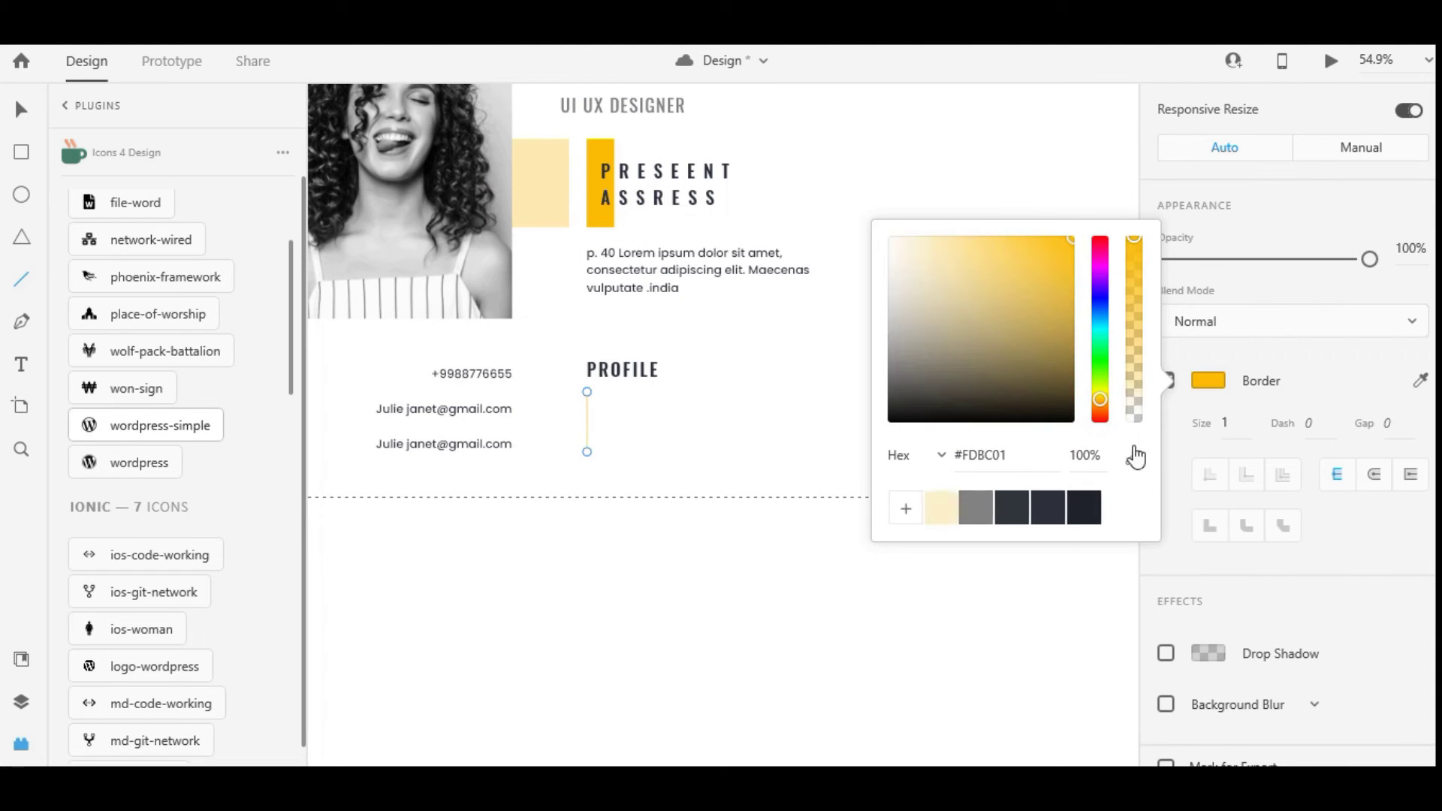
{"action": "left_click", "coordinate": [1234, 423]}
Reselect the PROFILE heading and the yellow bar to check their placement
{"action": "left_click", "coordinate": [13, 118]}
{"action": "left_click", "coordinate": [656, 372]}
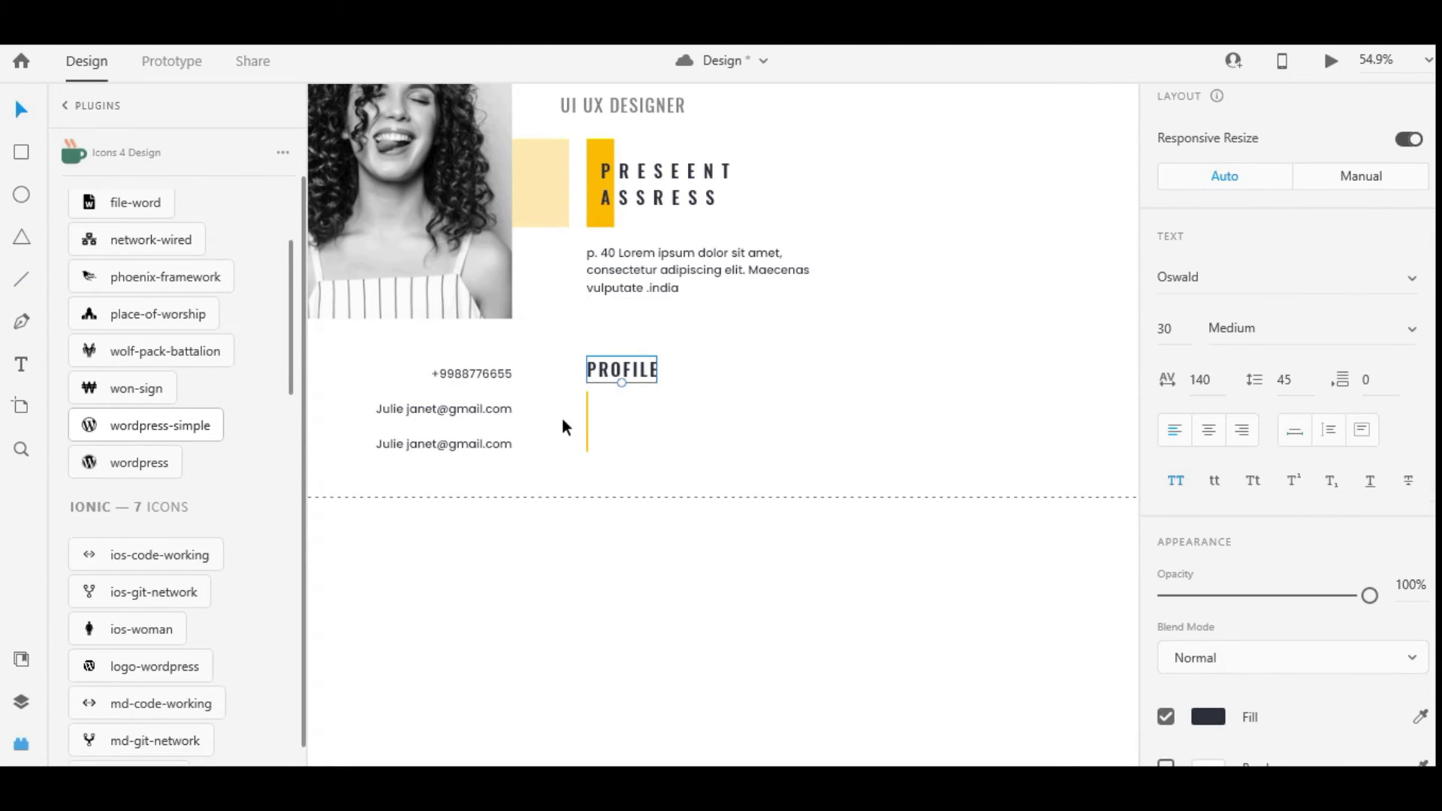
{"action": "scroll", "coordinate": [571, 413], "scroll_direction": "up", "scroll_amount": 2}
{"action": "left_click", "coordinate": [577, 405]}
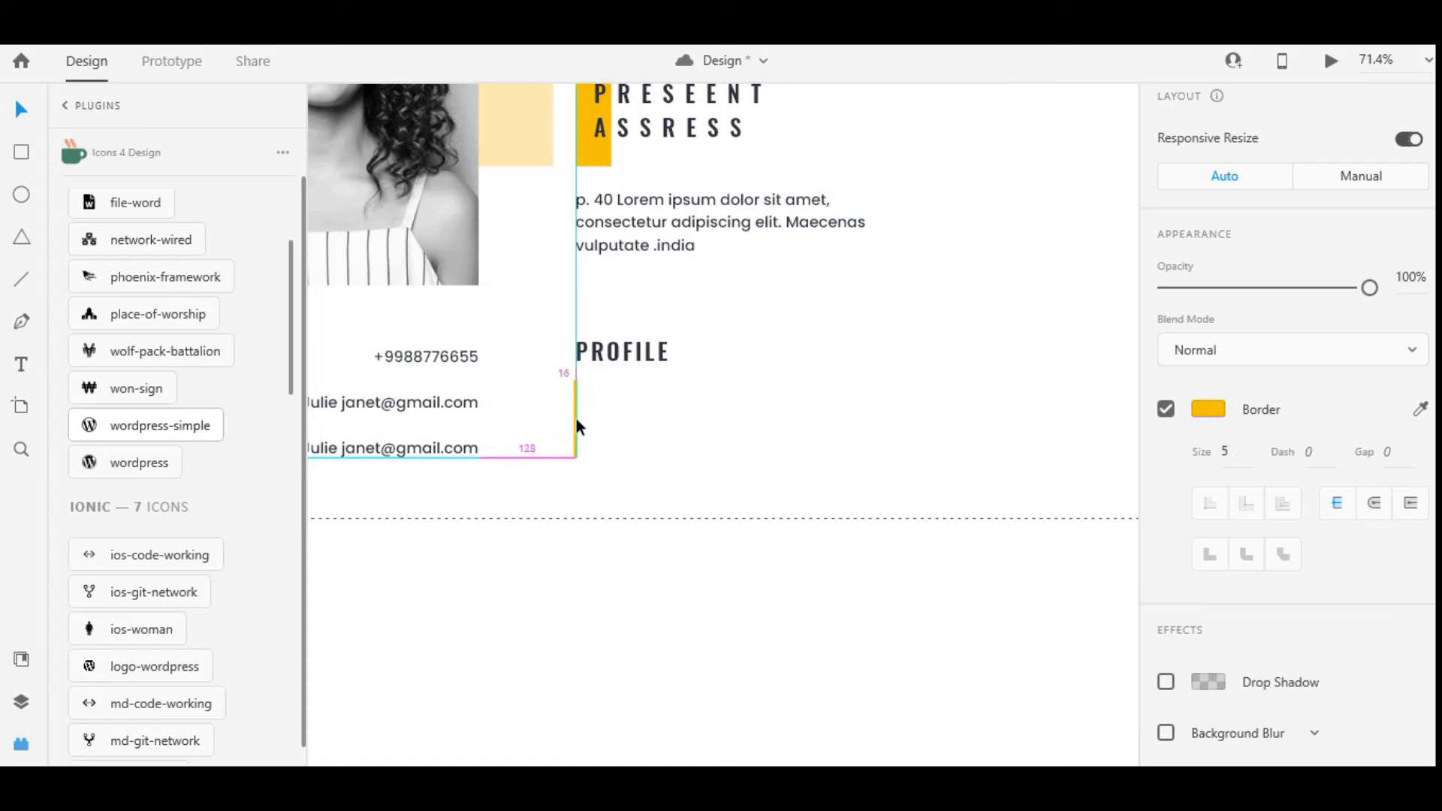
{"action": "scroll", "coordinate": [575, 417], "scroll_direction": "up", "scroll_amount": 2}
{"action": "key", "text": "t"}
{"action": "scroll", "coordinate": [642, 381], "scroll_direction": "down", "scroll_amount": 4}
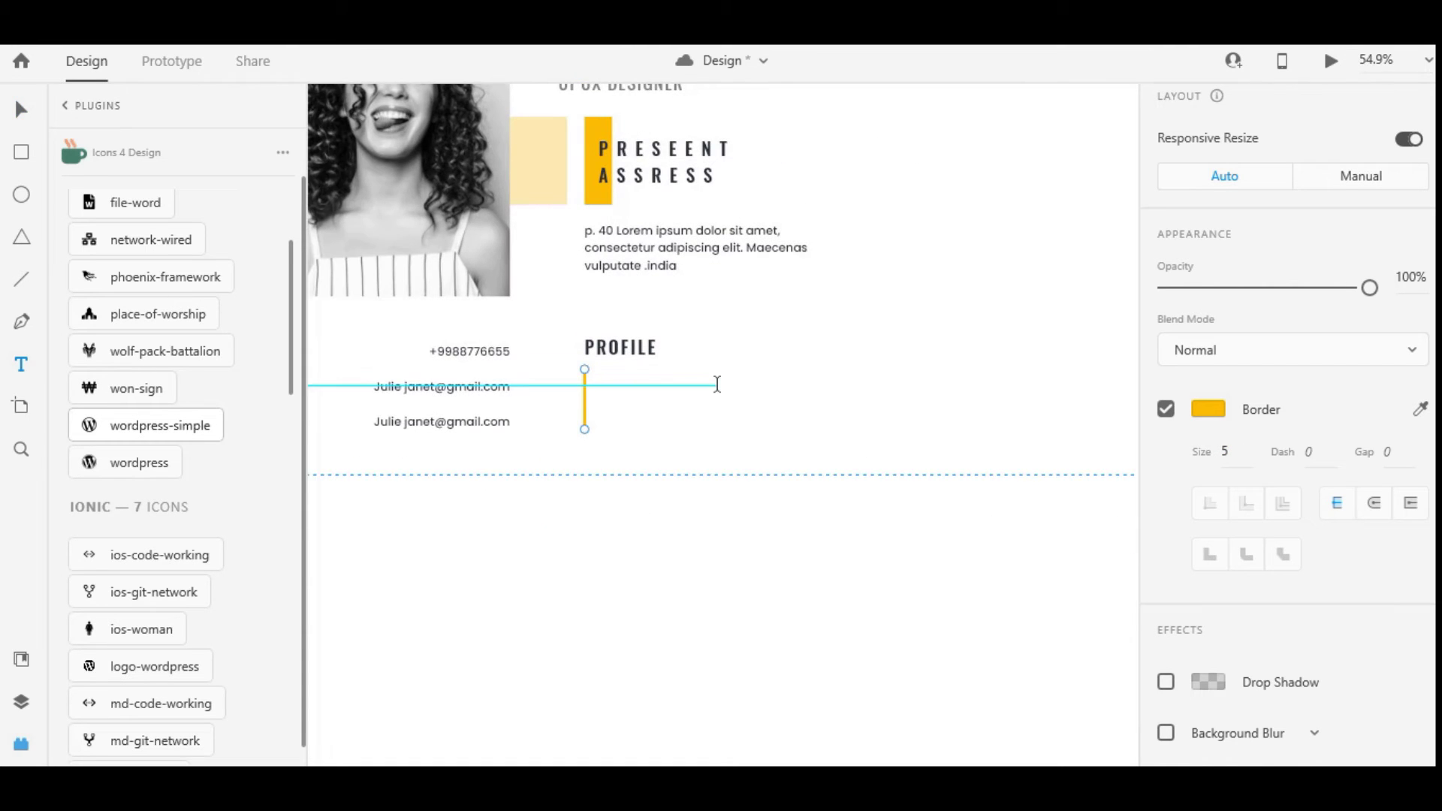
Create a text box beside the yellow bar and paste the Lorem ipsum paragraph copied from Word
{"action": "left_click_drag", "start_coordinate": [611, 369], "coordinate": [1096, 428]}
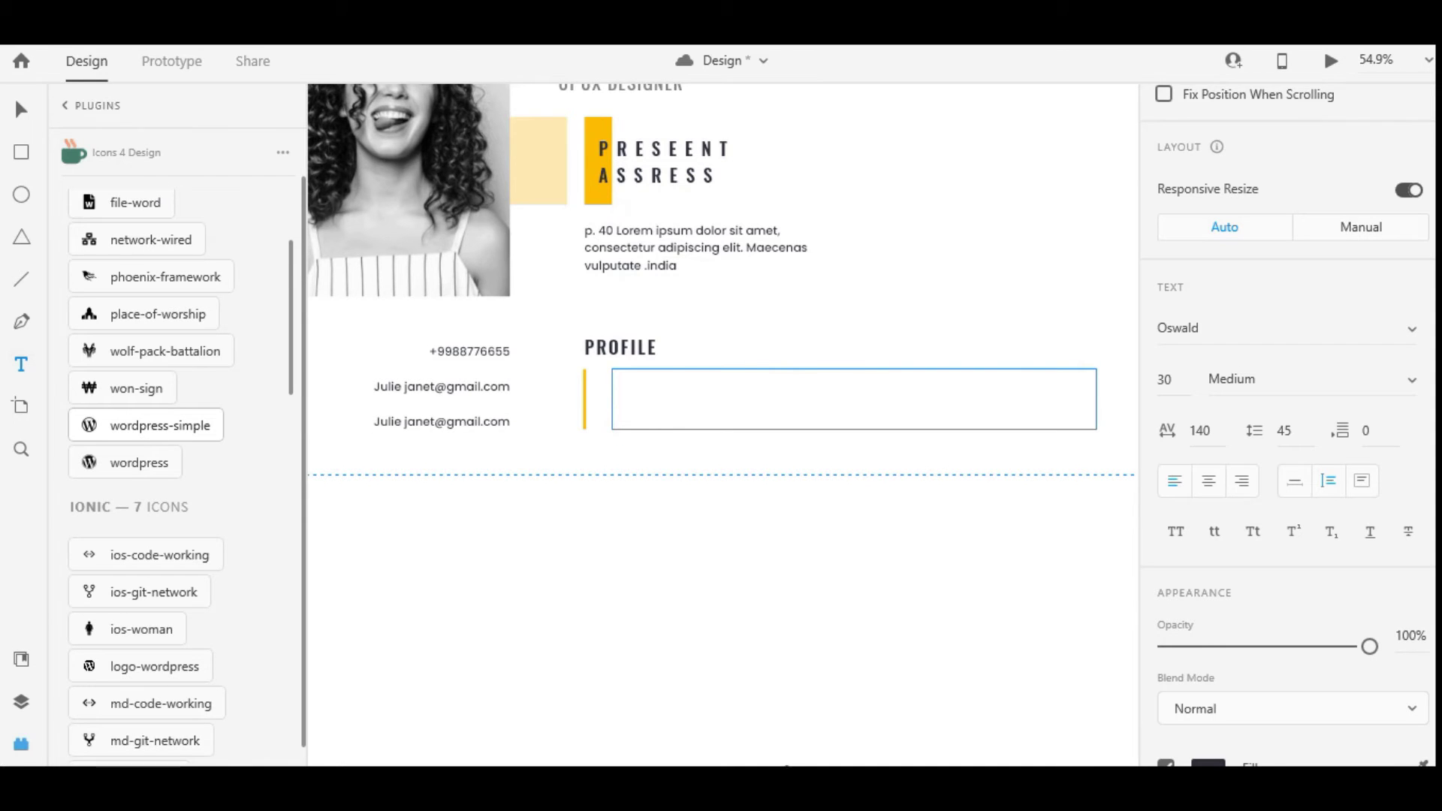
{"action": "key", "text": "alt+Tab"}
{"action": "left_click_drag", "start_coordinate": [388, 254], "coordinate": [872, 392]}
{"action": "key", "text": "ctrl+c"}
{"action": "key", "text": "alt+Tab"}
{"action": "key", "text": "ctrl+v"}
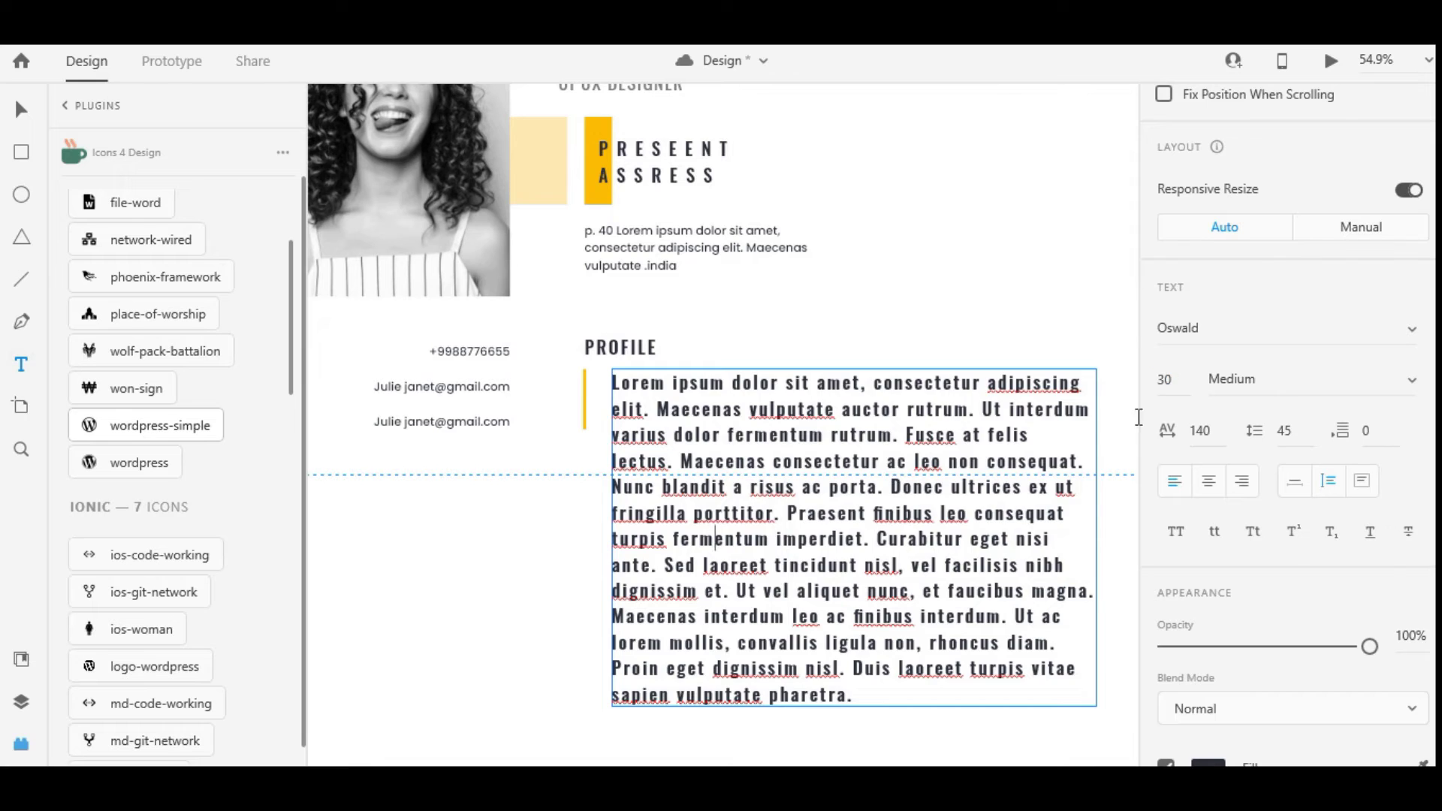
Set the paragraph's font to Poppins at size 20
{"action": "key", "text": "ctrl+a"}
{"action": "left_click", "coordinate": [1164, 379]}
{"action": "type", "text": "20"}
{"action": "key", "text": "Return"}
{"action": "left_click", "coordinate": [1207, 328]}
{"action": "key", "text": "BackSpace"}
{"action": "type", "text": "P"}
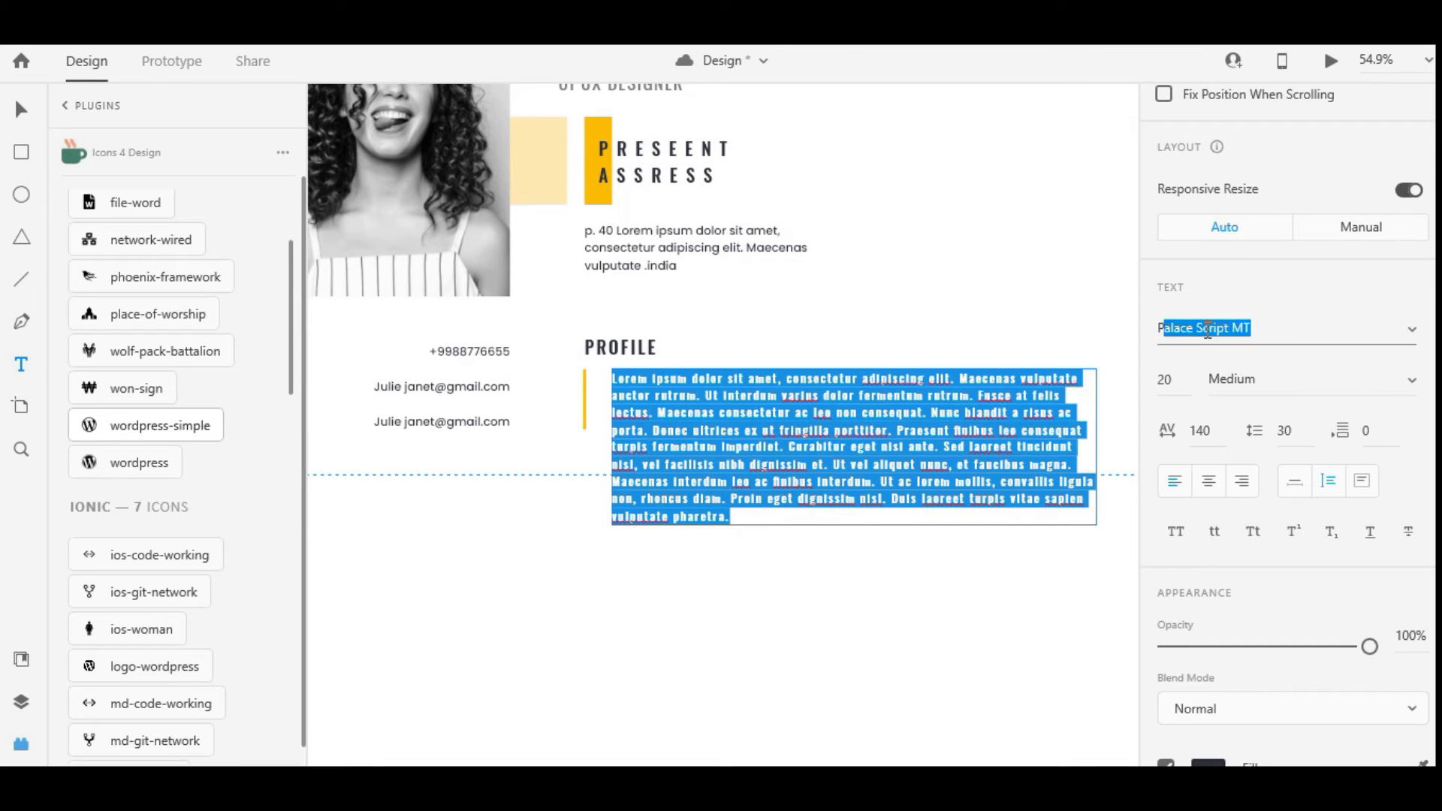
{"action": "type", "text": "oppins"}
{"action": "key", "text": "Return"}
Give the paragraph 20 character spacing and Regular font weight
{"action": "left_click", "coordinate": [1205, 431]}
{"action": "type", "text": "0"}
{"action": "key", "text": "Return"}
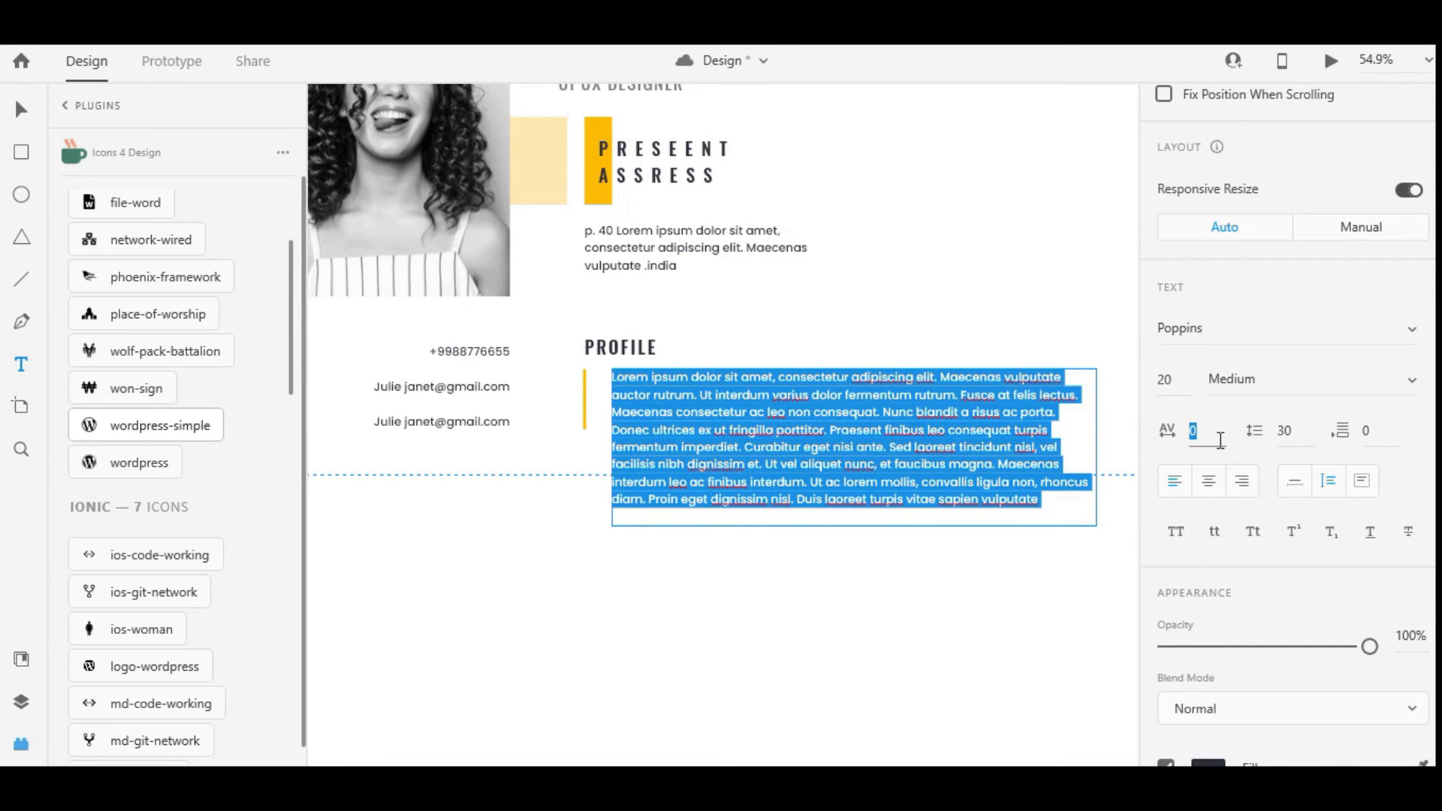
{"action": "type", "text": "20"}
{"action": "key", "text": "Return"}
{"action": "key", "text": "Escape"}
{"action": "type", "text": "Regular"}
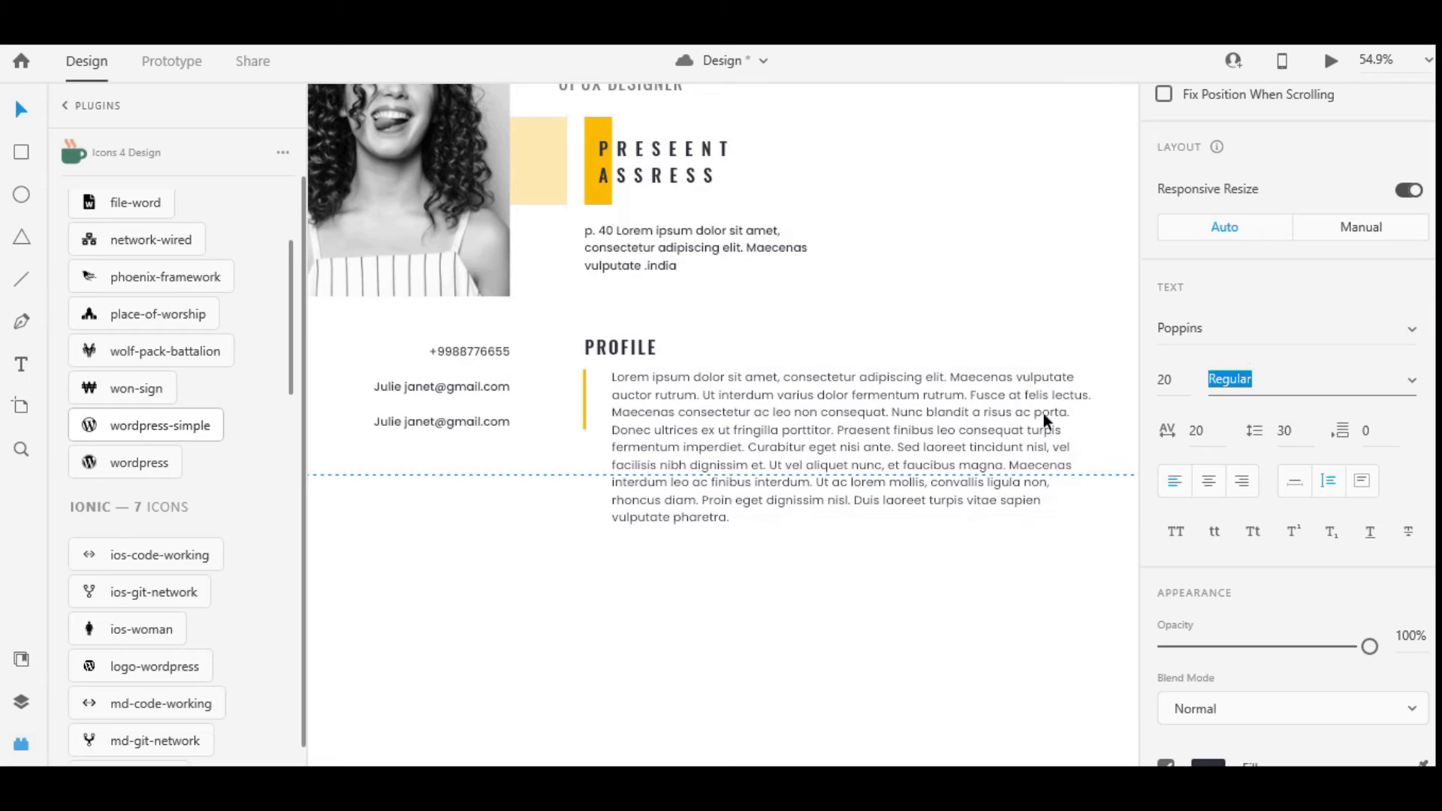
{"action": "key", "text": "Return"}
Widen the profile text box and delete surplus text so the paragraph fits three lines
{"action": "scroll", "coordinate": [978, 418], "scroll_direction": "down", "scroll_amount": 3}
{"action": "left_click_drag", "start_coordinate": [944, 463], "coordinate": [973, 464]}
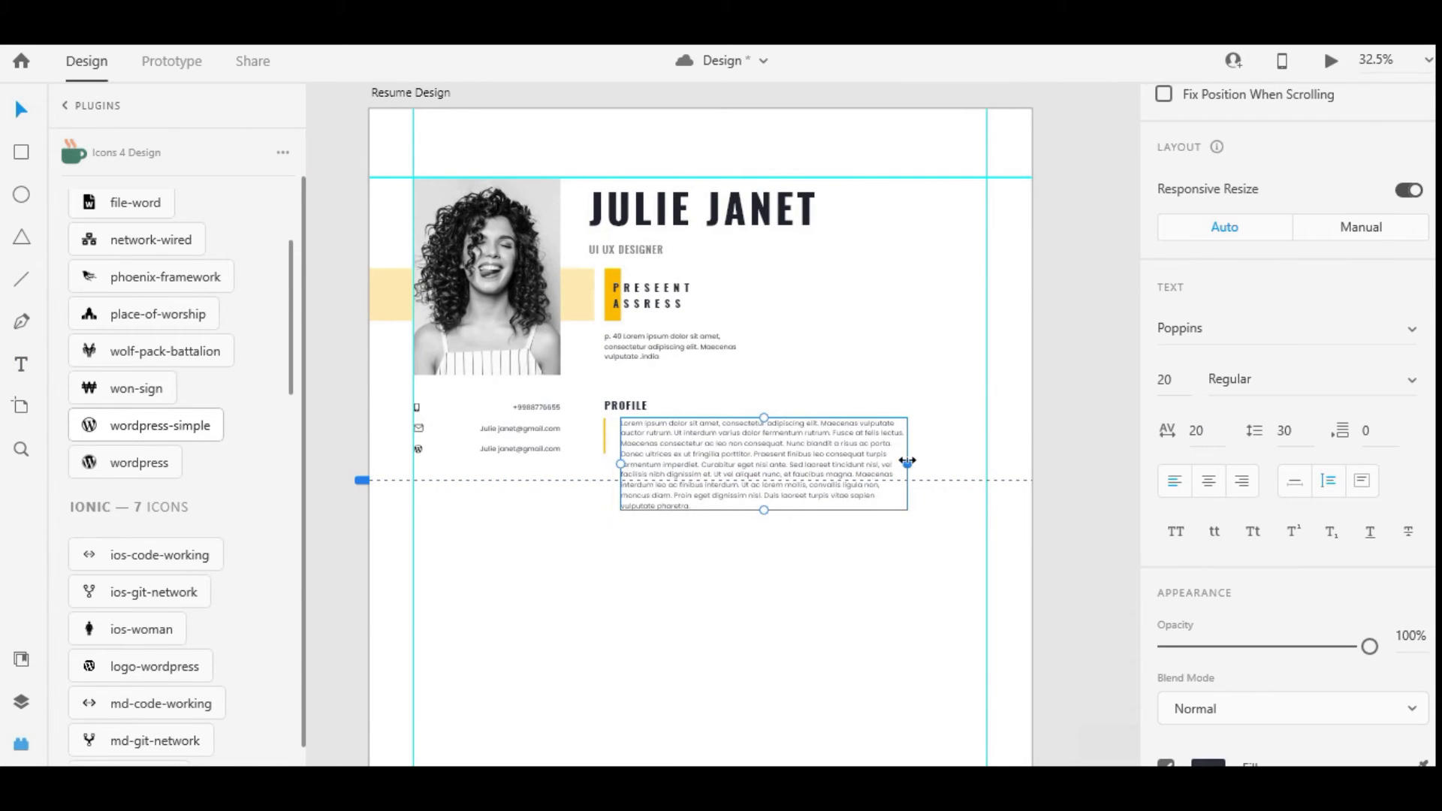
{"action": "scroll", "coordinate": [740, 452], "scroll_direction": "up", "scroll_amount": 3}
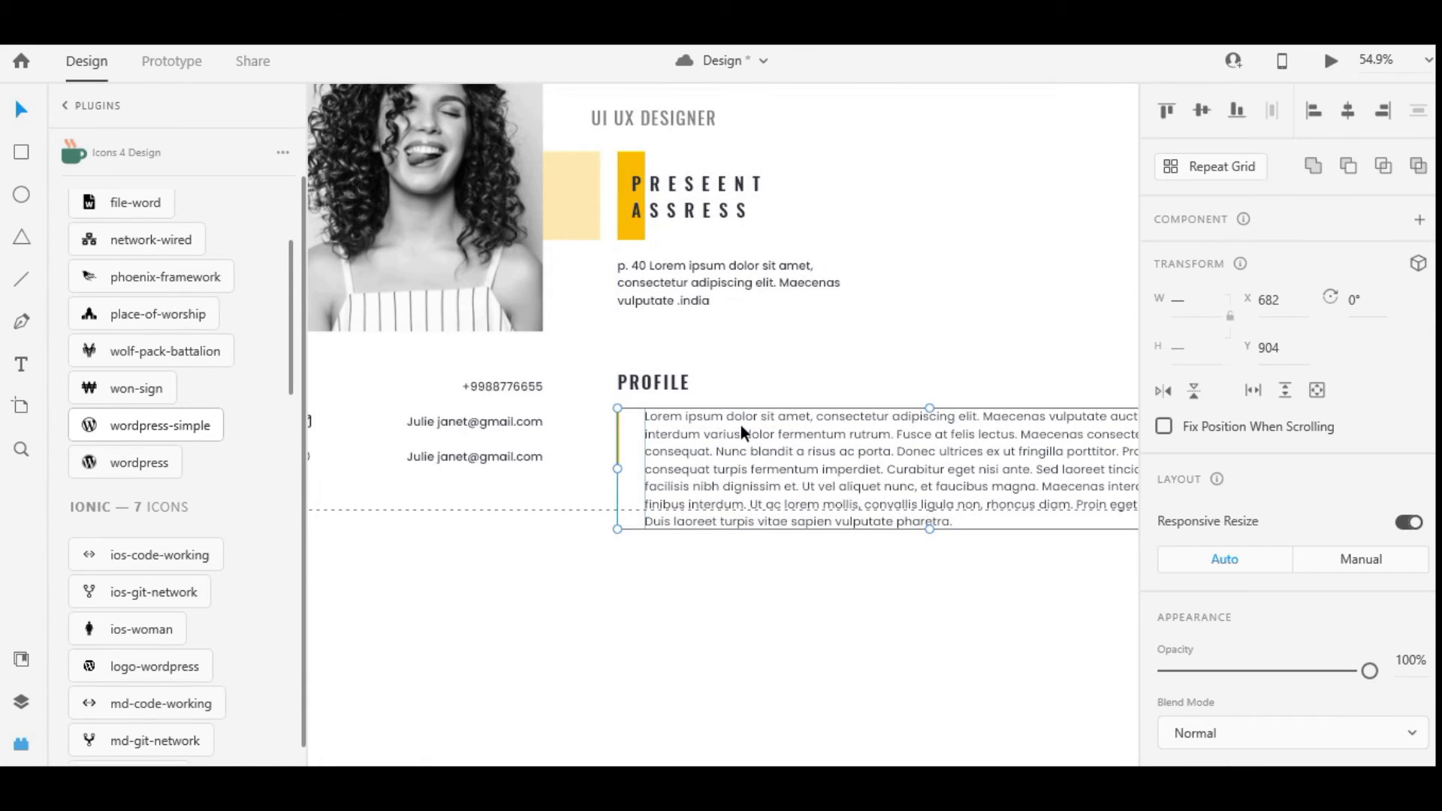
{"action": "double_click", "coordinate": [920, 492]}
{"action": "left_click_drag", "start_coordinate": [952, 522], "coordinate": [1016, 449]}
{"action": "key", "text": "BackSpace"}
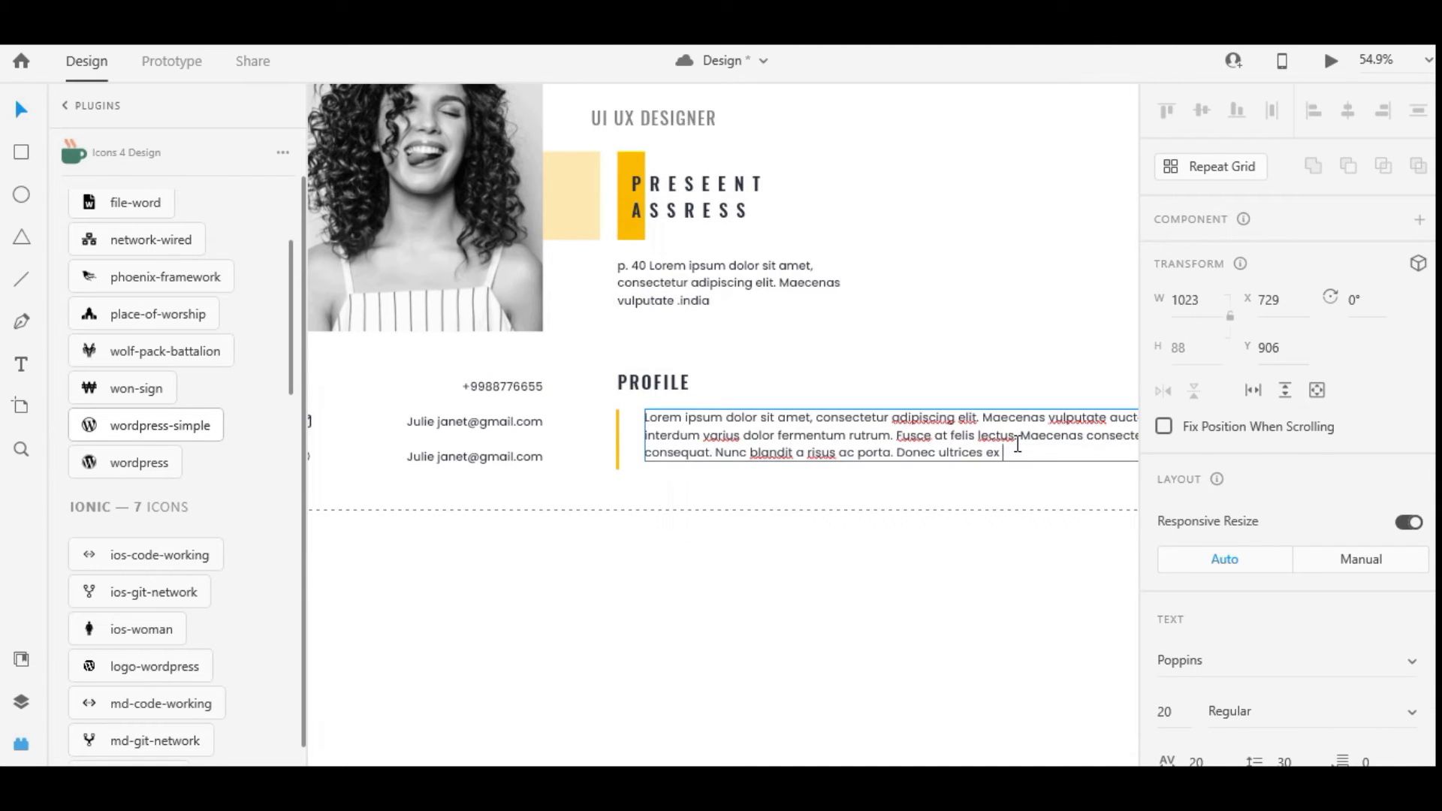
{"action": "scroll", "coordinate": [613, 446], "scroll_direction": "up", "scroll_amount": 5}
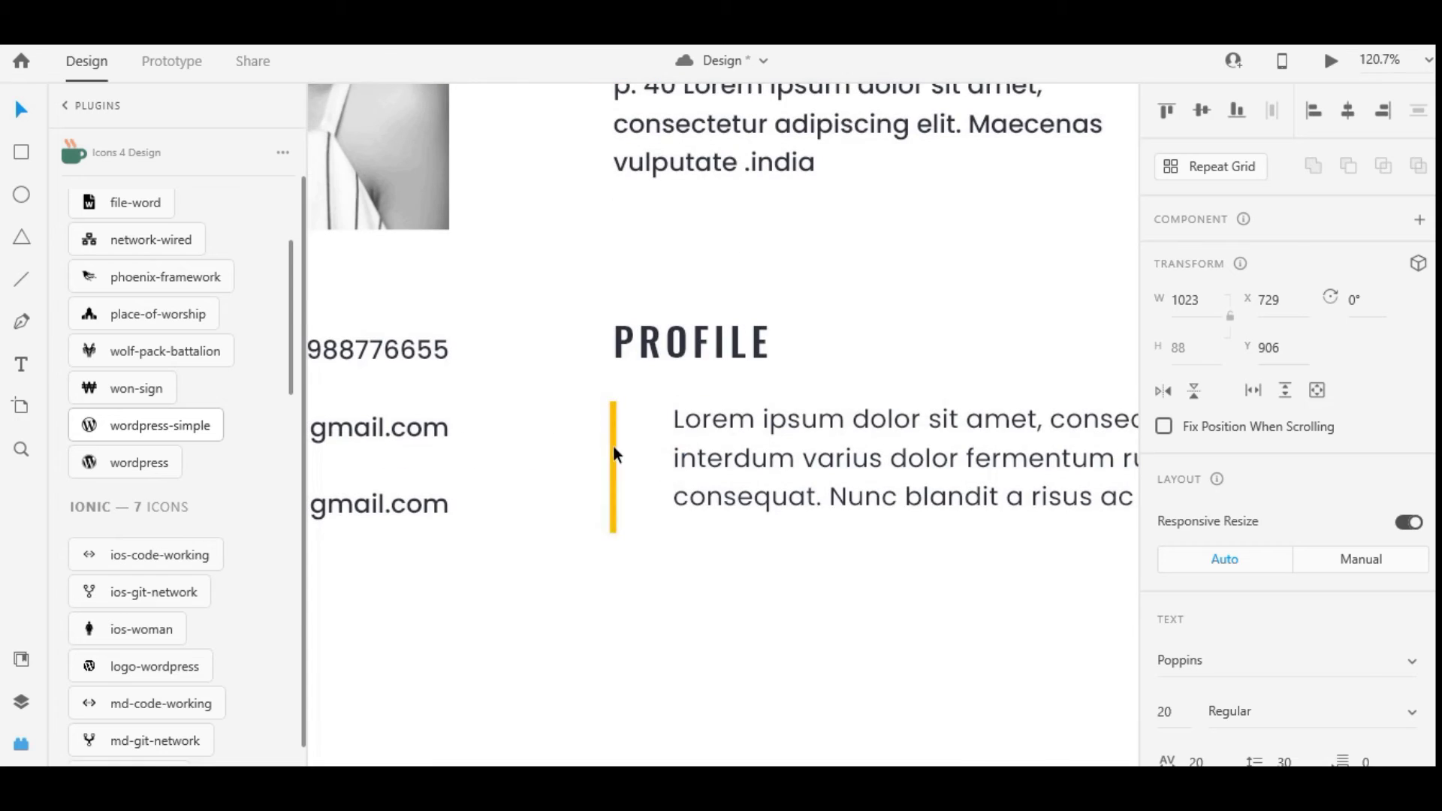
{"action": "left_click", "coordinate": [613, 450]}
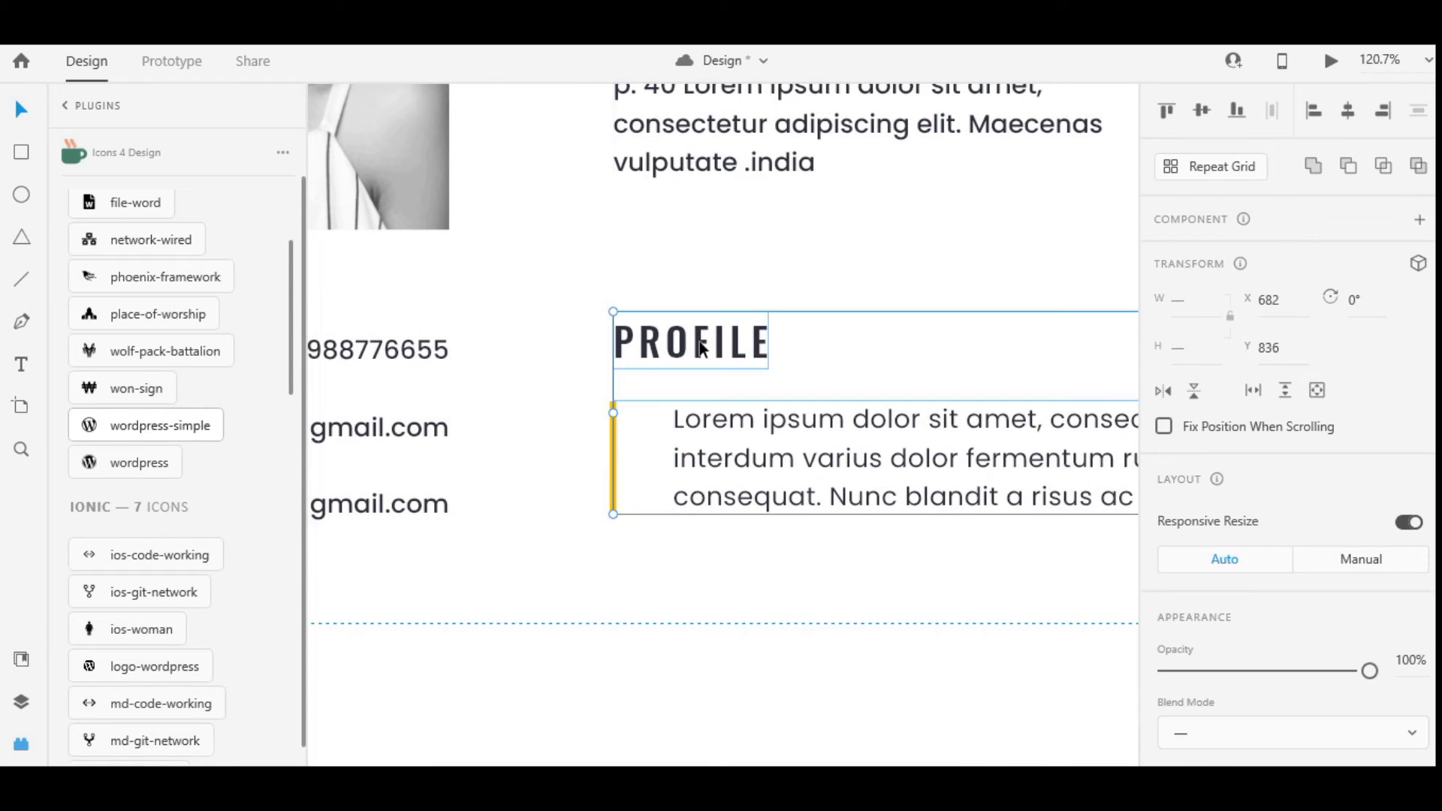
{"action": "scroll", "coordinate": [703, 358], "scroll_direction": "down", "scroll_amount": 8}
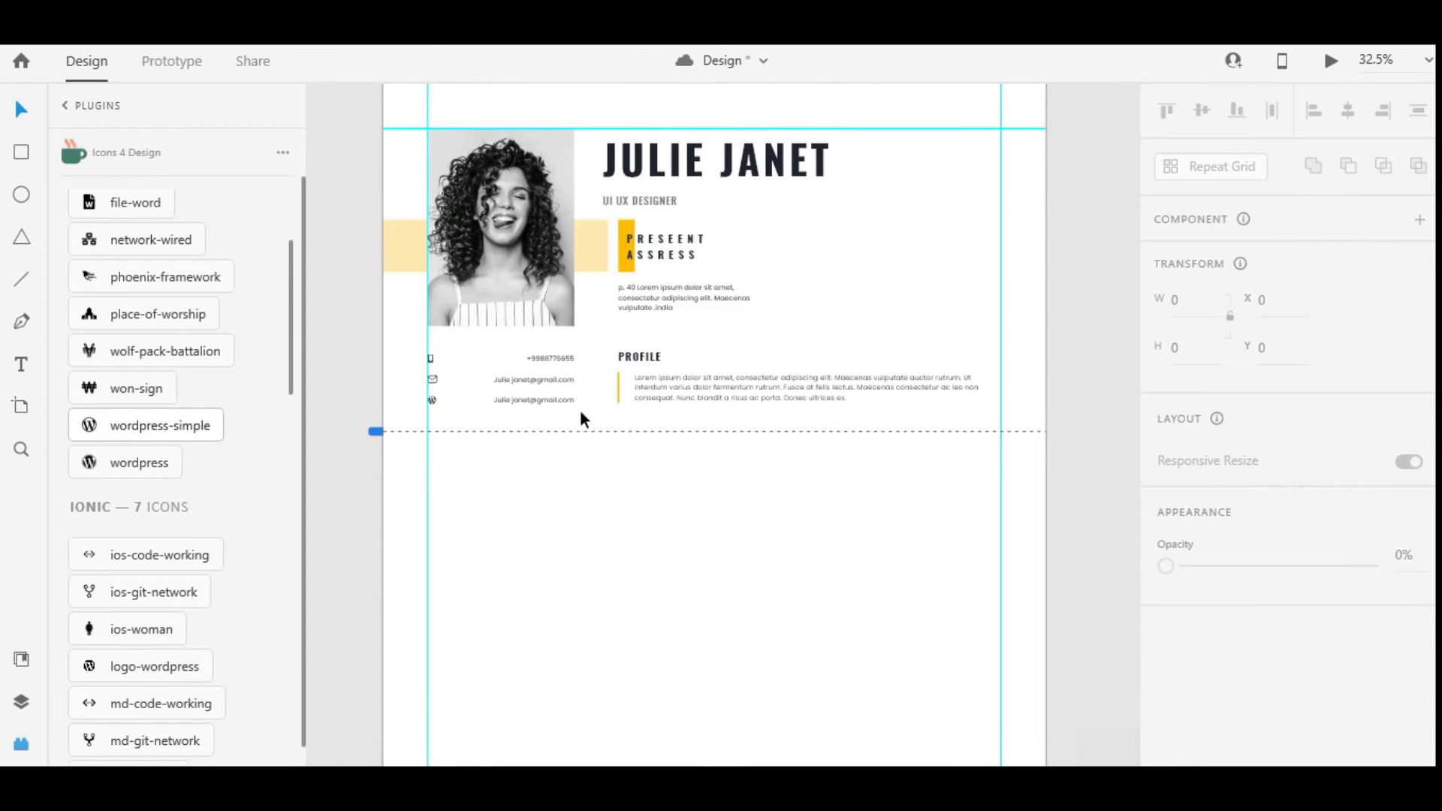
Copy the PROFILE heading below the profile paragraph and retype it as EXPERINCE
{"action": "left_click", "coordinate": [525, 358]}
{"action": "left_click_drag", "start_coordinate": [665, 448], "coordinate": [658, 468]}
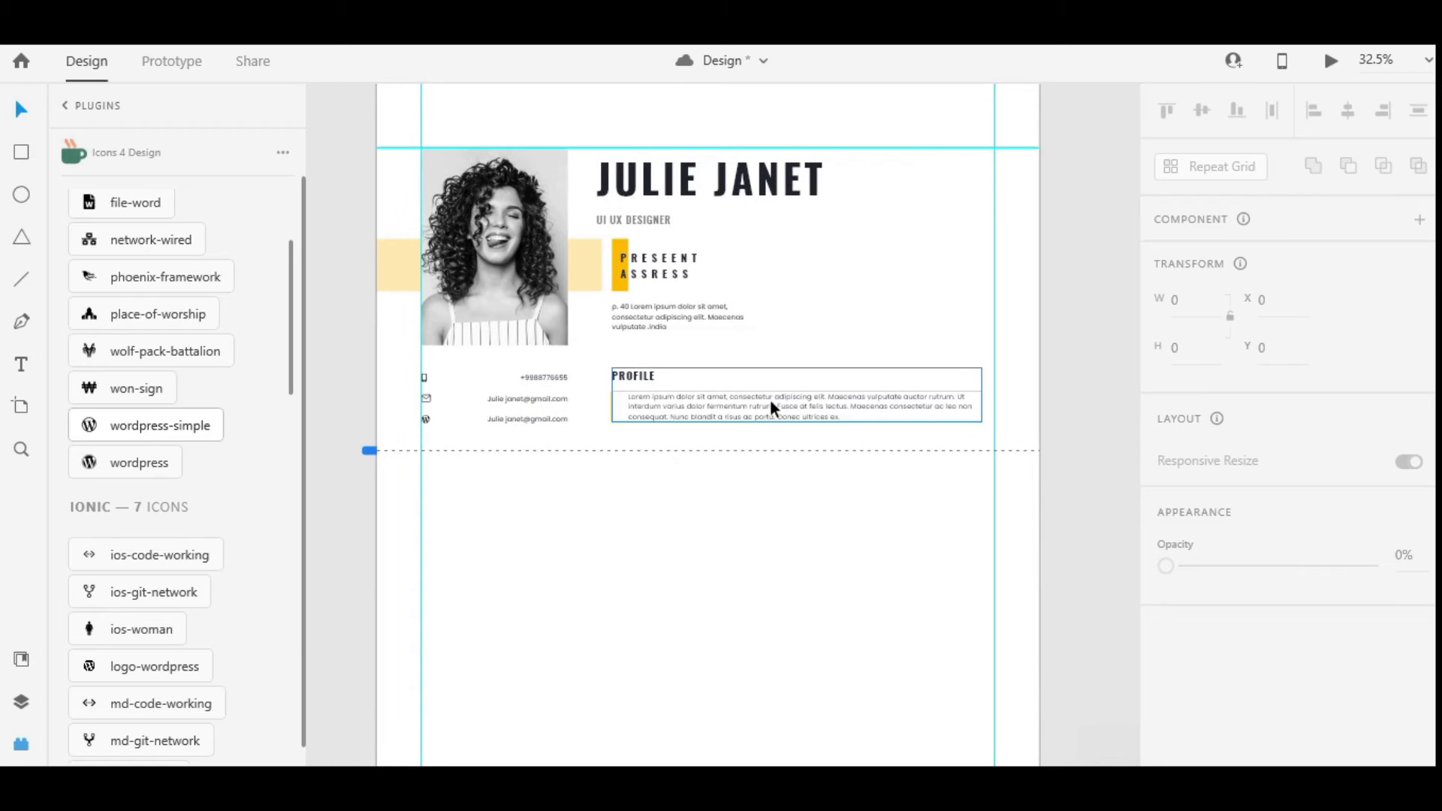
{"action": "double_click", "coordinate": [640, 377]}
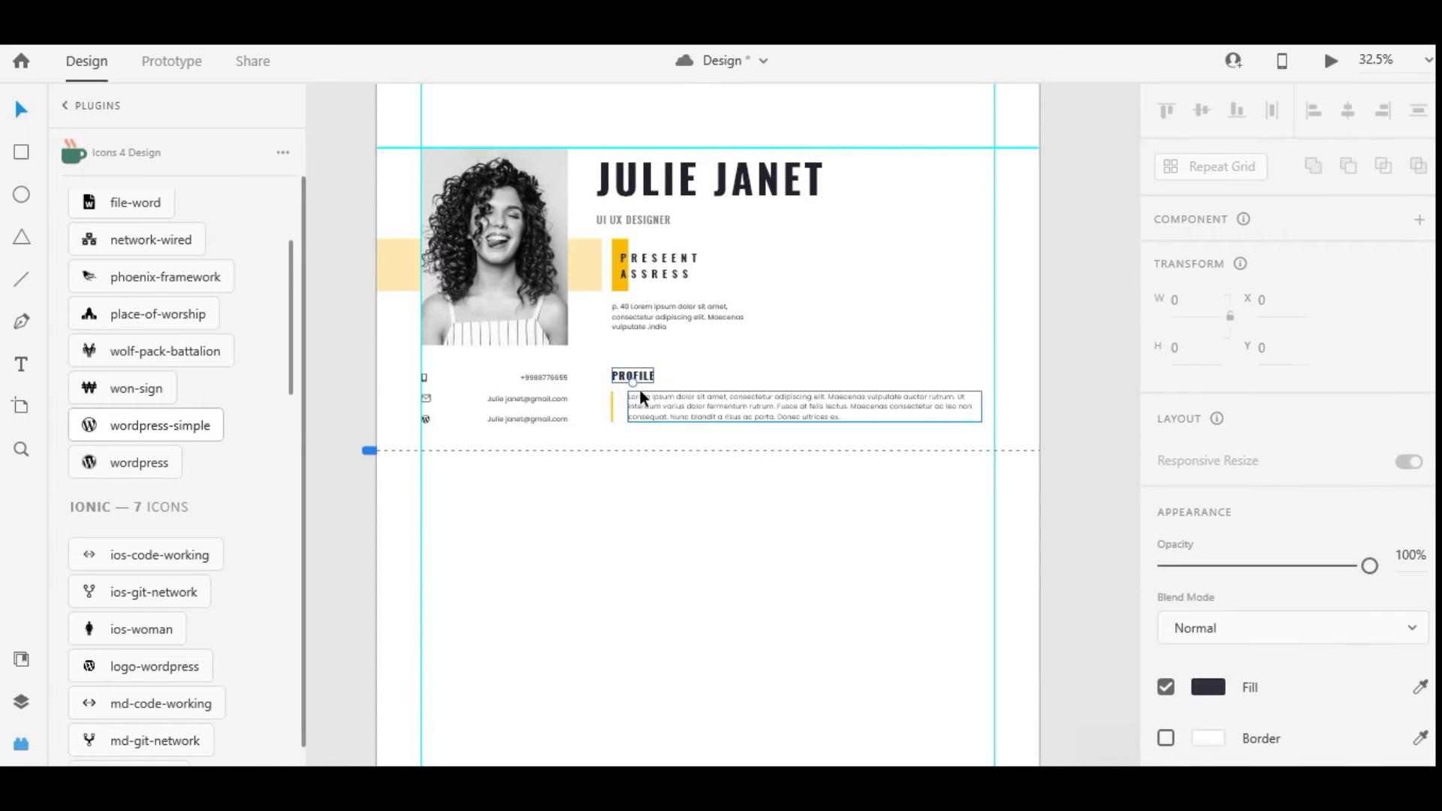
{"action": "left_click_drag", "start_coordinate": [638, 389], "coordinate": [638, 458]}
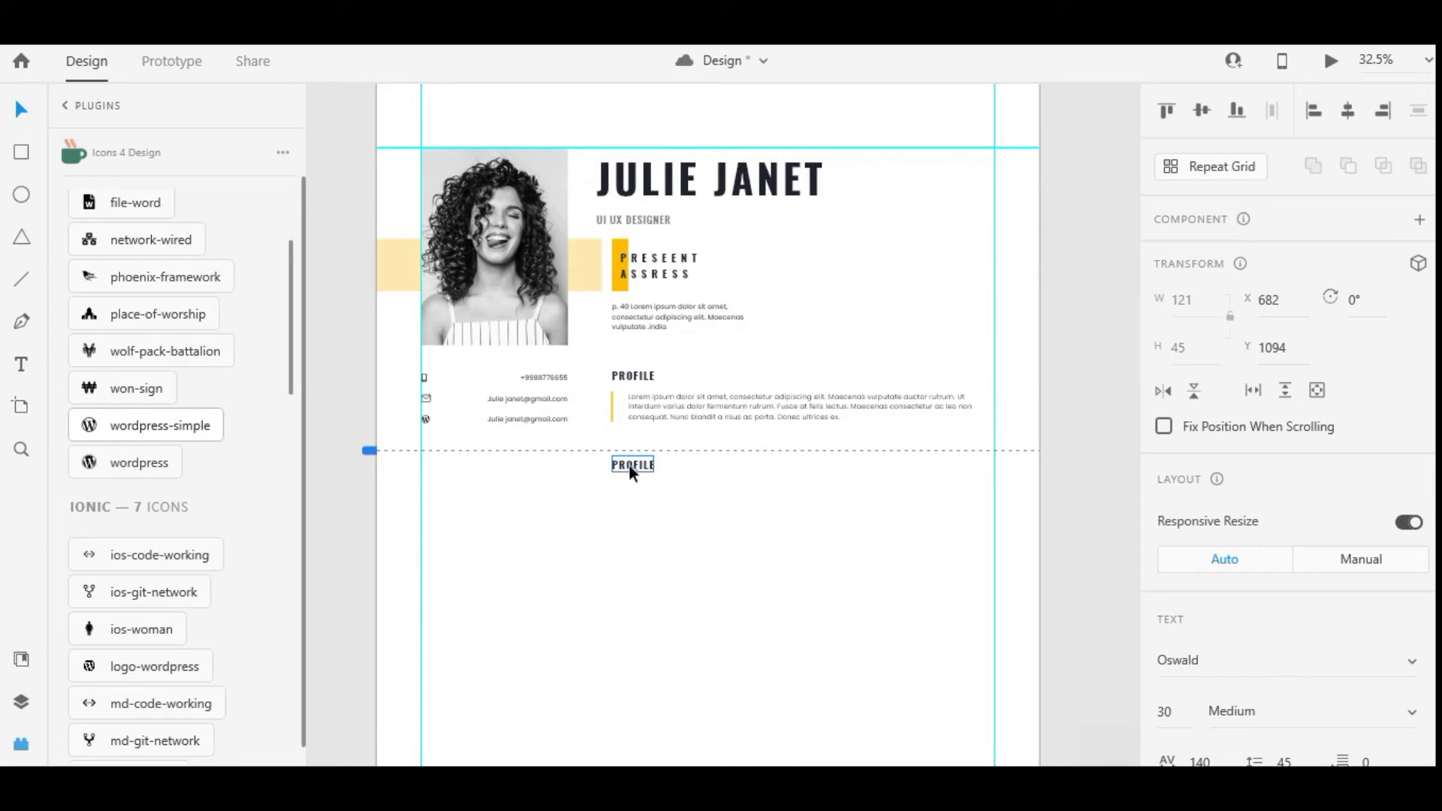
{"action": "double_click", "coordinate": [632, 466]}
{"action": "key", "text": "BackSpace"}
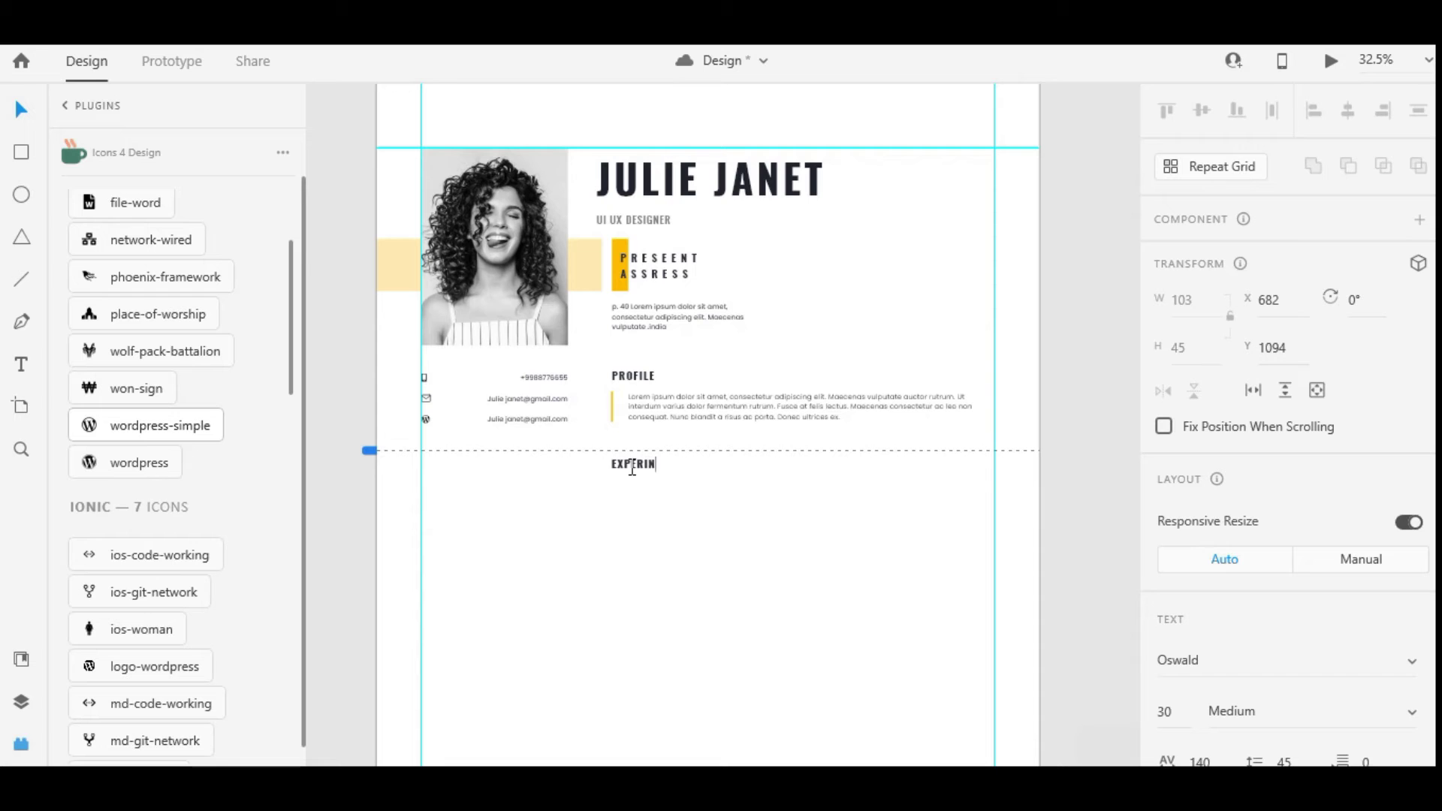
{"action": "left_click", "coordinate": [727, 521]}
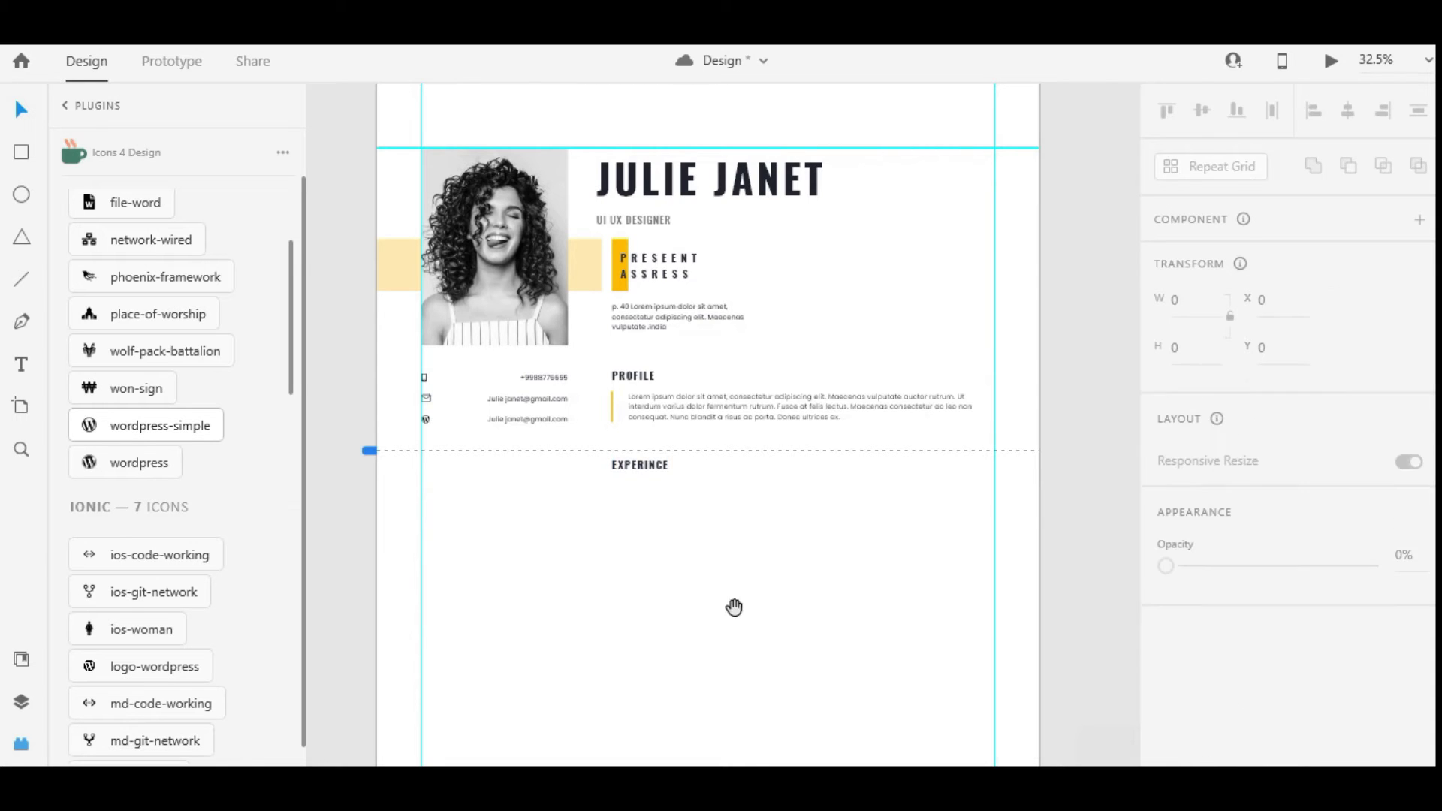
Draw a long vertical line down from under EXPERINCE with a stroke size of 6
{"action": "scroll", "coordinate": [733, 605], "scroll_direction": "down", "scroll_amount": 3}
{"action": "left_click", "coordinate": [21, 279]}
{"action": "left_click_drag", "start_coordinate": [642, 279], "coordinate": [642, 647]}
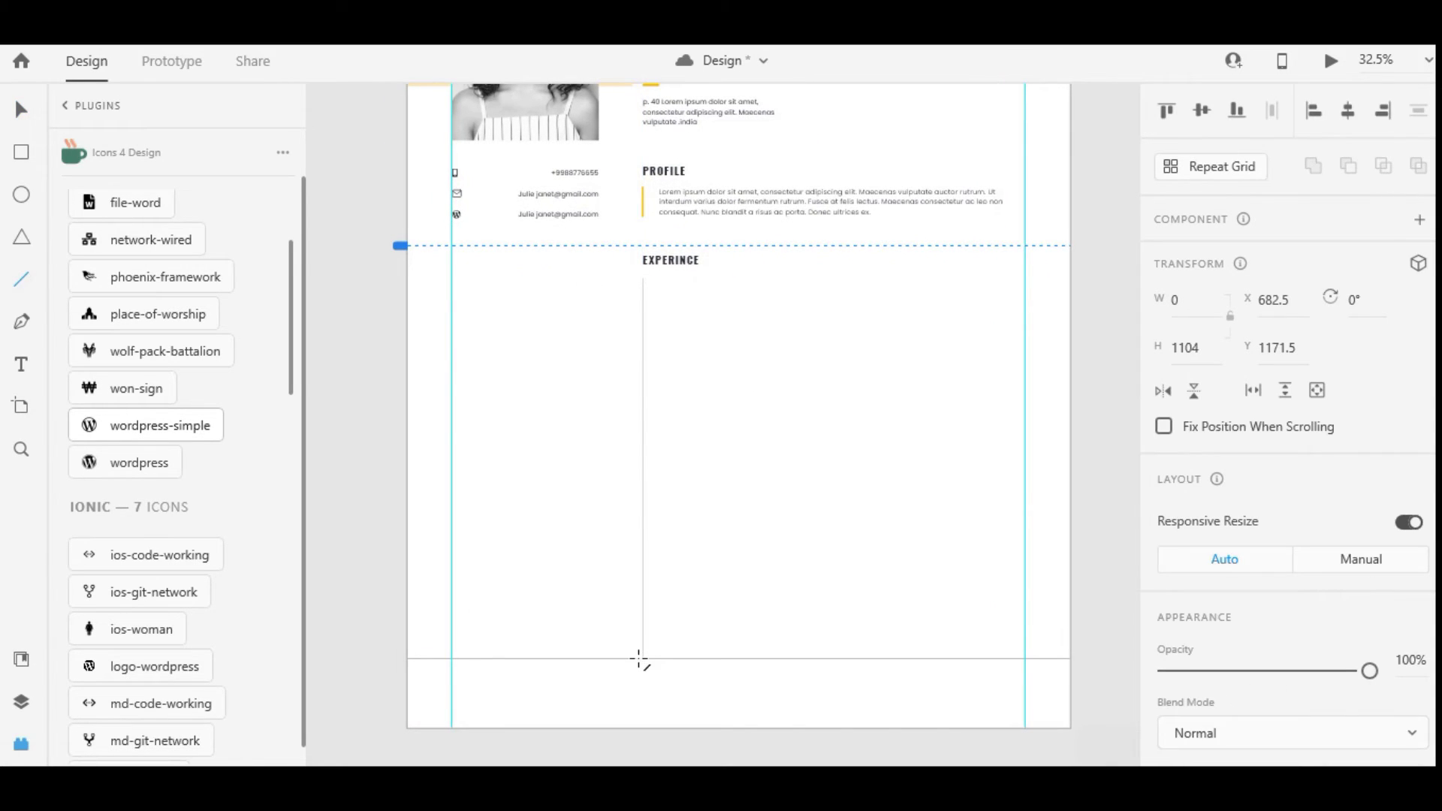
{"action": "scroll", "coordinate": [703, 404], "scroll_direction": "down", "scroll_amount": 2}
{"action": "scroll", "coordinate": [710, 390], "scroll_direction": "up", "scroll_amount": 2}
{"action": "scroll", "coordinate": [1231, 423], "scroll_direction": "down", "scroll_amount": 5}
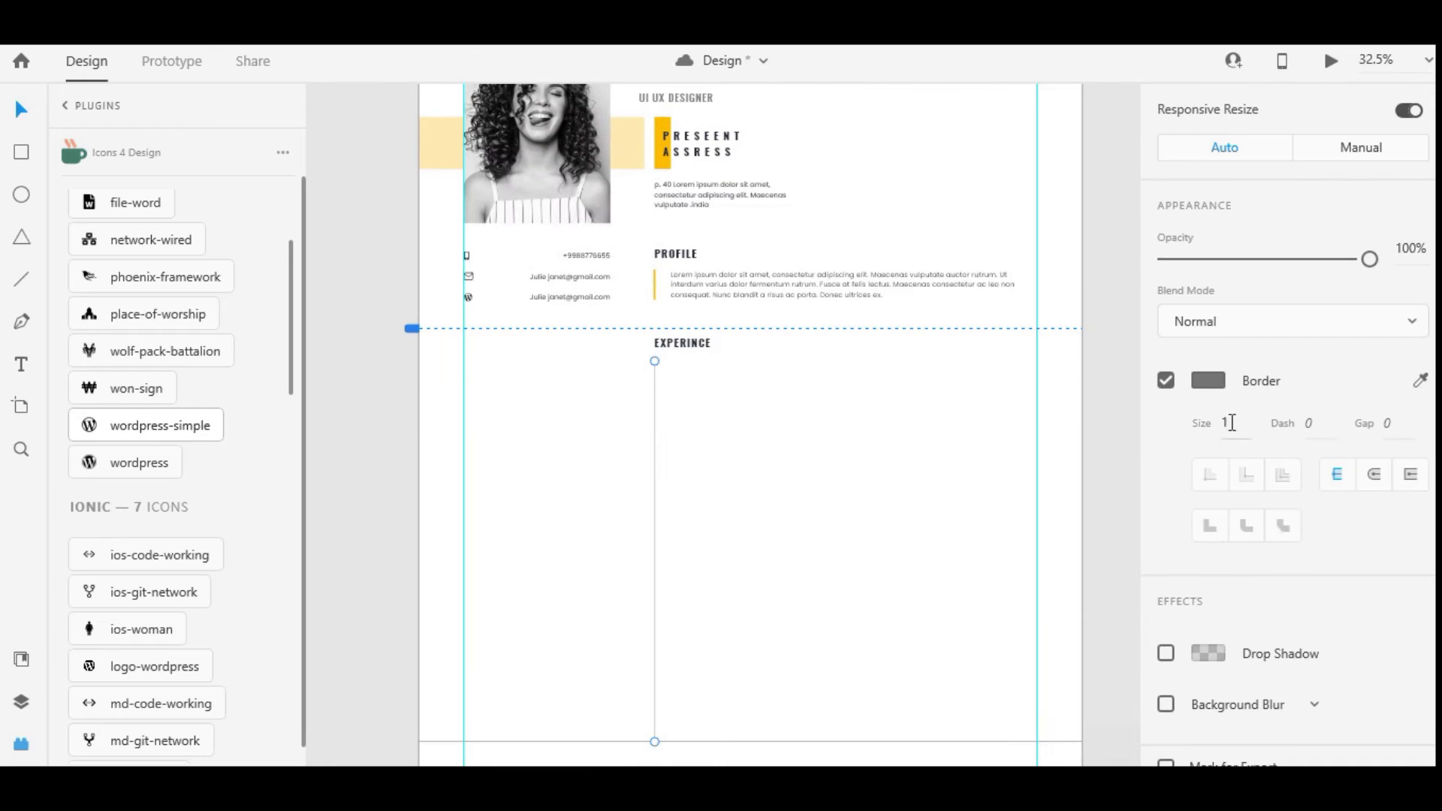
{"action": "scroll", "coordinate": [1231, 385], "scroll_direction": "down", "scroll_amount": 1}
{"action": "left_click", "coordinate": [1226, 399]}
{"action": "type", "text": "6"}
{"action": "key", "text": "Return"}
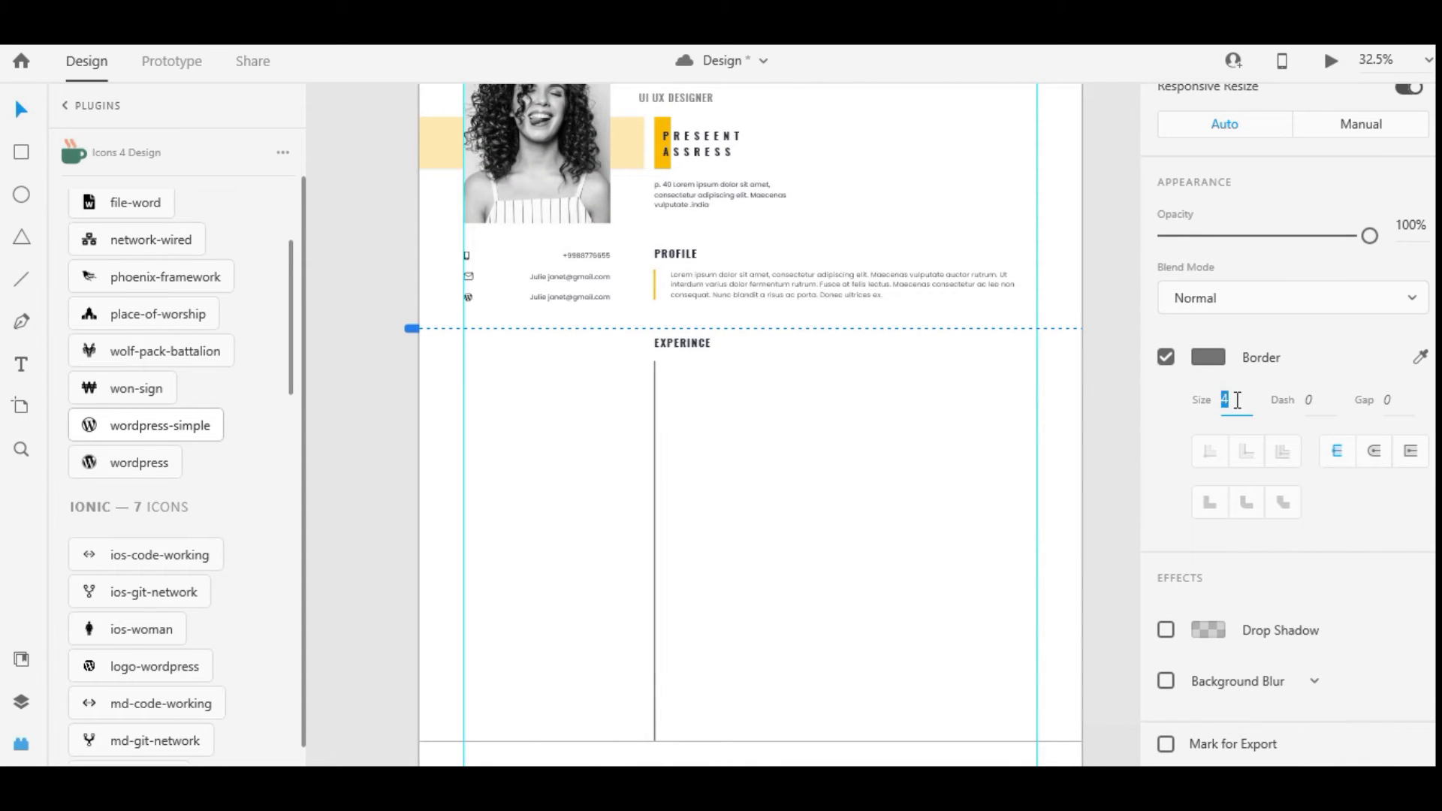
Set the timeline line's stroke colour to light grey #D4D4D4
{"action": "left_click", "coordinate": [1208, 356]}
{"action": "left_click", "coordinate": [820, 447]}
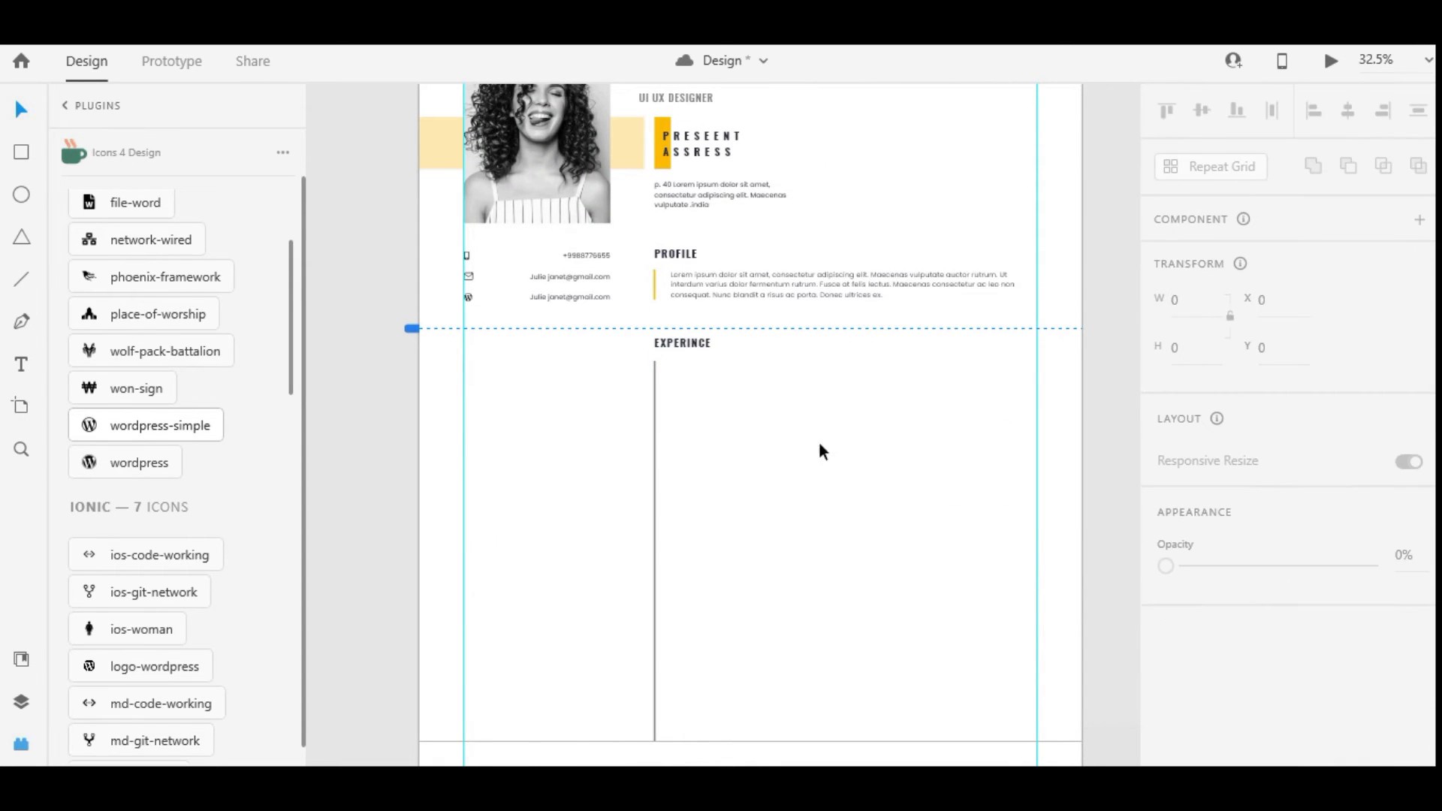
{"action": "left_click", "coordinate": [655, 478]}
{"action": "scroll", "coordinate": [1205, 480], "scroll_direction": "down", "scroll_amount": 5}
{"action": "left_click", "coordinate": [1208, 484]}
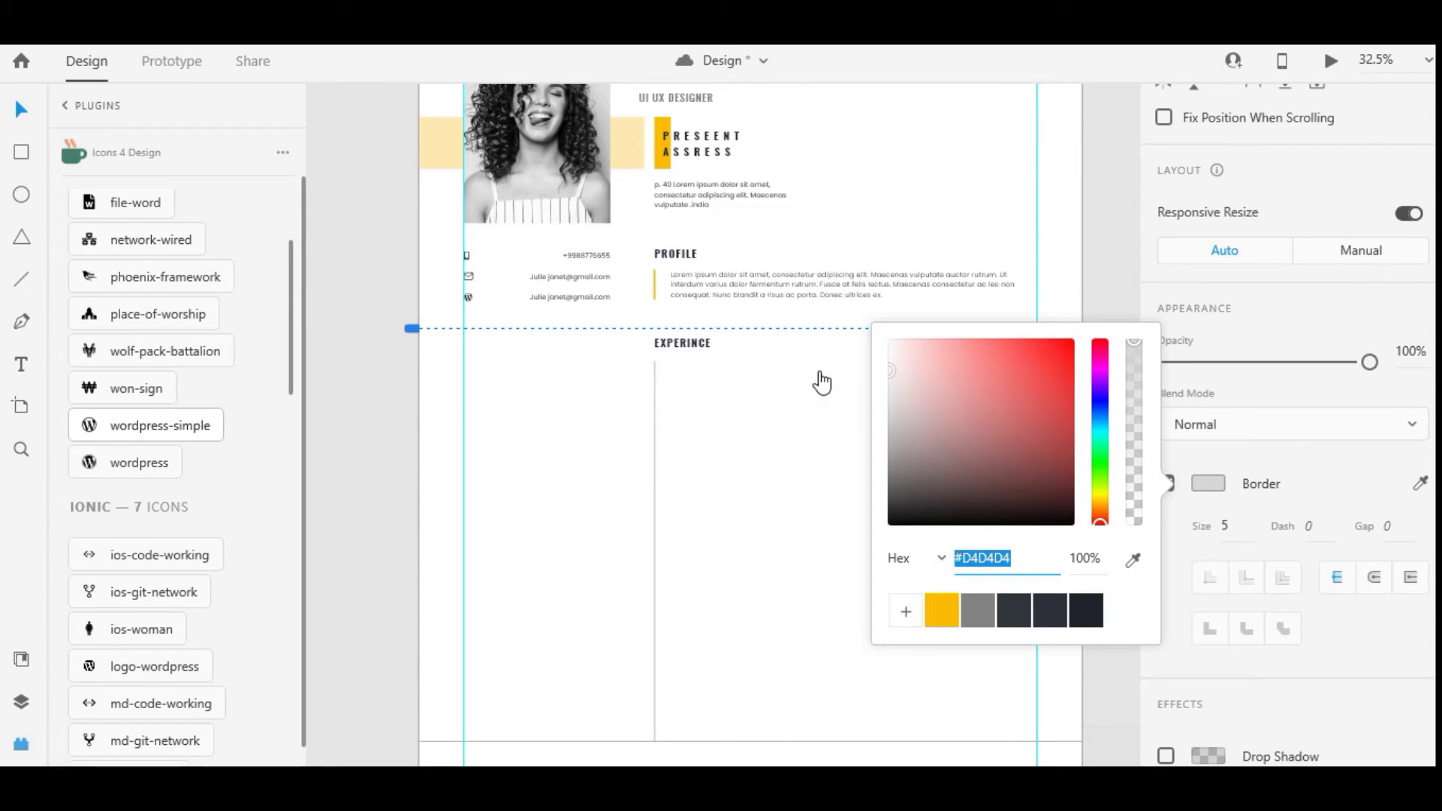
{"action": "left_click", "coordinate": [851, 414]}
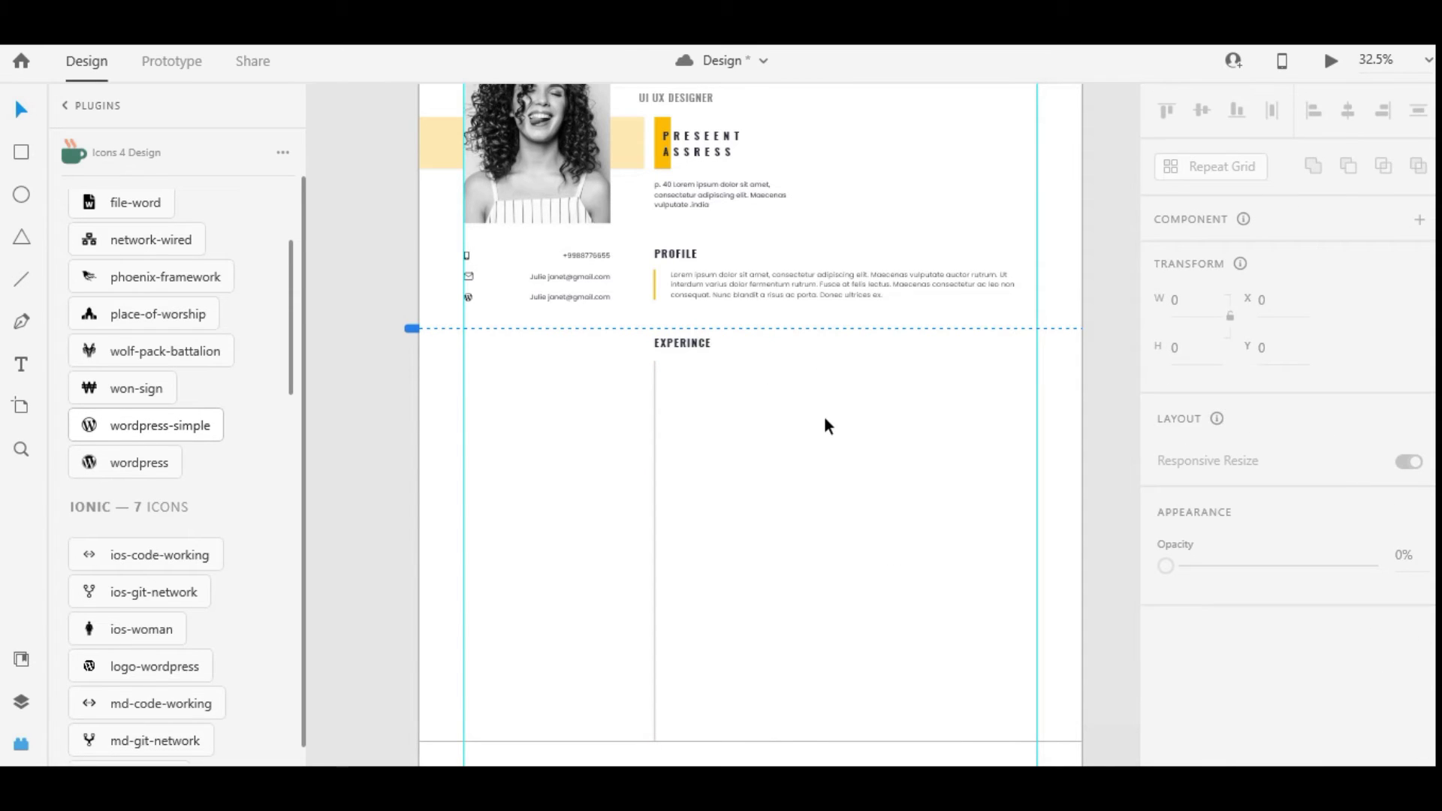
Copy EXPERINCE below as NAME OF COMPANY at font size 24, shifted right beside the timeline
{"action": "left_click", "coordinate": [708, 339]}
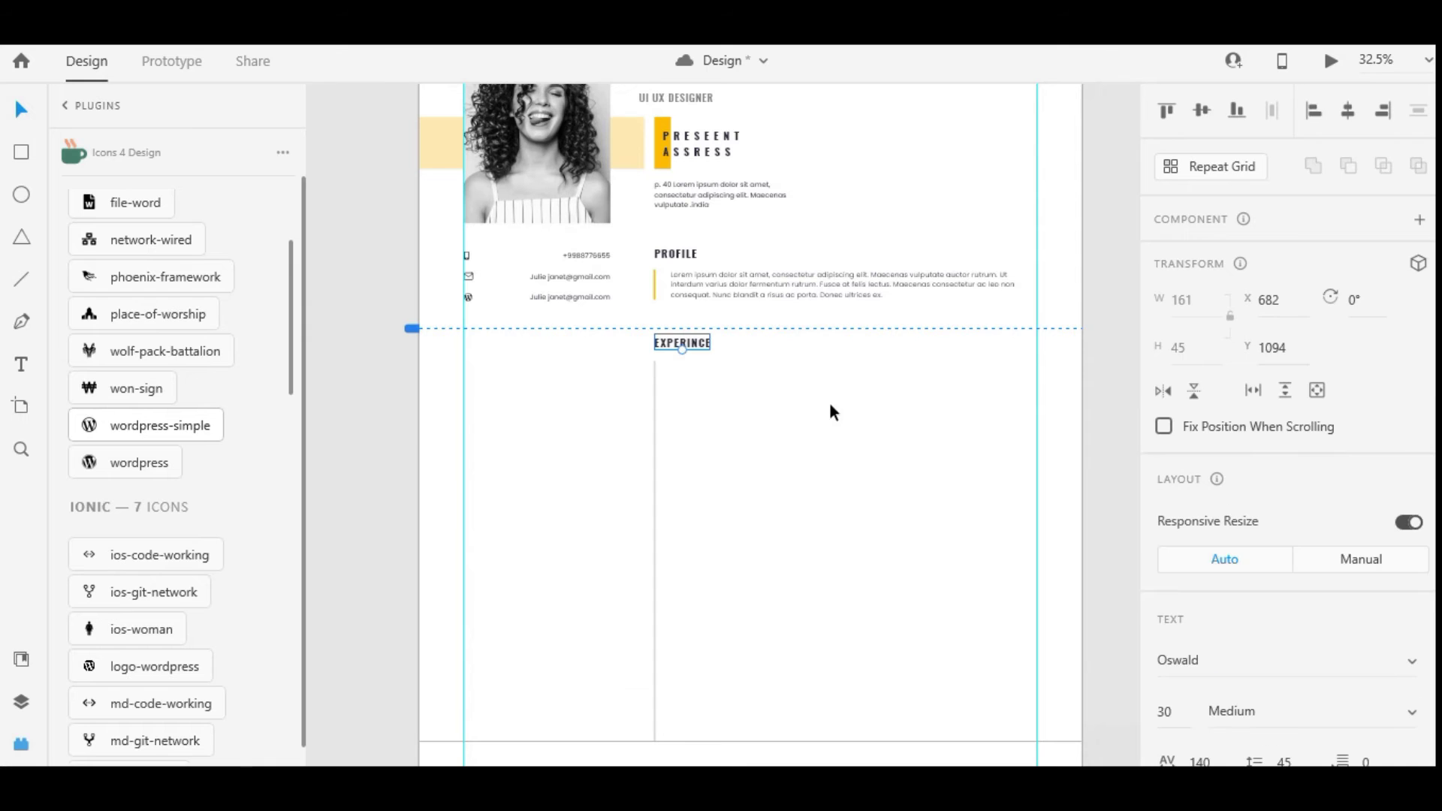
{"action": "left_click_drag", "start_coordinate": [680, 342], "coordinate": [651, 380]}
{"action": "scroll", "coordinate": [693, 362], "scroll_direction": "up", "scroll_amount": 5}
{"action": "double_click", "coordinate": [682, 377]}
{"action": "key", "text": "BackSpace"}
{"action": "type", "text": "NAM"}
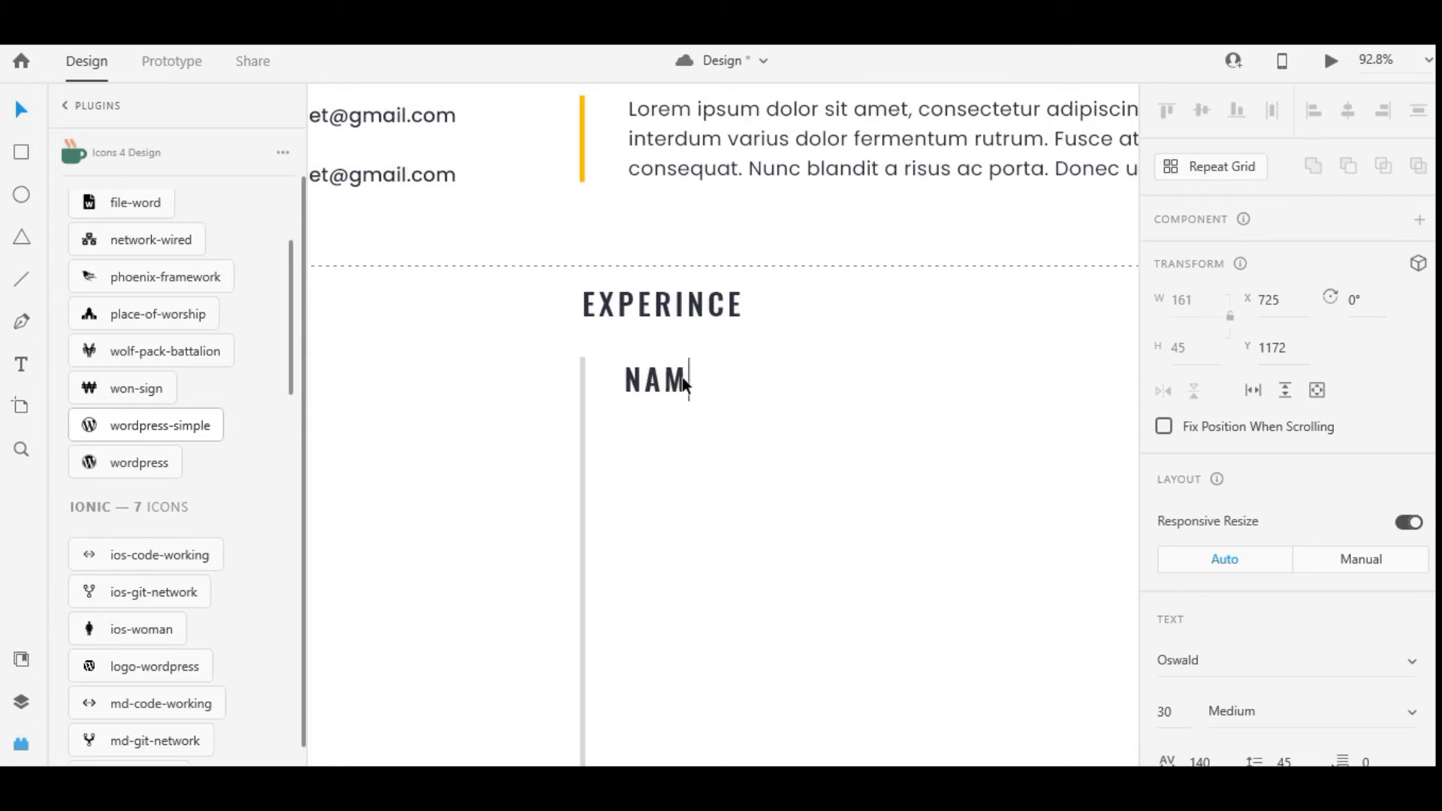
{"action": "type", "text": "E OF COMPANY"}
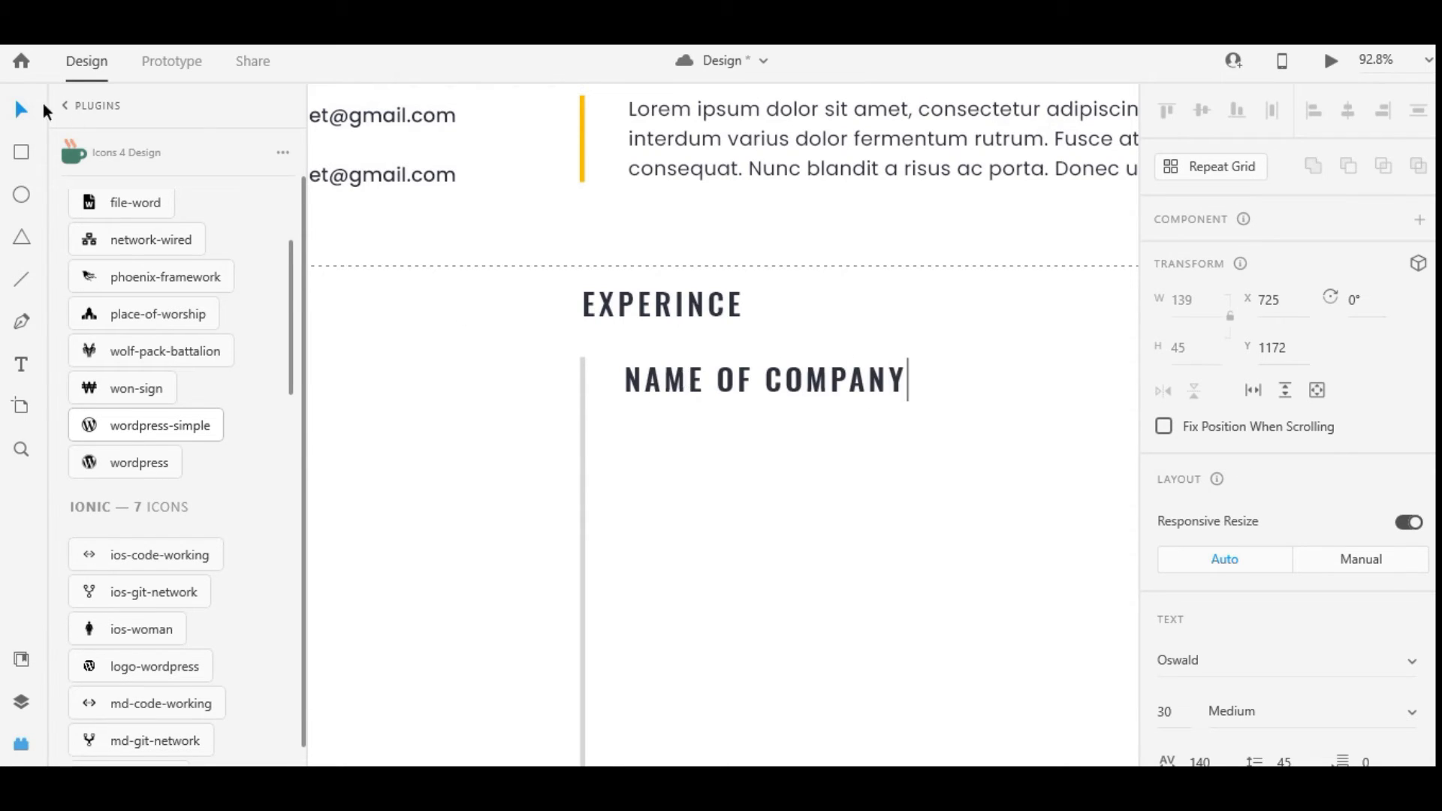
{"action": "key", "text": "Escape"}
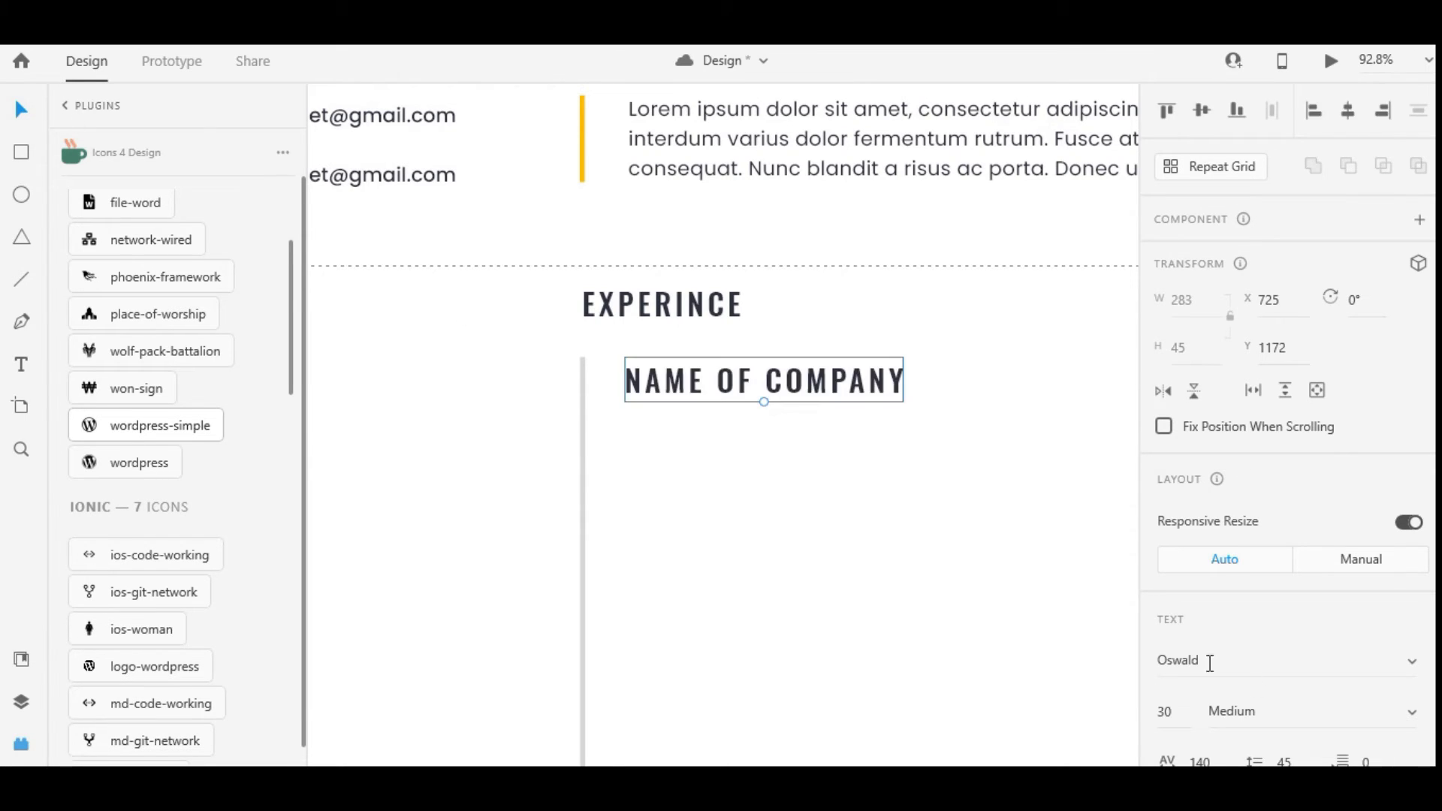
{"action": "type", "text": "24"}
{"action": "key", "text": "Return"}
{"action": "left_click_drag", "start_coordinate": [813, 380], "coordinate": [831, 391]}
{"action": "key", "text": "Right"}
{"action": "key", "text": "Right"}
{"action": "key", "text": "Right"}
{"action": "key", "text": "Right"}
{"action": "key", "text": "Right"}
{"action": "key", "text": "Right"}
{"action": "key", "text": "Right"}
{"action": "key", "text": "Right"}
{"action": "key", "text": "Right"}
{"action": "key", "text": "Right"}
{"action": "key", "text": "Right"}
{"action": "key", "text": "Right"}
{"action": "key", "text": "Right"}
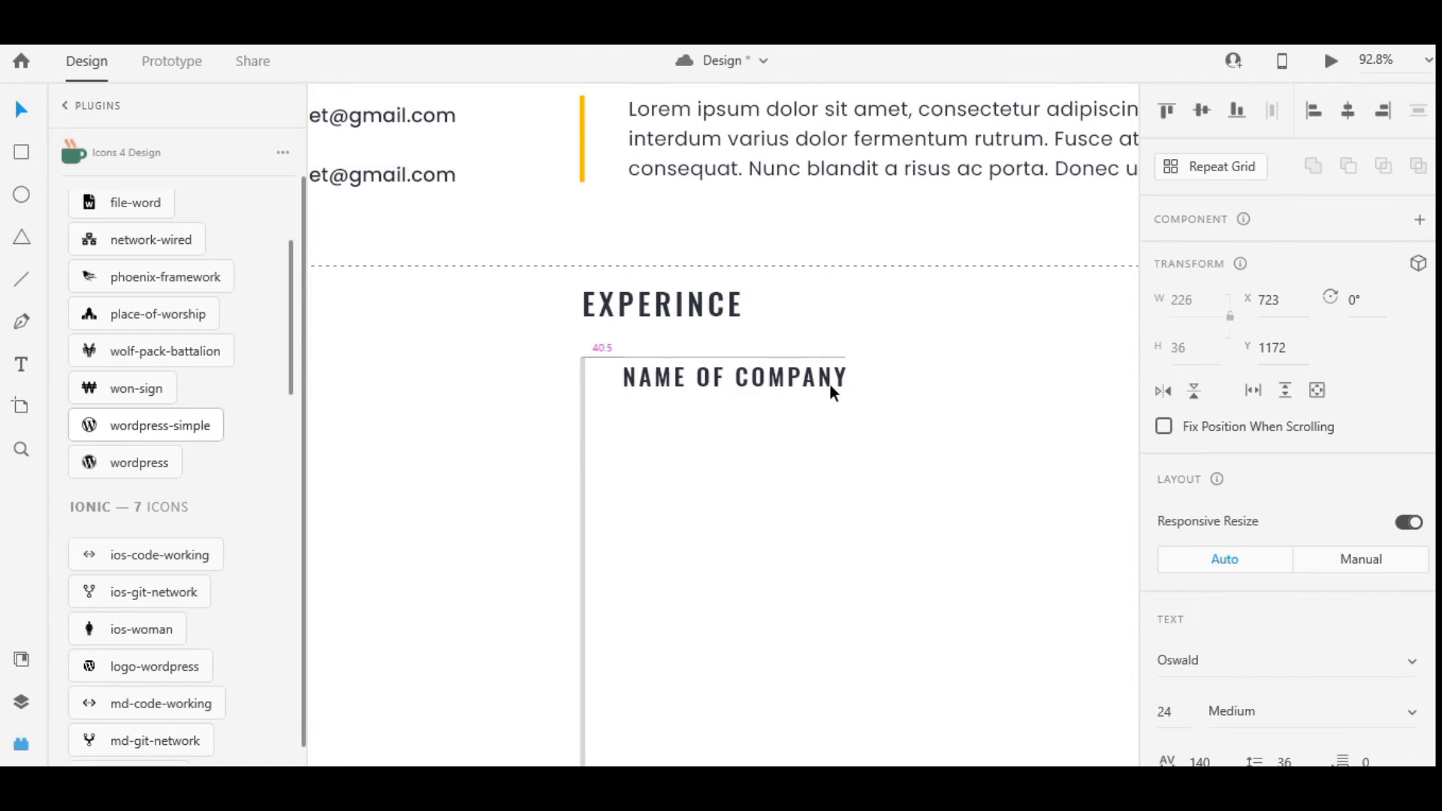
Duplicate it below as JOB TITLE and draw a short vertical divider beside it
{"action": "key", "text": "ctrl+d"}
{"action": "left_click_drag", "start_coordinate": [831, 385], "coordinate": [812, 422]}
{"action": "double_click", "coordinate": [812, 422]}
{"action": "key", "text": "ctrl+a"}
{"action": "type", "text": "JOB "}
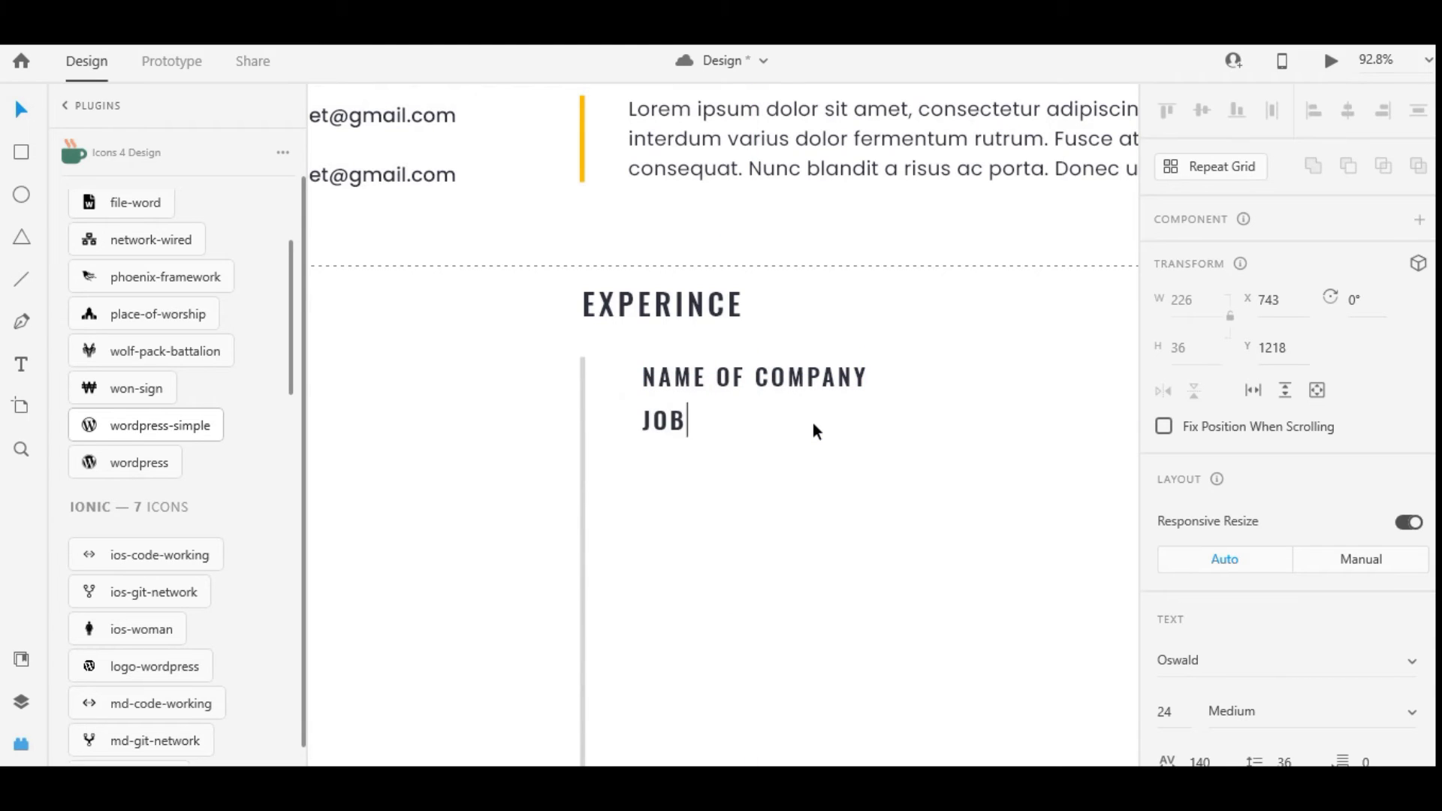
{"action": "type", "text": "TITLE"}
{"action": "key", "text": "Escape"}
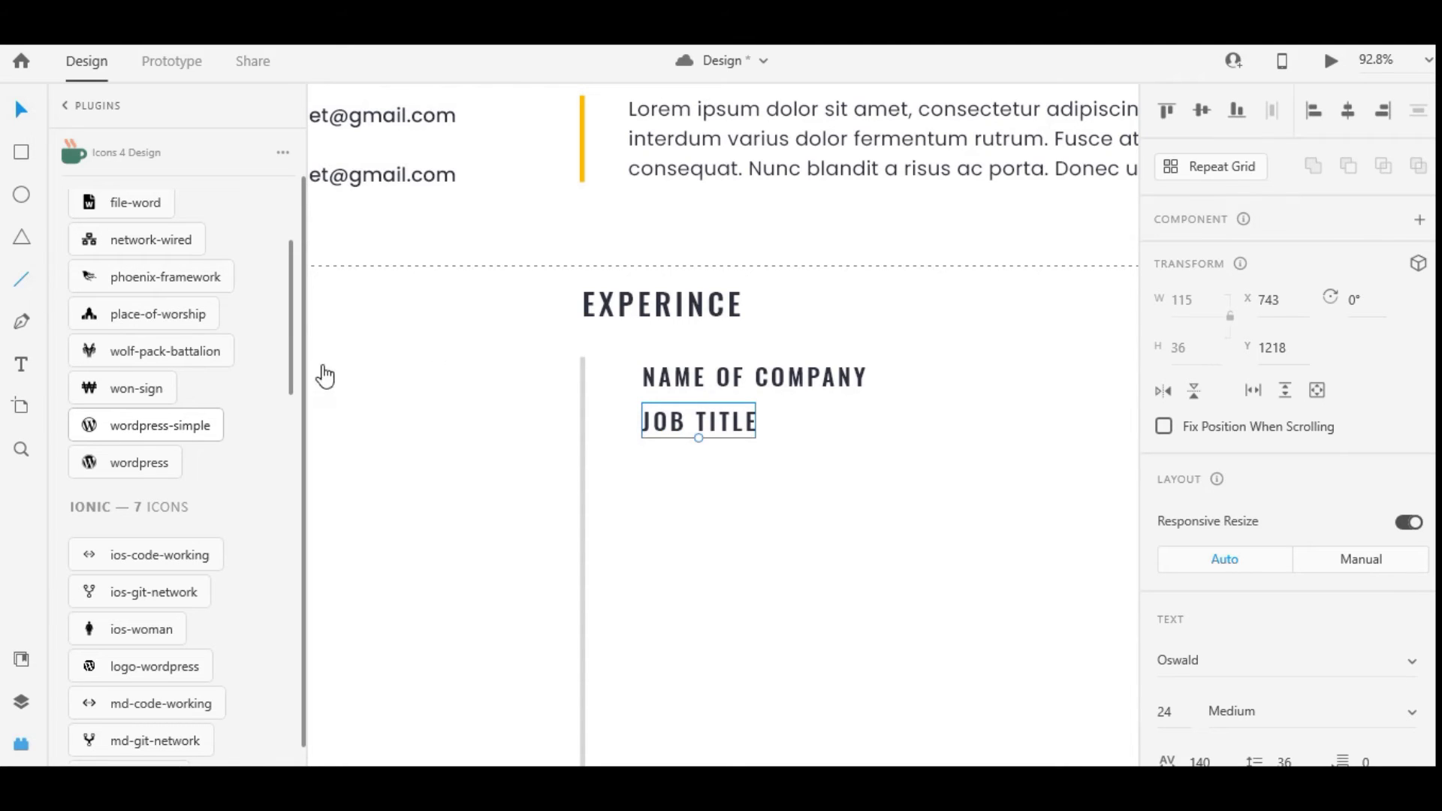
{"action": "left_click_drag", "start_coordinate": [803, 403], "coordinate": [804, 438]}
Set the JOB TITLE text to Poppins at size 20
{"action": "left_click", "coordinate": [680, 420]}
{"action": "scroll", "coordinate": [1278, 467], "scroll_direction": "down", "scroll_amount": 4}
{"action": "left_click", "coordinate": [1252, 349]}
{"action": "type", "text": "Poppins"}
{"action": "key", "text": "Tab"}
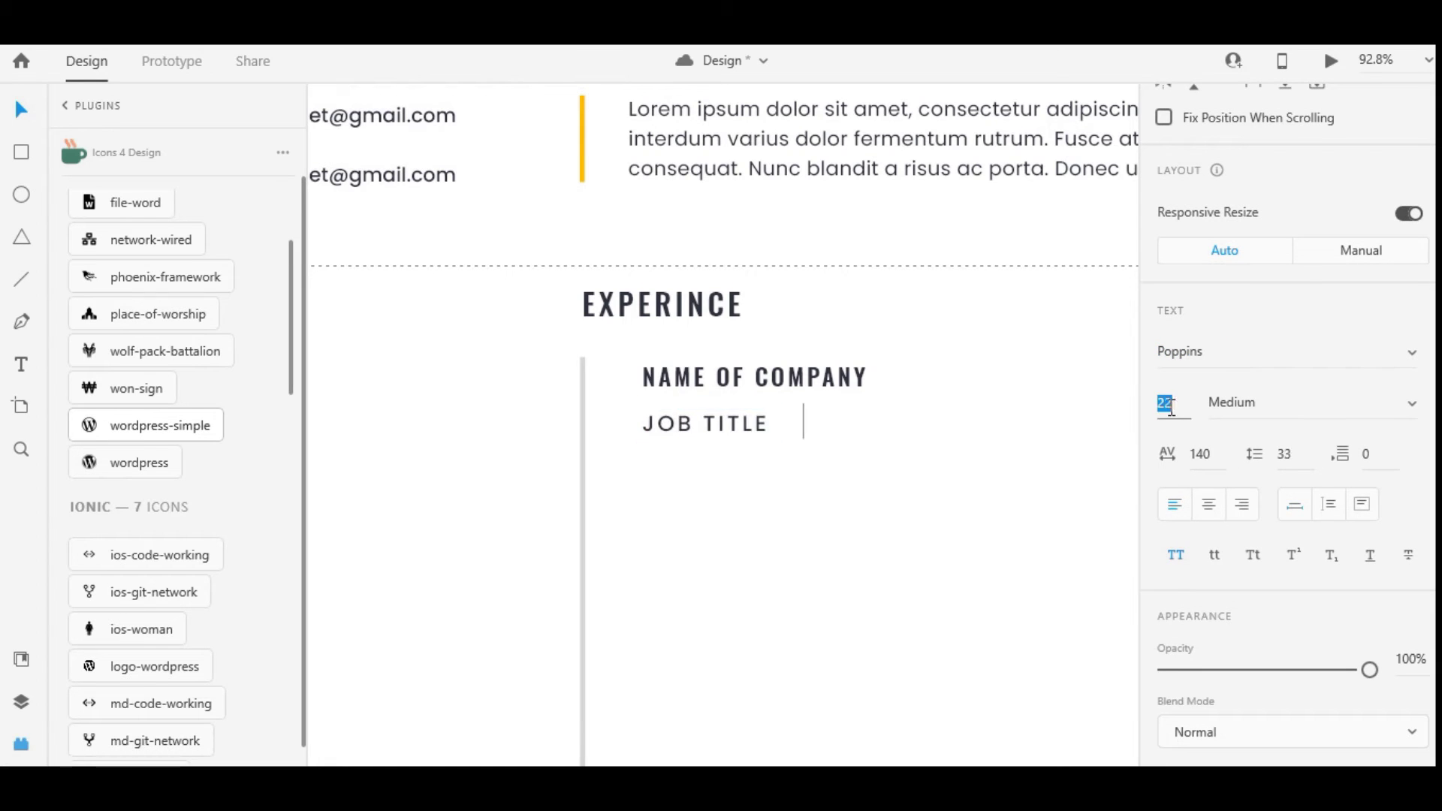
{"action": "type", "text": "20"}
{"action": "key", "text": "Tab"}
{"action": "type", "text": "IM"}
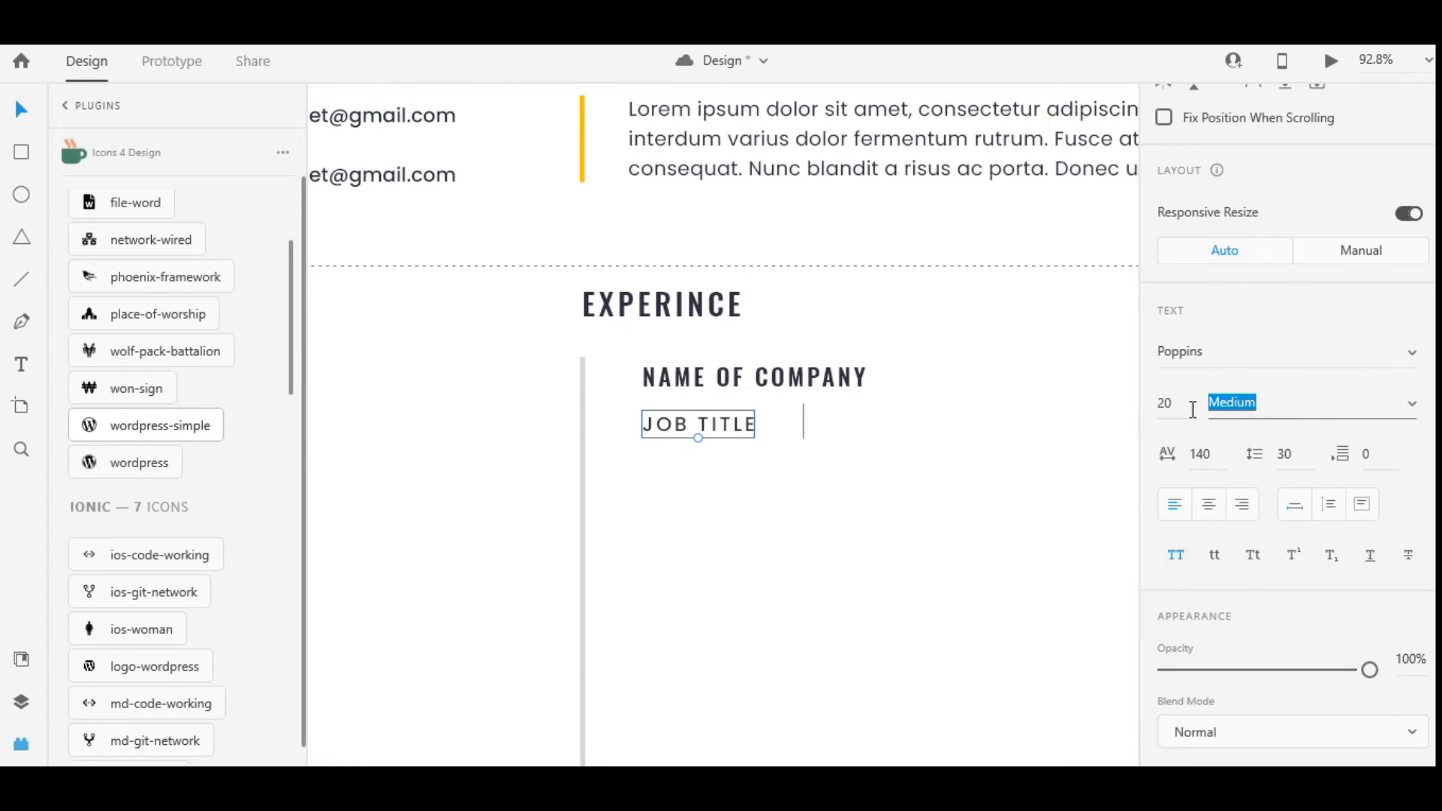
Copy JOB TITLE past the divider and change the copy to 'FROM 2010 TO 2014'
{"action": "left_click", "coordinate": [803, 419]}
{"action": "type", "text": "JOB TITLE"}
{"action": "left_click_drag", "start_coordinate": [801, 431], "coordinate": [916, 425]}
{"action": "scroll", "coordinate": [944, 447], "scroll_direction": "right", "scroll_amount": 3}
{"action": "double_click", "coordinate": [778, 428]}
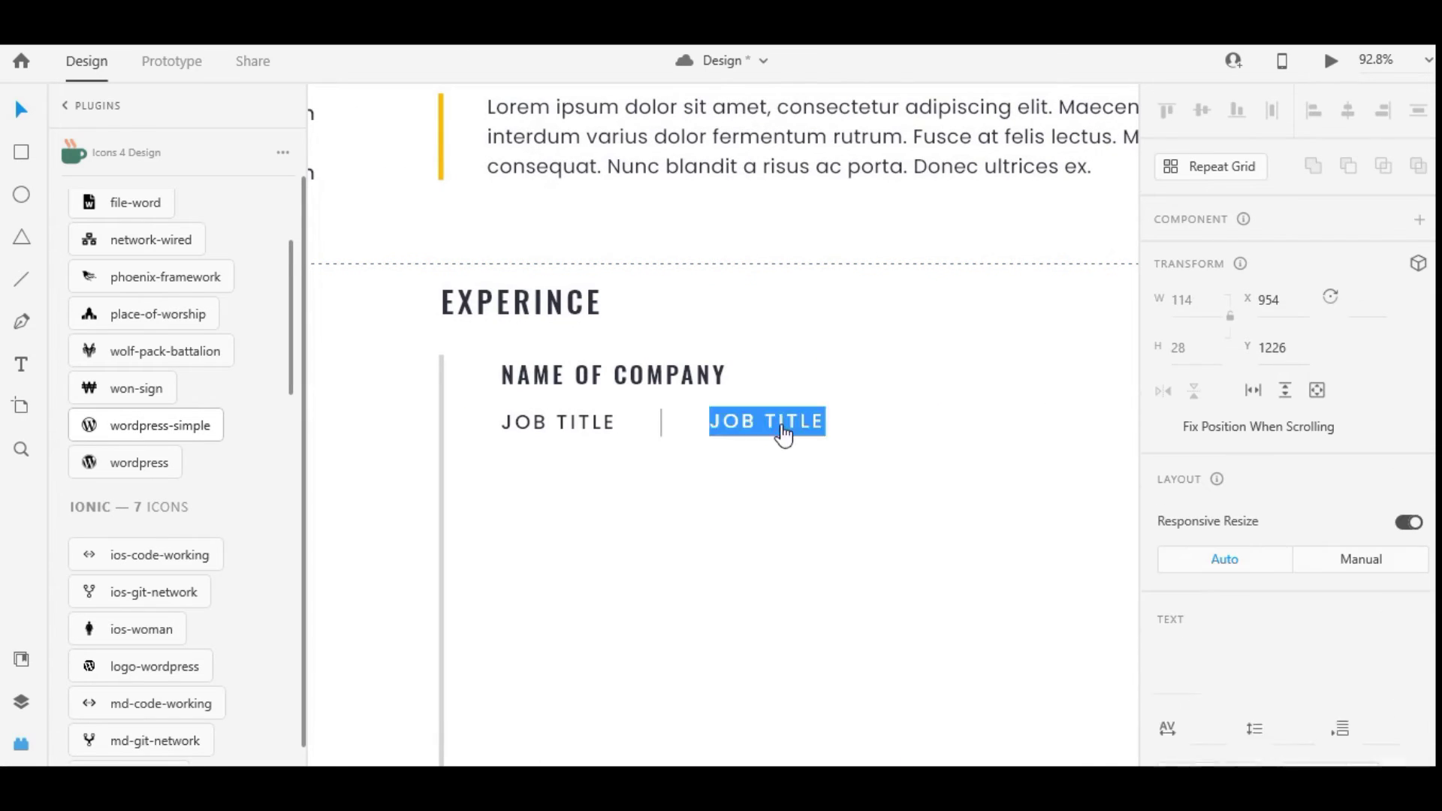
{"action": "type", "text": "FROM 2010 TO 2014"}
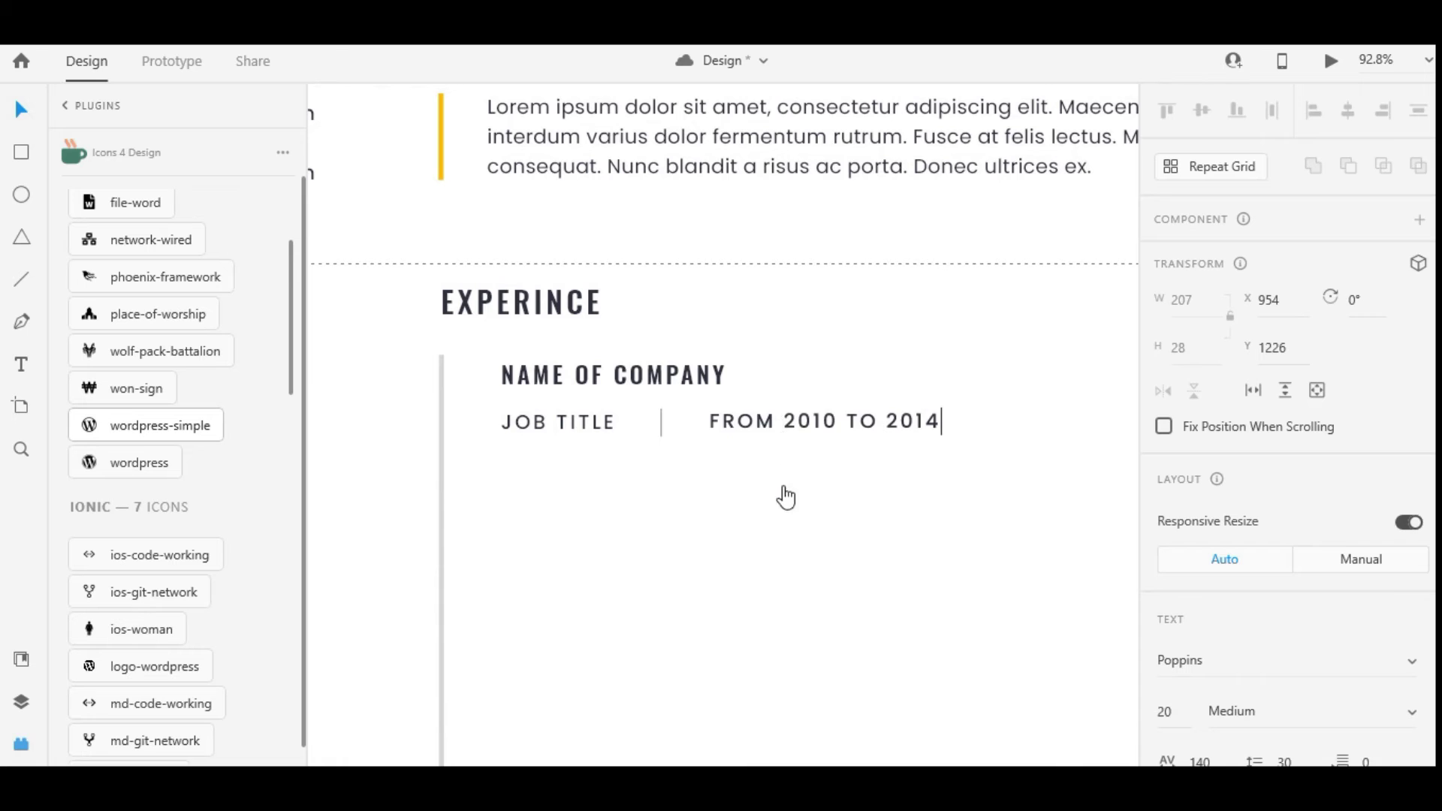
{"action": "key", "text": "Escape"}
{"action": "left_click", "coordinate": [933, 326]}
Colour the JOB TITLE and date text grey
{"action": "left_click", "coordinate": [720, 422]}
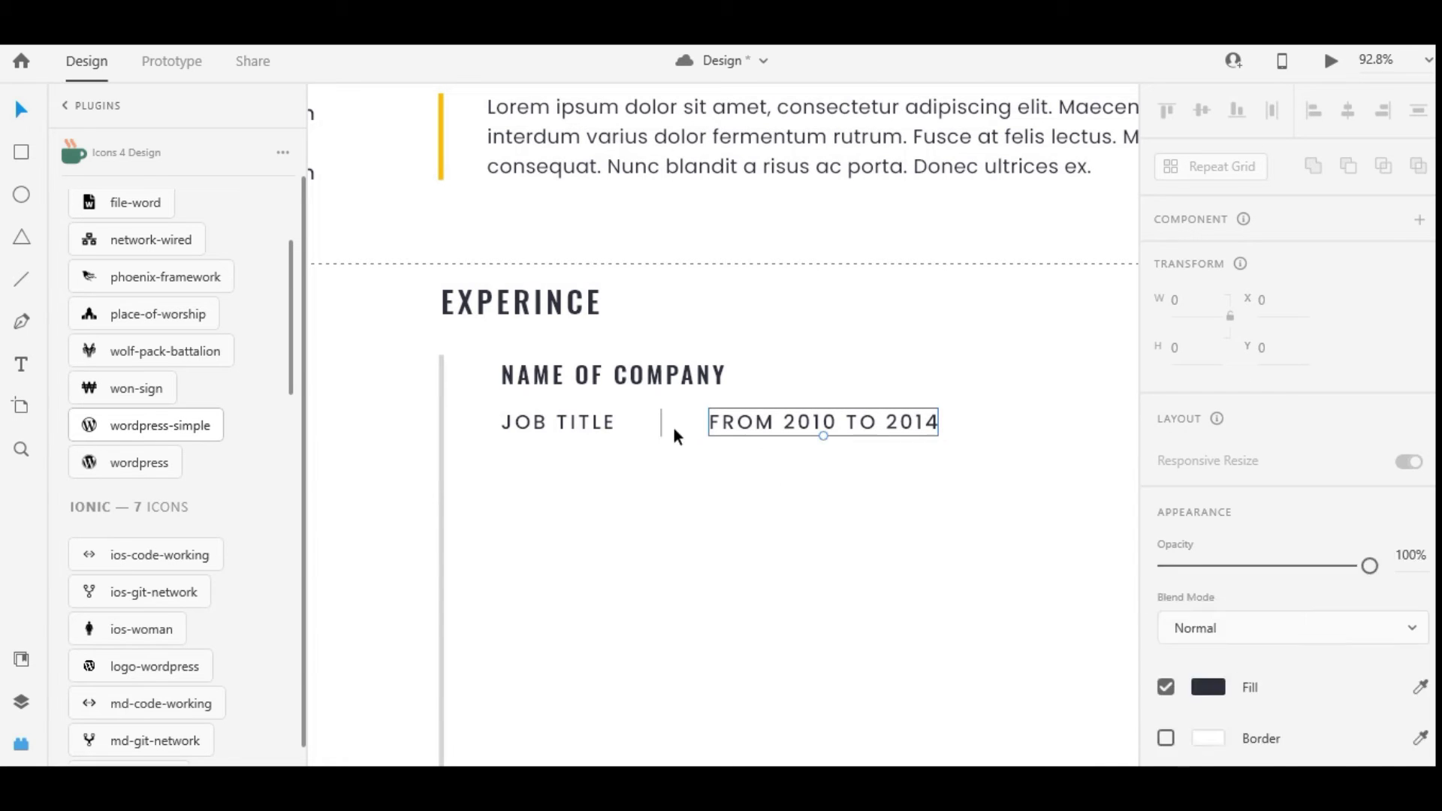
{"action": "left_click", "coordinate": [660, 422], "text": "shift"}
{"action": "scroll", "coordinate": [1239, 450], "scroll_direction": "down", "scroll_amount": 5}
{"action": "left_click", "coordinate": [1207, 380]}
{"action": "left_click", "coordinate": [975, 515]}
{"action": "left_click", "coordinate": [833, 487]}
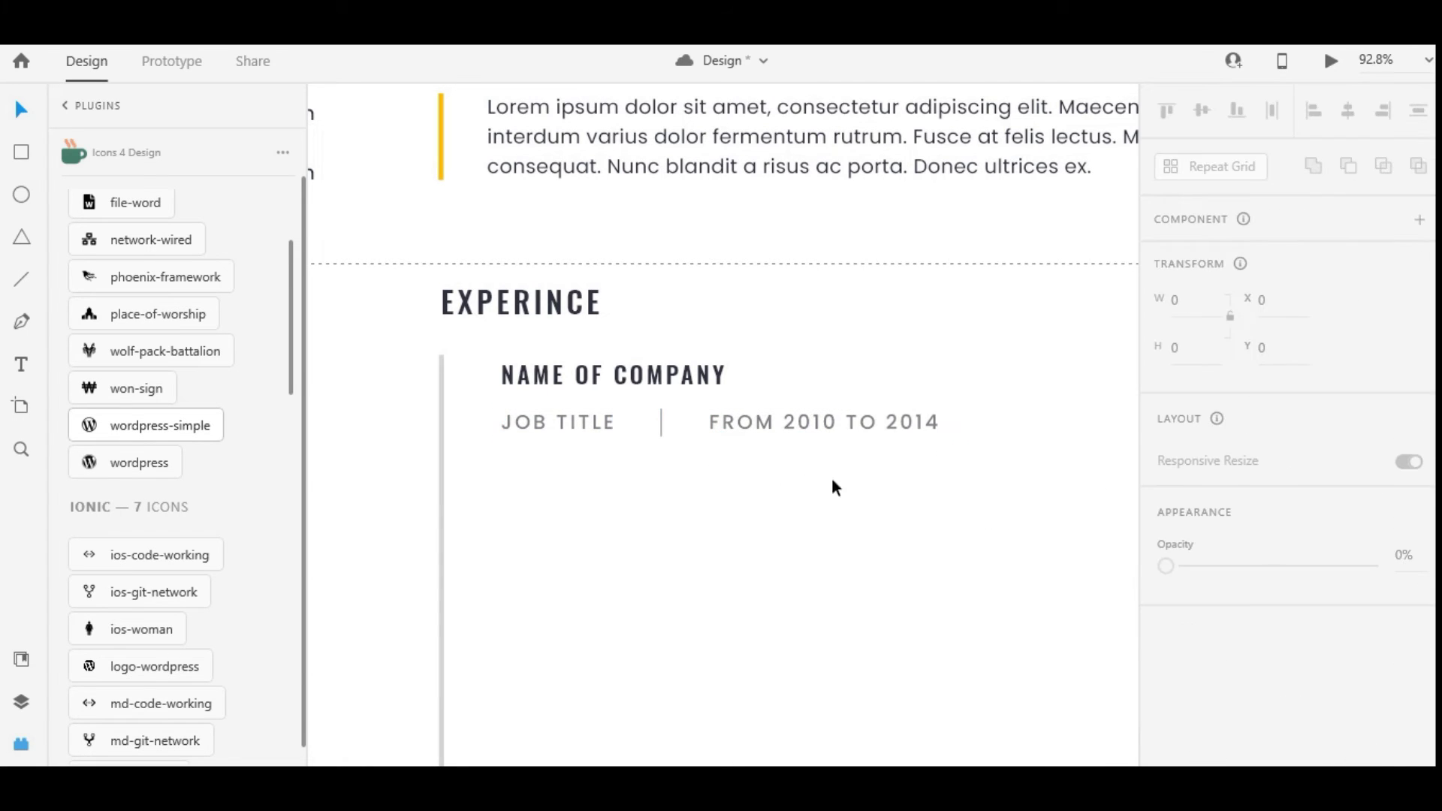
Duplicate the profile paragraph below JOB TITLE as the entry description
{"action": "left_click", "coordinate": [751, 169]}
{"action": "scroll", "coordinate": [1277, 450], "scroll_direction": "down", "scroll_amount": 5}
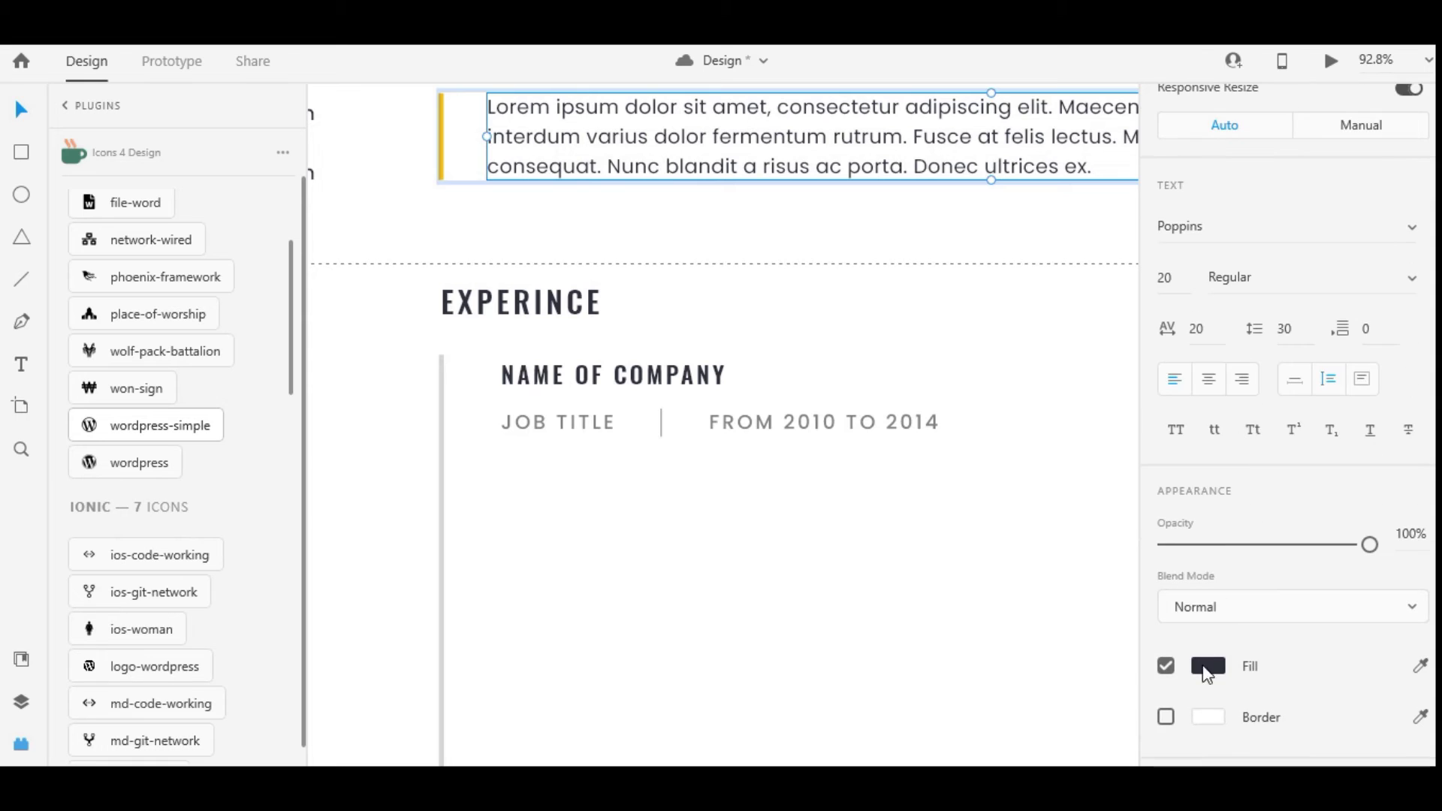
{"action": "scroll", "coordinate": [1277, 451], "scroll_direction": "up", "scroll_amount": 3}
{"action": "scroll", "coordinate": [773, 587], "scroll_direction": "down", "scroll_amount": 5}
{"action": "left_click", "coordinate": [798, 361]}
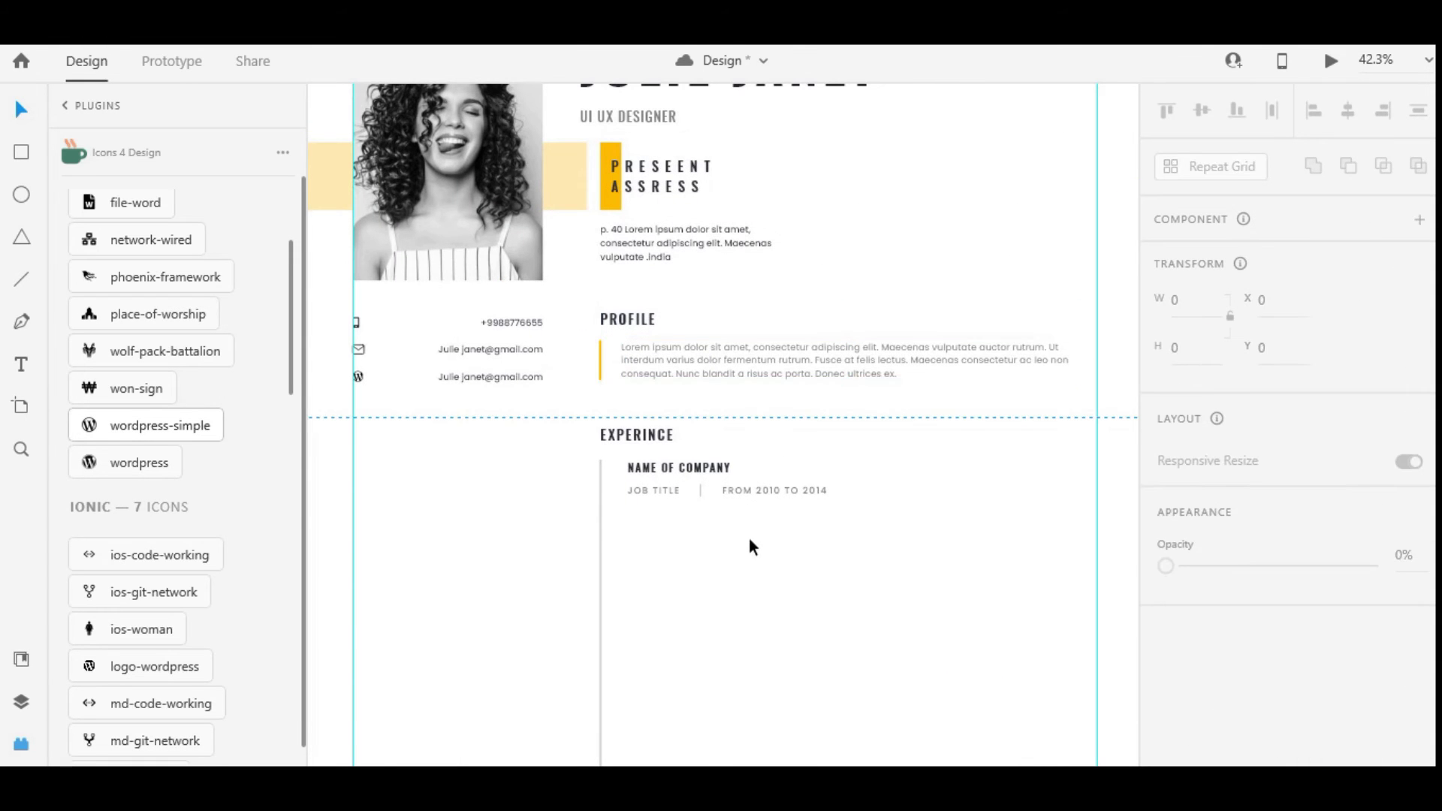
{"action": "left_click_drag", "start_coordinate": [742, 391], "coordinate": [745, 517]}
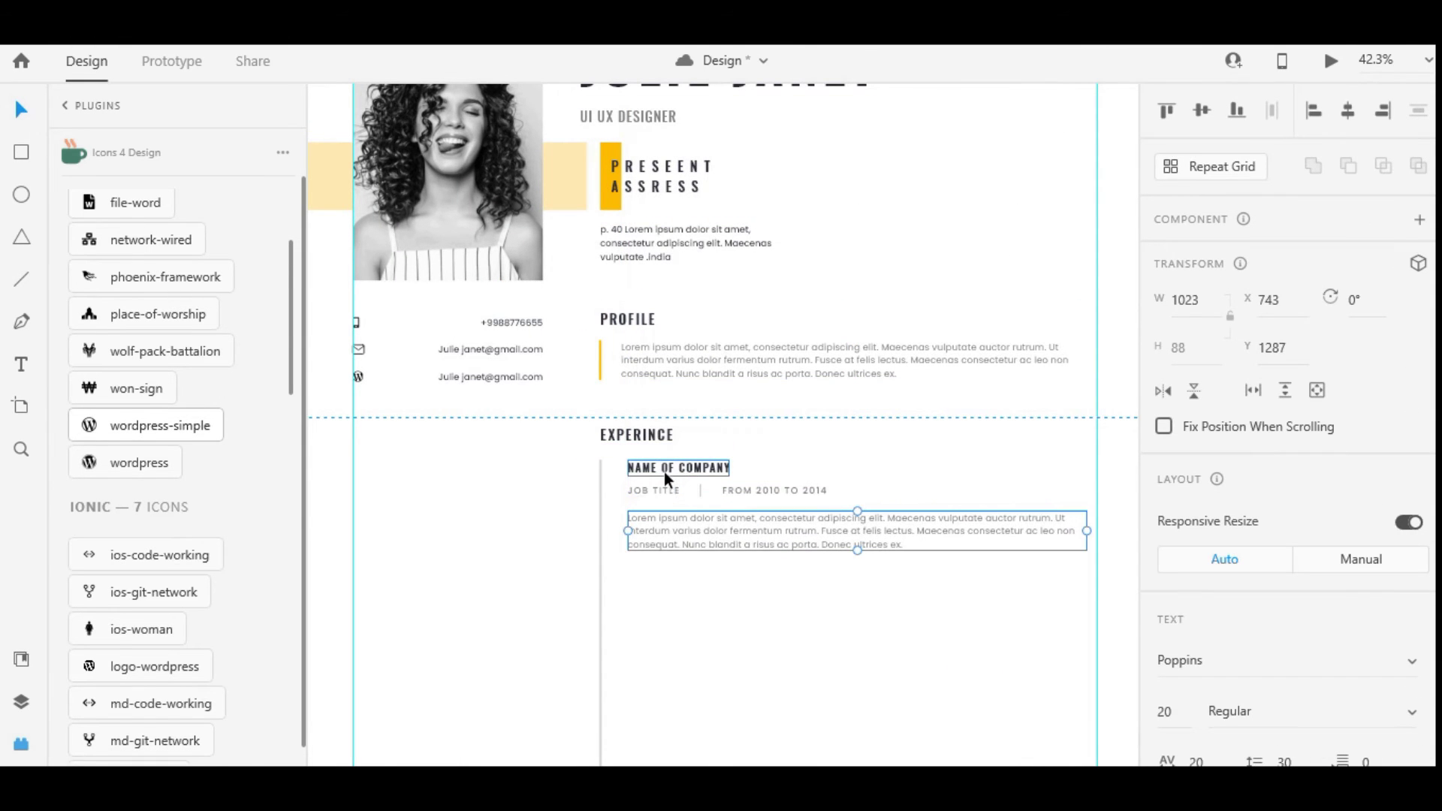
Select the new description paragraph and copy replacement text from Word
{"action": "left_click", "coordinate": [653, 492]}
{"action": "scroll", "coordinate": [753, 505], "scroll_direction": "down", "scroll_amount": 1}
{"action": "left_click", "coordinate": [798, 455]}
{"action": "key", "text": "alt+Tab"}
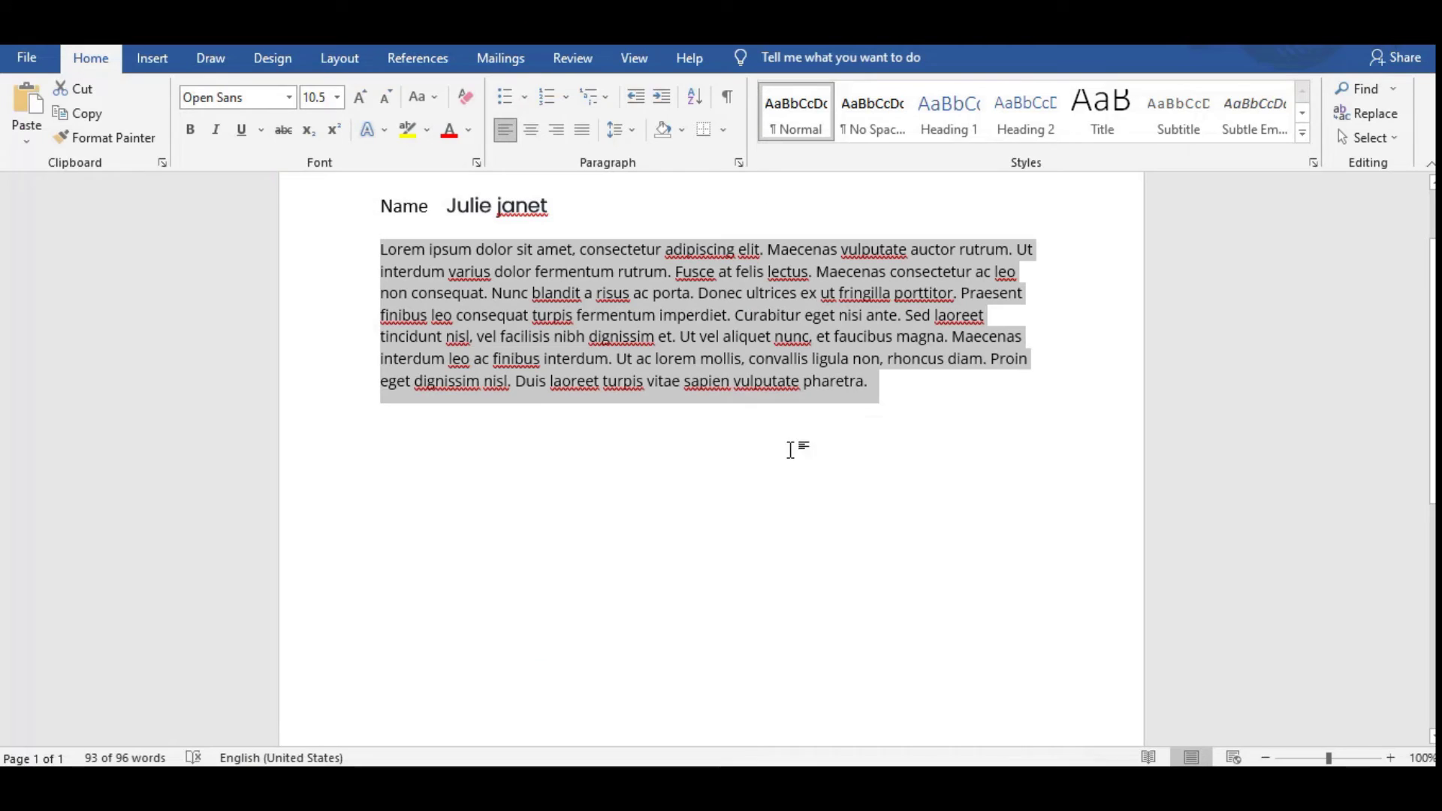
{"action": "key", "text": "ctrl+c"}
{"action": "key", "text": "alt+Tab"}
Paste the Word paragraph into the description and nudge it into place
{"action": "key", "text": "ctrl+v"}
{"action": "scroll", "coordinate": [801, 508], "scroll_direction": "down", "scroll_amount": 2}
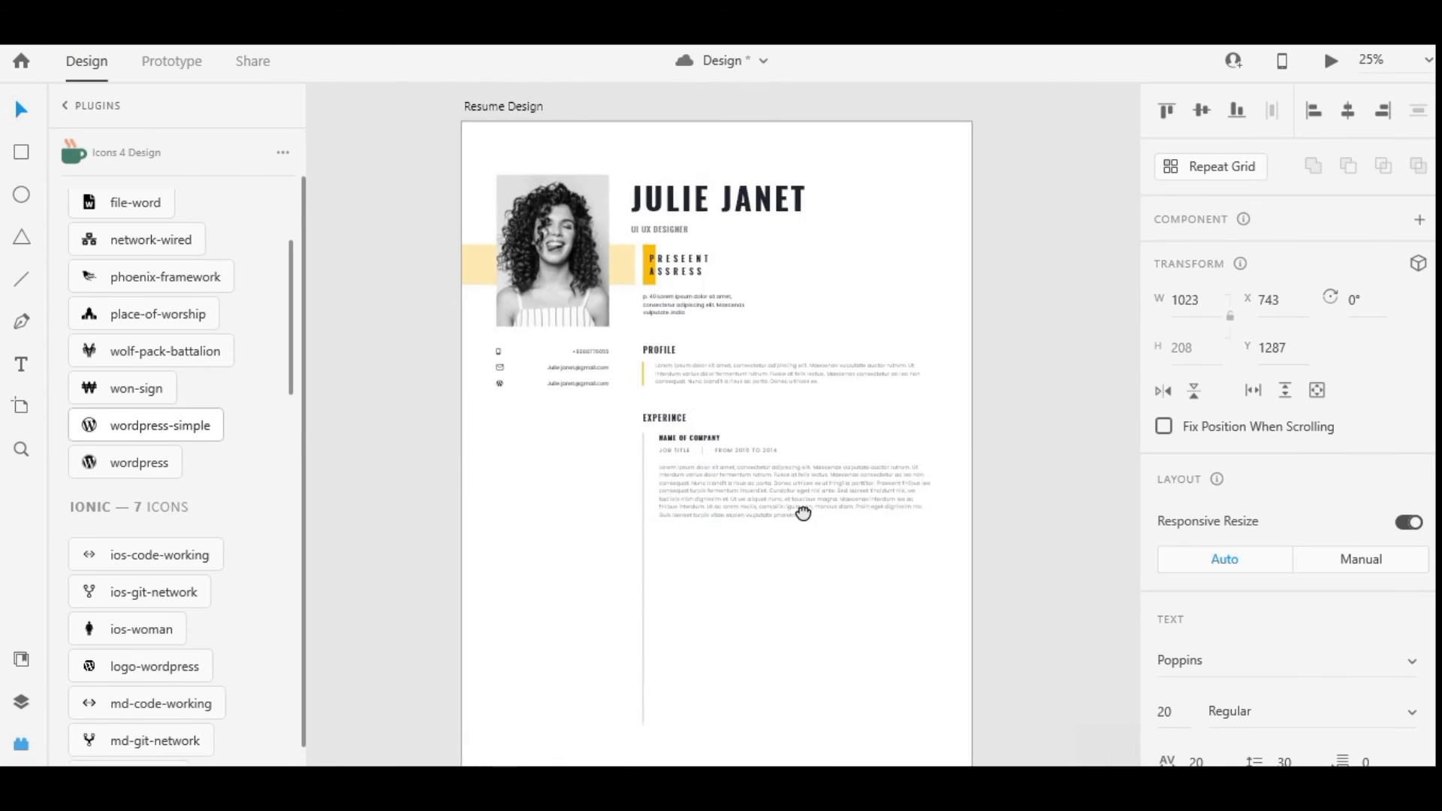
{"action": "scroll", "coordinate": [841, 500], "scroll_direction": "up", "scroll_amount": 2}
{"action": "left_click_drag", "start_coordinate": [730, 427], "coordinate": [730, 427]}
Duplicate the first experience entry twice, stacking the copies below it
{"action": "left_click_drag", "start_coordinate": [943, 504], "coordinate": [584, 308]}
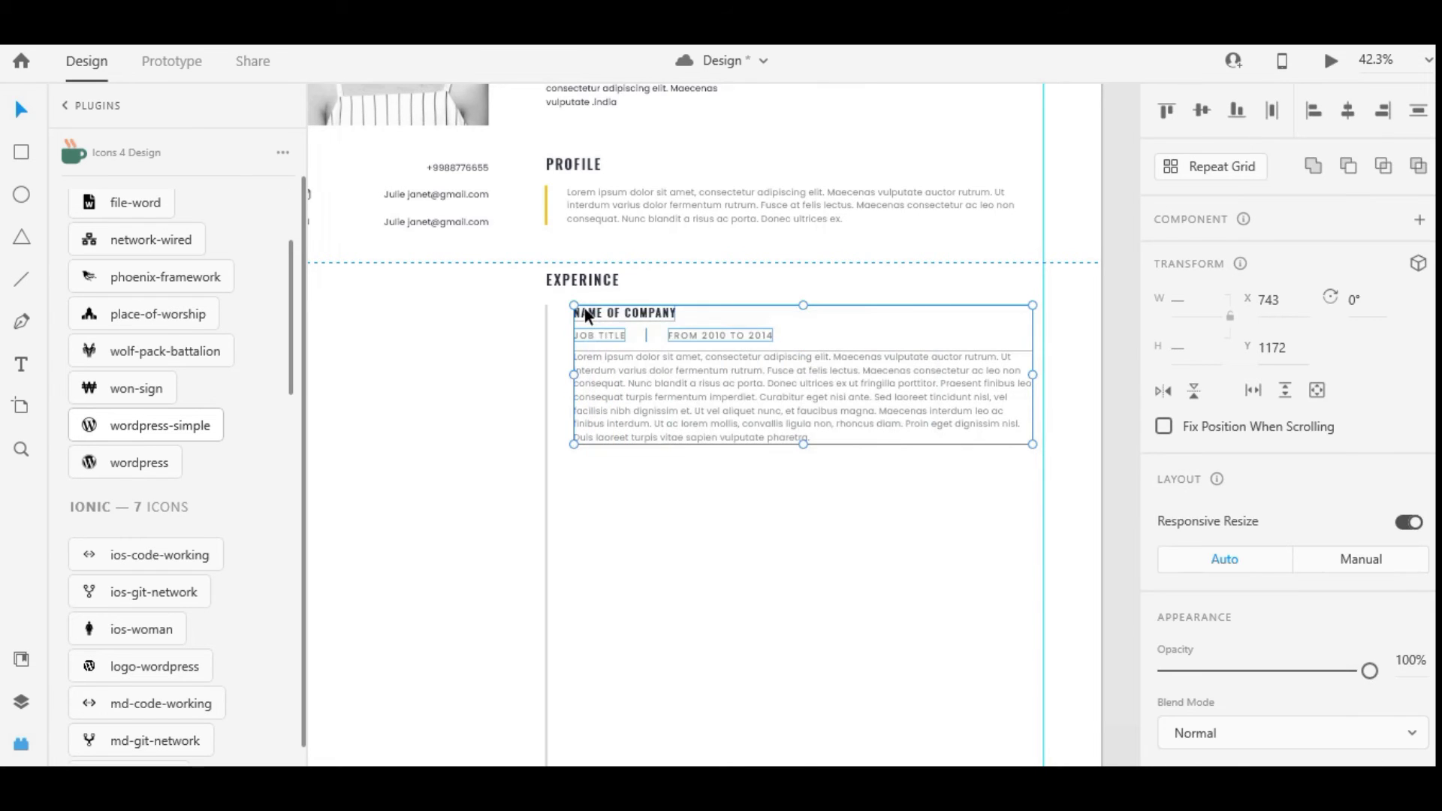
{"action": "left_click_drag", "start_coordinate": [679, 400], "coordinate": [679, 556]}
{"action": "key", "text": "ctrl+d"}
{"action": "scroll", "coordinate": [673, 484], "scroll_direction": "down", "scroll_amount": 2}
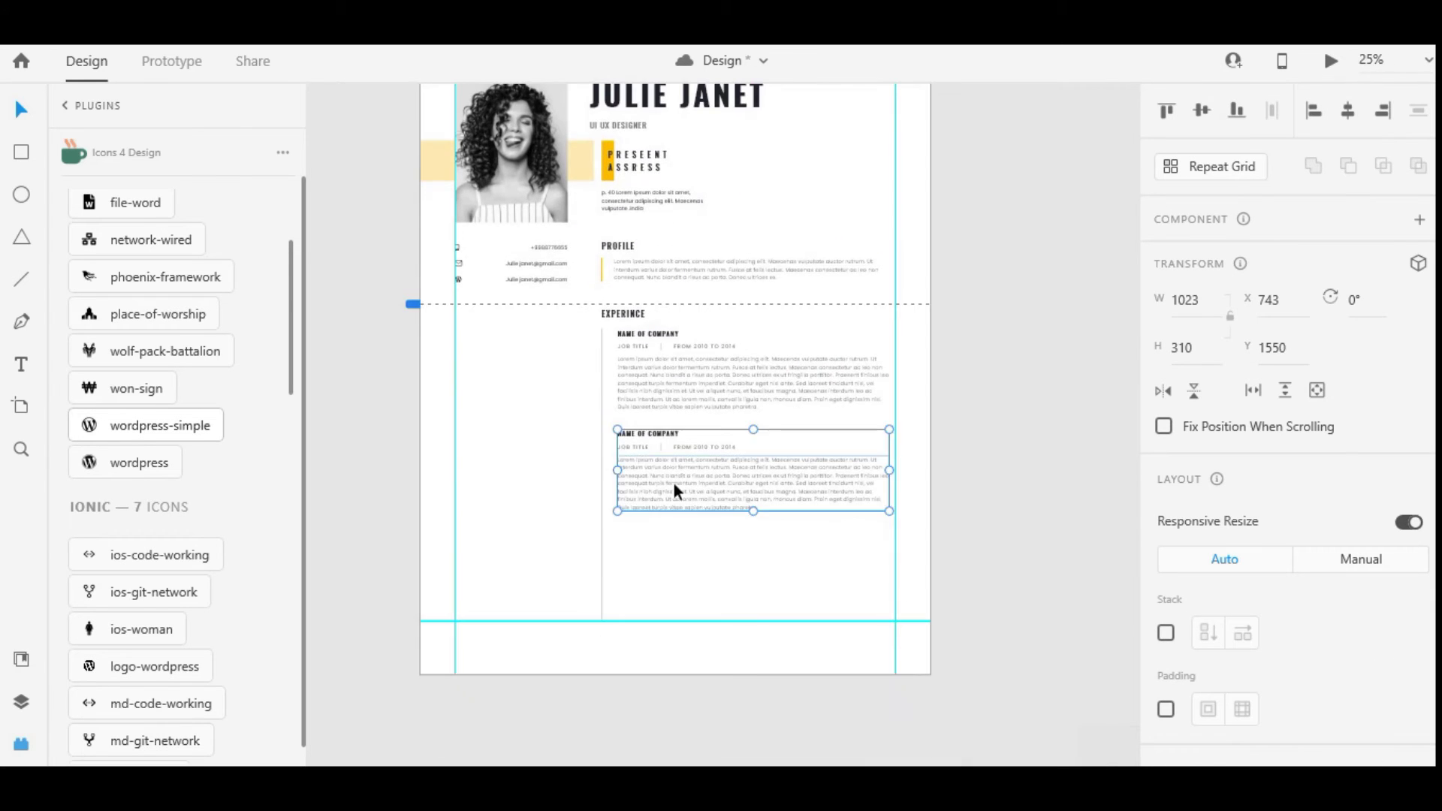
{"action": "left_click_drag", "start_coordinate": [674, 484], "coordinate": [683, 452]}
{"action": "scroll", "coordinate": [672, 576], "scroll_direction": "up", "scroll_amount": 2}
{"action": "left_click", "coordinate": [679, 573]}
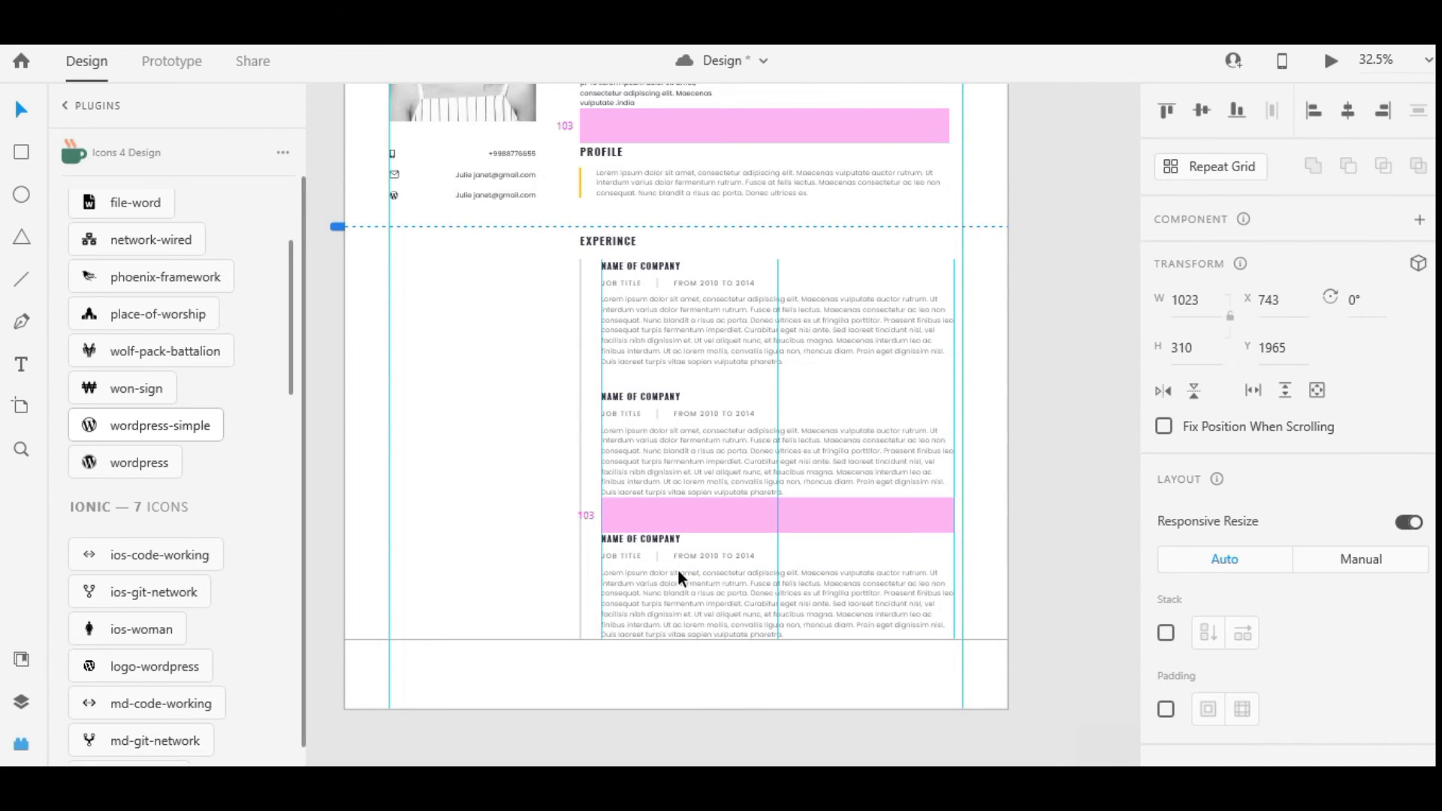
Change the copied dates to FROM 2014 TO 2018 and FROM 2018 TO PRESENT
{"action": "scroll", "coordinate": [751, 627], "scroll_direction": "down", "scroll_amount": 1}
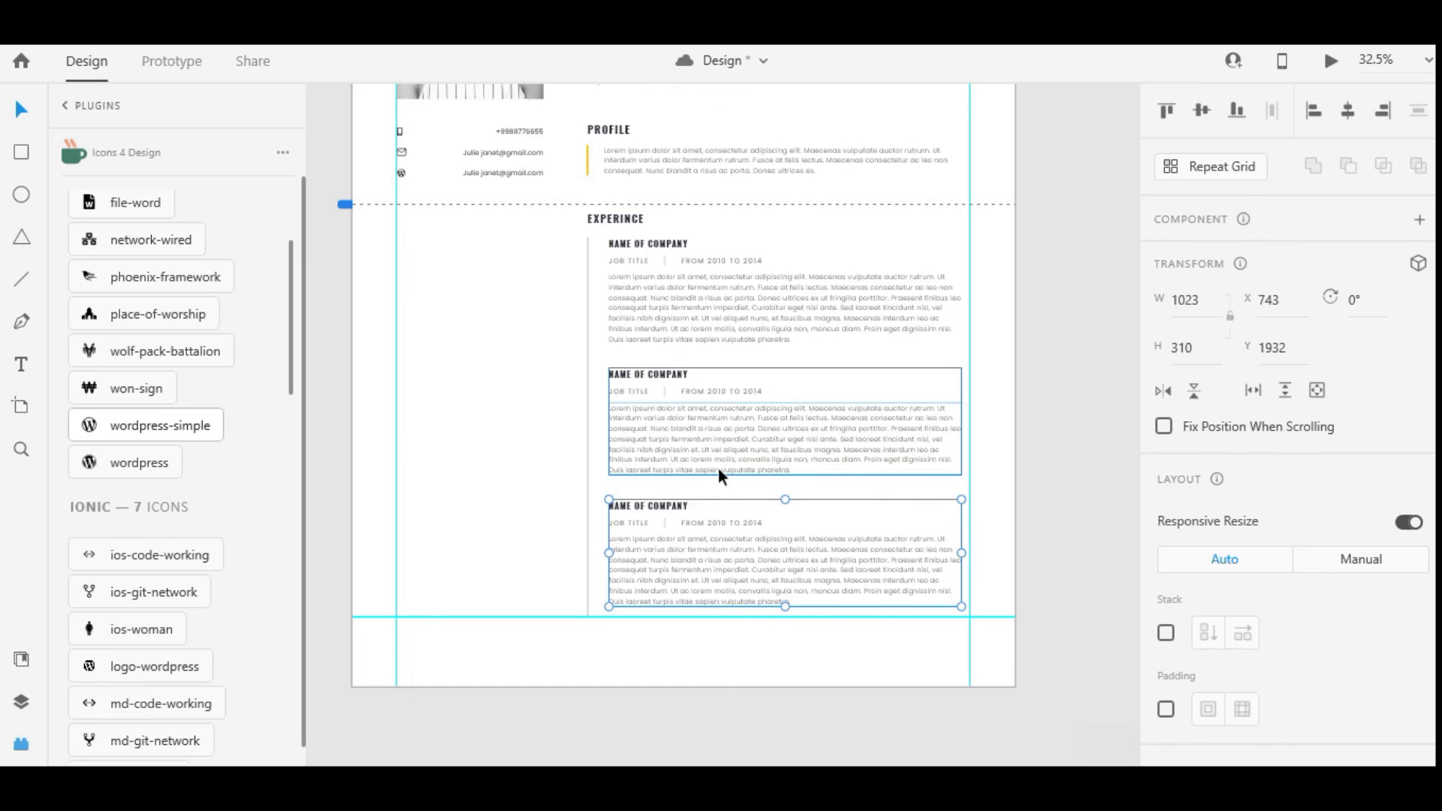
{"action": "scroll", "coordinate": [714, 391], "scroll_direction": "up", "scroll_amount": 3}
{"action": "double_click", "coordinate": [733, 390]}
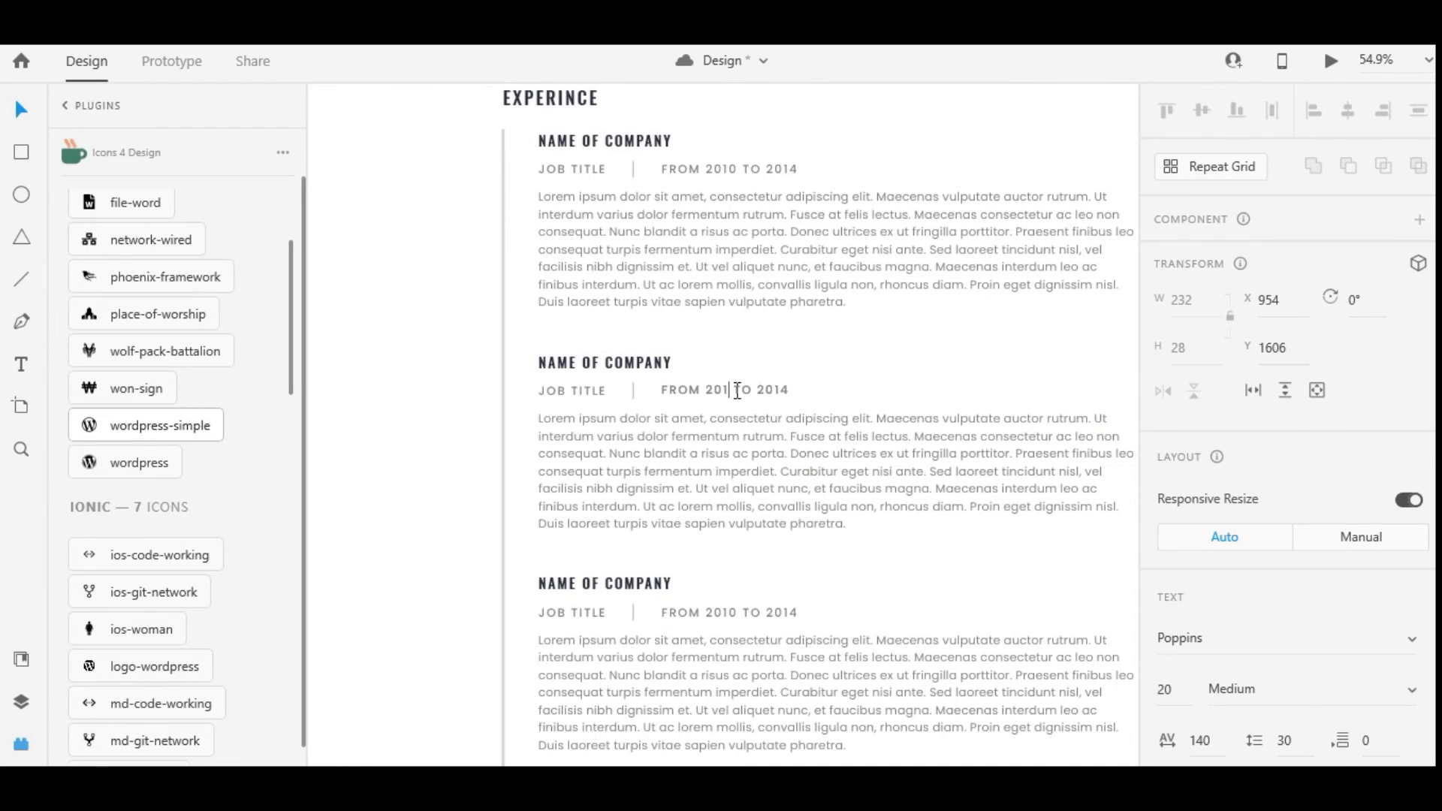
{"action": "type", "text": "4"}
{"action": "double_click", "coordinate": [781, 390]}
{"action": "left_click", "coordinate": [802, 390]}
{"action": "type", "text": "8"}
{"action": "key", "text": "Escape"}
{"action": "double_click", "coordinate": [762, 606]}
{"action": "key", "text": "BackSpace"}
{"action": "type", "text": "8"}
{"action": "left_click", "coordinate": [796, 613]}
{"action": "type", "text": "P"}
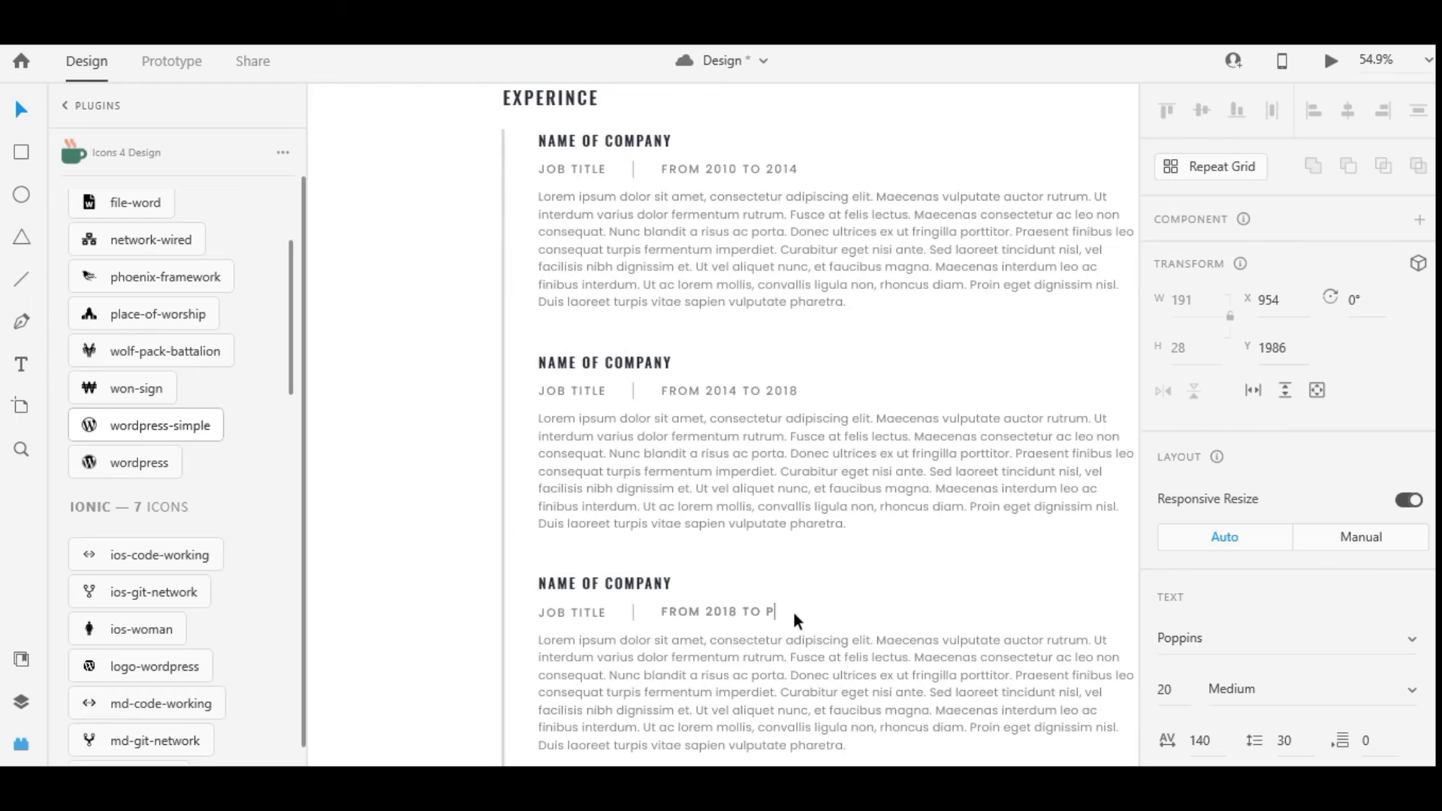
{"action": "type", "text": "RESENT"}
{"action": "key", "text": "Escape"}
Shorten the second and third entries' description paragraphs by deleting their trailing sentences
{"action": "scroll", "coordinate": [803, 687], "scroll_direction": "down", "scroll_amount": 3}
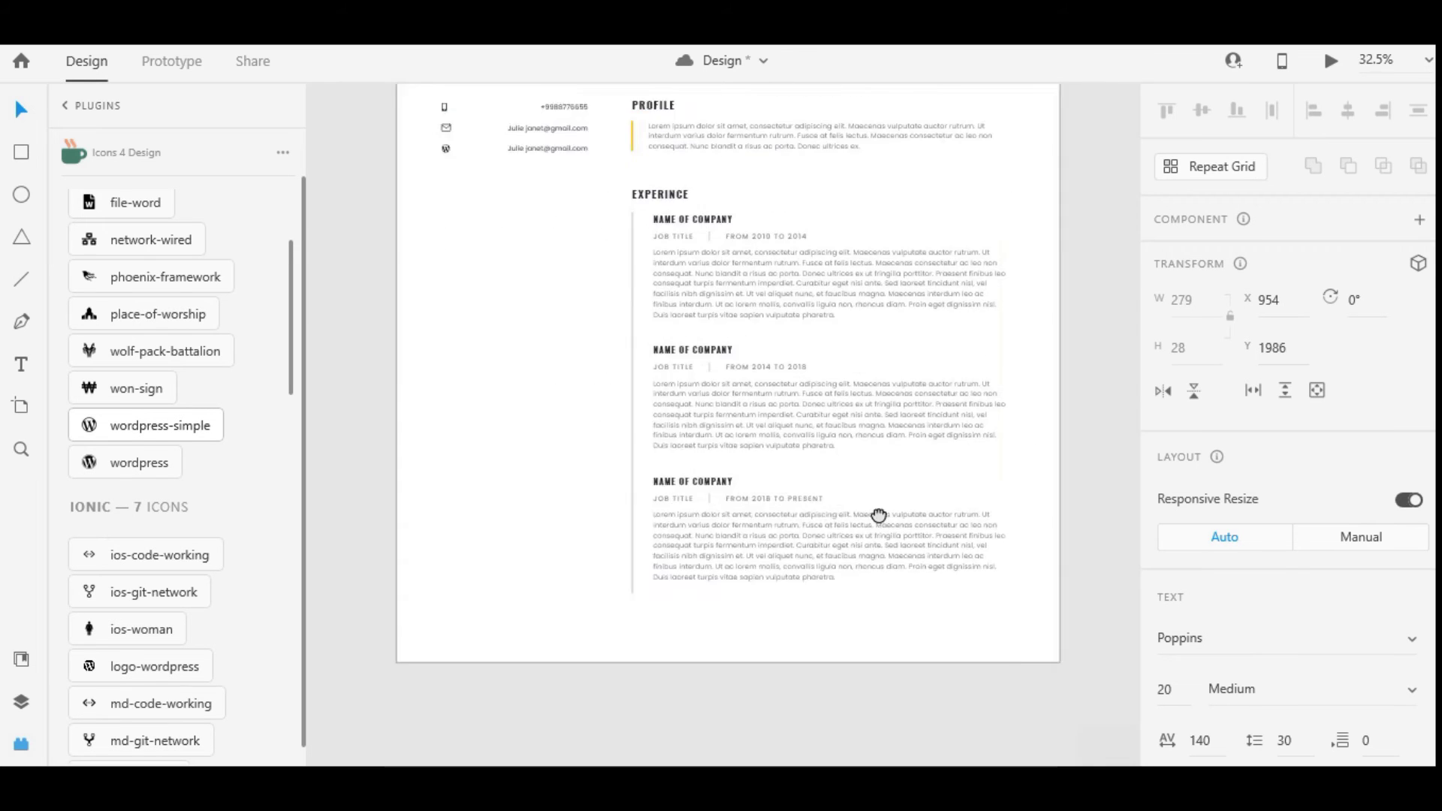
{"action": "scroll", "coordinate": [871, 511], "scroll_direction": "up", "scroll_amount": 3}
{"action": "double_click", "coordinate": [859, 447]}
{"action": "key", "text": "Escape"}
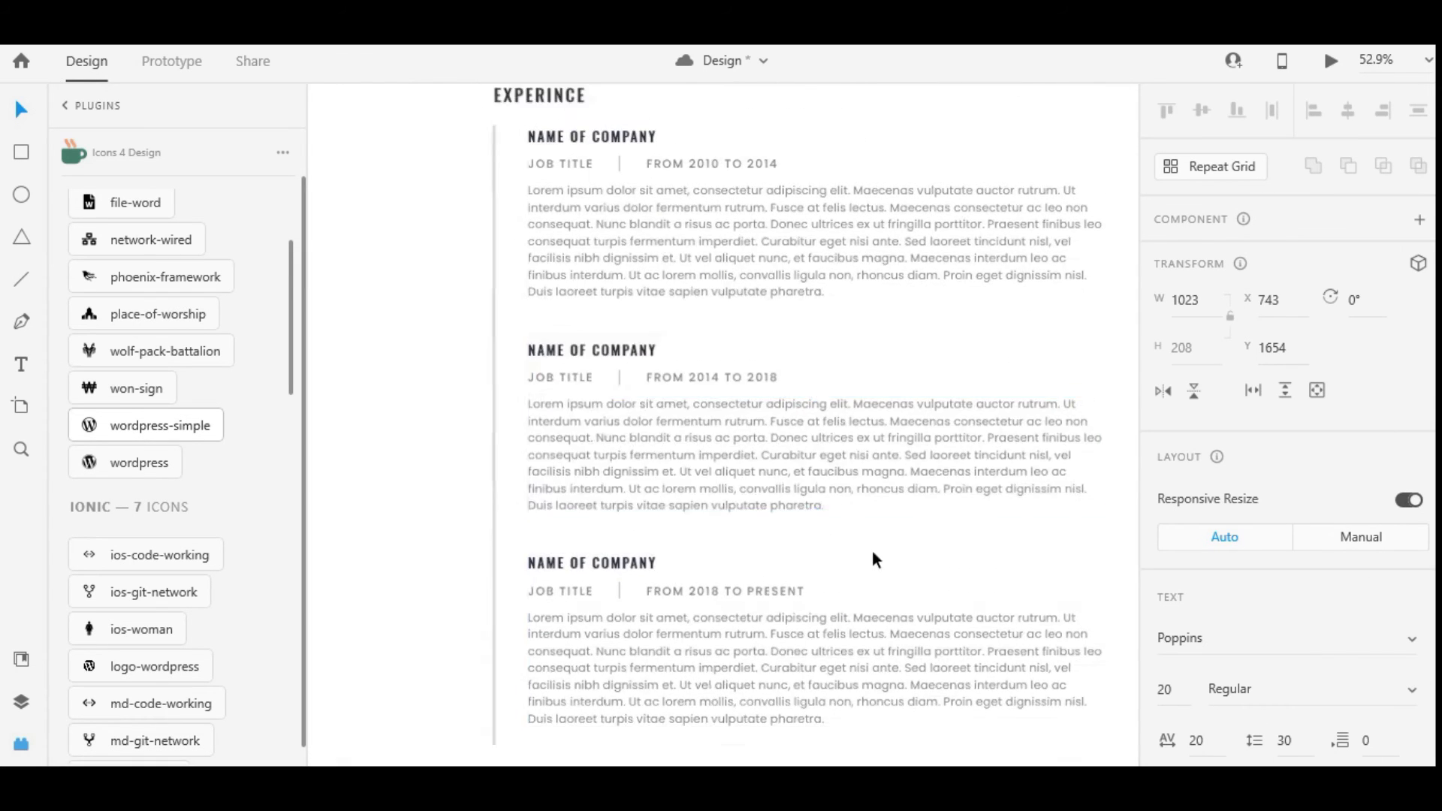
{"action": "scroll", "coordinate": [856, 526], "scroll_direction": "up", "scroll_amount": 2}
{"action": "left_click_drag", "start_coordinate": [826, 532], "coordinate": [931, 481]}
{"action": "key", "text": "BackSpace"}
{"action": "key", "text": "Escape"}
{"action": "scroll", "coordinate": [882, 503], "scroll_direction": "down", "scroll_amount": 3}
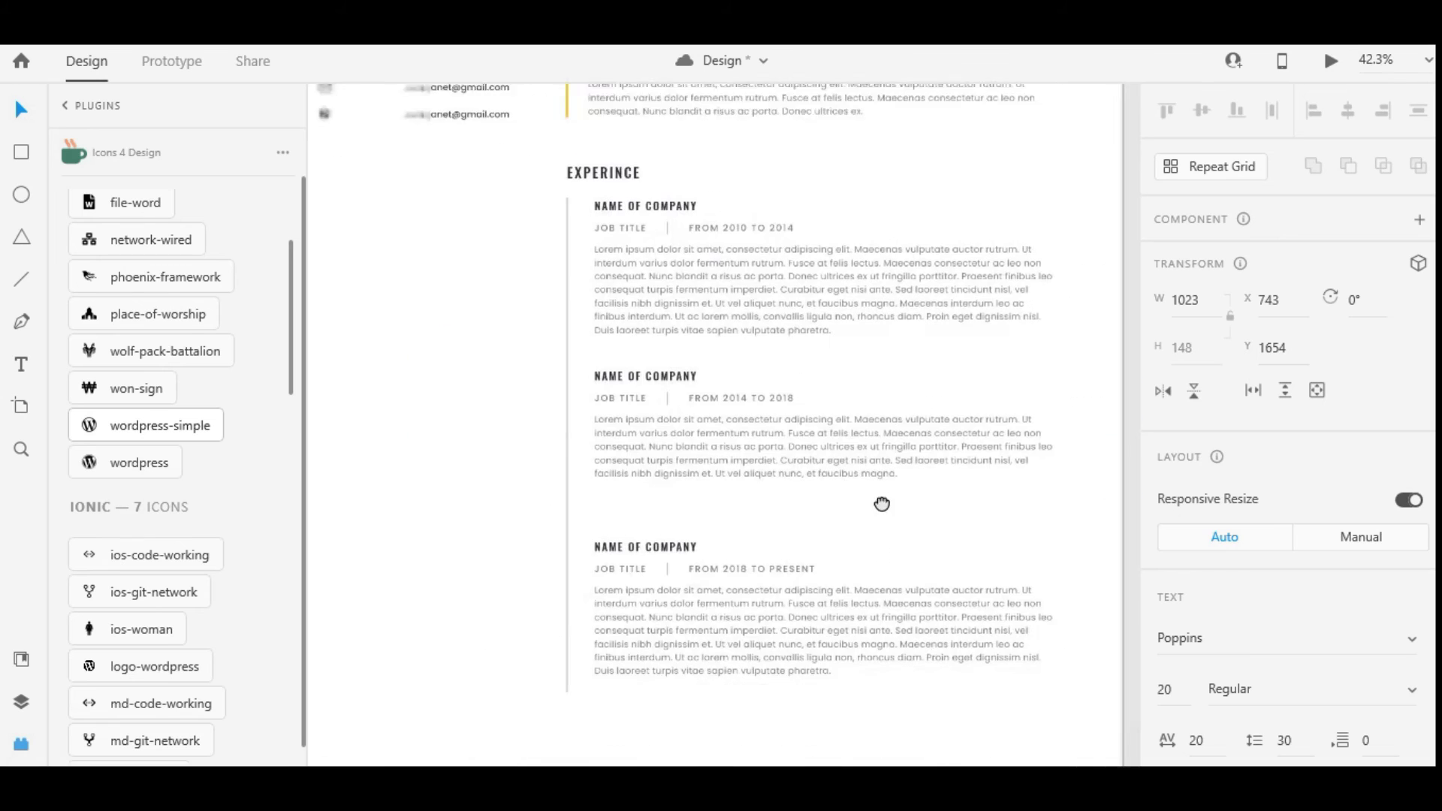
{"action": "scroll", "coordinate": [882, 503], "scroll_direction": "down", "scroll_amount": 1}
{"action": "double_click", "coordinate": [810, 587]}
{"action": "left_click_drag", "start_coordinate": [833, 612], "coordinate": [826, 597]}
{"action": "key", "text": "BackSpace"}
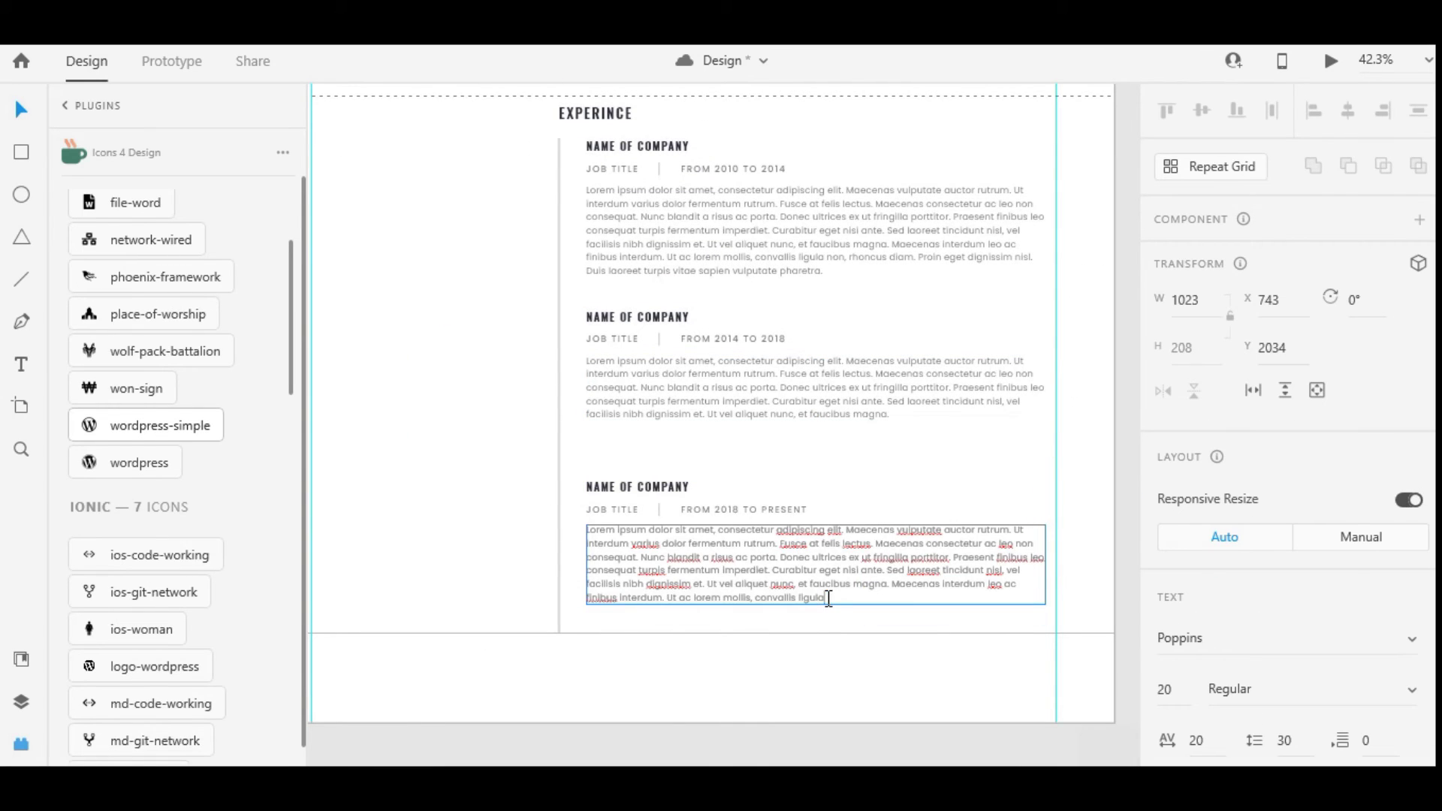
{"action": "key", "text": "Escape"}
{"action": "key", "text": "Escape"}
Move the third entry up closer to the second
{"action": "left_click_drag", "start_coordinate": [701, 571], "coordinate": [695, 544]}
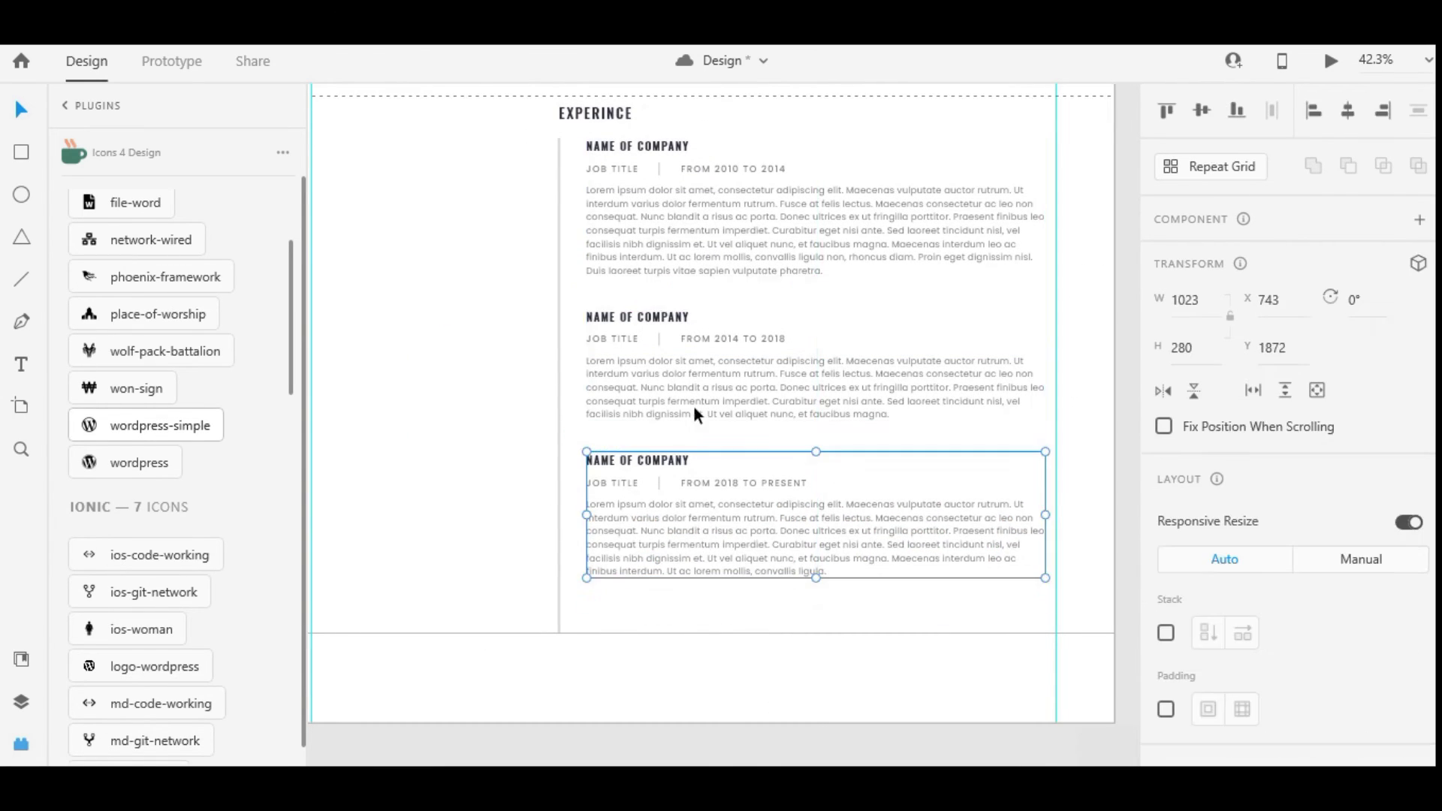
{"action": "scroll", "coordinate": [692, 411], "scroll_direction": "down", "scroll_amount": 3}
{"action": "left_click", "coordinate": [789, 611]}
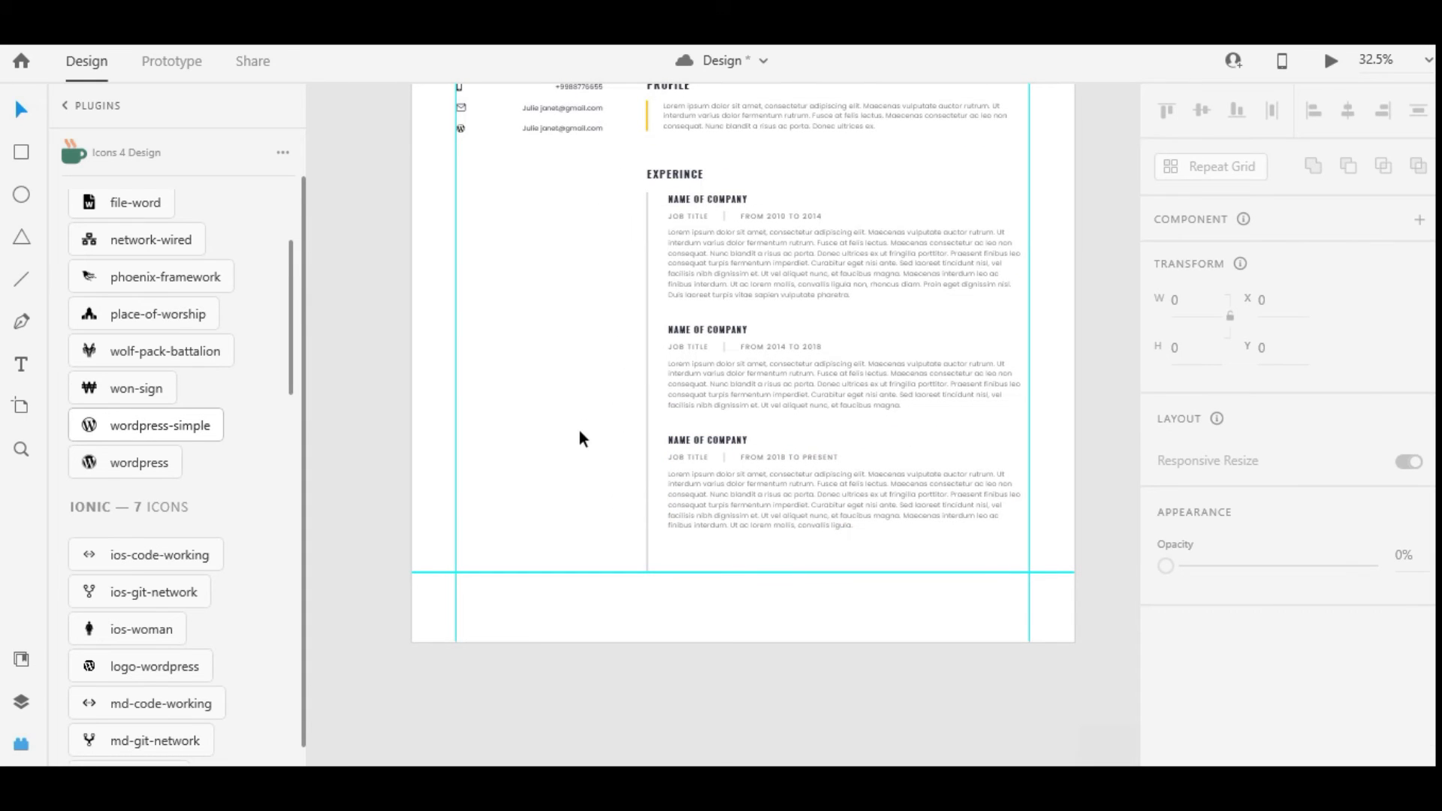
Copy the experience heading into the left column and rename it EDUCATION
{"action": "left_click", "coordinate": [683, 173]}
{"action": "left_click_drag", "start_coordinate": [682, 172], "coordinate": [492, 170]}
{"action": "scroll", "coordinate": [492, 170], "scroll_direction": "up", "scroll_amount": 3}
{"action": "double_click", "coordinate": [493, 172]}
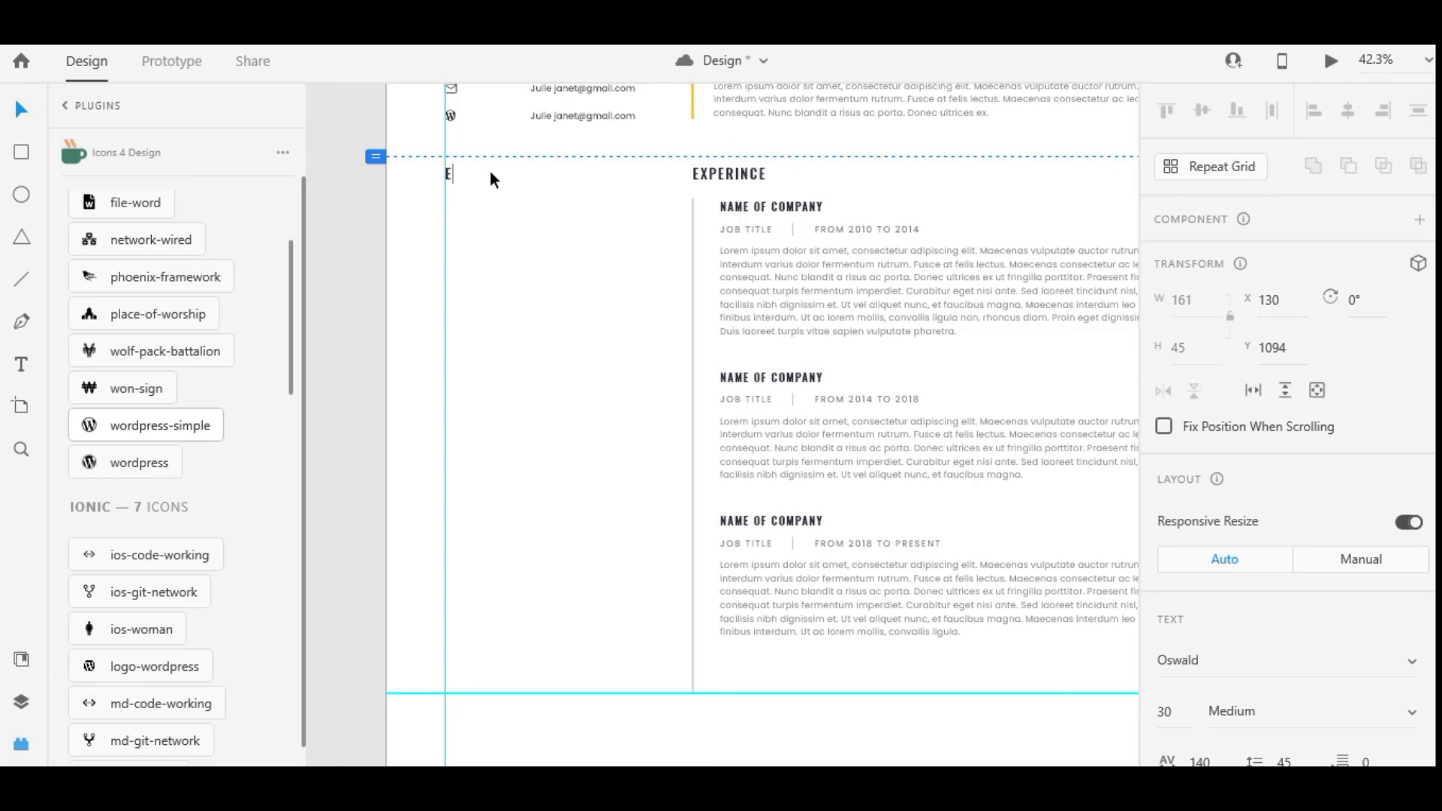
{"action": "type", "text": "EDUCATION"}
{"action": "key", "text": "Escape"}
Duplicate the heading below EDUCATION and change it to 'MASTERS OF UX'
{"action": "left_click_drag", "start_coordinate": [481, 174], "coordinate": [472, 208]}
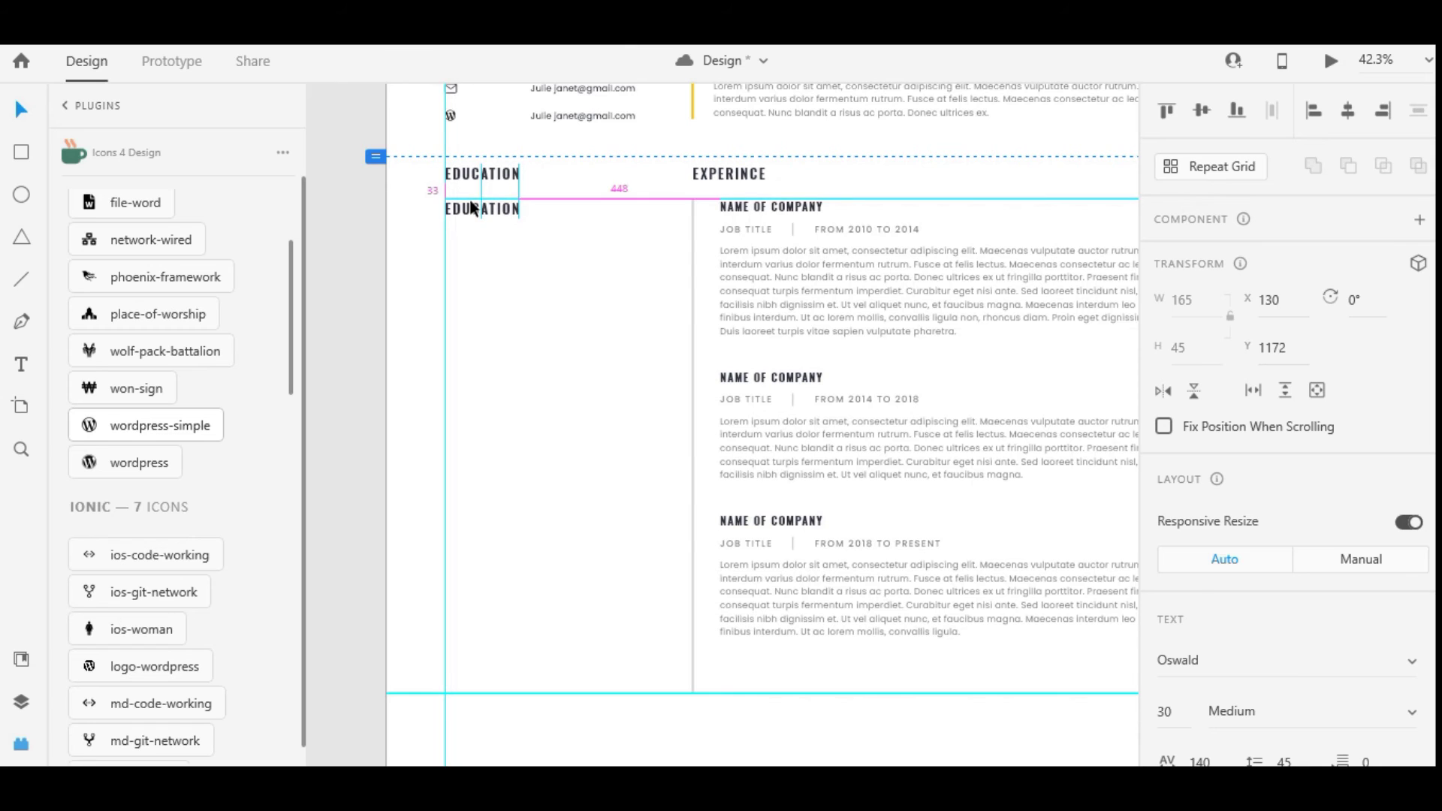
{"action": "left_click_drag", "start_coordinate": [657, 202], "coordinate": [848, 597]}
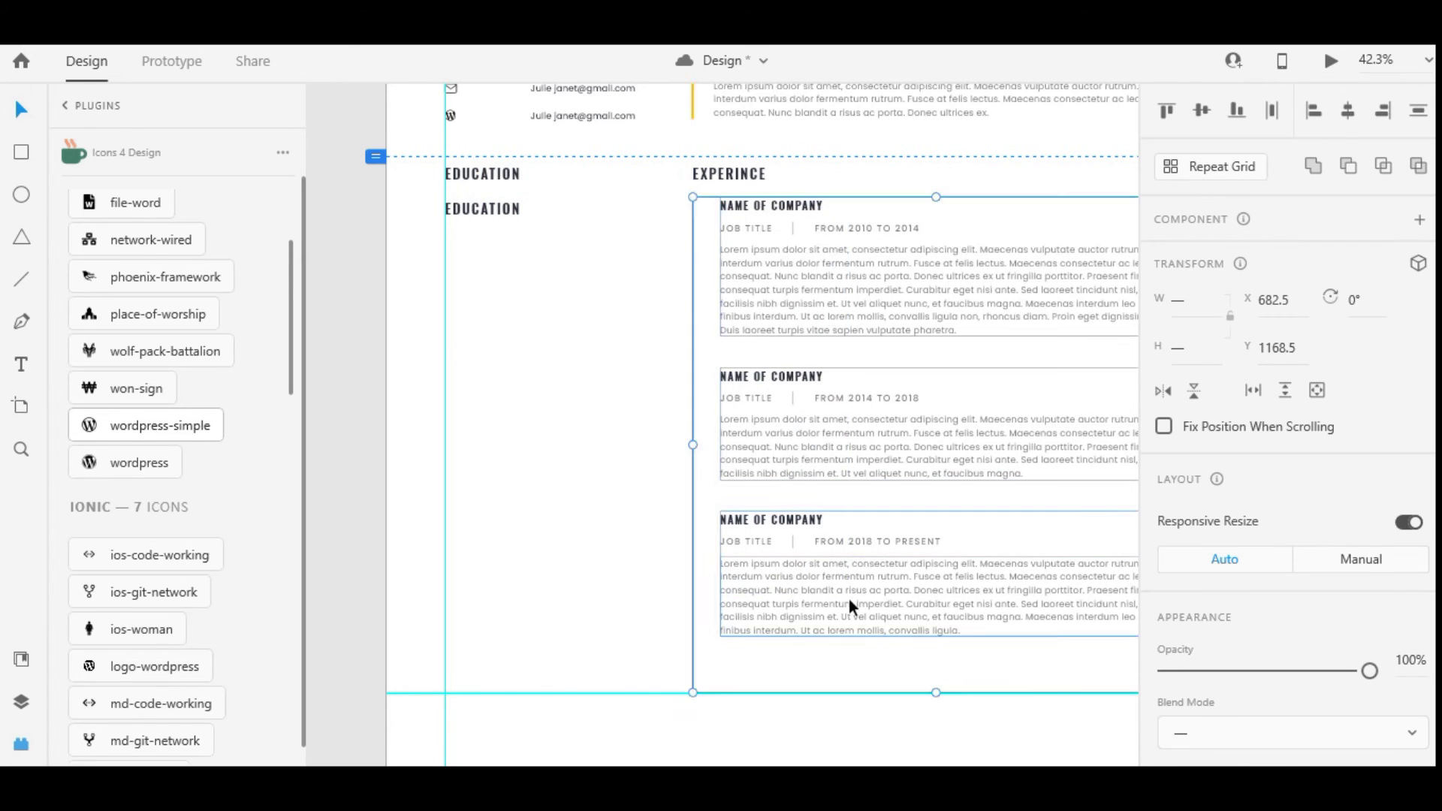
{"action": "left_click", "coordinate": [473, 204]}
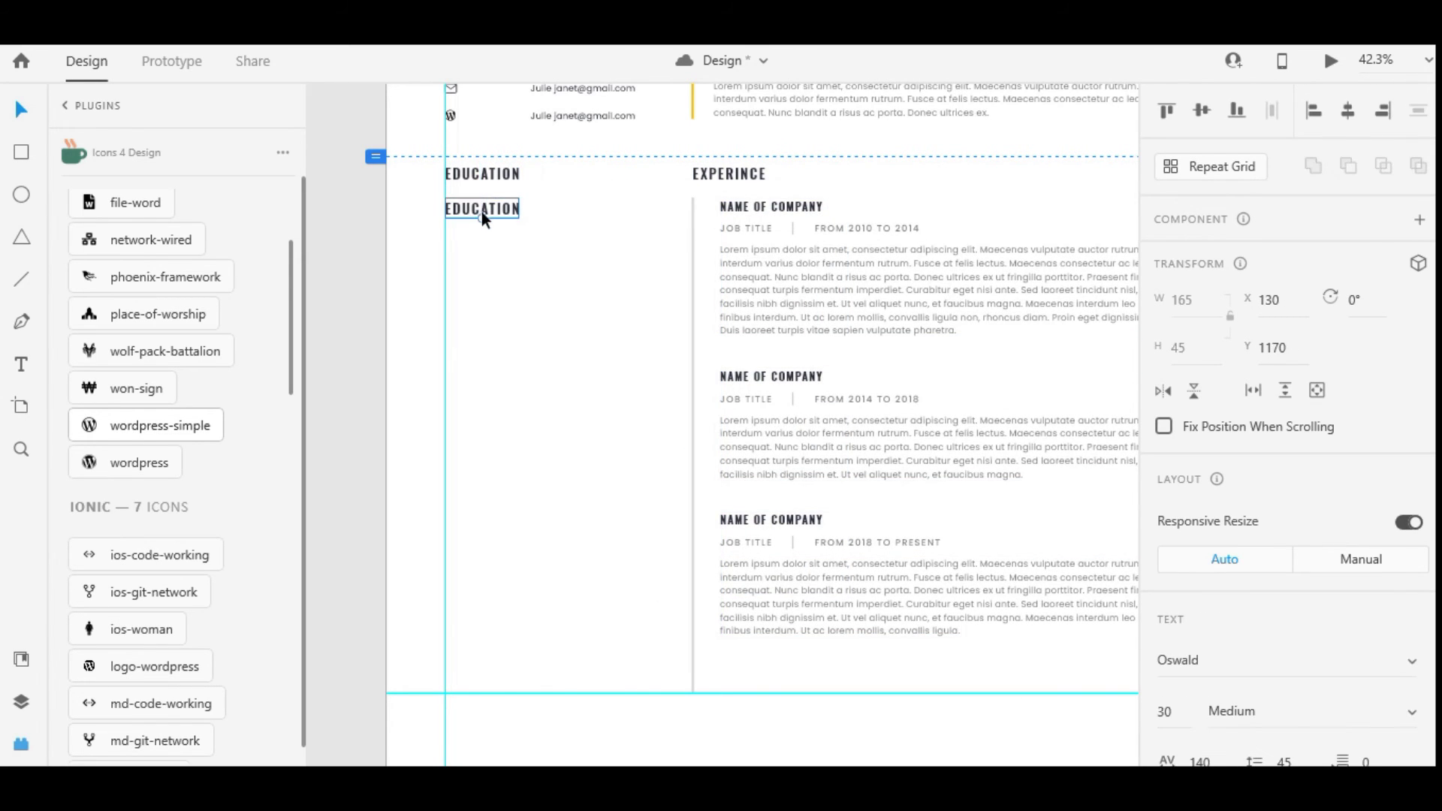
{"action": "double_click", "coordinate": [481, 212]}
{"action": "key", "text": "BackSpace"}
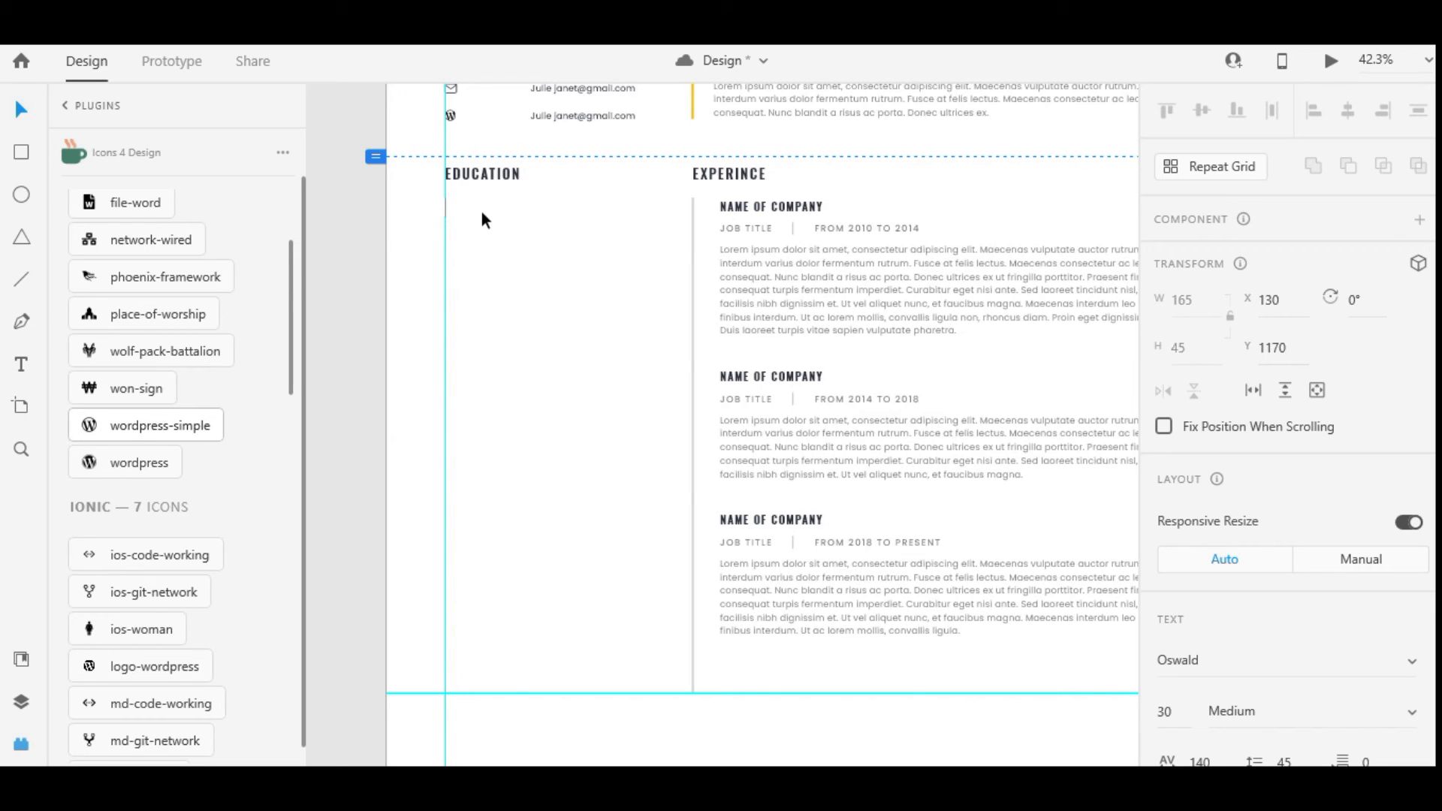
{"action": "type", "text": "MASTERS OF UX"}
{"action": "key", "text": "Escape"}
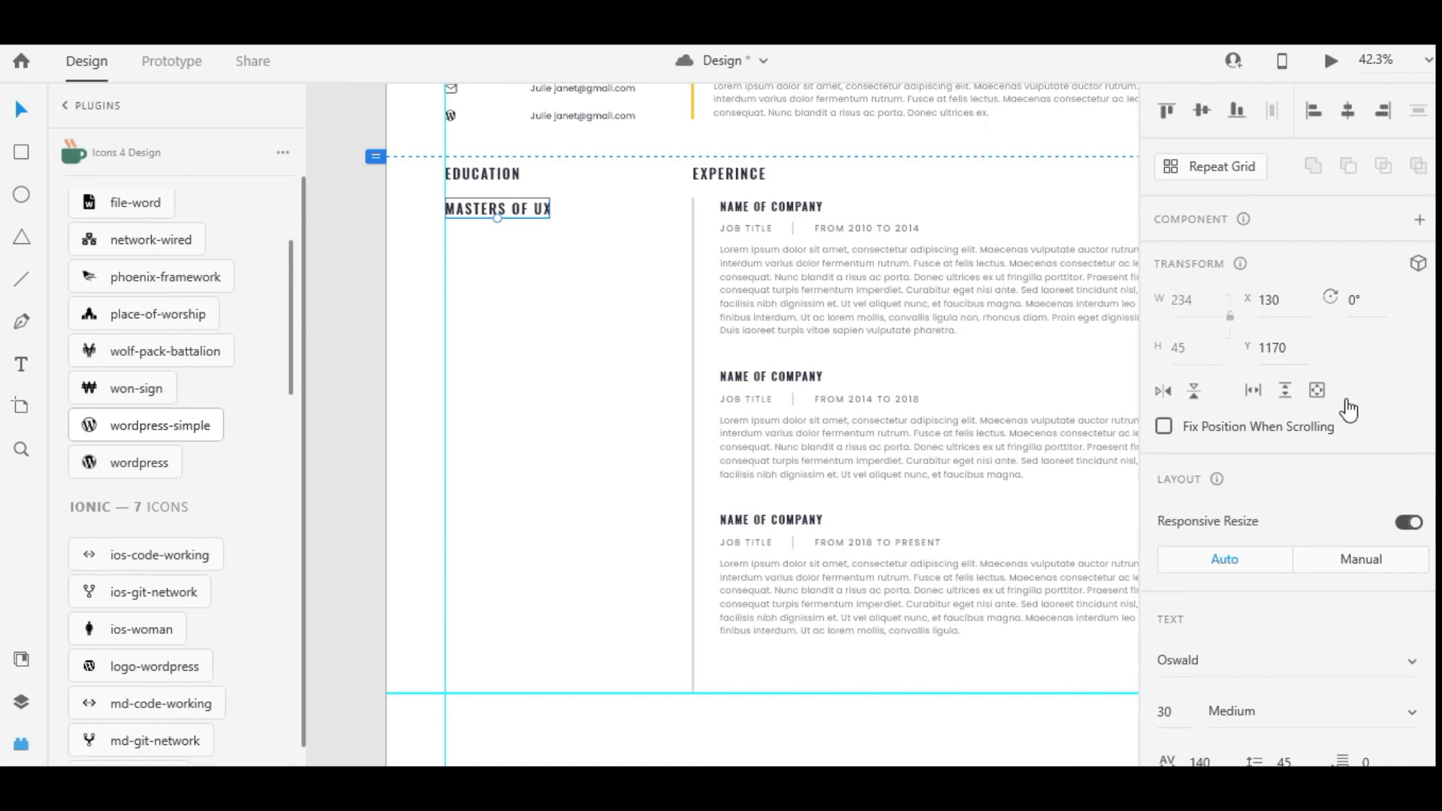
Style MASTERS OF UX as Poppins 24 Medium with wider character spacing
{"action": "scroll", "coordinate": [1347, 413], "scroll_direction": "down", "scroll_amount": 3}
{"action": "left_click", "coordinate": [1163, 501]}
{"action": "type", "text": "24"}
{"action": "left_click", "coordinate": [1281, 508]}
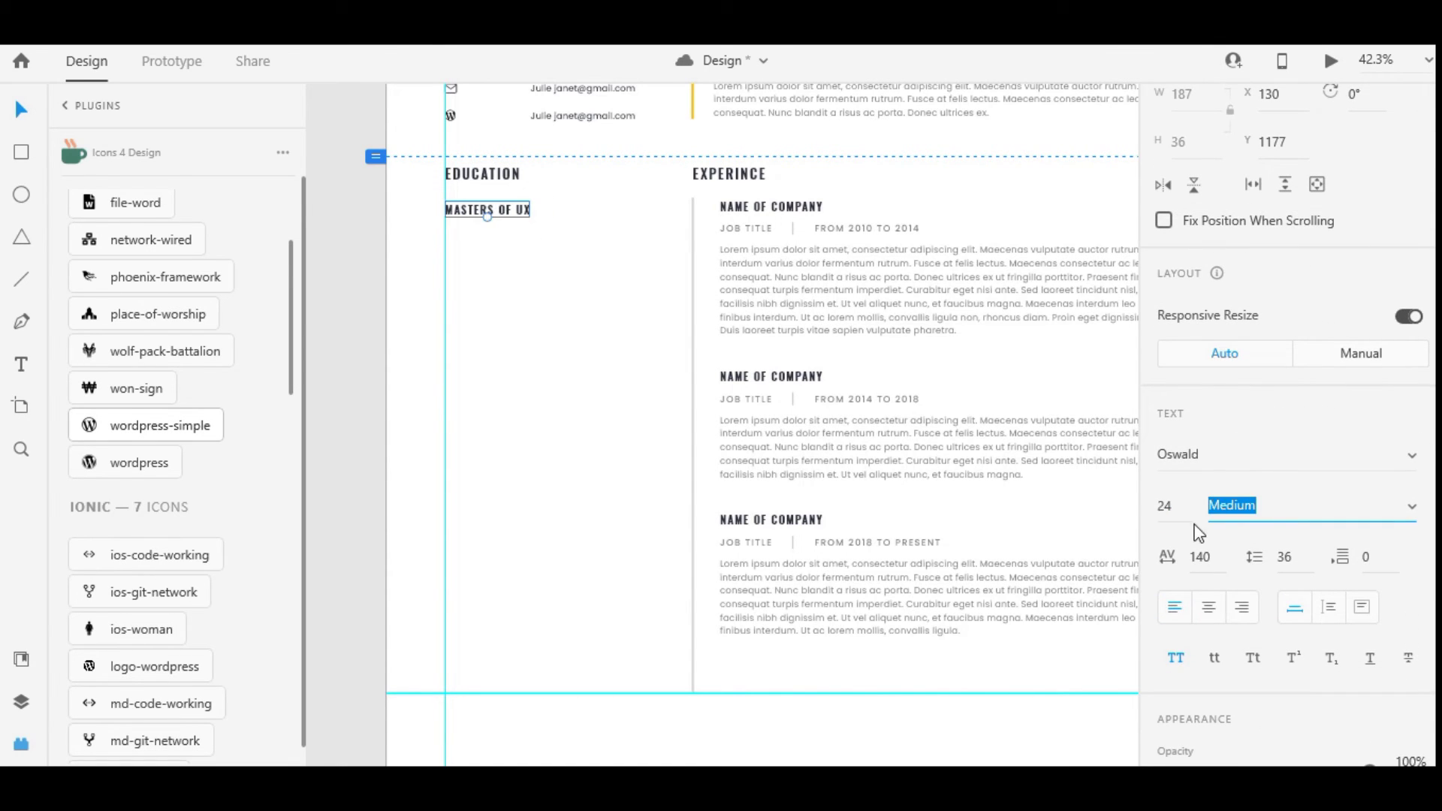
{"action": "left_click", "coordinate": [1211, 448]}
{"action": "type", "text": "Poppins"}
{"action": "key", "text": "Return"}
{"action": "left_click", "coordinate": [1208, 560]}
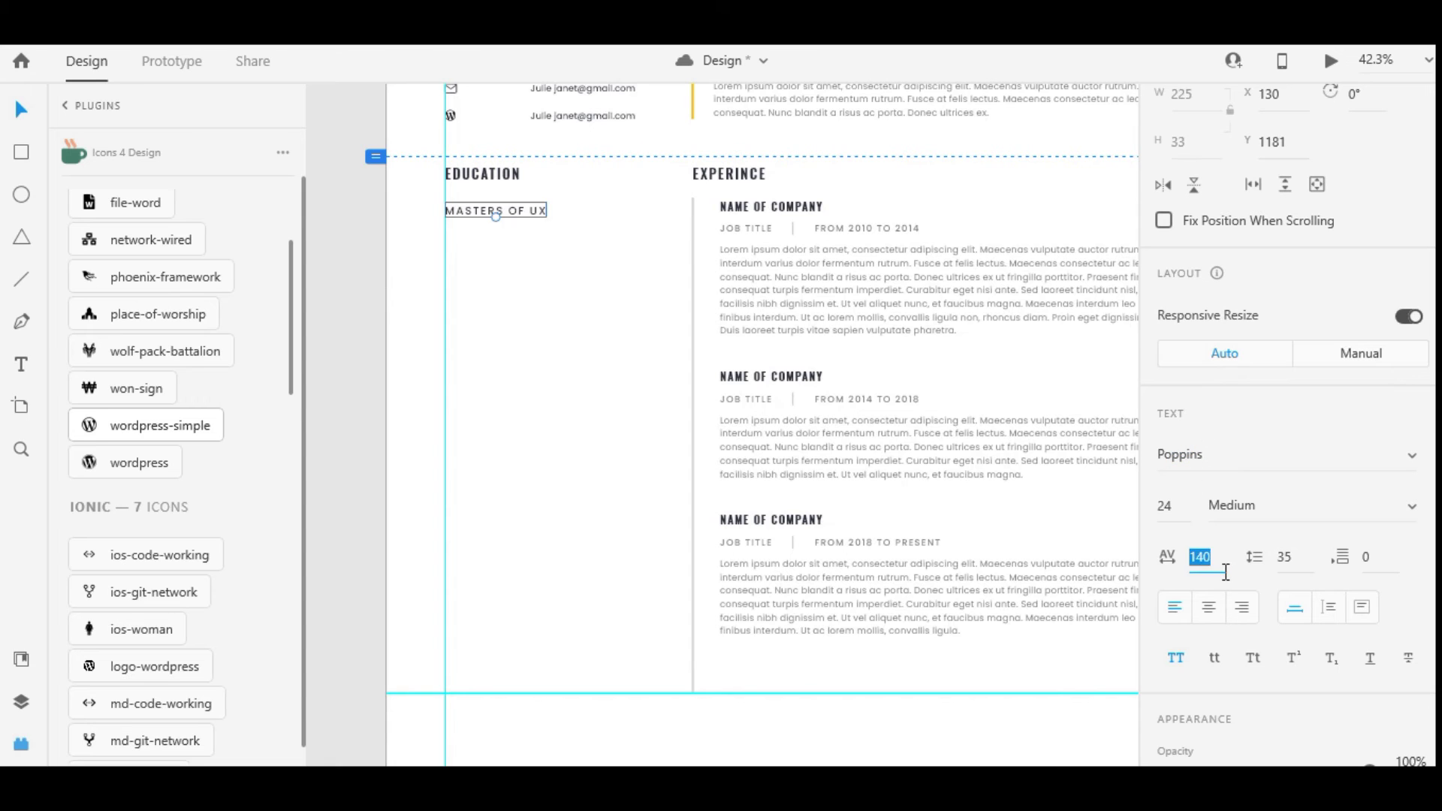
{"action": "type", "text": "110"}
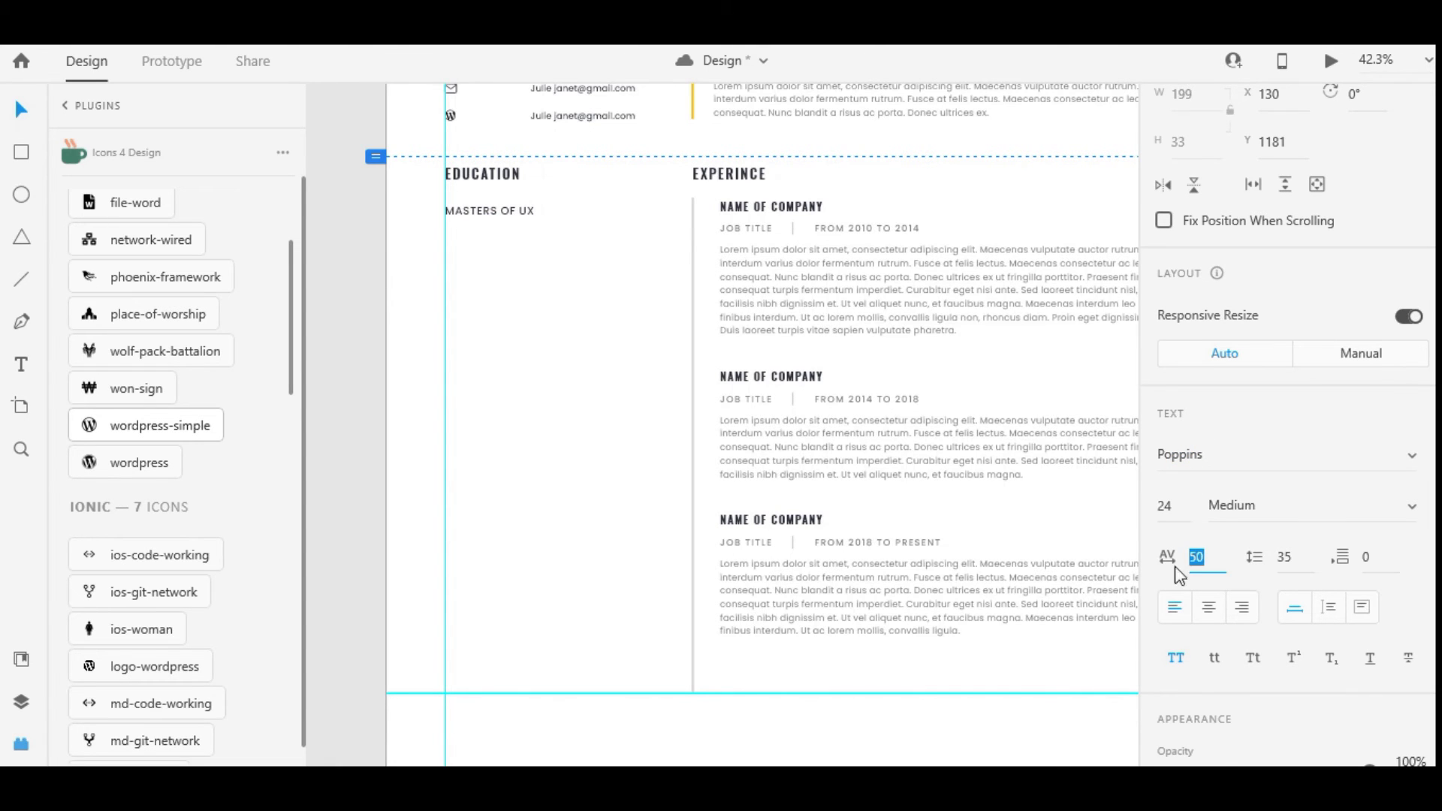
{"action": "left_click", "coordinate": [457, 209]}
{"action": "left_click", "coordinate": [458, 208]}
{"action": "scroll", "coordinate": [491, 200], "scroll_direction": "up", "scroll_amount": 2}
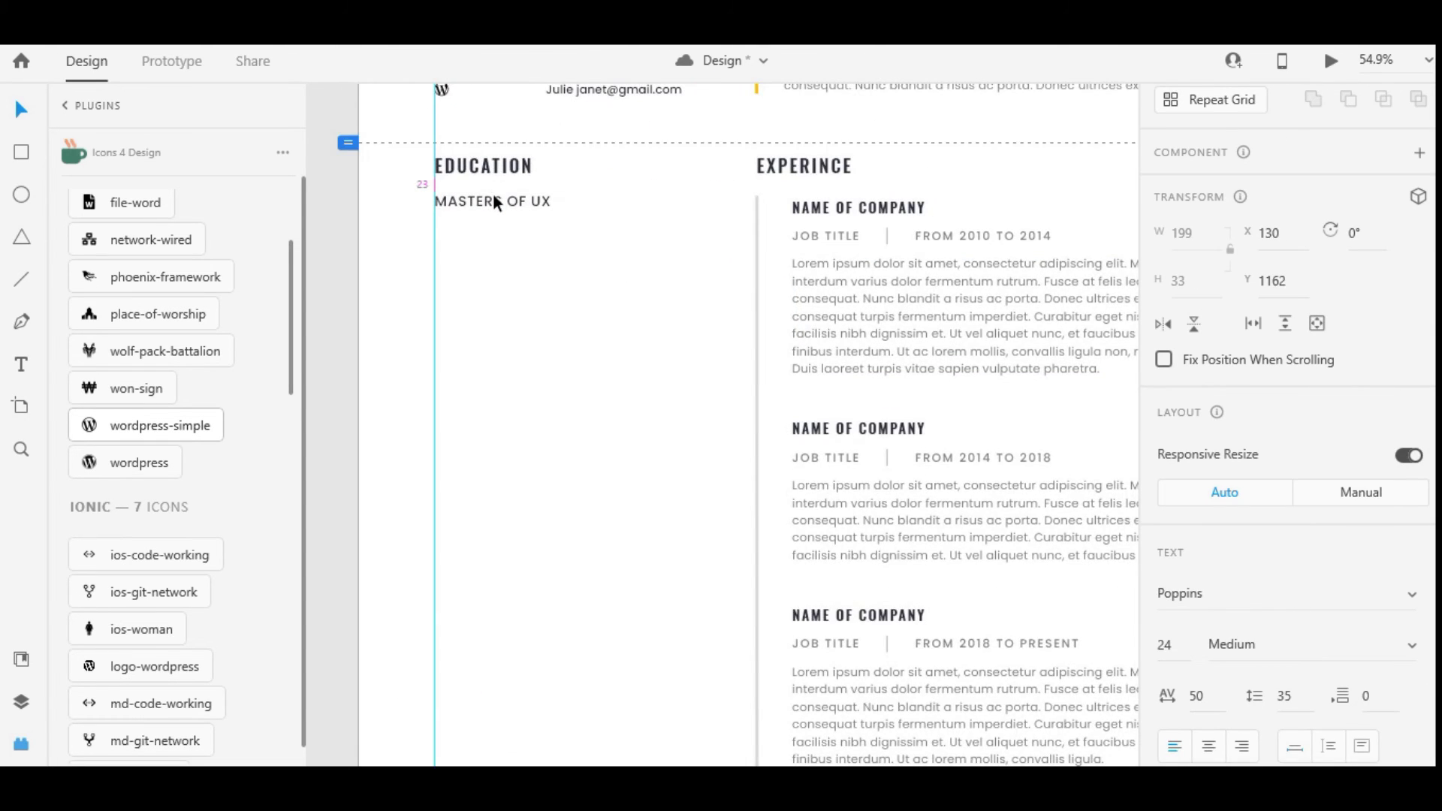
Copy the date line under MASTERS OF UX and retype it as SESSION
{"action": "left_click_drag", "start_coordinate": [957, 237], "coordinate": [547, 236]}
{"action": "left_click", "coordinate": [473, 207]}
{"action": "scroll", "coordinate": [1277, 375], "scroll_direction": "down", "scroll_amount": 3}
{"action": "left_click", "coordinate": [1284, 505]}
{"action": "key", "text": "Up"}
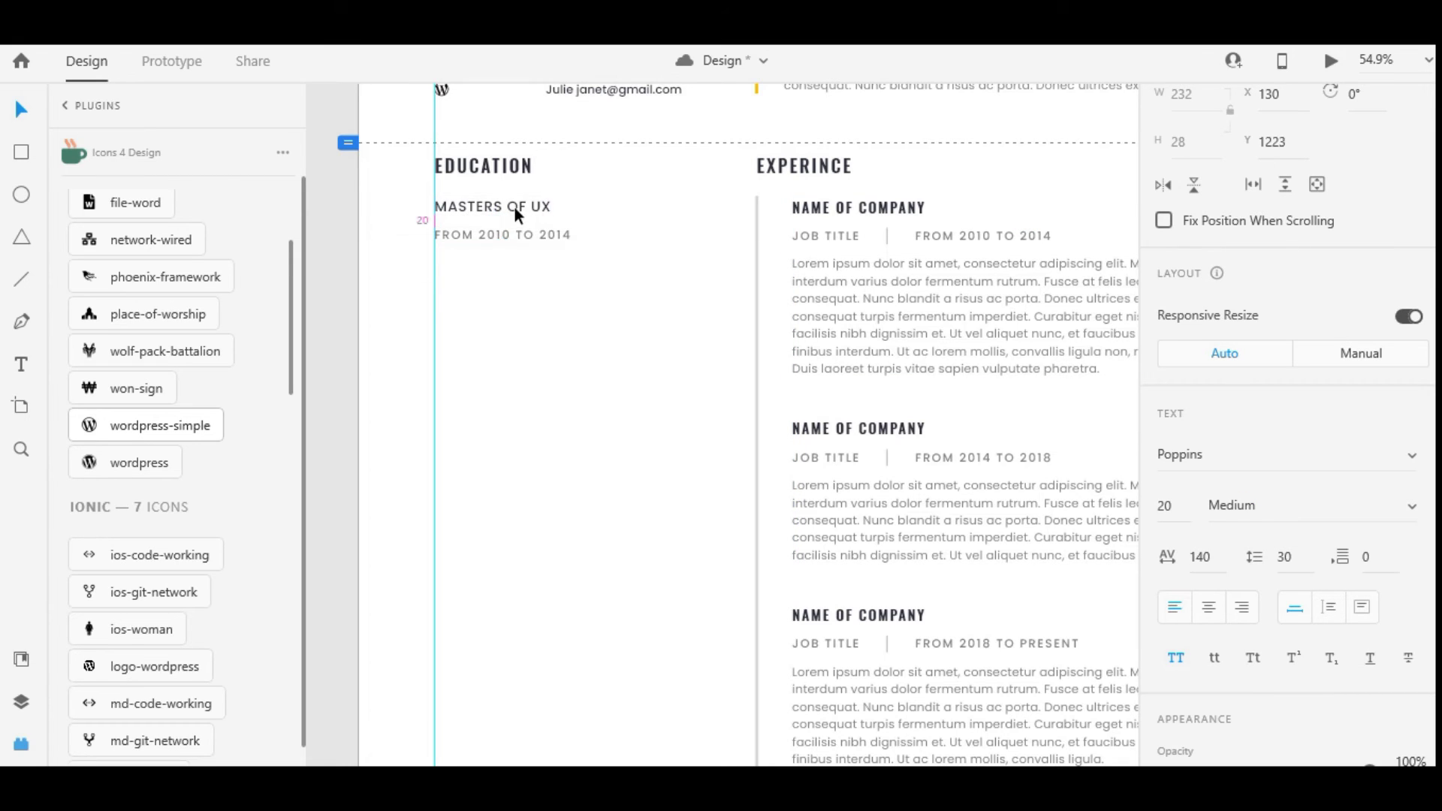
{"action": "double_click", "coordinate": [493, 240]}
{"action": "key", "text": "BackSpace"}
{"action": "type", "text": "se"}
{"action": "key", "text": "Escape"}
Copy the divider beside SESSION and add the dates '2008 TO 2010'
{"action": "left_click", "coordinate": [907, 239]}
{"action": "double_click", "coordinate": [887, 235]}
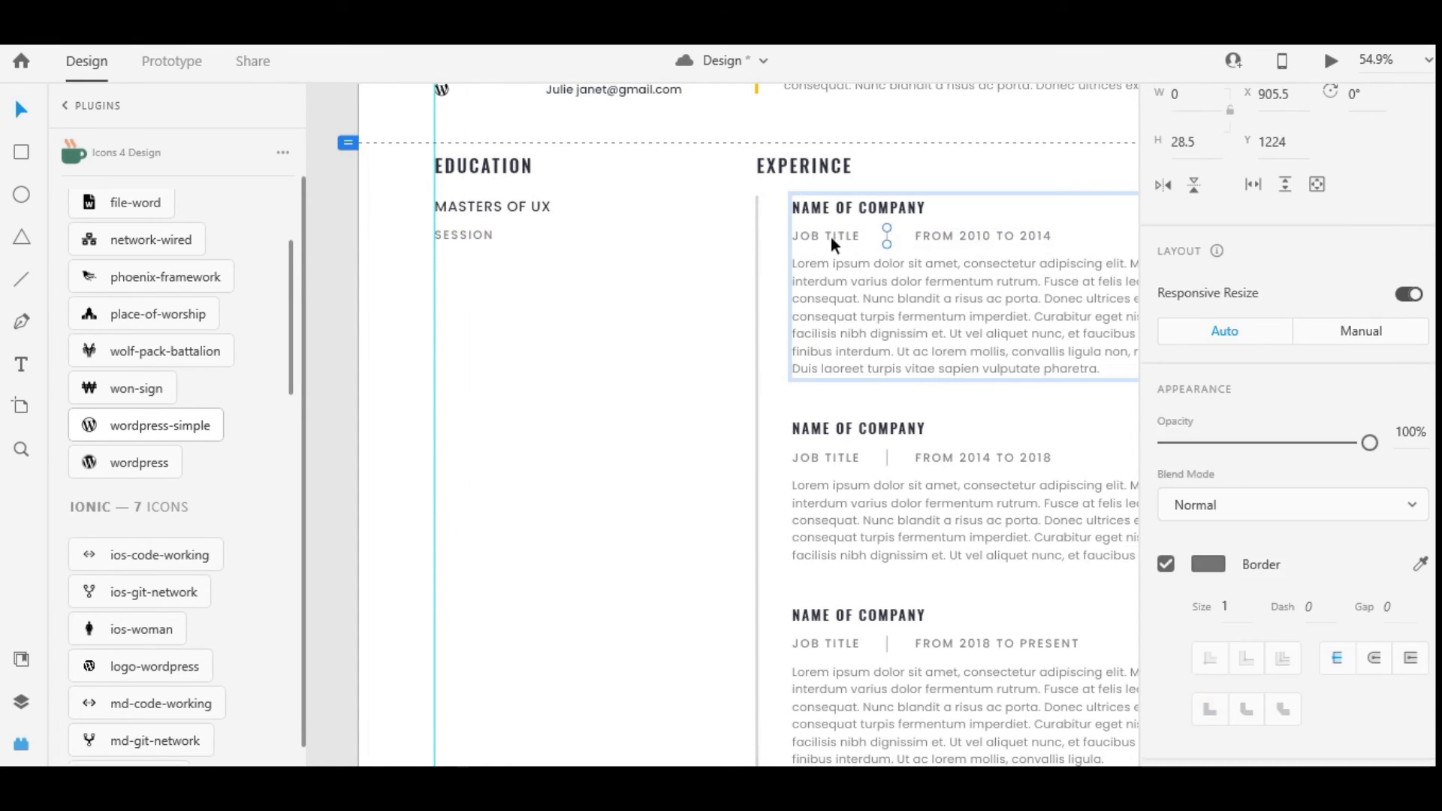
{"action": "left_click_drag", "start_coordinate": [887, 237], "coordinate": [574, 236]}
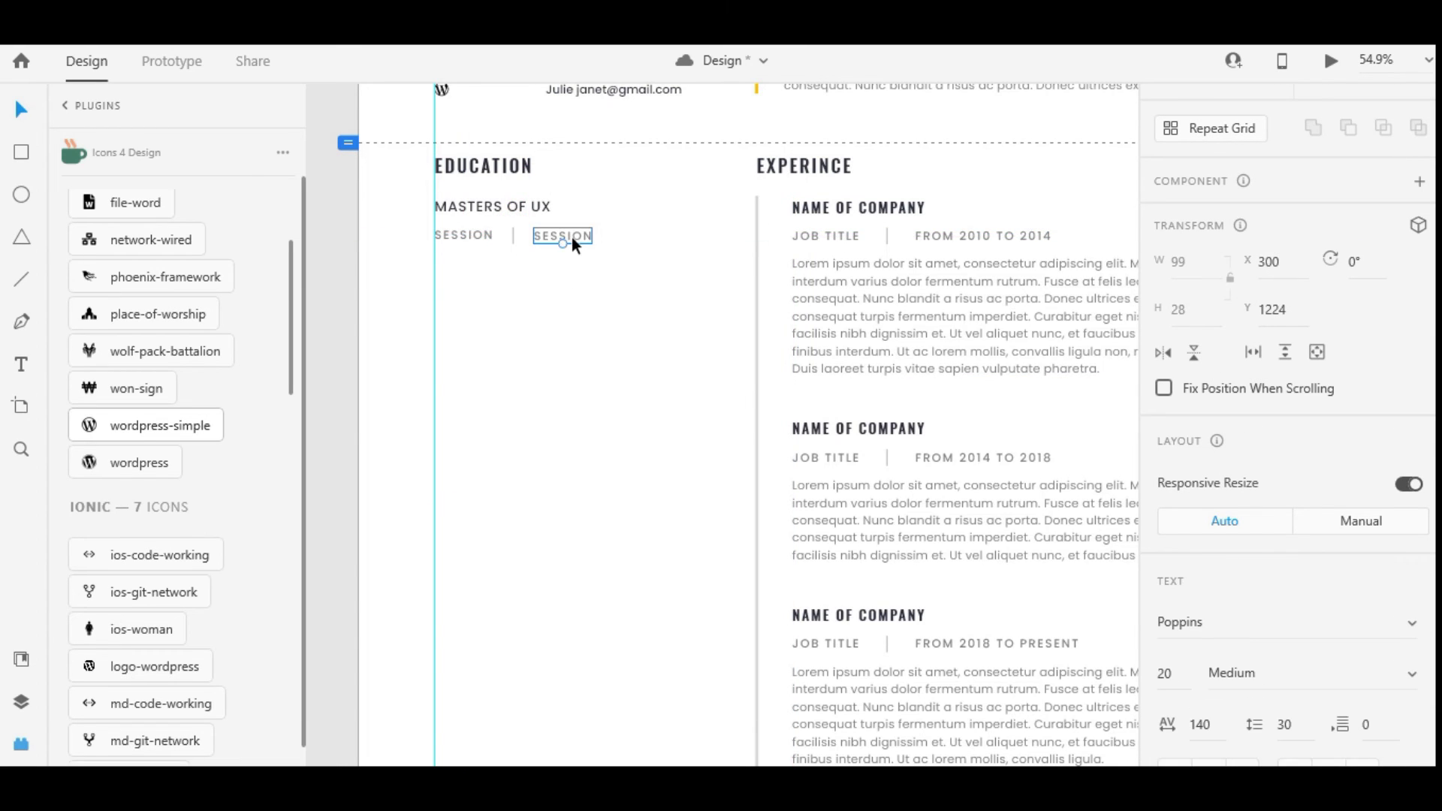
{"action": "double_click", "coordinate": [573, 236]}
{"action": "key", "text": "BackSpace"}
{"action": "type", "text": "2008 TO 2010"}
{"action": "key", "text": "Escape"}
{"action": "left_click", "coordinate": [569, 326]}
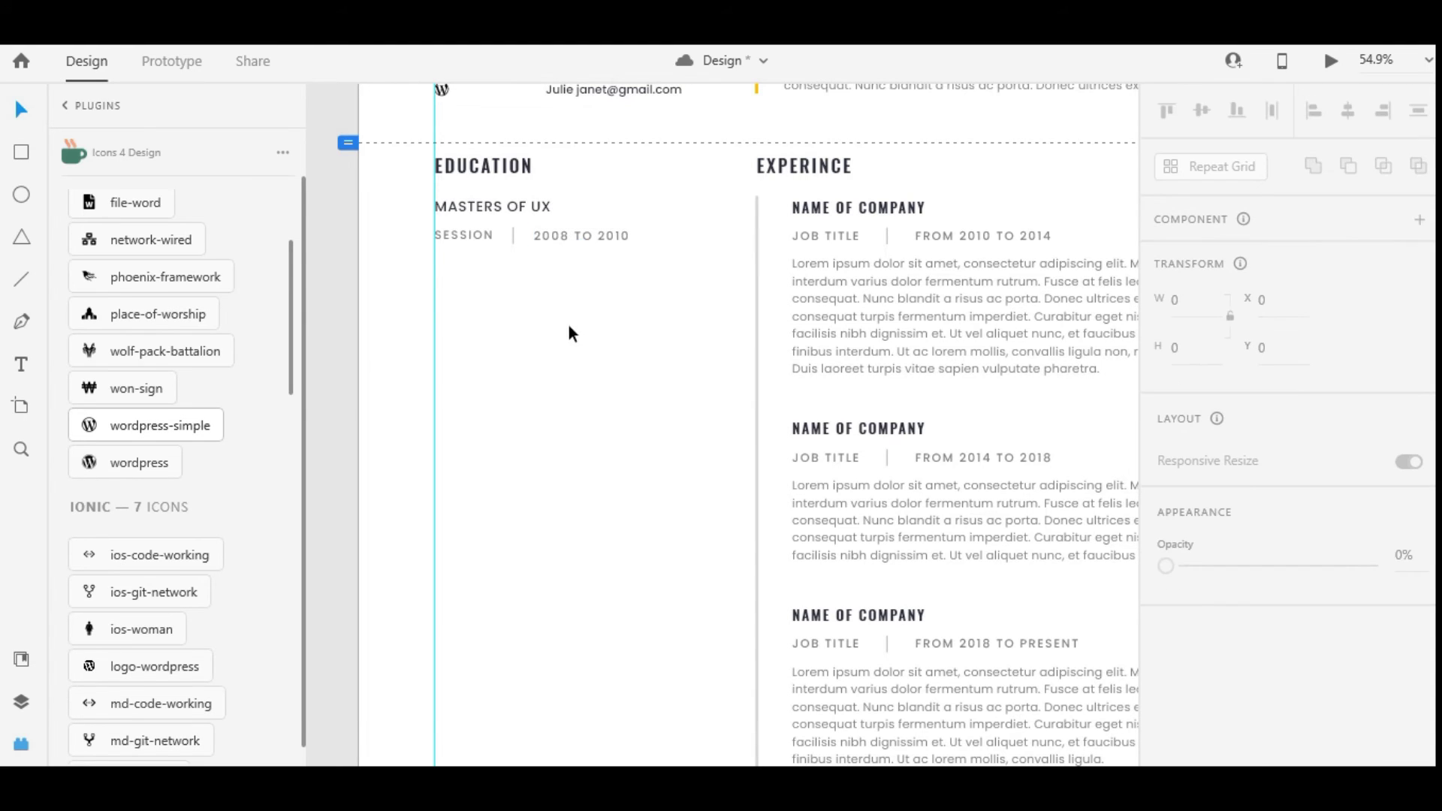
Duplicate the SESSION line below and begin typing the NEW YORK location
{"action": "left_click_drag", "start_coordinate": [484, 236], "coordinate": [463, 265]}
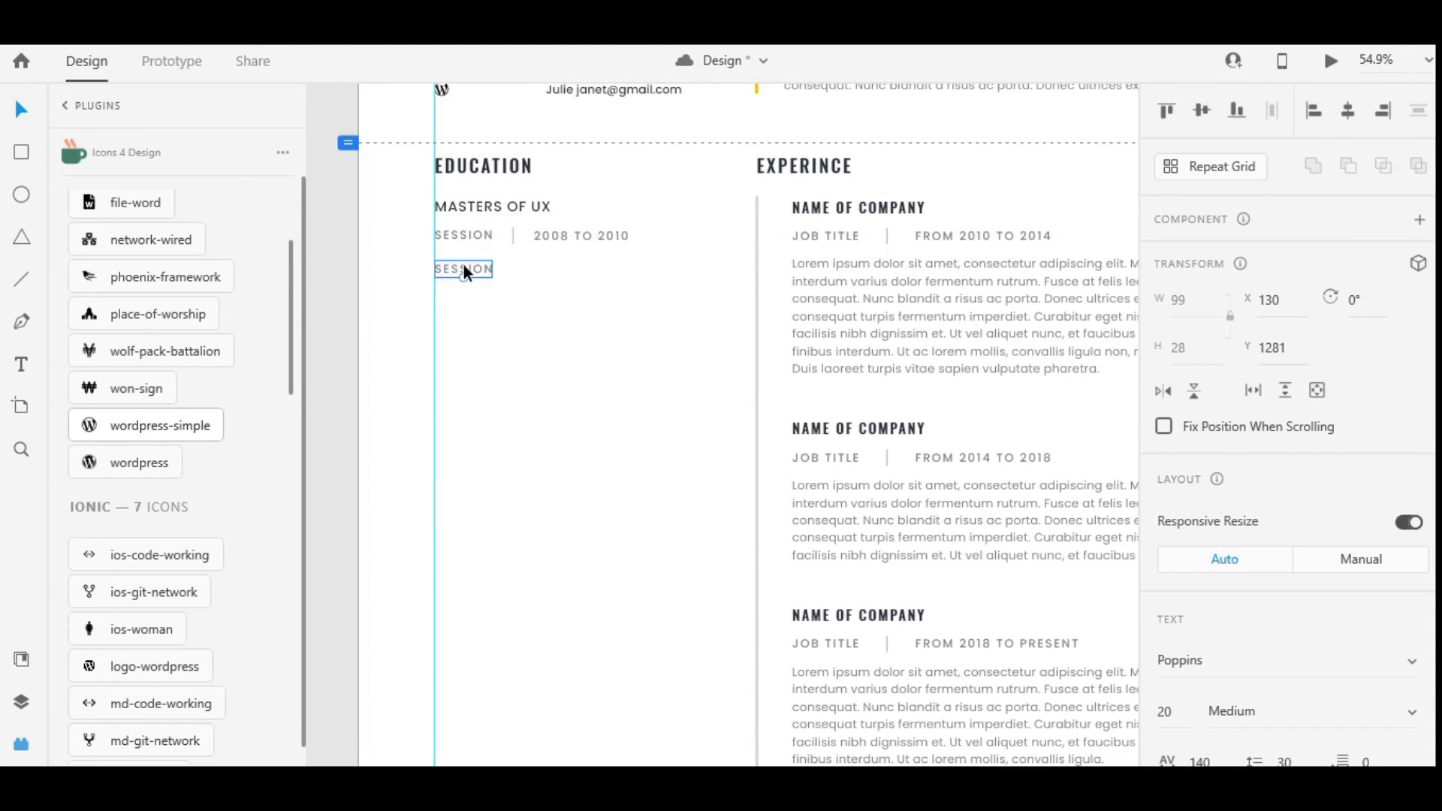
{"action": "key", "text": "BackSpace"}
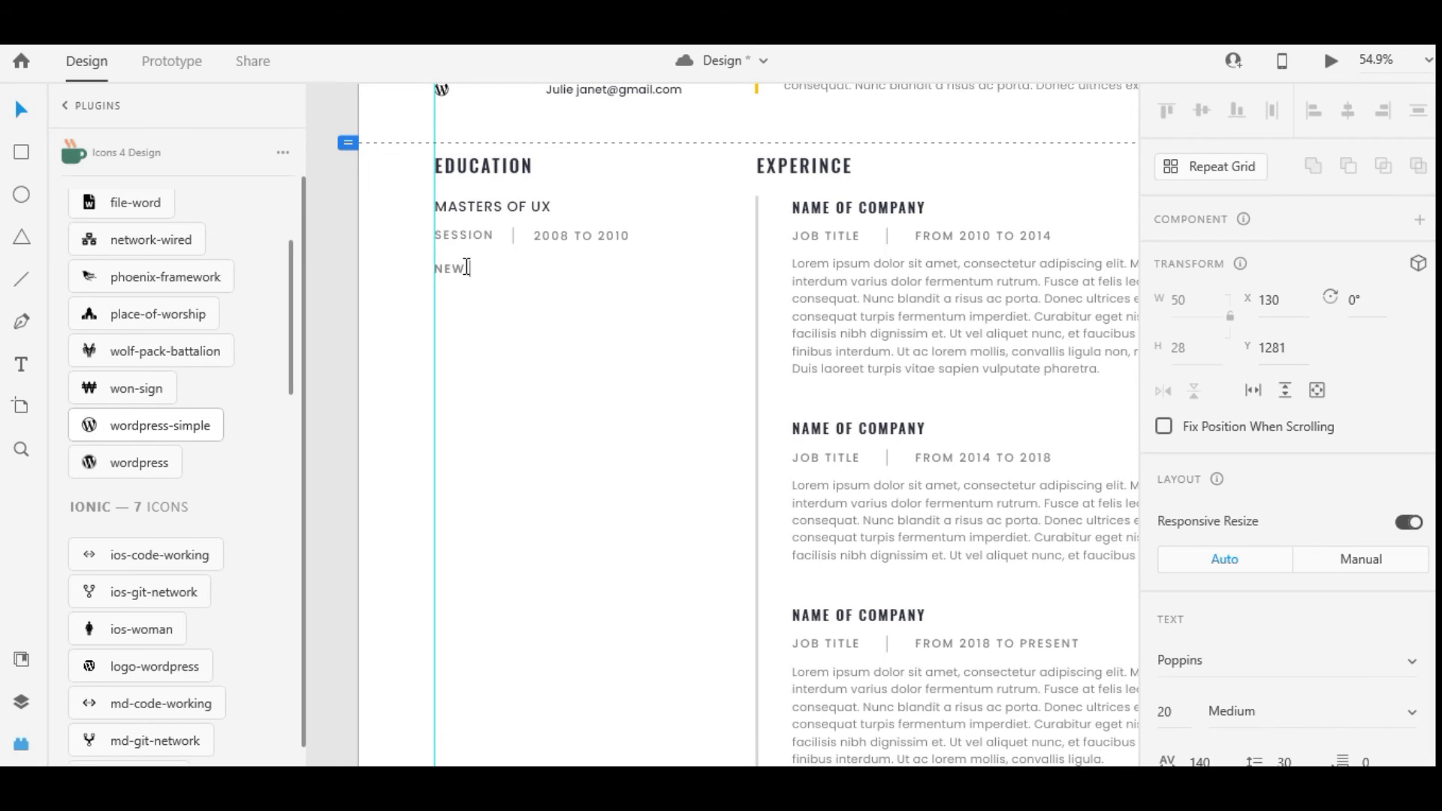
{"action": "type", "text": "NEW YOUR"}
{"action": "type", "text": "RK"}
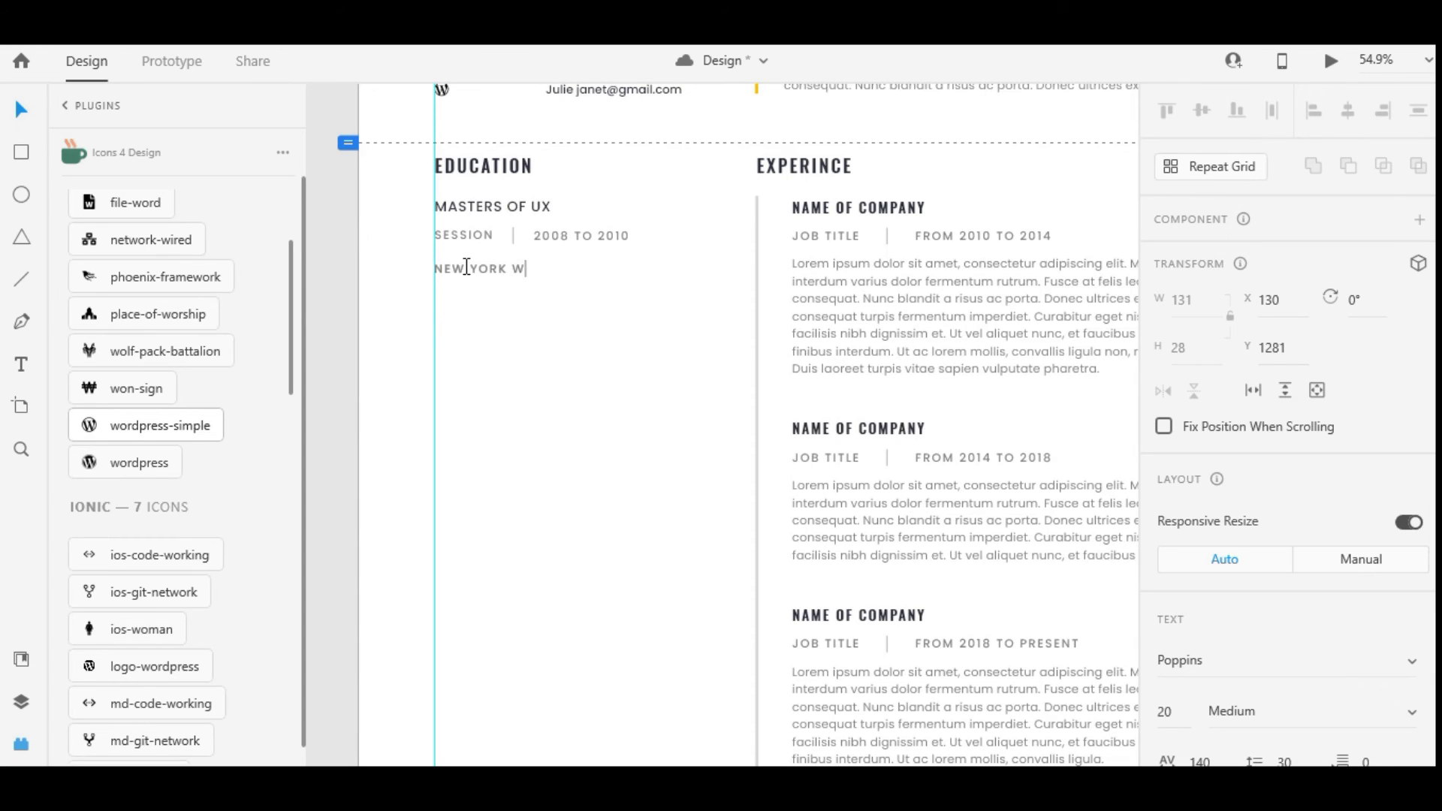